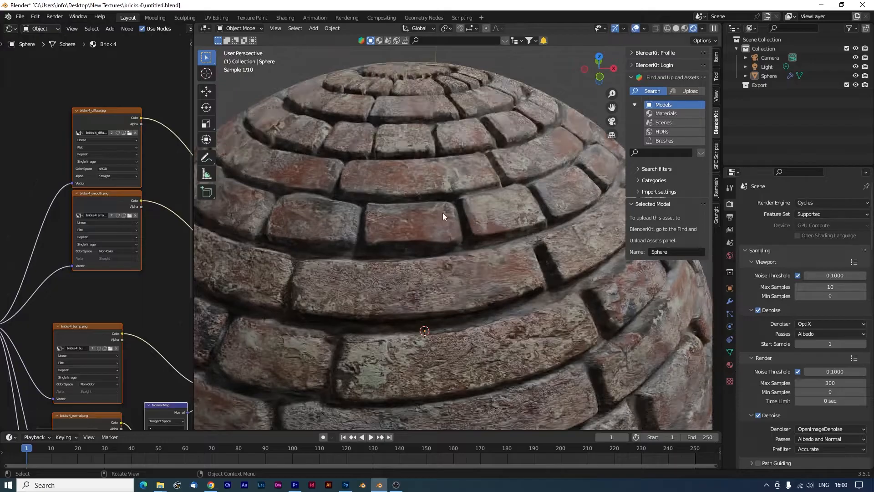
{"action": "left_click_drag", "start_coordinate": [443, 212], "coordinate": [397, 248]}
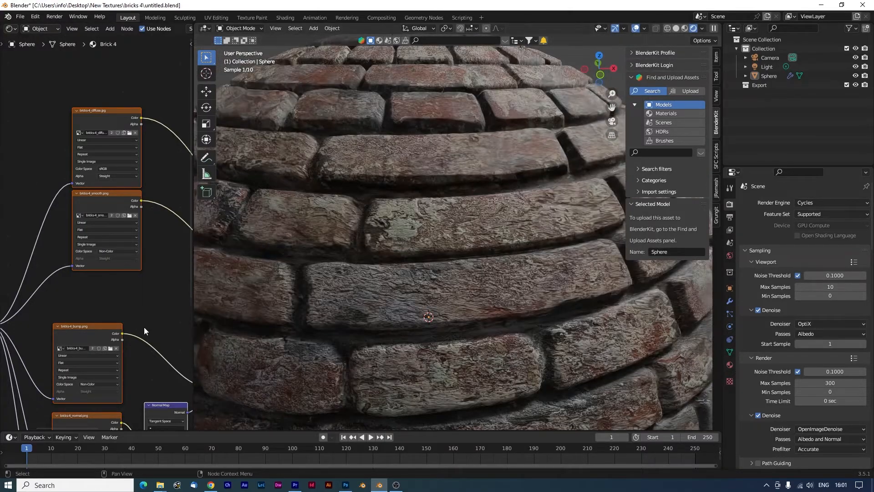
{"action": "left_click_drag", "start_coordinate": [144, 329], "coordinate": [50, 136]}
{"action": "scroll", "coordinate": [122, 261], "scroll_direction": "up", "scroll_amount": 4}
{"action": "scroll", "coordinate": [122, 261], "scroll_direction": "down", "scroll_amount": 3}
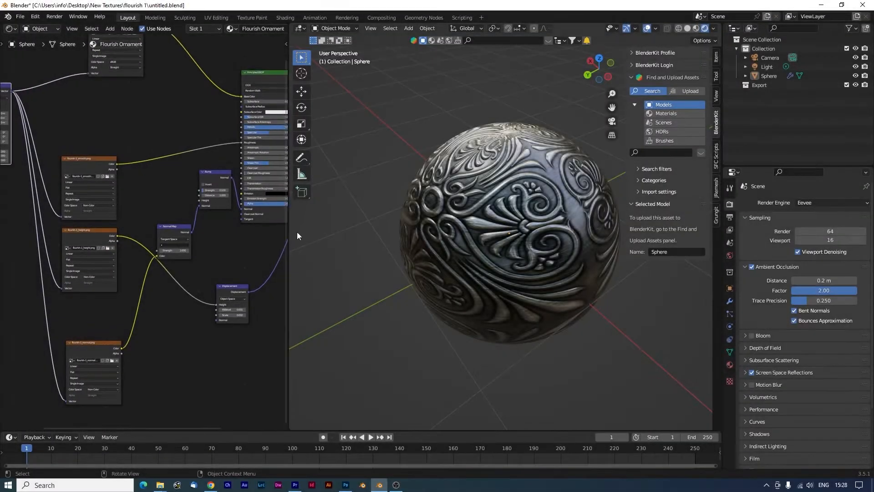
Widen the node editor and rearrange the Flourish Ornament material's image texture nodes, keeping diffuse, smooth, height and normal stacked vertically
{"action": "left_click_drag", "start_coordinate": [290, 236], "coordinate": [440, 235]}
{"action": "left_click_drag", "start_coordinate": [235, 129], "coordinate": [253, 172]}
{"action": "left_click_drag", "start_coordinate": [182, 207], "coordinate": [178, 196]}
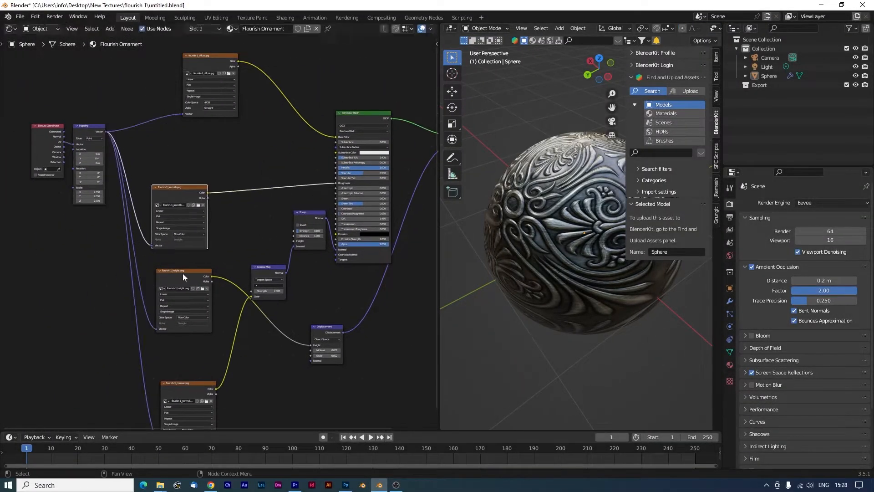
{"action": "left_click_drag", "start_coordinate": [182, 273], "coordinate": [183, 278]}
{"action": "left_click_drag", "start_coordinate": [183, 319], "coordinate": [207, 249]}
{"action": "left_click_drag", "start_coordinate": [206, 315], "coordinate": [201, 307]}
{"action": "left_click_drag", "start_coordinate": [205, 214], "coordinate": [205, 294]}
{"action": "left_click_drag", "start_coordinate": [229, 69], "coordinate": [237, 64]}
Move the Texture Coordinate and Mapping nodes down beside the image textures, and align the smooth texture under the diffuse one
{"action": "left_click_drag", "start_coordinate": [65, 97], "coordinate": [109, 151]}
{"action": "left_click_drag", "start_coordinate": [114, 143], "coordinate": [102, 274]}
{"action": "left_click_drag", "start_coordinate": [316, 228], "coordinate": [275, 208]}
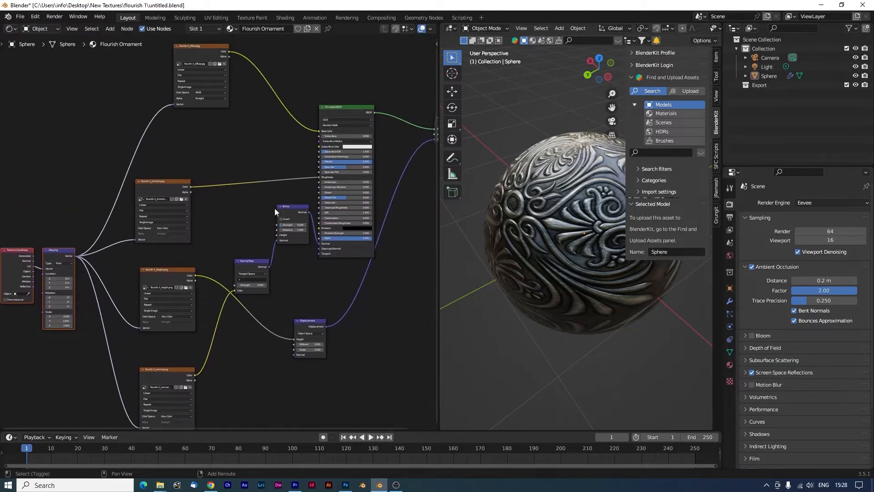
{"action": "left_click_drag", "start_coordinate": [347, 241], "coordinate": [349, 230]}
{"action": "left_click_drag", "start_coordinate": [354, 244], "coordinate": [328, 221]}
{"action": "scroll", "coordinate": [191, 301], "scroll_direction": "up", "scroll_amount": 1}
{"action": "left_click_drag", "start_coordinate": [175, 307], "coordinate": [247, 343]}
{"action": "scroll", "coordinate": [250, 339], "scroll_direction": "down", "scroll_amount": 2}
{"action": "mouse_move", "coordinate": [264, 306]}
{"action": "left_mouse_down"}
{"action": "mouse_move", "coordinate": [267, 321]}
{"action": "mouse_move", "coordinate": [264, 295]}
{"action": "left_mouse_up"}
{"action": "left_click_drag", "start_coordinate": [200, 184], "coordinate": [233, 170]}
{"action": "left_click_drag", "start_coordinate": [276, 250], "coordinate": [292, 323]}
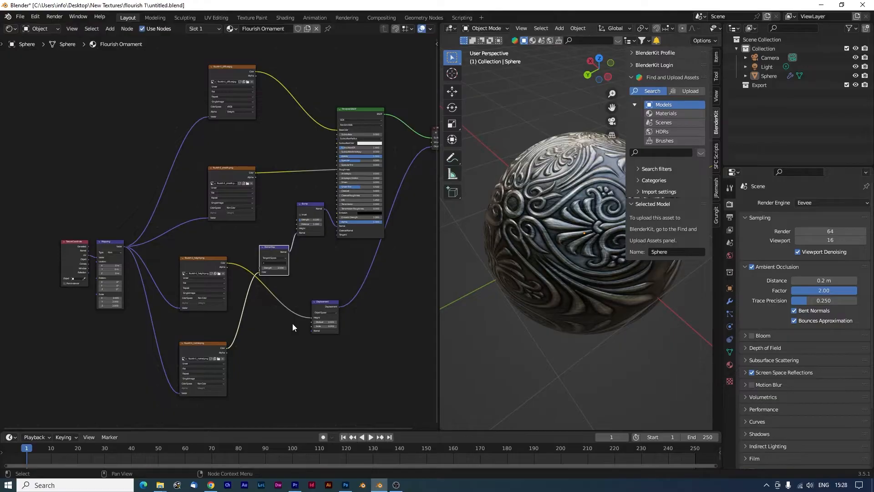
{"action": "scroll", "coordinate": [276, 318], "scroll_direction": "up", "scroll_amount": 1}
{"action": "scroll", "coordinate": [276, 318], "scroll_direction": "down", "scroll_amount": 1}
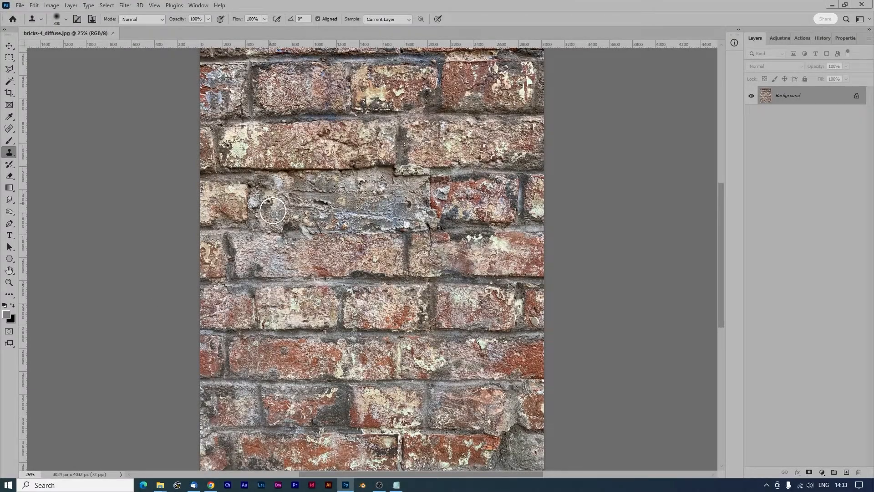
{"action": "key", "text": "ctrl+minus"}
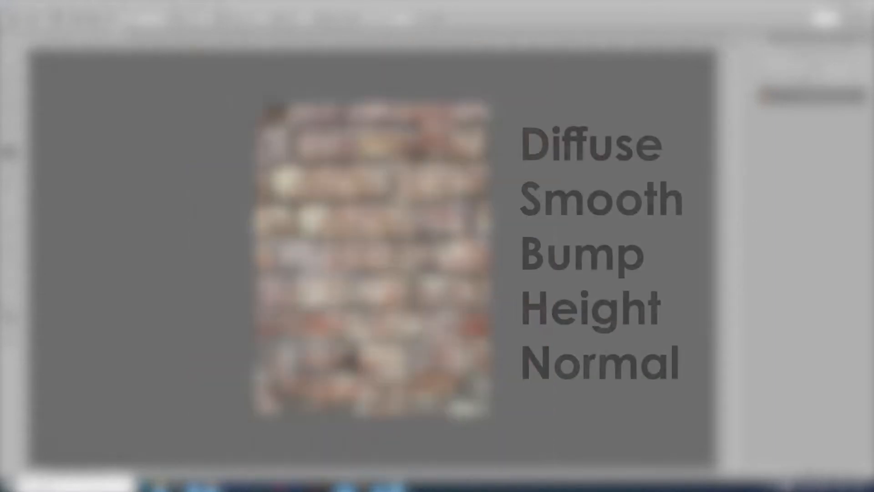
{"action": "key", "text": "c"}
{"action": "left_click_drag", "start_coordinate": [488, 103], "coordinate": [492, 128]}
{"action": "left_click_drag", "start_coordinate": [493, 128], "coordinate": [492, 138]}
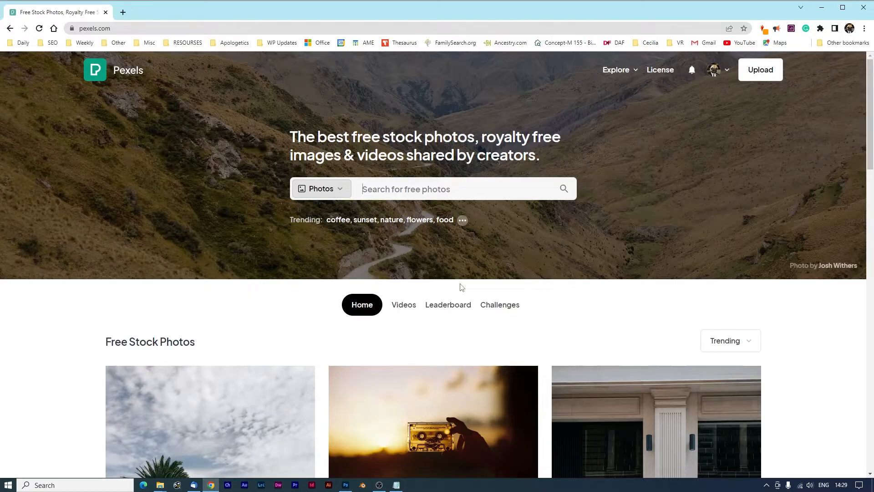
Search the Pexels photo library for "Brick Texture"
{"action": "left_click", "coordinate": [370, 186]}
{"action": "type", "text": "Brick"}
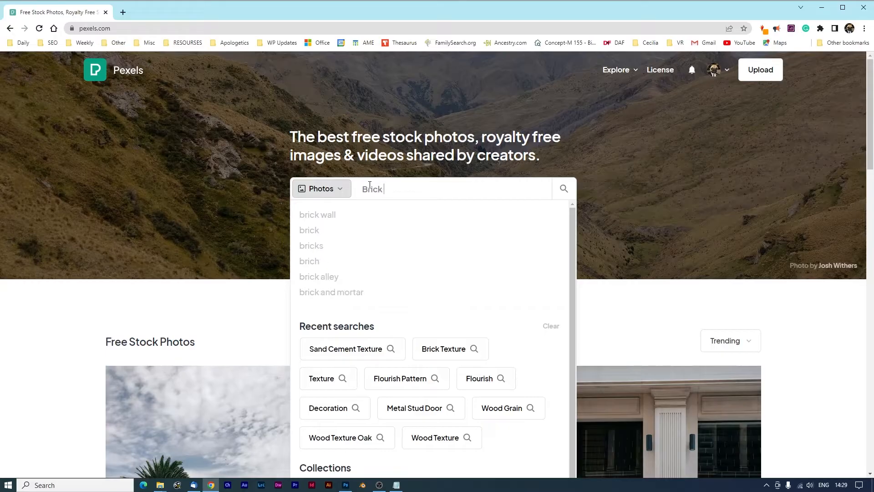
{"action": "type", "text": " Texture"}
{"action": "key", "text": "Return"}
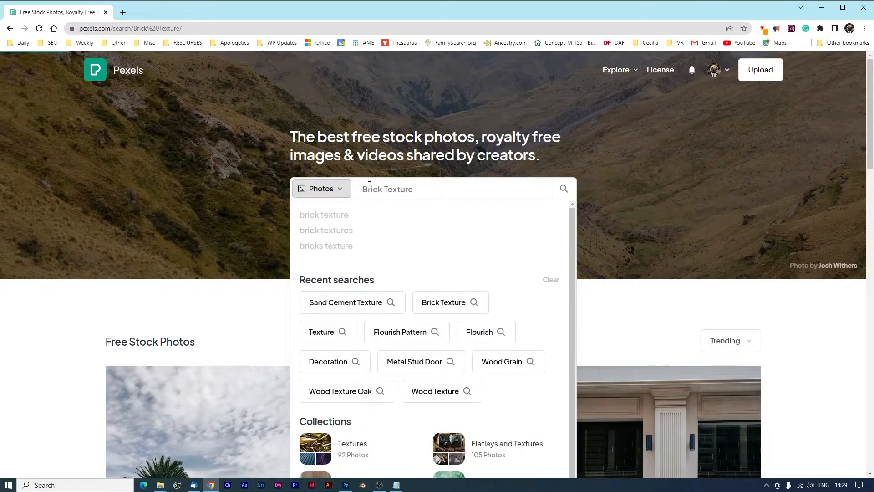
Browse the brick texture results and open the brown and gray brick wall photo
{"action": "scroll", "coordinate": [784, 285], "scroll_direction": "down", "scroll_amount": 7}
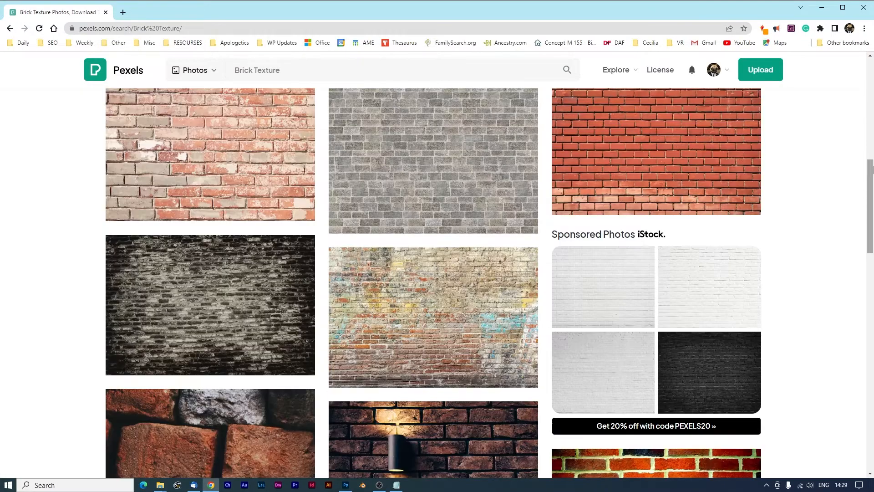
{"action": "scroll", "coordinate": [870, 167], "scroll_direction": "down", "scroll_amount": 4}
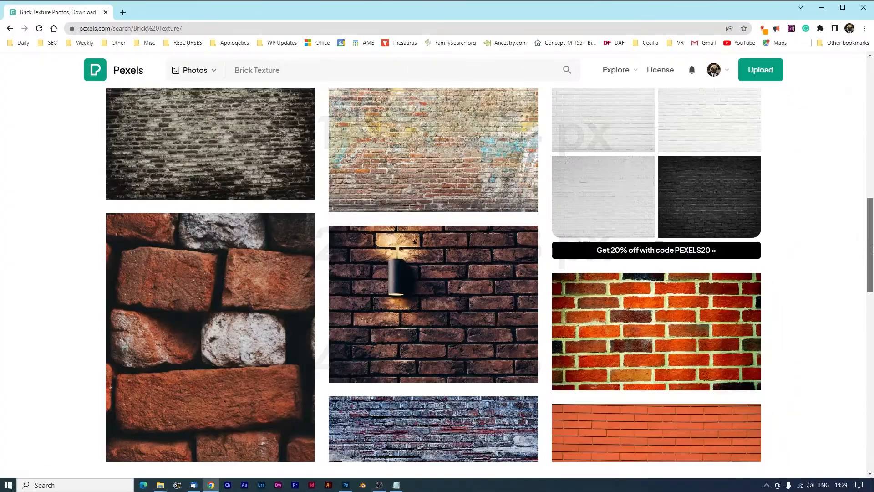
{"action": "scroll", "coordinate": [633, 240], "scroll_direction": "down", "scroll_amount": 10}
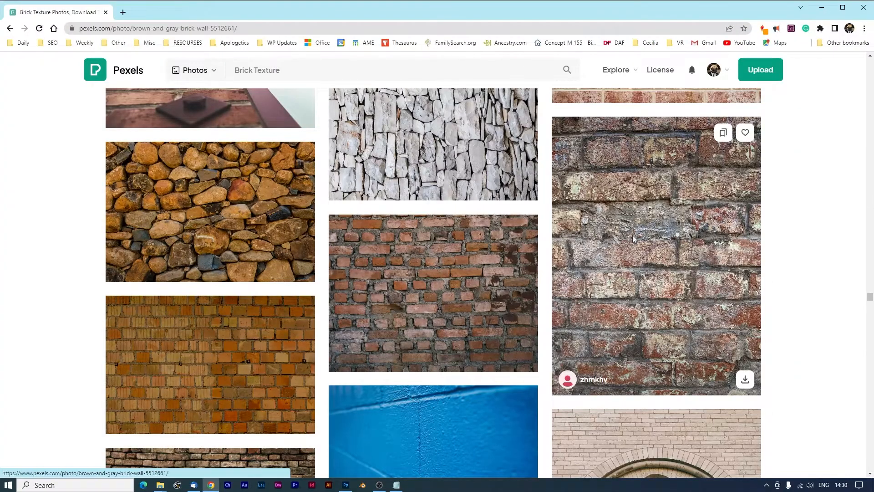
{"action": "left_click", "coordinate": [633, 240]}
Download the photo at its original 3024×4032 size into the bricks 4 folder as bricks-4_diffuse
{"action": "left_click", "coordinate": [778, 90]}
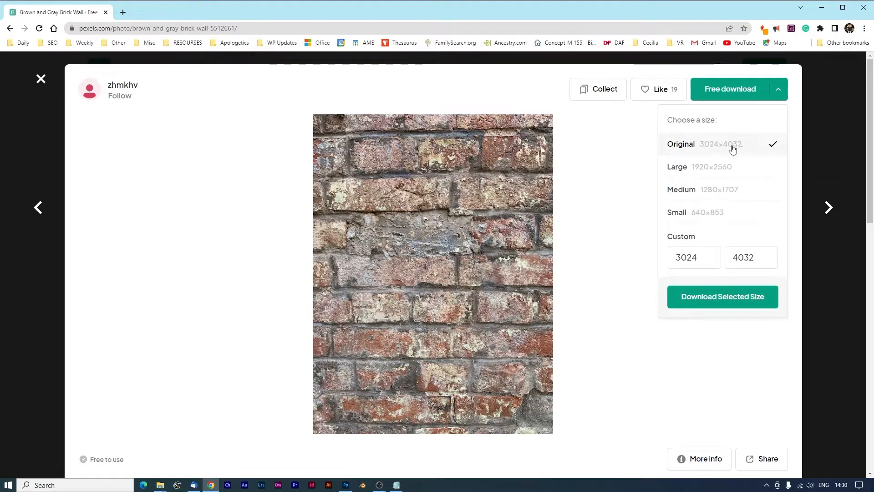
{"action": "left_click", "coordinate": [731, 298]}
{"action": "type", "text": "bricks-4"}
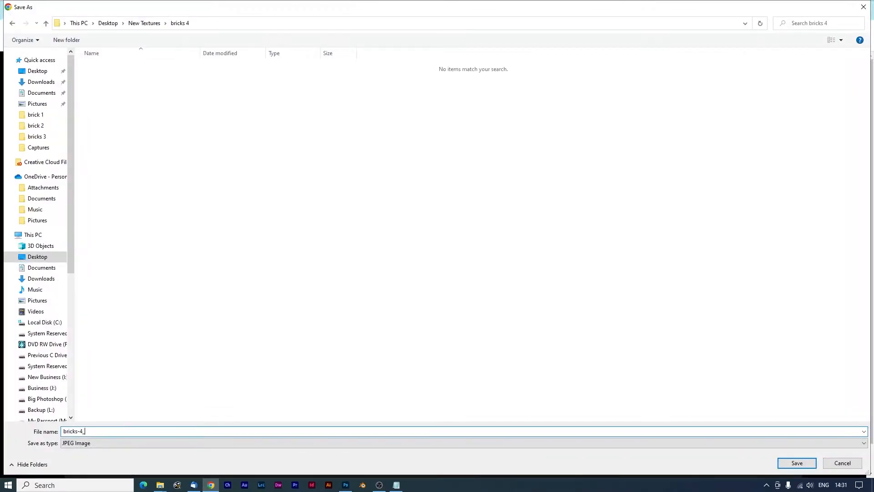
{"action": "type", "text": "_diffuse"}
{"action": "key", "text": "Return"}
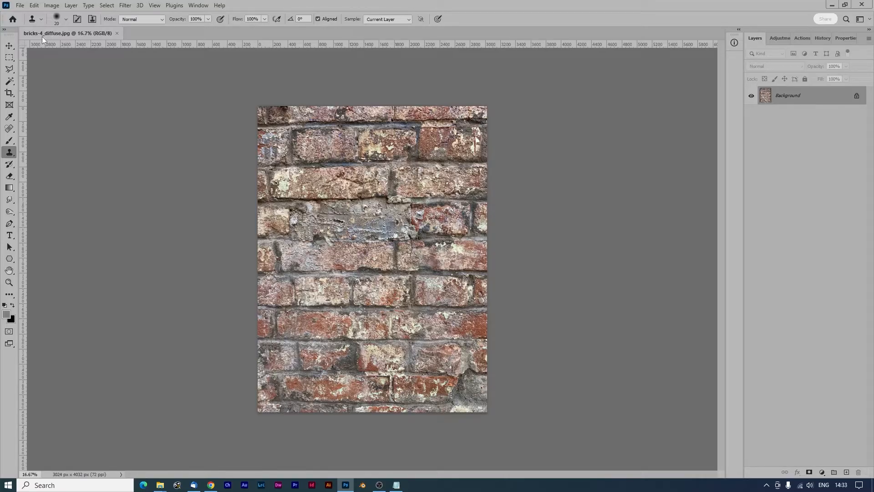
Switch back to the Pexels results in Chrome, close the thank-you pop-up and examine the other brick photos as possible texture sources
{"action": "key", "text": "alt+Tab"}
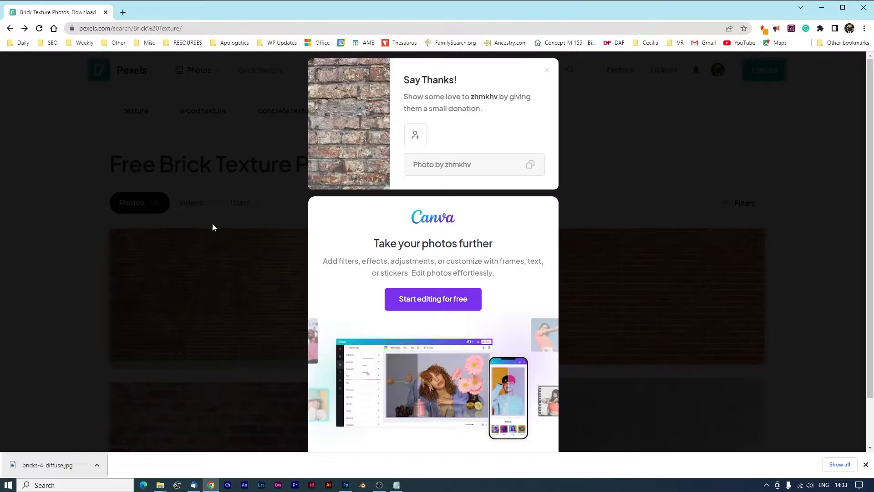
{"action": "left_click", "coordinate": [103, 232]}
{"action": "scroll", "coordinate": [421, 269], "scroll_direction": "up", "scroll_amount": 6}
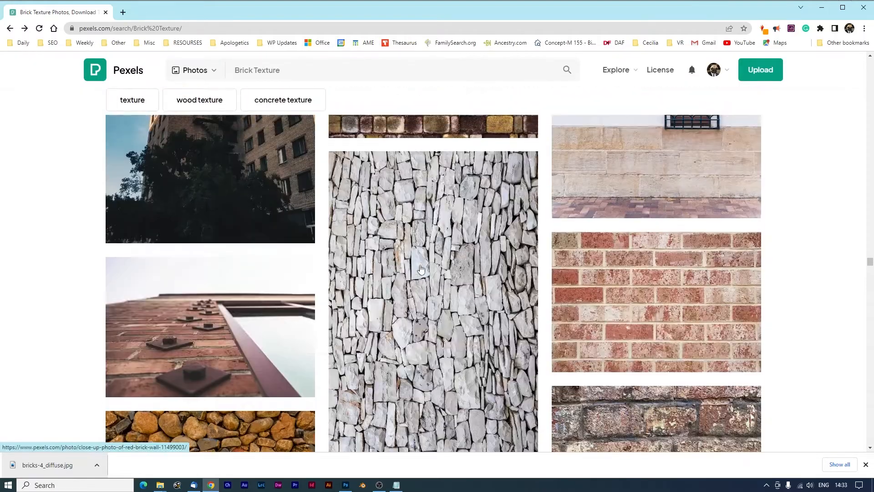
{"action": "scroll", "coordinate": [421, 269], "scroll_direction": "up", "scroll_amount": 15}
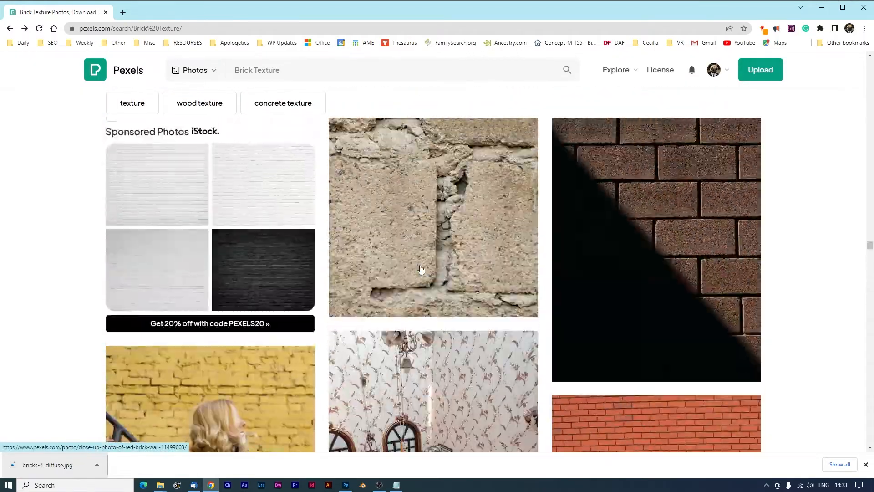
{"action": "scroll", "coordinate": [422, 269], "scroll_direction": "up", "scroll_amount": 15}
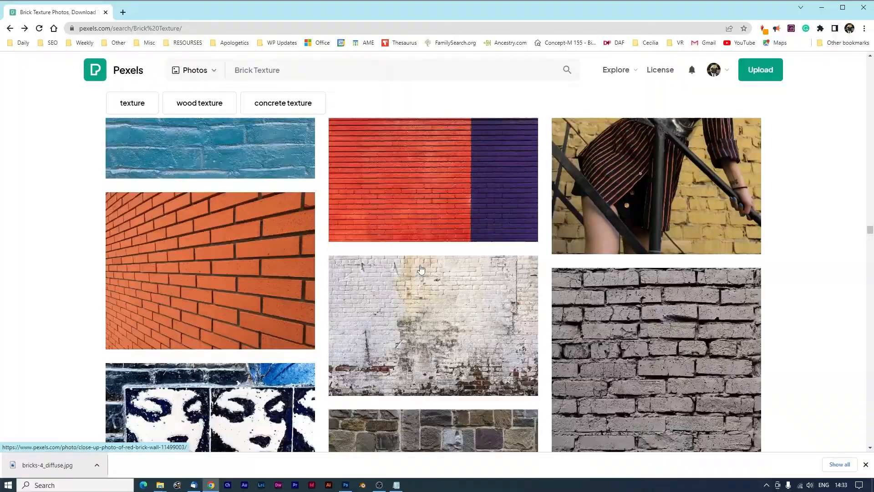
{"action": "scroll", "coordinate": [421, 269], "scroll_direction": "up", "scroll_amount": 8}
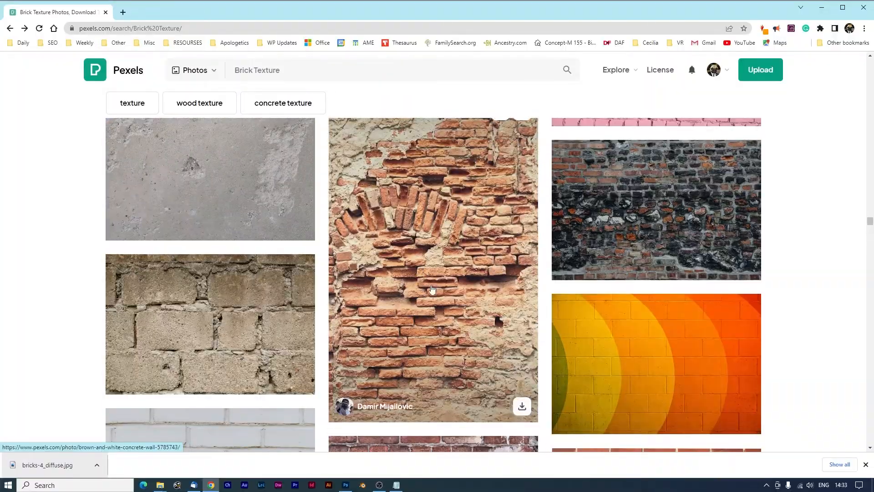
{"action": "scroll", "coordinate": [437, 282], "scroll_direction": "up", "scroll_amount": 5}
{"action": "scroll", "coordinate": [468, 259], "scroll_direction": "down", "scroll_amount": 3}
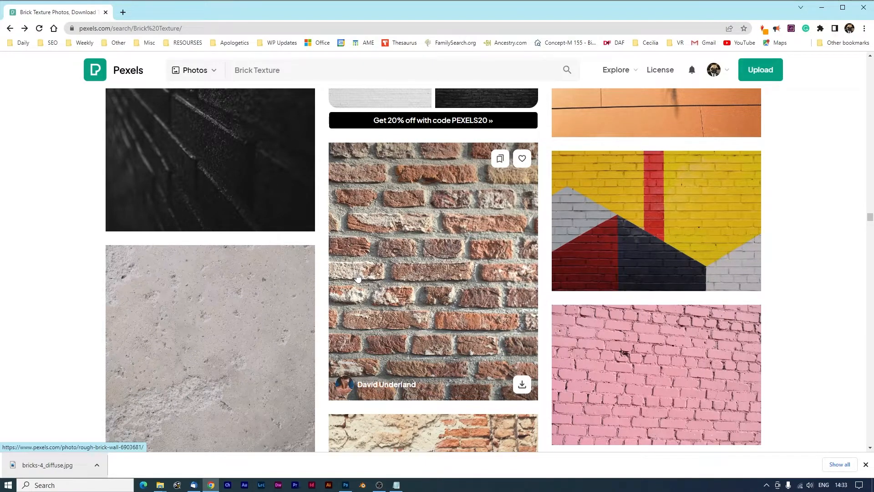
{"action": "scroll", "coordinate": [358, 277], "scroll_direction": "down", "scroll_amount": 3}
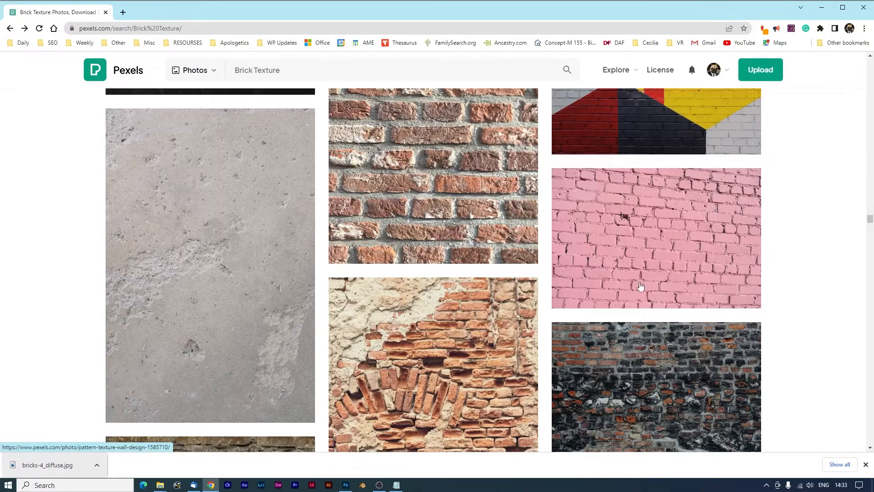
{"action": "scroll", "coordinate": [402, 325], "scroll_direction": "down", "scroll_amount": 9}
{"action": "scroll", "coordinate": [242, 330], "scroll_direction": "down", "scroll_amount": 1}
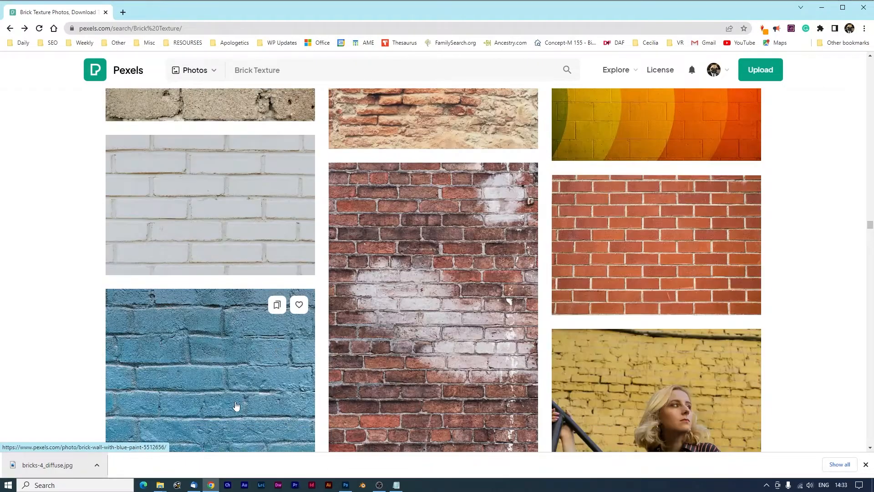
{"action": "scroll", "coordinate": [234, 406], "scroll_direction": "down", "scroll_amount": 3}
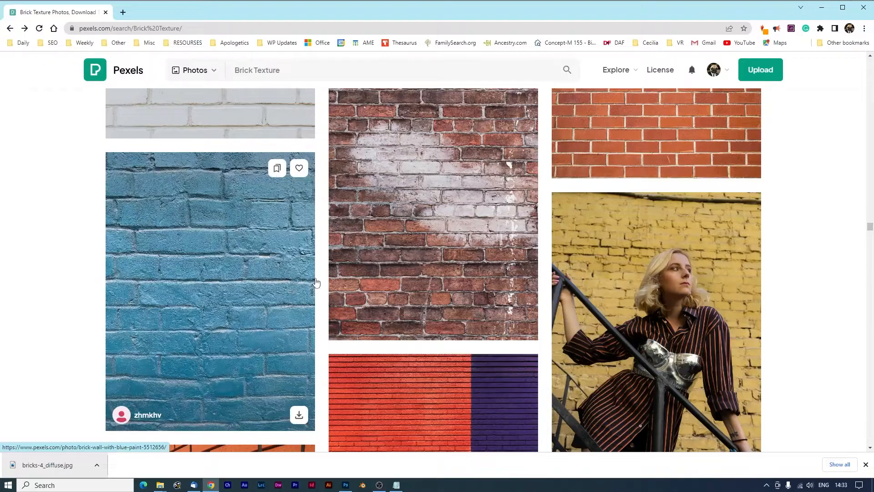
Switch to Photoshop and, with a 300 px Clone Stamp brush, cover the mortar-smeared brick with a copy of the long brick above it
{"action": "key", "text": "alt+Tab"}
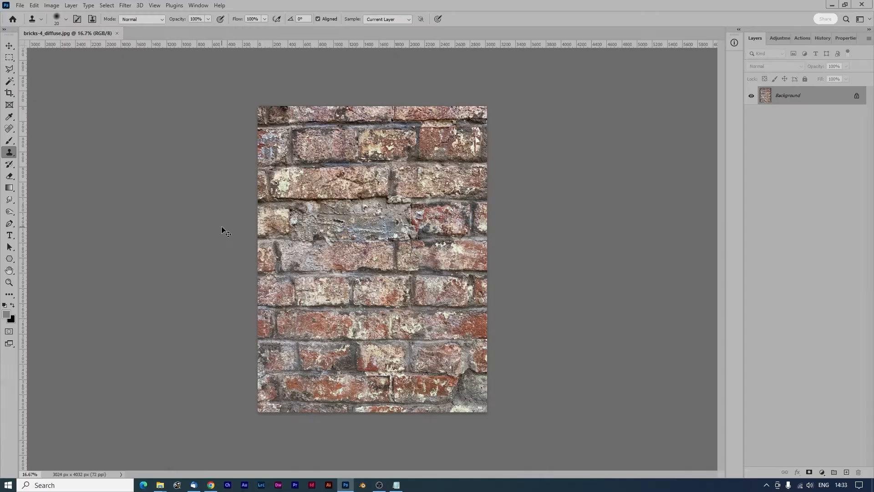
{"action": "key", "text": "ctrl+plus"}
{"action": "key", "text": "ctrl+minus"}
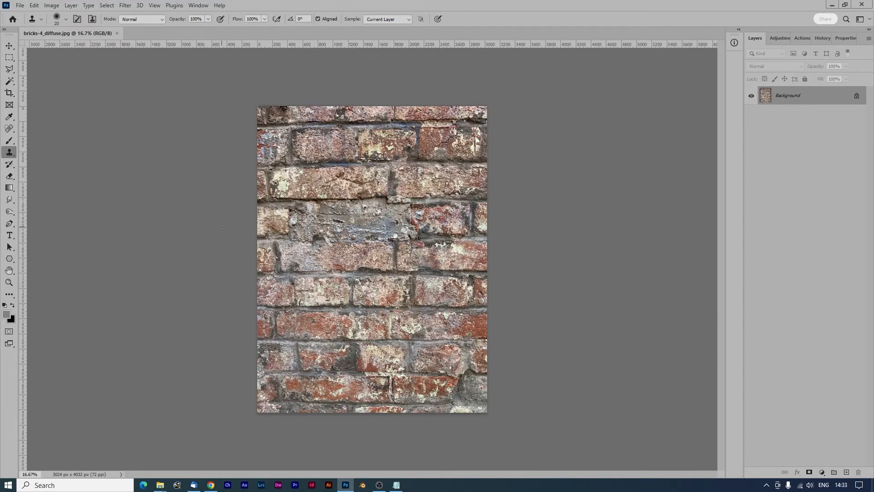
{"action": "key", "text": "ctrl+plus"}
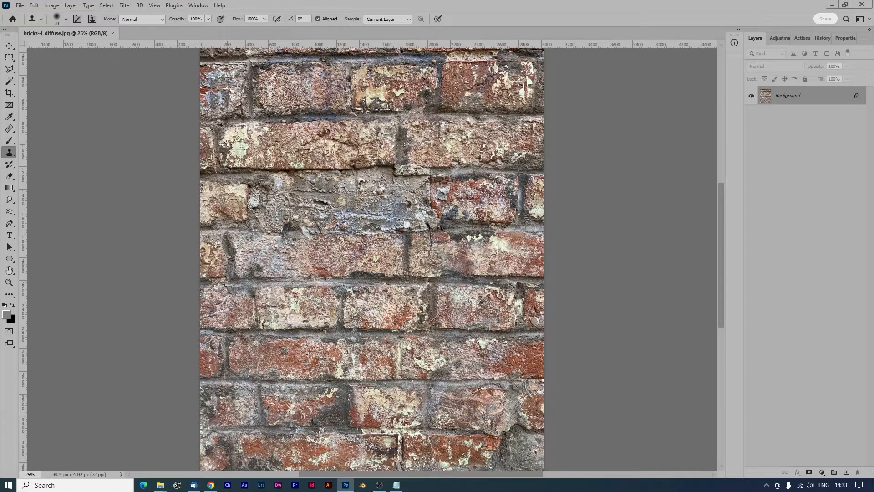
{"action": "key", "text": "bracketright"}
{"action": "key", "text": "bracketright"}
{"action": "key", "text": "bracketright"}
{"action": "key", "text": "bracketright"}
{"action": "key", "text": "bracketright"}
{"action": "key", "text": "bracketright"}
{"action": "key", "text": "bracketright"}
{"action": "key", "text": "bracketright"}
{"action": "key", "text": "bracketright"}
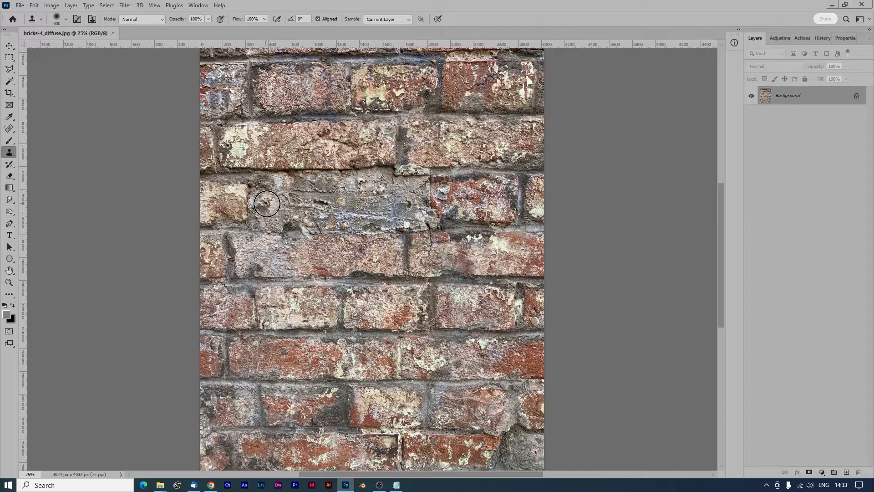
{"action": "mouse_move", "coordinate": [268, 205]}
{"action": "left_mouse_down"}
{"action": "mouse_move", "coordinate": [391, 191]}
{"action": "mouse_move", "coordinate": [290, 205]}
{"action": "mouse_move", "coordinate": [293, 213]}
{"action": "mouse_move", "coordinate": [345, 216]}
{"action": "mouse_move", "coordinate": [398, 217]}
{"action": "mouse_move", "coordinate": [408, 192]}
{"action": "mouse_move", "coordinate": [409, 212]}
{"action": "mouse_move", "coordinate": [416, 202]}
{"action": "mouse_move", "coordinate": [417, 210]}
{"action": "mouse_move", "coordinate": [396, 217]}
{"action": "left_mouse_up"}
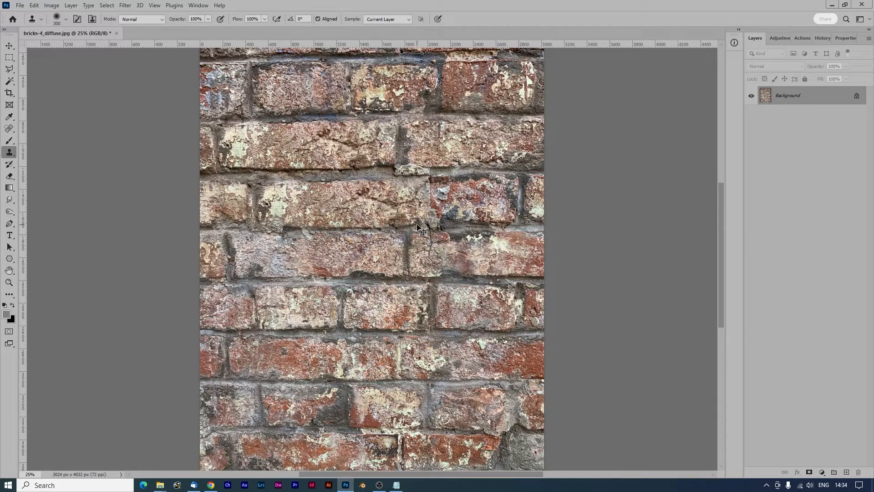
{"action": "key", "text": "ctrl+minus"}
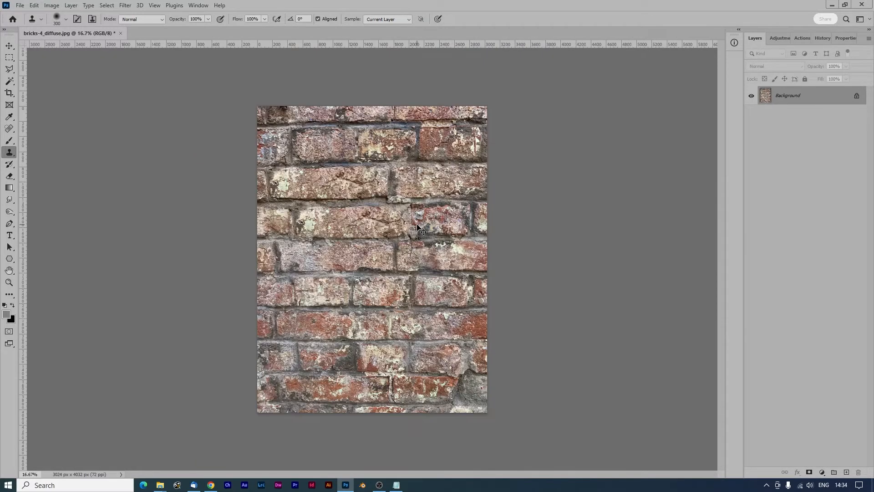
Mark out a square crop over the lower part of the brick photo, spanning the photo's full width
{"action": "left_click", "coordinate": [9, 93]}
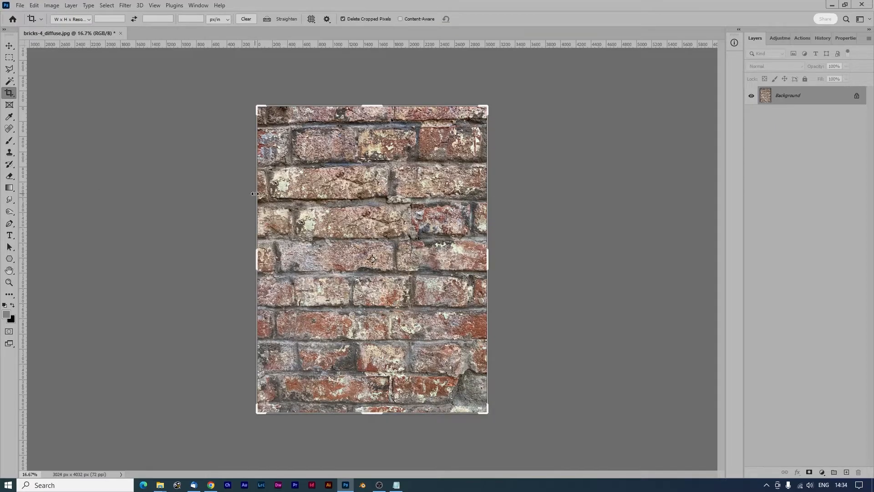
{"action": "key", "text": "Escape"}
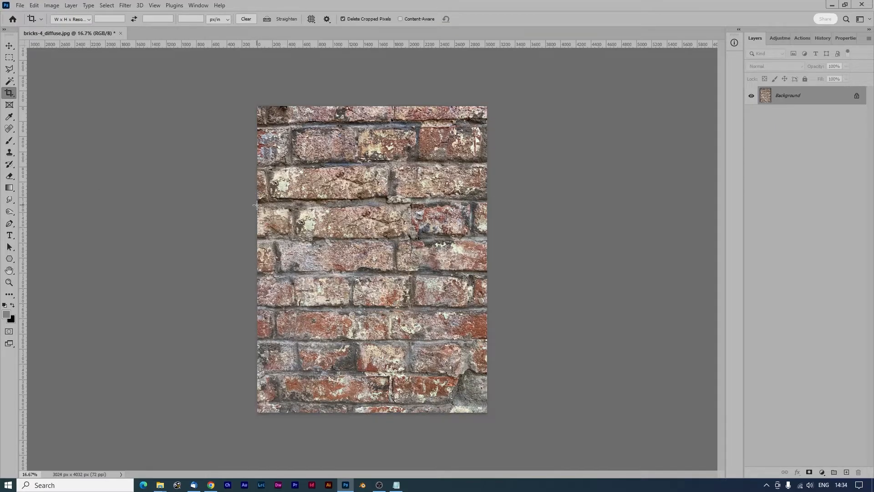
{"action": "left_click_drag", "start_coordinate": [257, 202], "coordinate": [514, 417]}
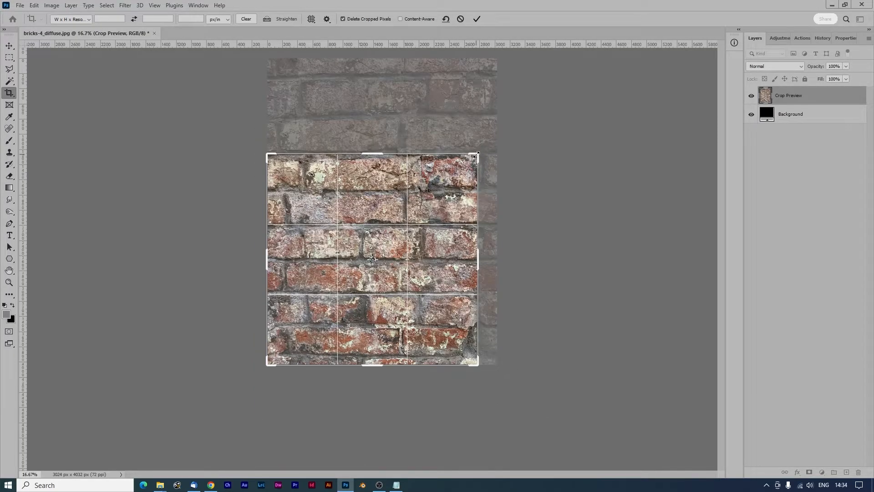
{"action": "left_click_drag", "start_coordinate": [477, 155], "coordinate": [486, 147]}
{"action": "key", "text": "Down"}
{"action": "key", "text": "Down"}
{"action": "key", "text": "Down"}
{"action": "key", "text": "Down"}
{"action": "key", "text": "Down"}
{"action": "key", "text": "Down"}
{"action": "key", "text": "Down"}
{"action": "key", "text": "Down"}
{"action": "key", "text": "Down"}
{"action": "key", "text": "Down"}
{"action": "key", "text": "Down"}
{"action": "key", "text": "Down"}
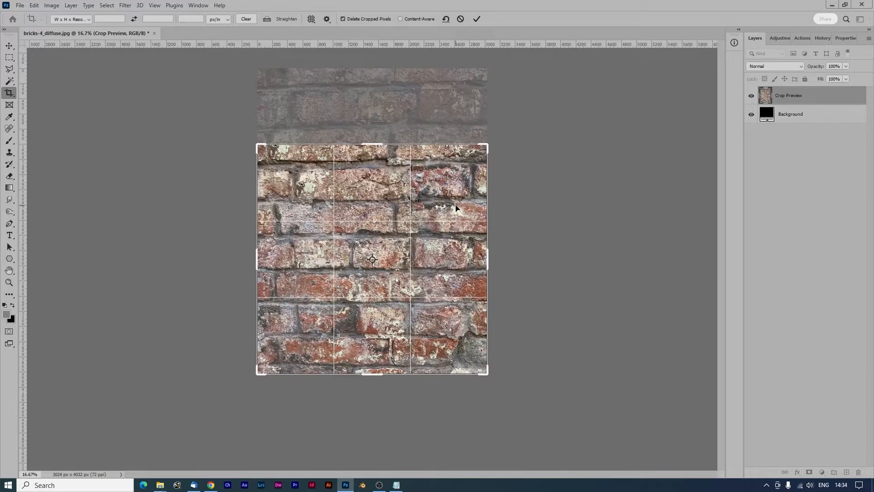
{"action": "key", "text": "Down"}
{"action": "key", "text": "Down"}
{"action": "key", "text": "Down"}
{"action": "key", "text": "Down"}
{"action": "key", "text": "Down"}
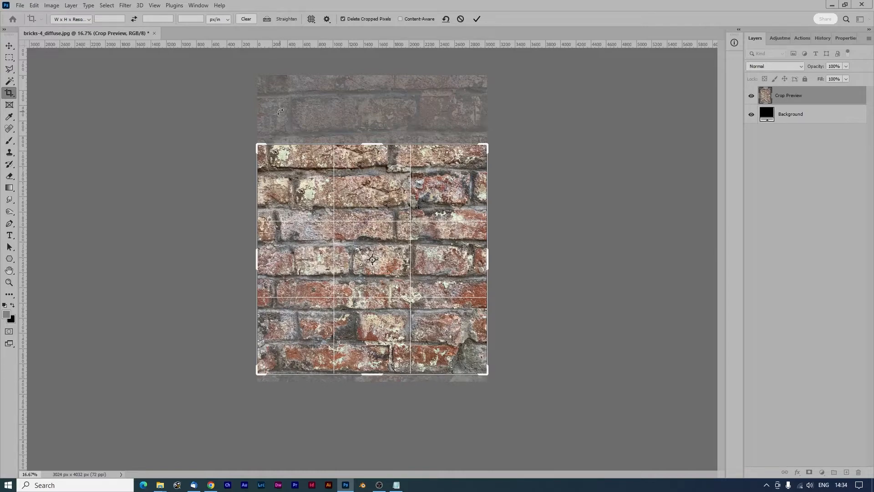
{"action": "key", "text": "Return"}
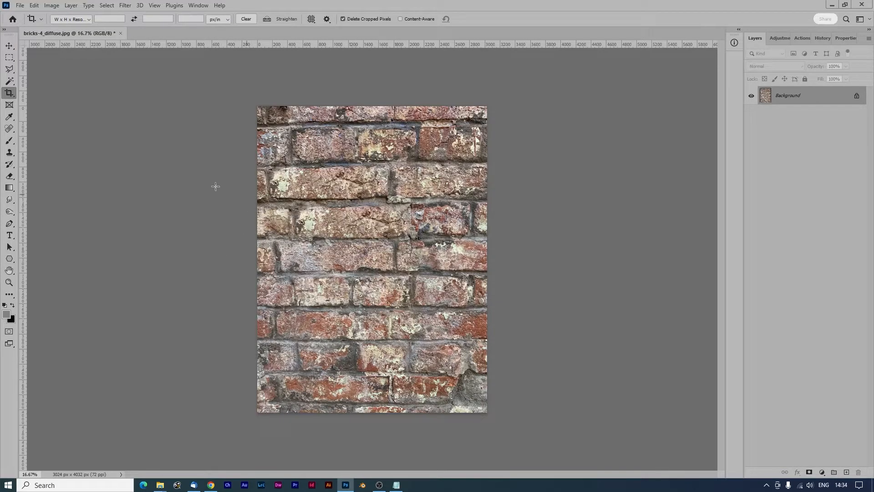
Squash the whole photo vertically by lowering its top edge about 340 px with the bottom edge fixed, and clear the selection
{"action": "left_click", "coordinate": [9, 58]}
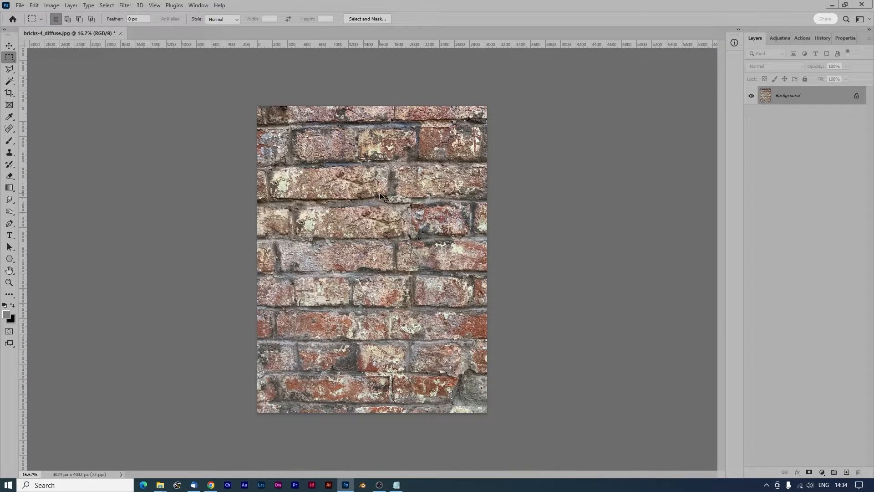
{"action": "key", "text": "ctrl+a"}
{"action": "key", "text": "ctrl+t"}
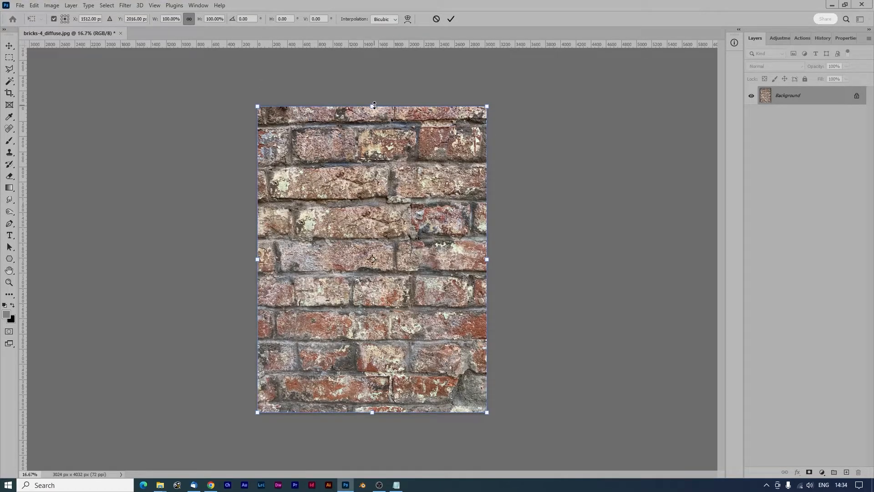
{"action": "left_click_drag", "start_coordinate": [374, 105], "coordinate": [374, 132]}
{"action": "key", "text": "Return"}
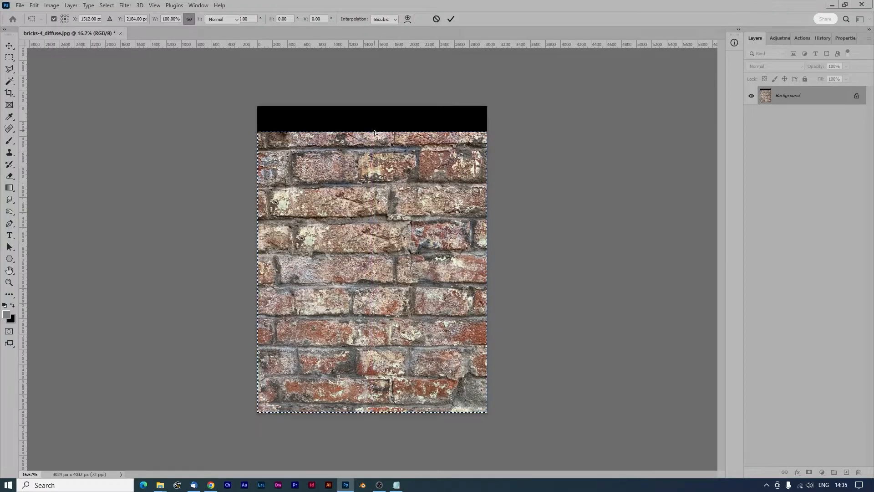
{"action": "key", "text": "ctrl+d"}
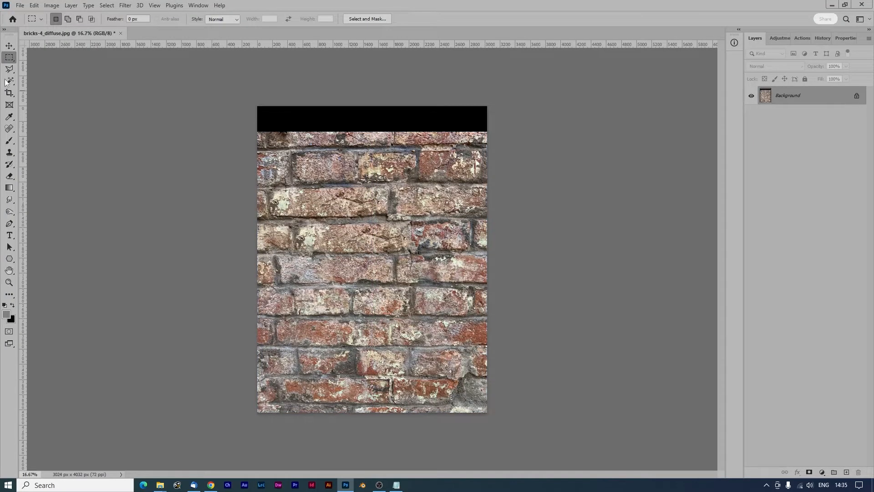
Crop the photo to a full-width 3024 × 3024 px square over its lower part, starting at the mortar joint above the long brick
{"action": "left_click", "coordinate": [9, 93]}
{"action": "key", "text": "Escape"}
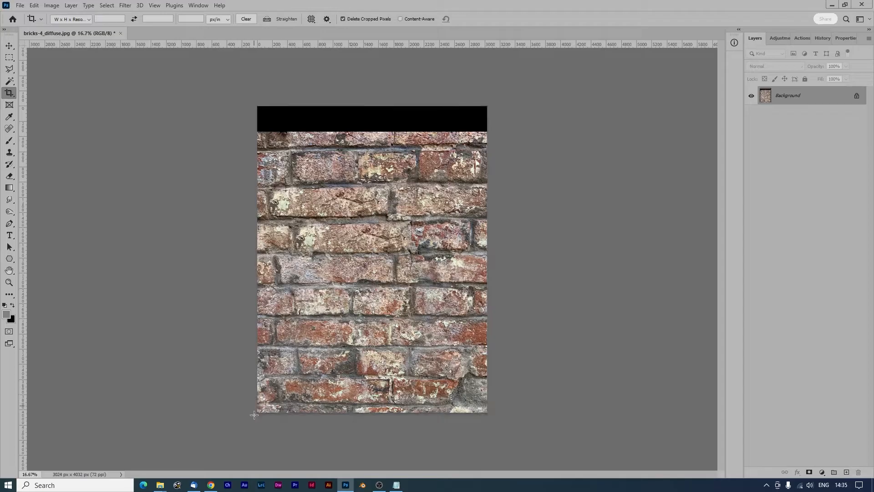
{"action": "left_click_drag", "start_coordinate": [255, 417], "coordinate": [519, 164]}
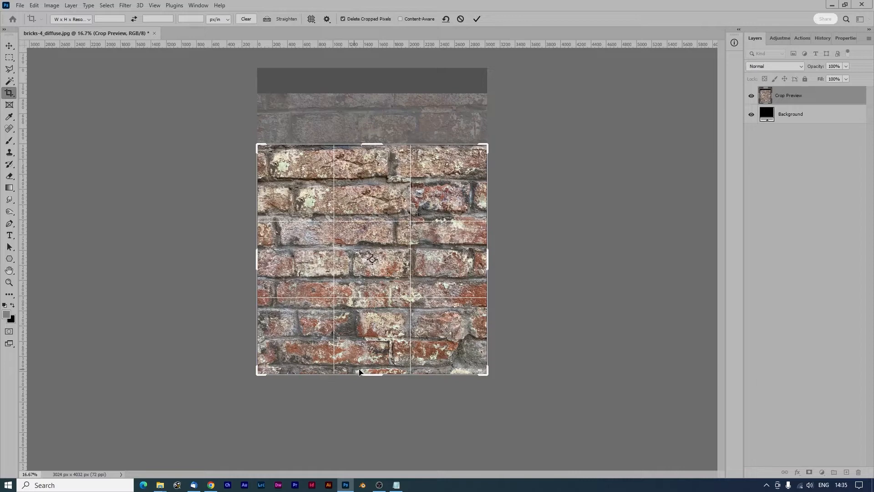
{"action": "key", "text": "Down"}
{"action": "key", "text": "Down"}
{"action": "key", "text": "Down"}
{"action": "key", "text": "Down"}
{"action": "key", "text": "Down"}
{"action": "key", "text": "Down"}
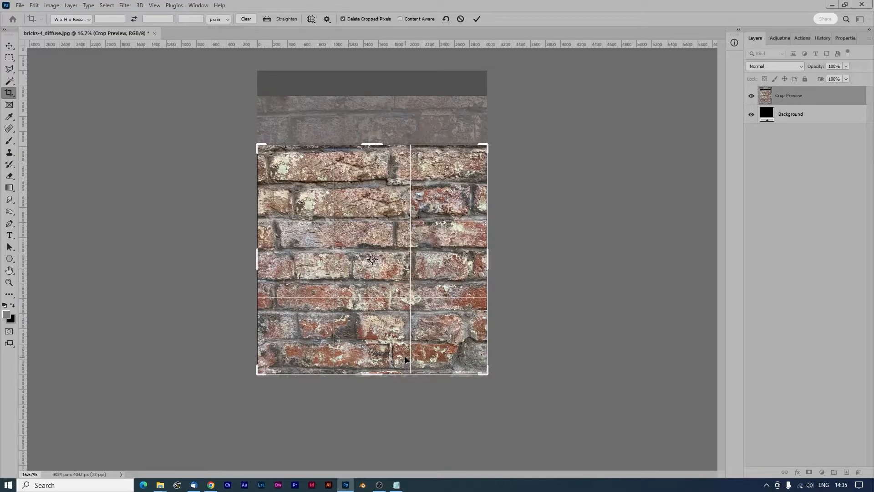
{"action": "key", "text": "Return"}
{"action": "key", "text": "ctrl+plus"}
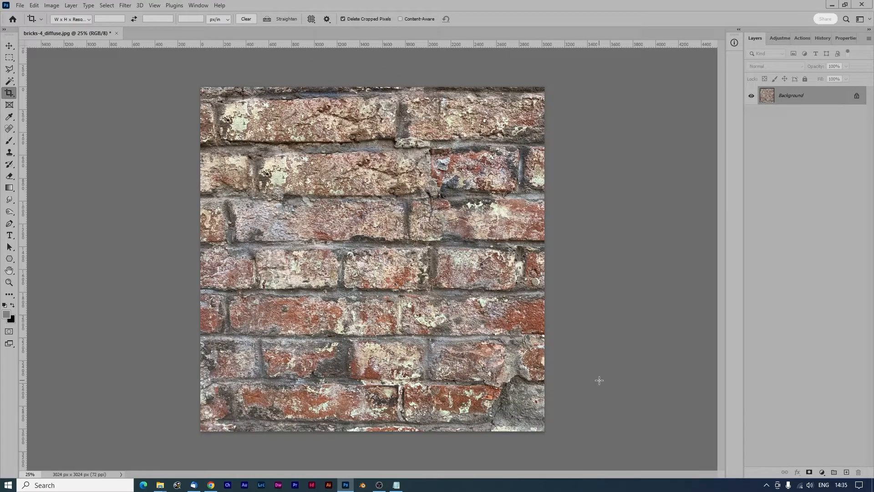
Turn on Pattern Preview and examine at several zoom levels how the brick tile repeats and where its seams show
{"action": "left_click", "coordinate": [154, 6]}
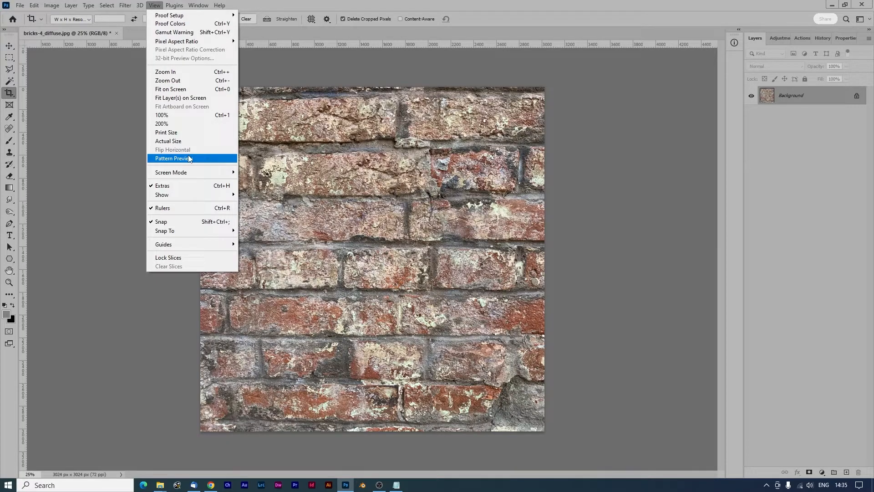
{"action": "left_click", "coordinate": [217, 158]}
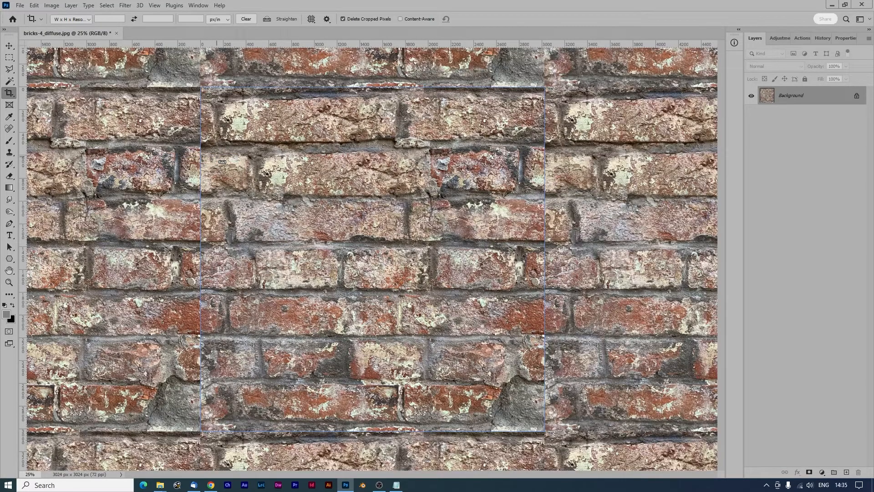
{"action": "key", "text": "ctrl+minus"}
{"action": "key", "text": "ctrl+minus"}
{"action": "key", "text": "ctrl+minus"}
{"action": "key", "text": "ctrl+minus"}
{"action": "key", "text": "ctrl+minus"}
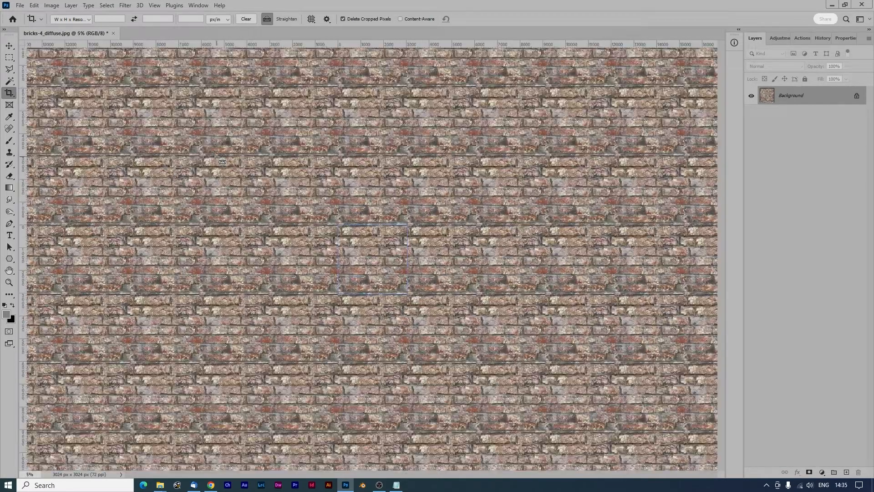
{"action": "key", "text": "ctrl+plus"}
{"action": "key", "text": "ctrl+plus"}
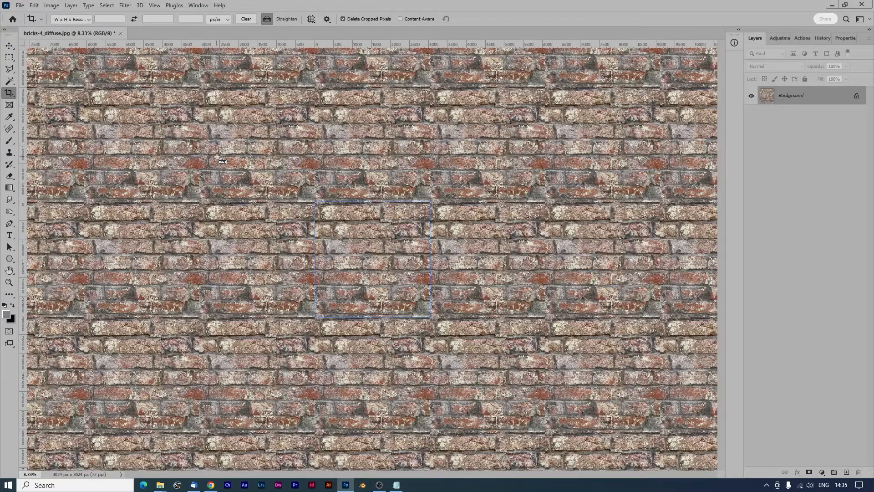
{"action": "key", "text": "ctrl+plus"}
{"action": "key", "text": "ctrl+plus"}
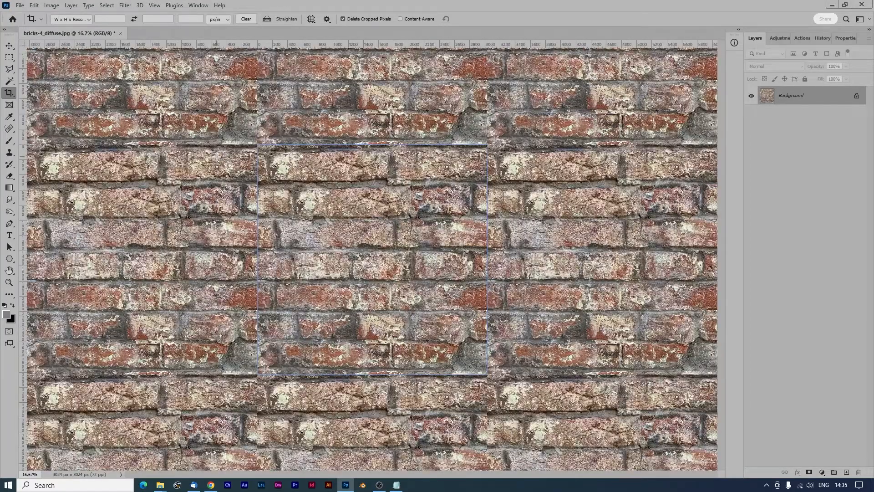
{"action": "key", "text": "ctrl+plus"}
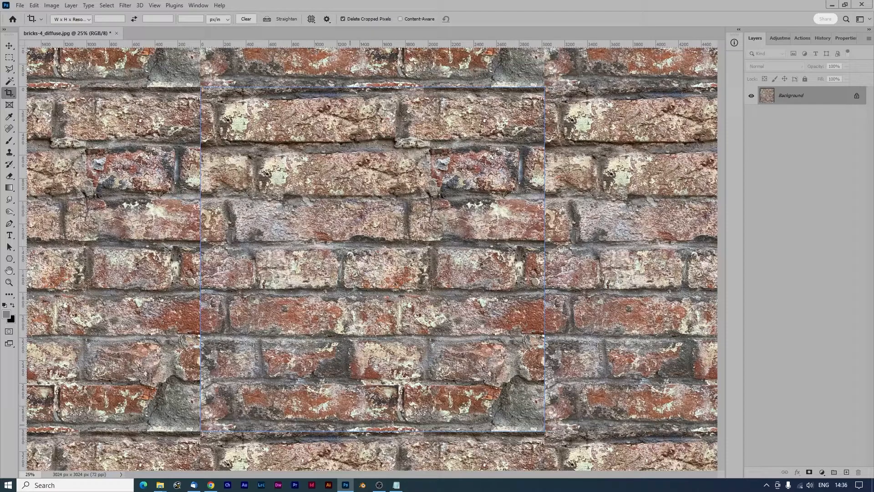
Free-transform the whole image, pulling its four corners slightly past the canvas edges so the mortar lines meet across the tile seams
{"action": "key", "text": "ctrl"}
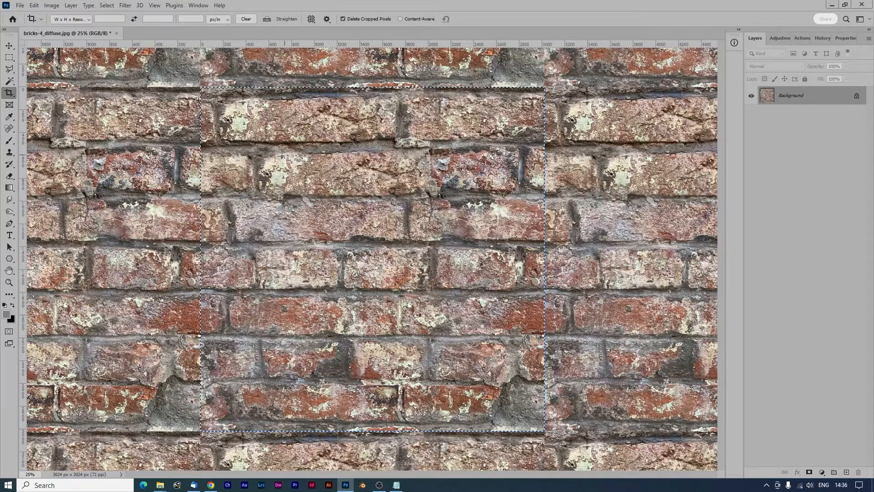
{"action": "key", "text": "ctrl+t"}
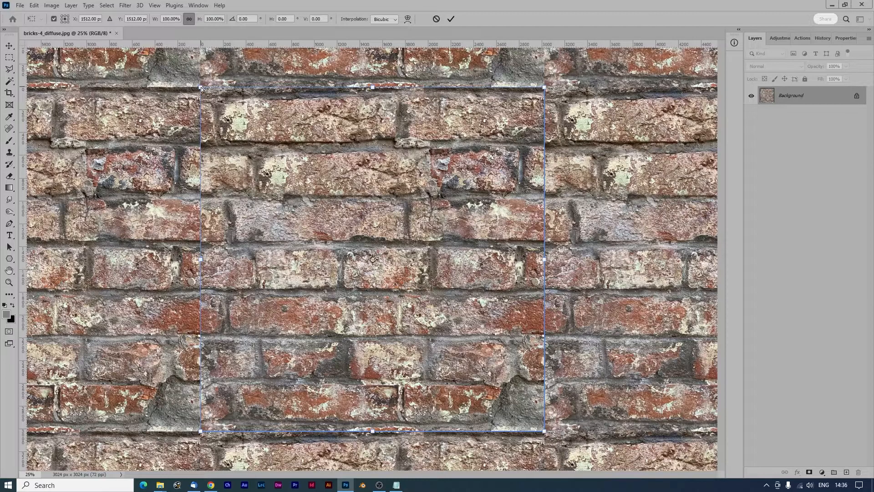
{"action": "left_click_drag", "start_coordinate": [200, 86], "coordinate": [202, 81]}
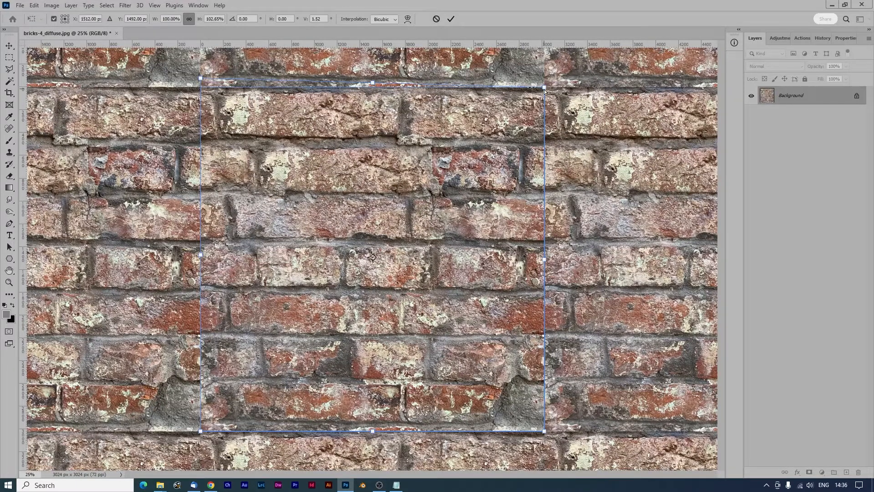
{"action": "left_click_drag", "start_coordinate": [545, 89], "coordinate": [546, 84]}
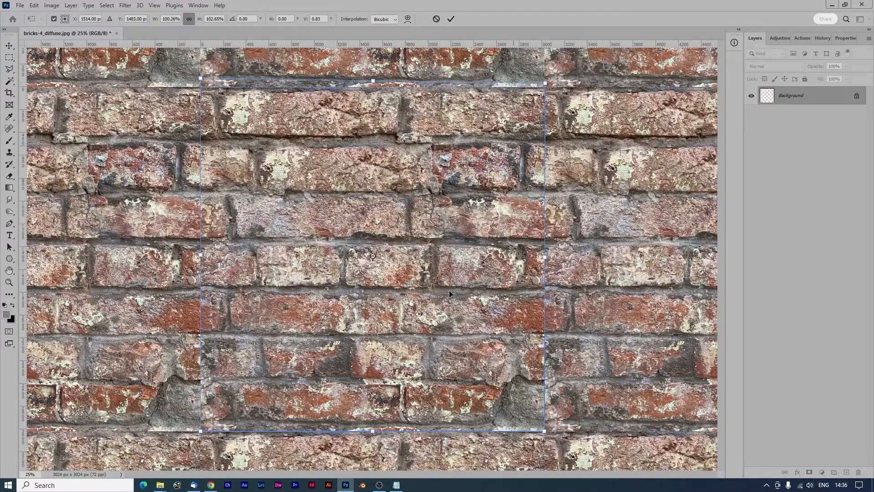
{"action": "left_click_drag", "start_coordinate": [200, 430], "coordinate": [201, 441]}
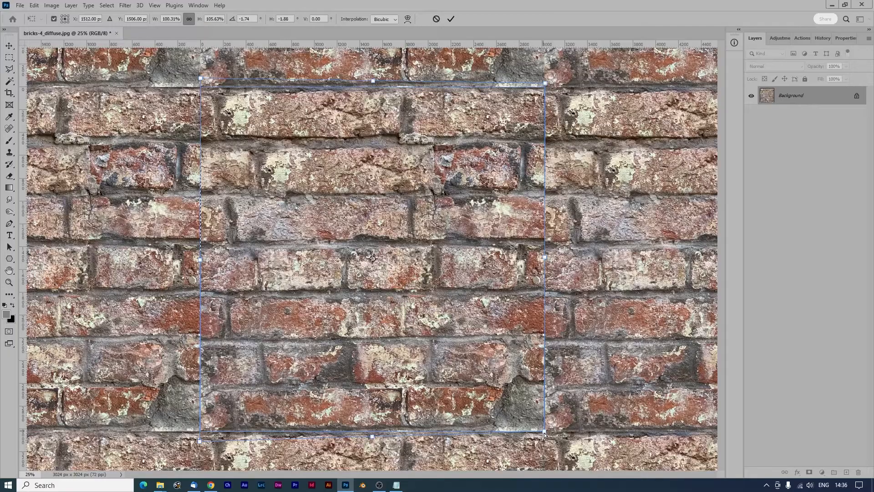
{"action": "left_click_drag", "start_coordinate": [545, 434], "coordinate": [545, 436]}
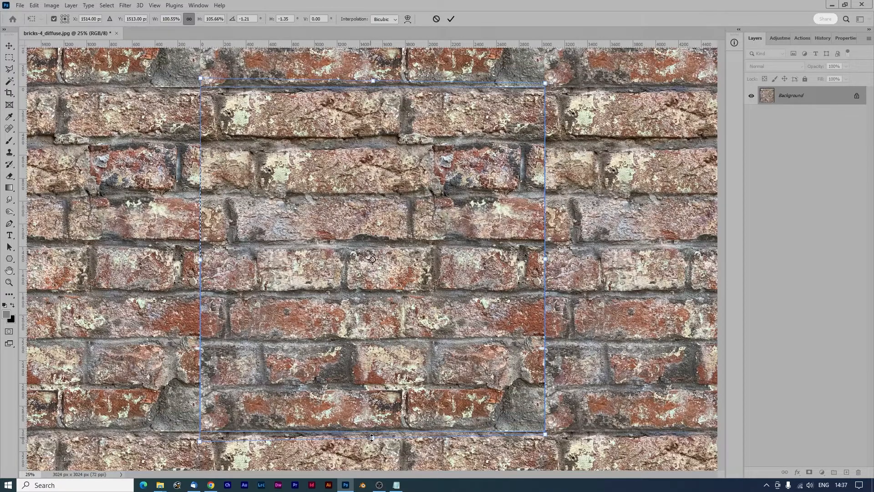
Stretch the image downward to about 120.7% height so its lowest brick row falls outside the tile
{"action": "left_click_drag", "start_coordinate": [373, 437], "coordinate": [374, 488]}
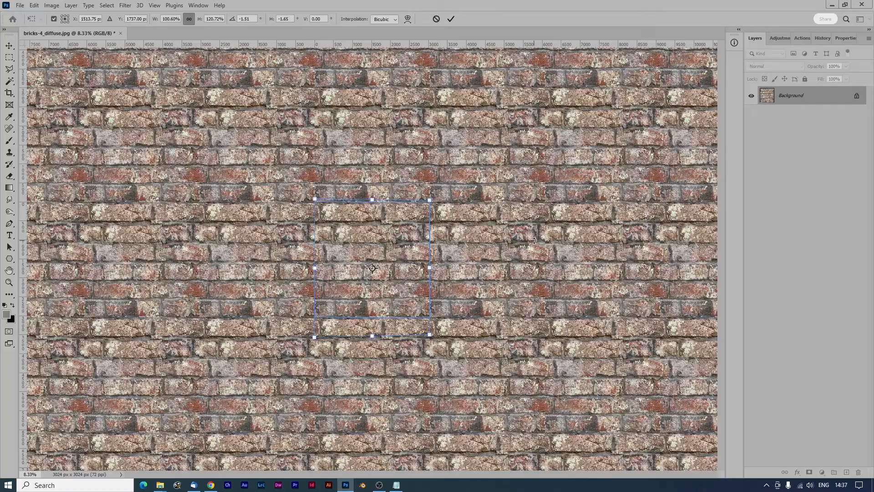
{"action": "key", "text": "ctrl+plus"}
{"action": "key", "text": "ctrl+plus"}
{"action": "key", "text": "ctrl+plus"}
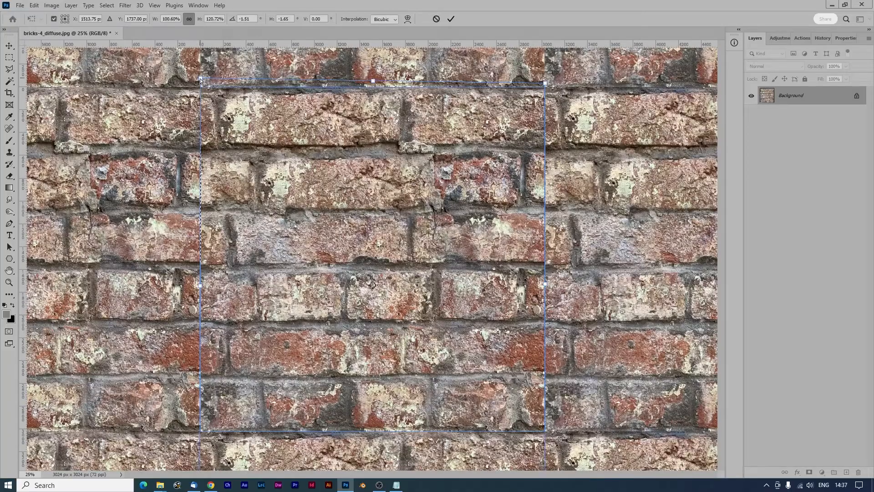
Fine-tune the four transform corners of the stretched image so the brick rows line up across the side seams
{"action": "left_click_drag", "start_coordinate": [201, 78], "coordinate": [199, 78]}
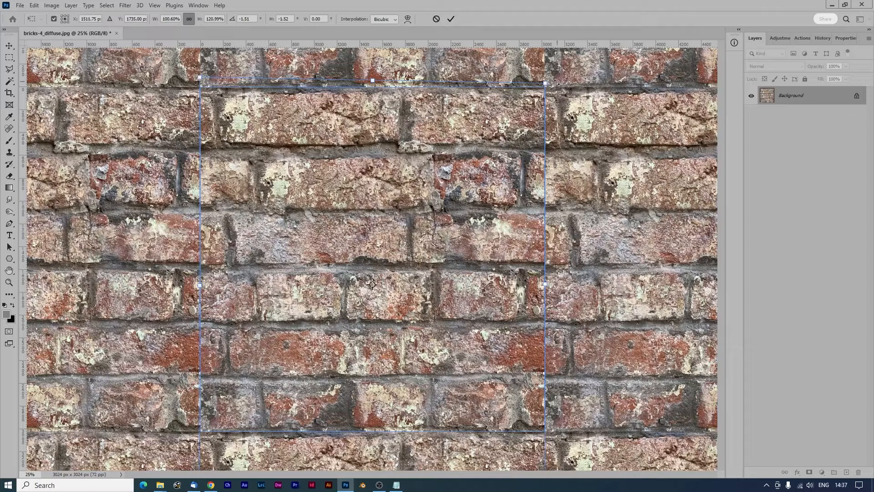
{"action": "left_click_drag", "start_coordinate": [548, 84], "coordinate": [548, 84]}
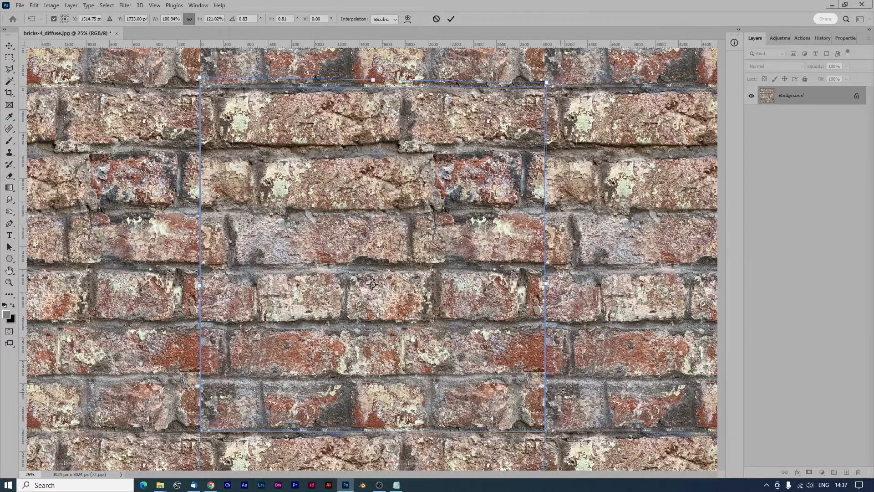
{"action": "key", "text": "ctrl+minus"}
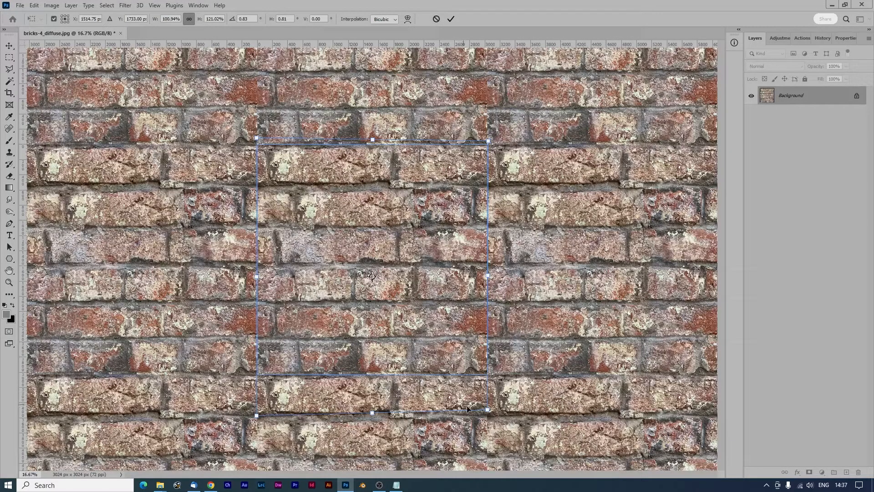
{"action": "left_click_drag", "start_coordinate": [487, 410], "coordinate": [487, 414]}
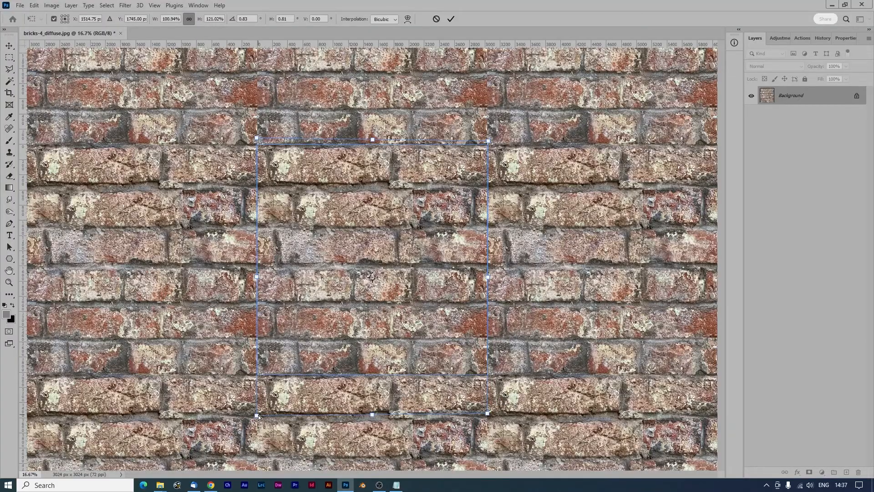
{"action": "left_click_drag", "start_coordinate": [258, 414], "coordinate": [258, 410]}
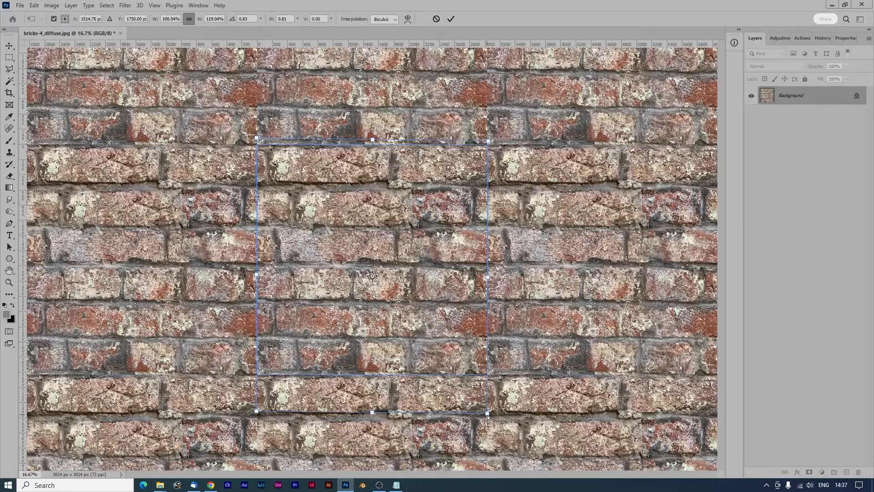
Switch the transform to Warp and add two horizontal splits along the mortar joints above and below the fourth brick row
{"action": "key", "text": "ctrl+plus"}
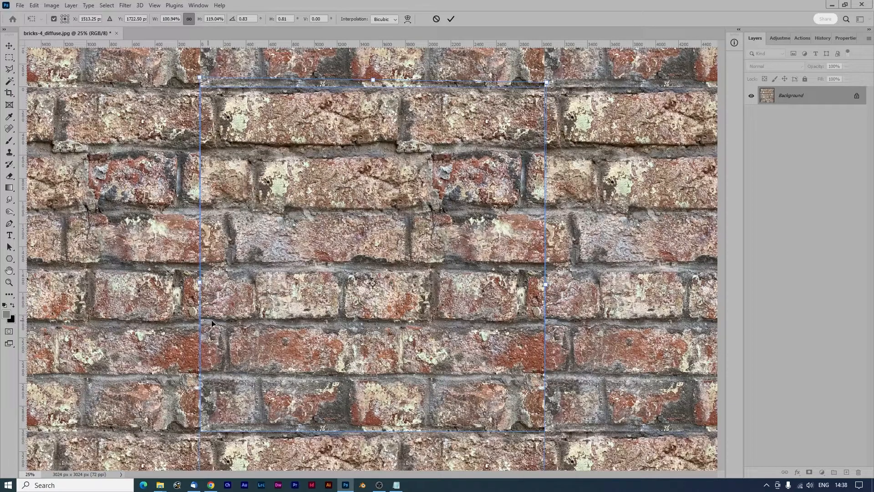
{"action": "left_click", "coordinate": [408, 19]}
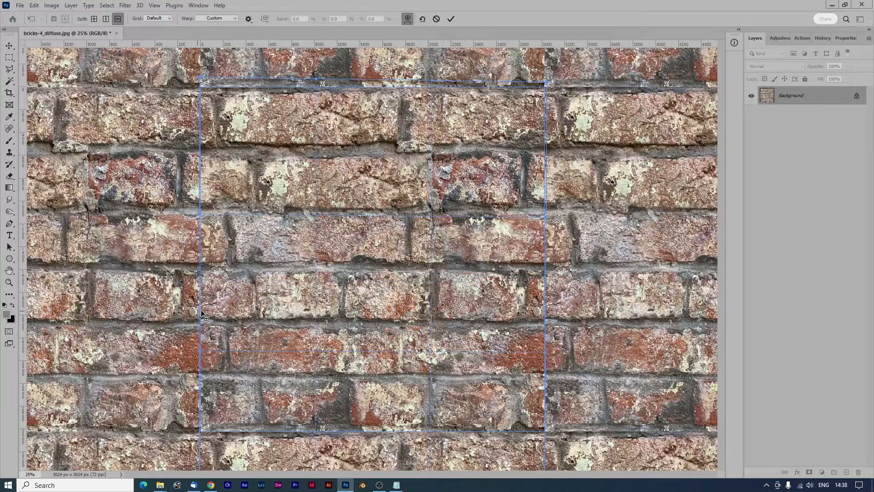
{"action": "left_click", "coordinate": [213, 273]}
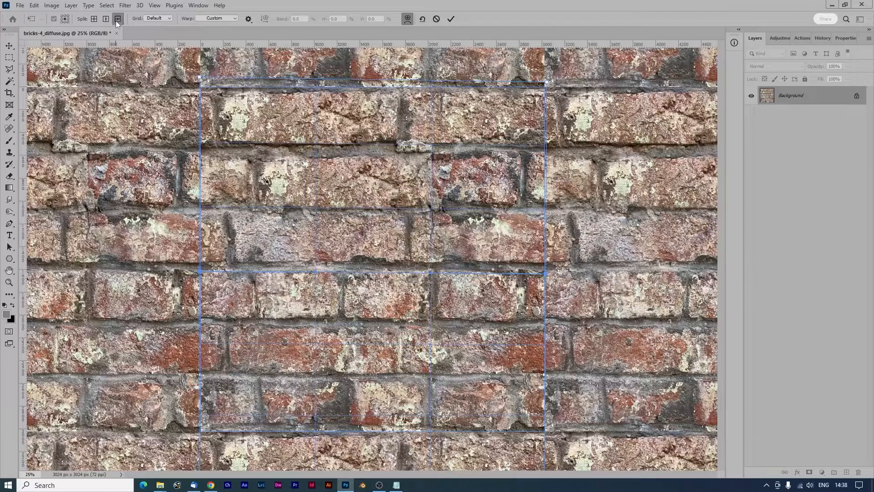
{"action": "left_click", "coordinate": [204, 318]}
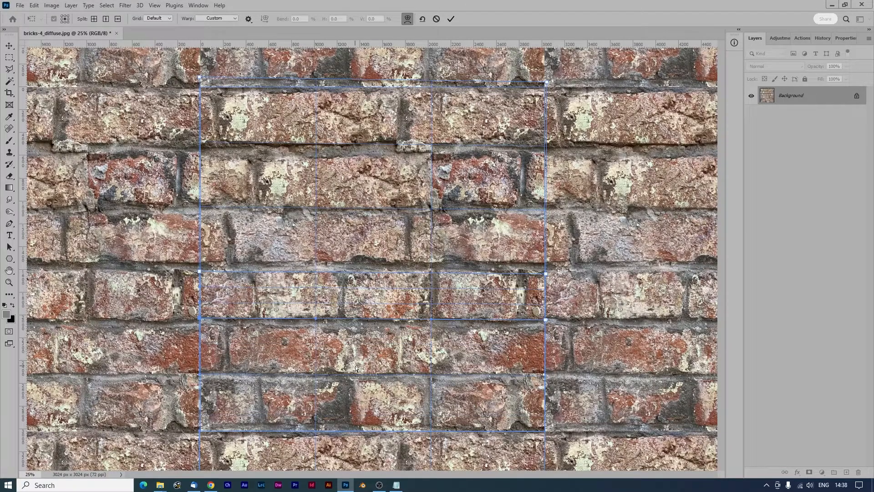
Nudge the left end point of the warp split below the fourth brick row until the mortar joint lines up across the side seam
{"action": "key", "text": "Up"}
{"action": "key", "text": "Up"}
{"action": "key", "text": "Up"}
{"action": "key", "text": "Up"}
{"action": "key", "text": "Up"}
{"action": "key", "text": "Up"}
{"action": "key", "text": "Up"}
{"action": "key", "text": "Up"}
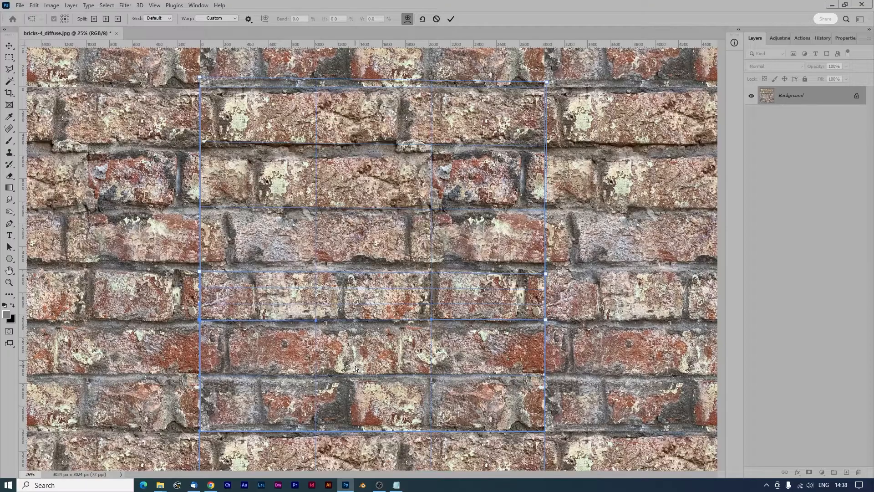
{"action": "key", "text": "shift+Down"}
{"action": "key", "text": "shift+Down"}
{"action": "key", "text": "shift+Down"}
{"action": "key", "text": "Up"}
{"action": "key", "text": "Up"}
{"action": "key", "text": "Up"}
{"action": "key", "text": "Up"}
{"action": "key", "text": "Up"}
{"action": "key", "text": "Up"}
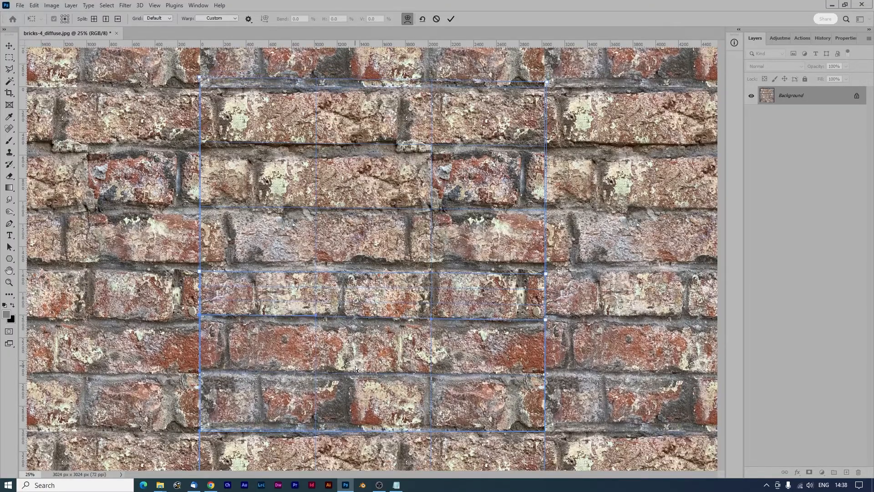
{"action": "key", "text": "shift+Up"}
{"action": "key", "text": "shift+Up"}
{"action": "key", "text": "Down"}
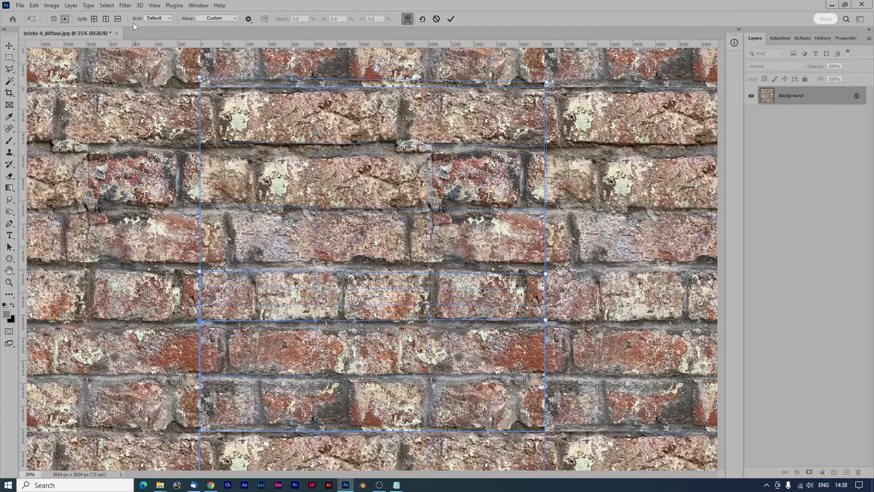
Add a horizontal warp split along the joint below the fifth brick row, aligned across the side seam, and apply the warp
{"action": "left_click", "coordinate": [212, 372]}
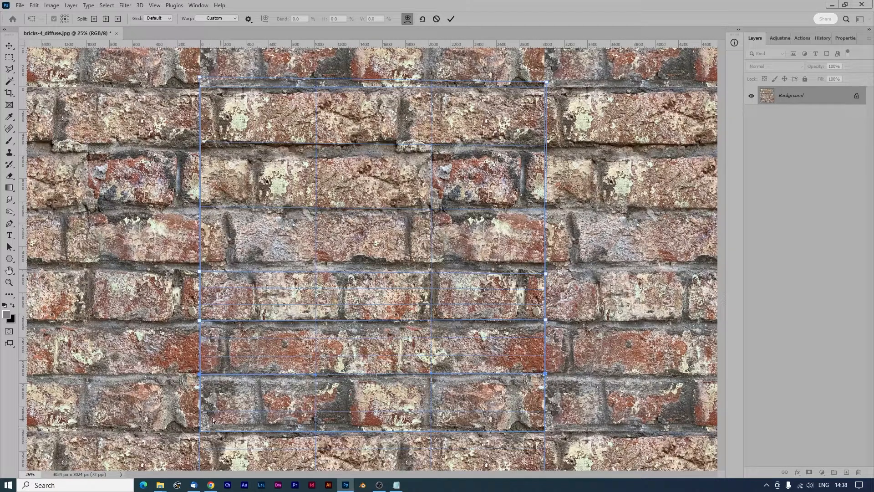
{"action": "left_click", "coordinate": [200, 374]}
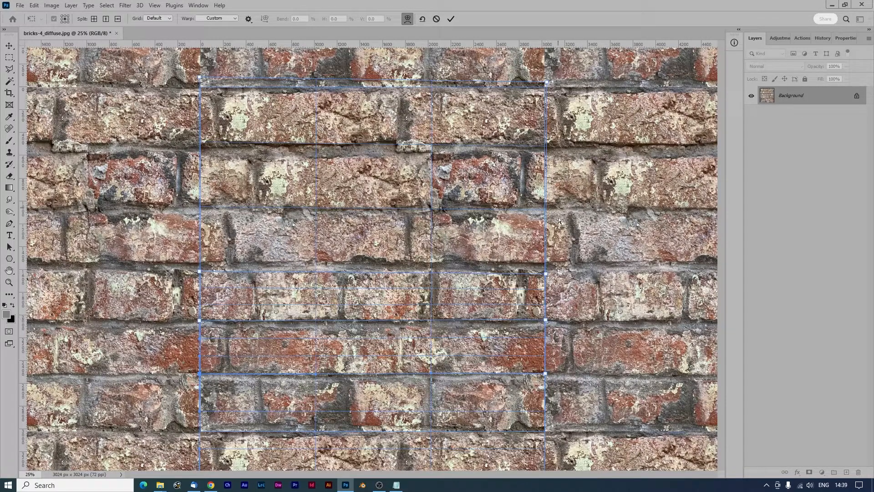
{"action": "left_click", "coordinate": [546, 273]}
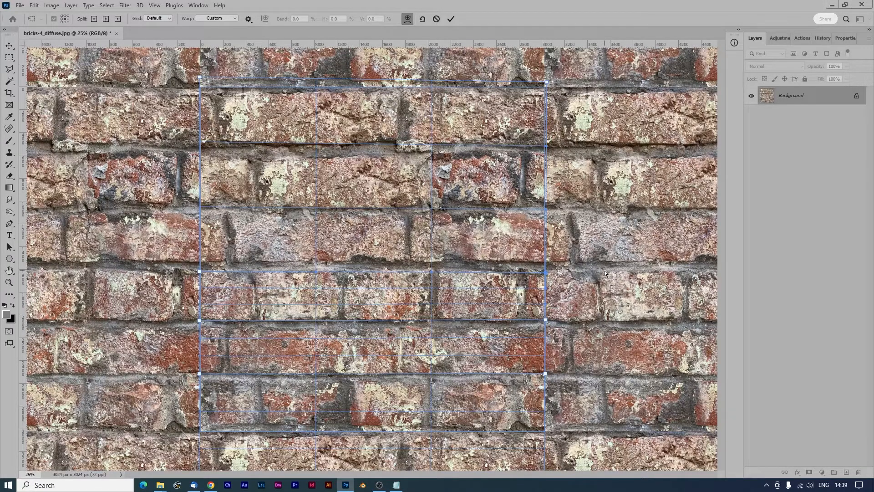
{"action": "left_click", "coordinate": [451, 19]}
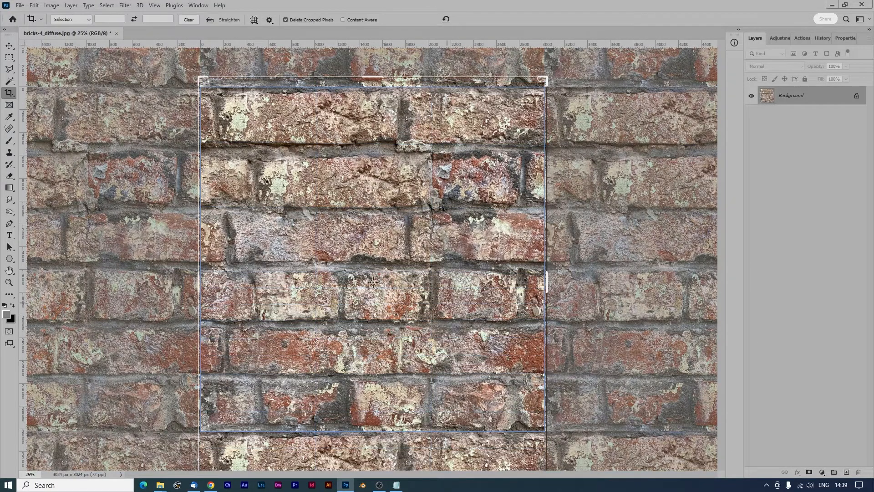
{"action": "left_click", "coordinate": [9, 46]}
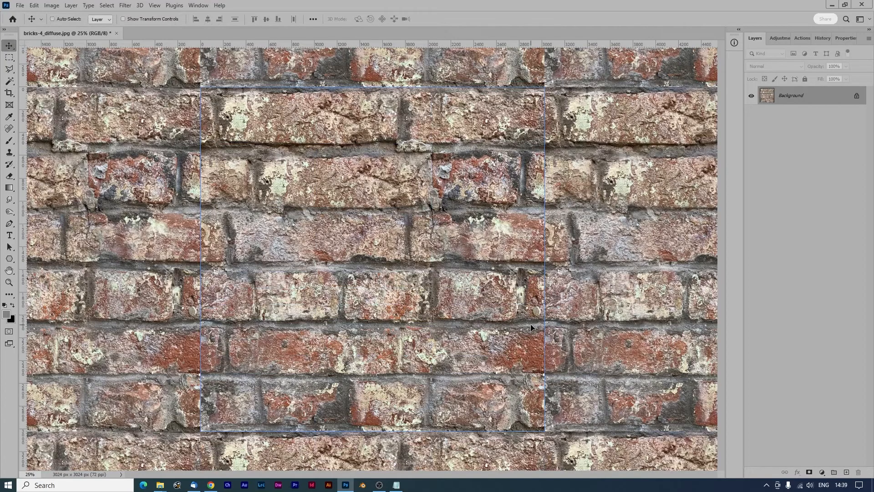
Switch to the Clone Stamp and examine the tile's side, top and bottom seams up close for visible breaks in the bricks
{"action": "key", "text": "ctrl+plus"}
{"action": "key", "text": "s"}
{"action": "left_click_drag", "start_coordinate": [360, 210], "coordinate": [375, 233]}
{"action": "key", "text": "ctrl+plus"}
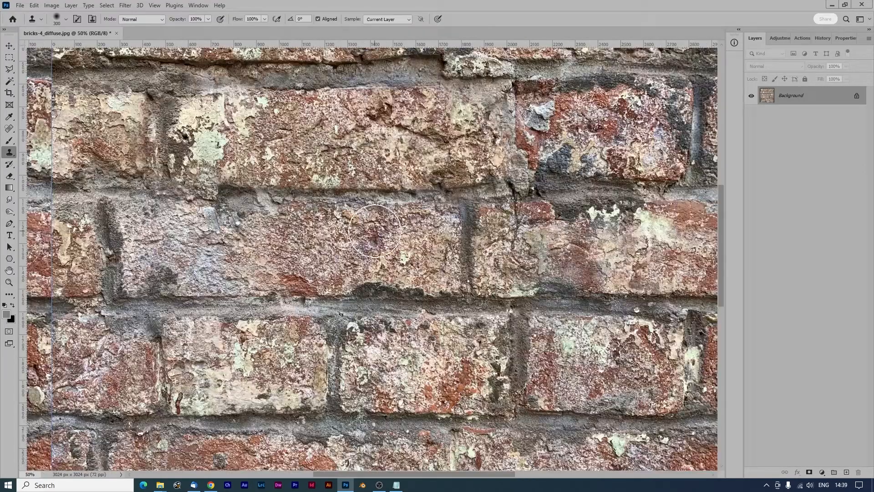
{"action": "left_click_drag", "start_coordinate": [38, 70], "coordinate": [145, 171]}
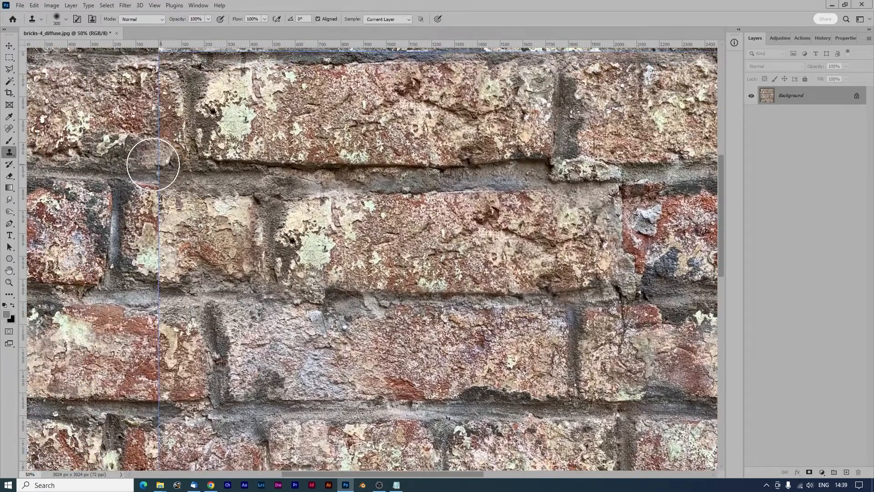
{"action": "left_click_drag", "start_coordinate": [224, 146], "coordinate": [218, 235]}
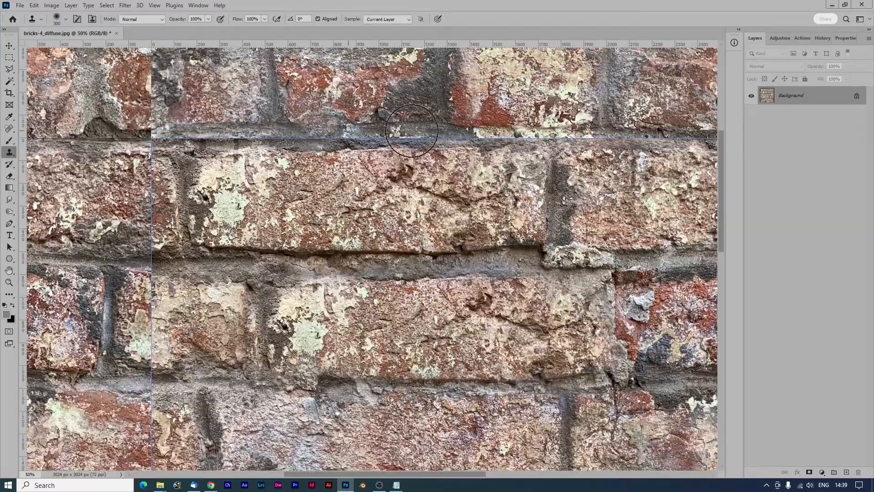
{"action": "left_click_drag", "start_coordinate": [612, 207], "coordinate": [318, 198]}
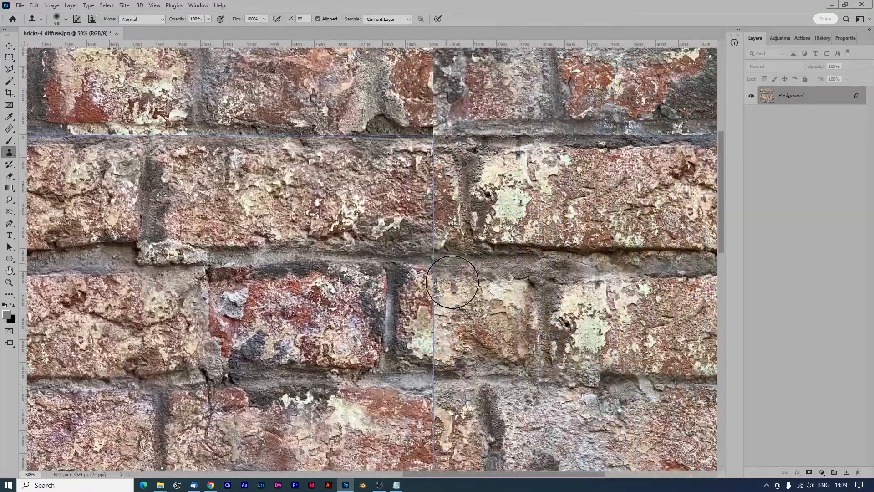
{"action": "left_click_drag", "start_coordinate": [468, 269], "coordinate": [458, 84]}
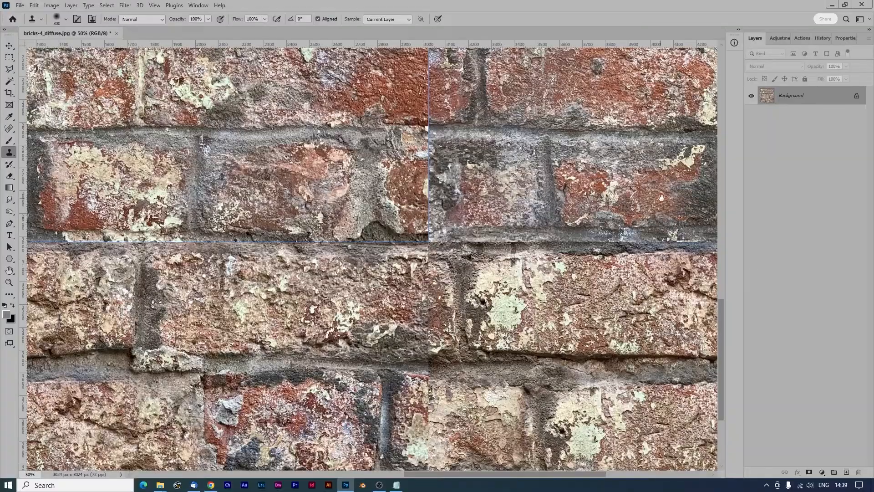
{"action": "left_click_drag", "start_coordinate": [626, 194], "coordinate": [527, 376]}
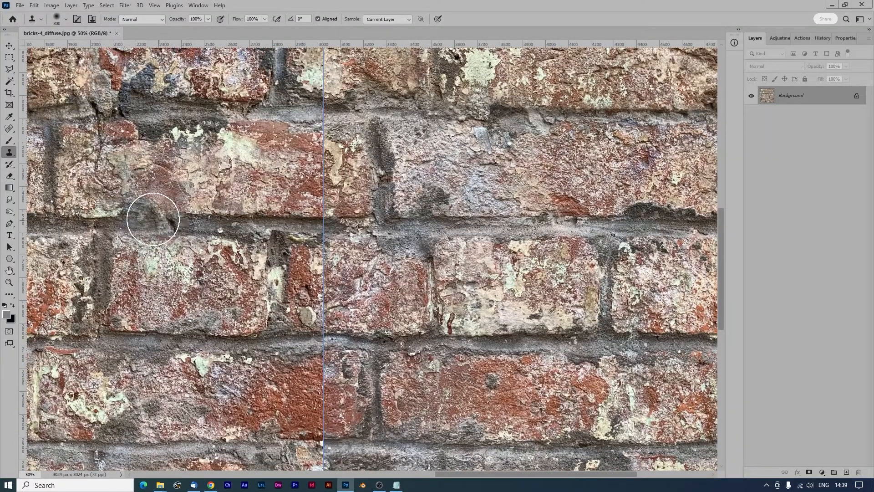
Clone texture sampled from the same brick over the side seam in the third brick row
{"action": "left_click", "coordinate": [153, 221], "text": "alt"}
{"action": "mouse_move", "coordinate": [271, 223]}
{"action": "left_mouse_down"}
{"action": "mouse_move", "coordinate": [323, 224]}
{"action": "mouse_move", "coordinate": [327, 147]}
{"action": "left_mouse_up"}
{"action": "left_click", "coordinate": [237, 191], "text": "alt"}
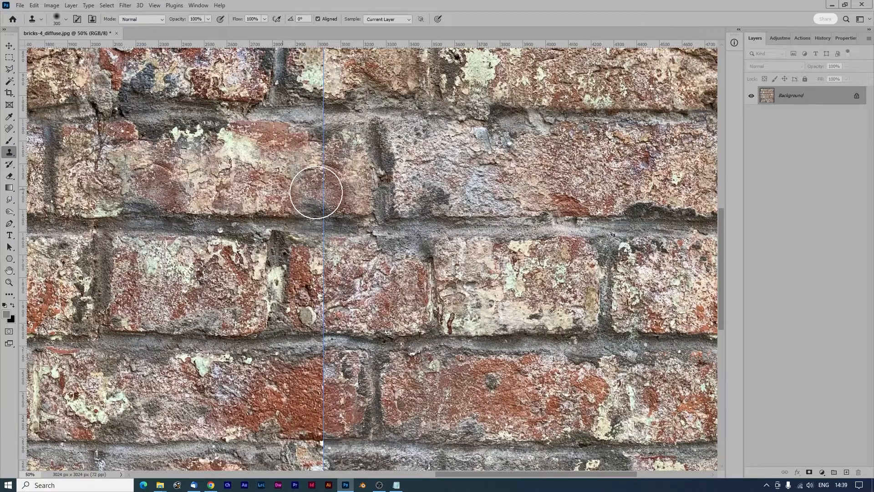
{"action": "left_click", "coordinate": [316, 193]}
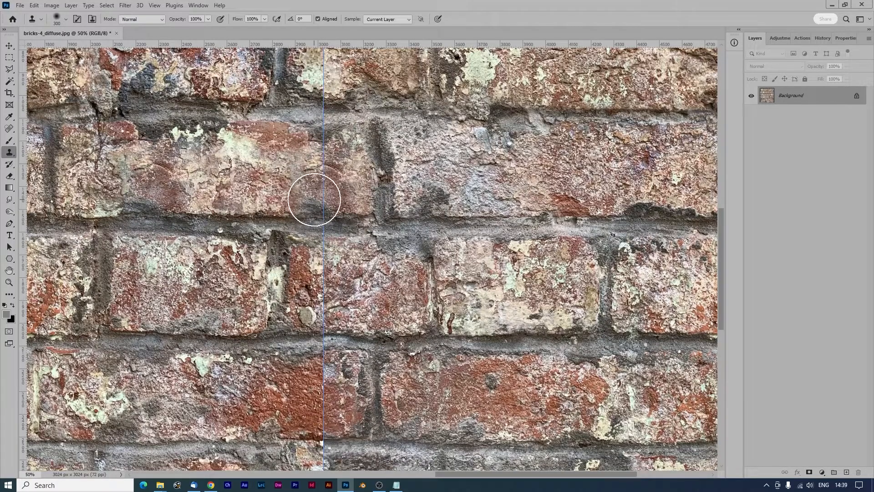
{"action": "left_click", "coordinate": [230, 214], "text": "alt"}
{"action": "left_click", "coordinate": [270, 216]}
Reduce the Clone Stamp brush size to 175 and blend the third-row seam from its lower mortar joint to the brick's upper edge
{"action": "key", "text": "bracketleft"}
{"action": "key", "text": "bracketleft"}
{"action": "key", "text": "bracketleft"}
{"action": "key", "text": "bracketleft"}
{"action": "key", "text": "bracketleft"}
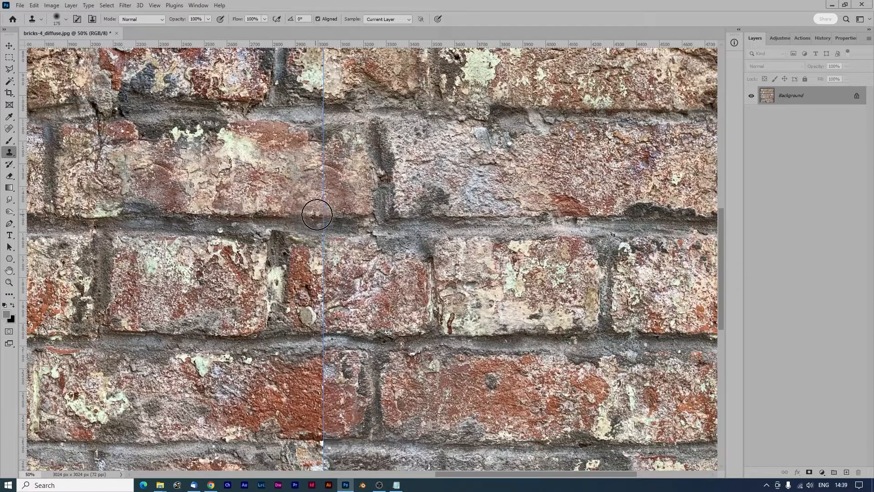
{"action": "mouse_move", "coordinate": [317, 215]}
{"action": "left_mouse_down"}
{"action": "mouse_move", "coordinate": [326, 192]}
{"action": "mouse_move", "coordinate": [295, 181]}
{"action": "mouse_move", "coordinate": [320, 133]}
{"action": "mouse_move", "coordinate": [338, 141]}
{"action": "mouse_move", "coordinate": [307, 135]}
{"action": "left_mouse_up"}
{"action": "left_click_drag", "start_coordinate": [312, 191], "coordinate": [309, 208]}
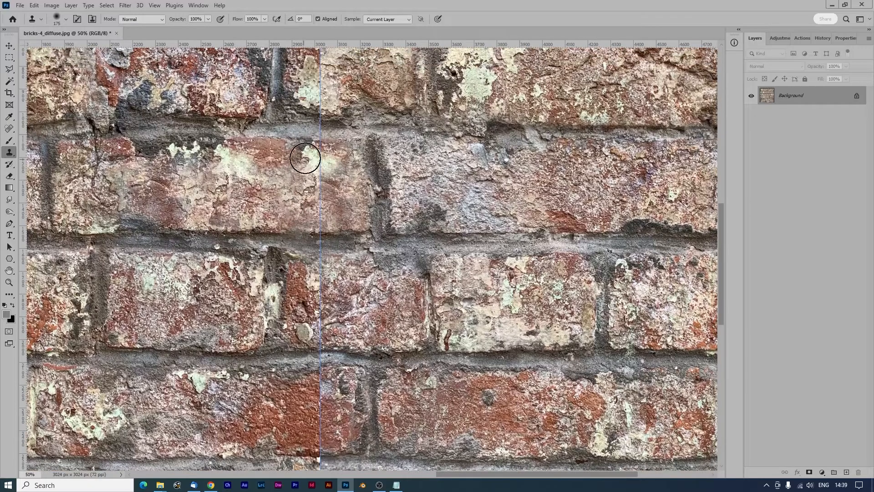
Clone over the side seam across the second-row brick and the mortar joints above and below it
{"action": "mouse_move", "coordinate": [377, 218]}
{"action": "left_mouse_down"}
{"action": "mouse_move", "coordinate": [331, 314]}
{"action": "mouse_move", "coordinate": [378, 289]}
{"action": "mouse_move", "coordinate": [582, 280]}
{"action": "left_mouse_up"}
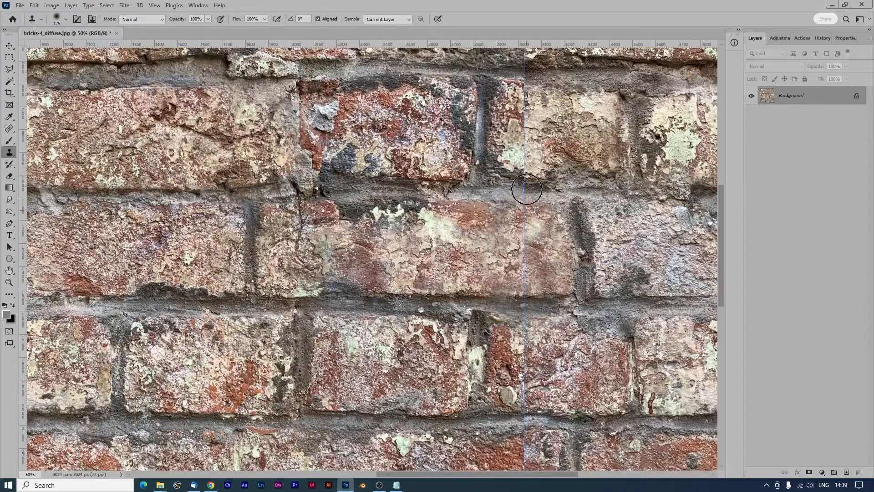
{"action": "mouse_move", "coordinate": [527, 189]}
{"action": "left_mouse_down"}
{"action": "mouse_move", "coordinate": [509, 141]}
{"action": "mouse_move", "coordinate": [527, 166]}
{"action": "mouse_move", "coordinate": [532, 100]}
{"action": "left_mouse_up"}
{"action": "left_click", "coordinate": [201, 265], "text": "alt"}
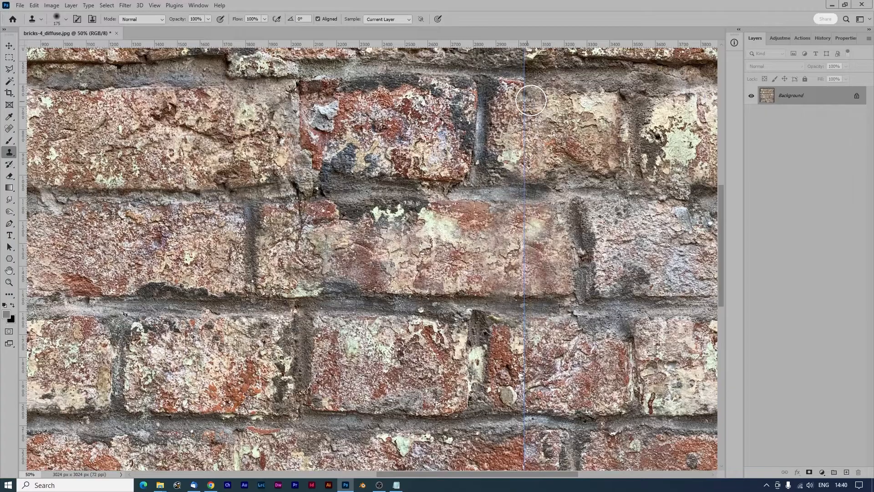
{"action": "left_click_drag", "start_coordinate": [448, 127], "coordinate": [312, 248]}
{"action": "left_click", "coordinate": [237, 184], "text": "alt"}
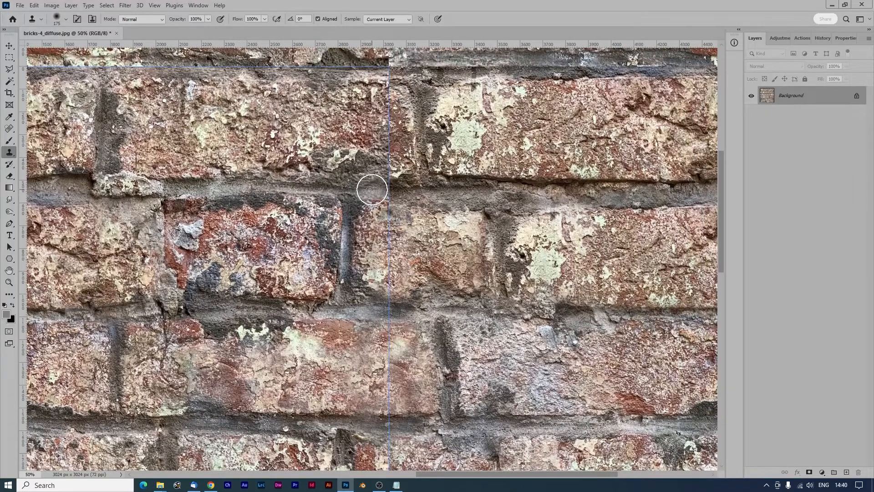
{"action": "left_click_drag", "start_coordinate": [380, 190], "coordinate": [407, 194]}
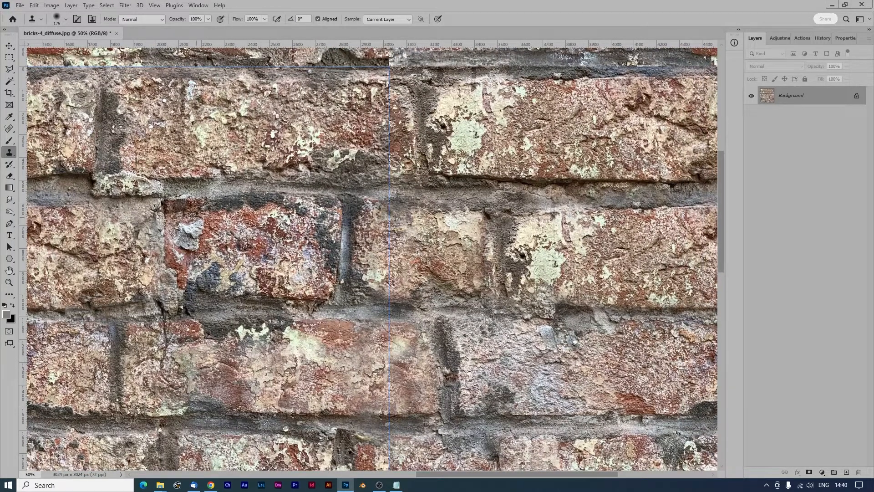
{"action": "left_click", "coordinate": [310, 321], "text": "alt"}
{"action": "mouse_move", "coordinate": [395, 200]}
{"action": "left_mouse_down"}
{"action": "mouse_move", "coordinate": [403, 269]}
{"action": "mouse_move", "coordinate": [395, 270]}
{"action": "mouse_move", "coordinate": [397, 232]}
{"action": "left_mouse_up"}
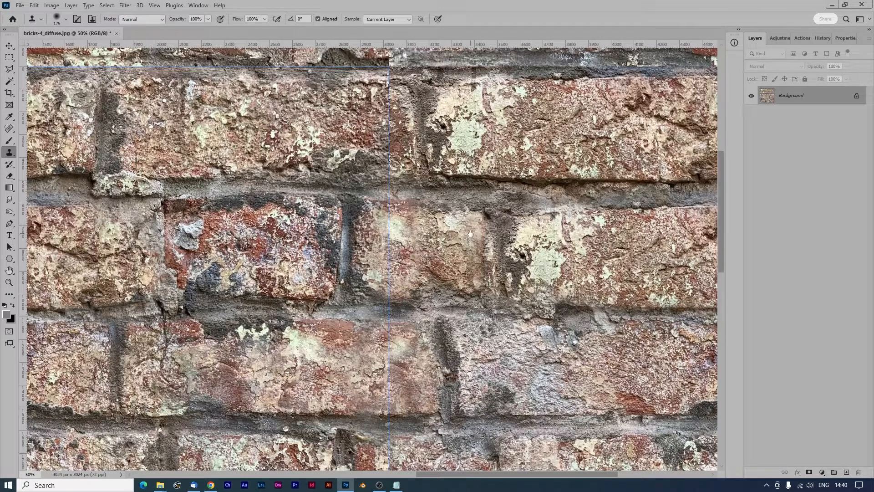
Clone texture from the neighbouring brick face over the side seam in the first brick row
{"action": "left_click_drag", "start_coordinate": [470, 234], "coordinate": [439, 237]}
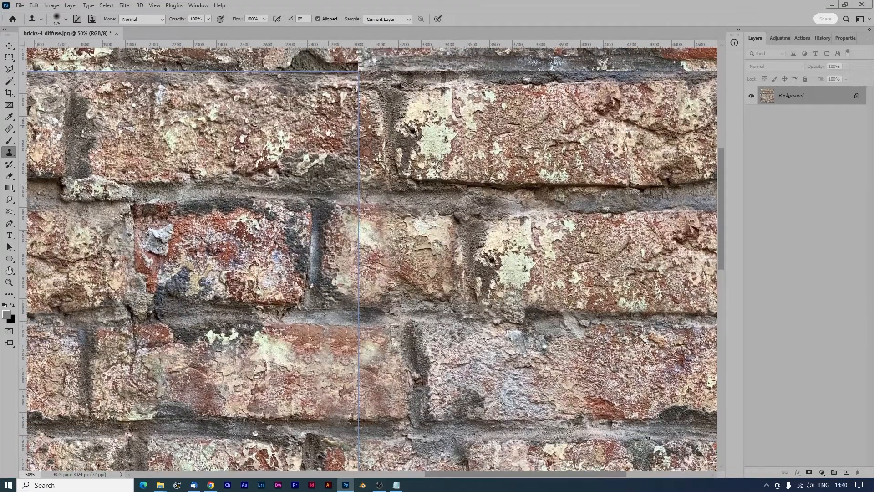
{"action": "left_click_drag", "start_coordinate": [328, 132], "coordinate": [321, 248]}
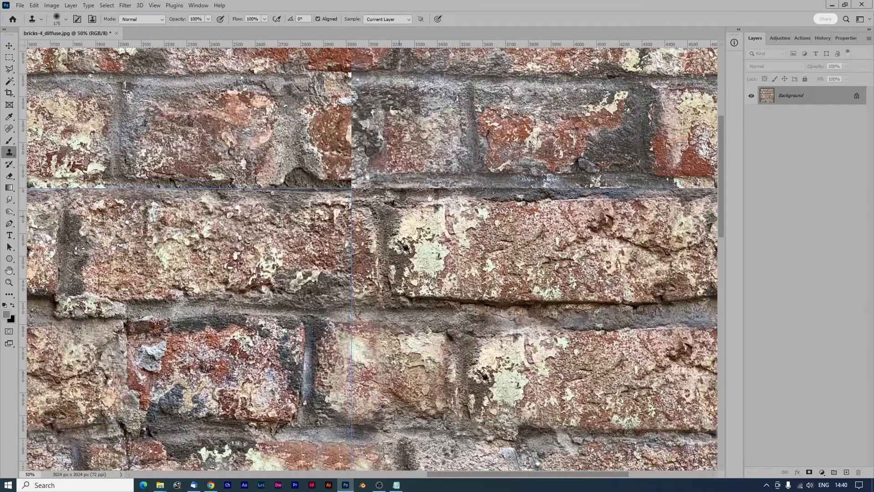
{"action": "left_click", "coordinate": [197, 296], "text": "alt"}
{"action": "left_click_drag", "start_coordinate": [353, 214], "coordinate": [346, 292]}
{"action": "left_click", "coordinate": [153, 258], "text": "alt"}
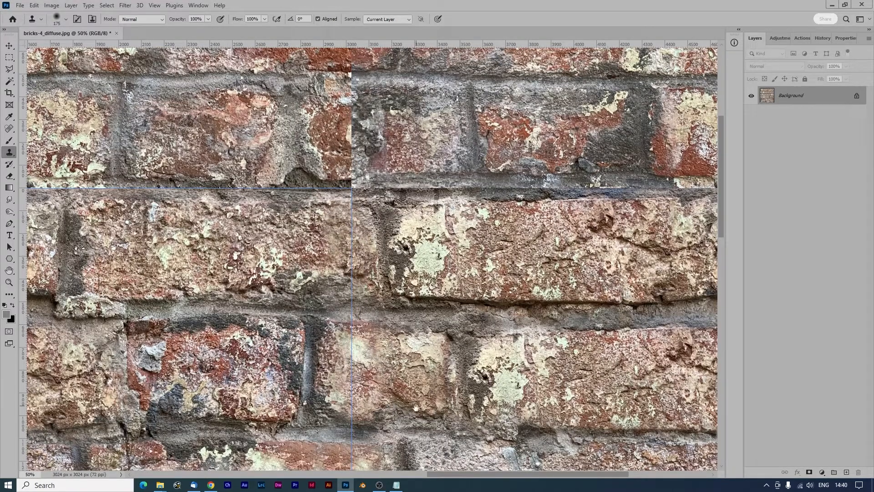
Clone over the side seam through the bricks and mortar joints of the fourth, fifth and sixth rows
{"action": "left_click_drag", "start_coordinate": [415, 408], "coordinate": [406, 311]}
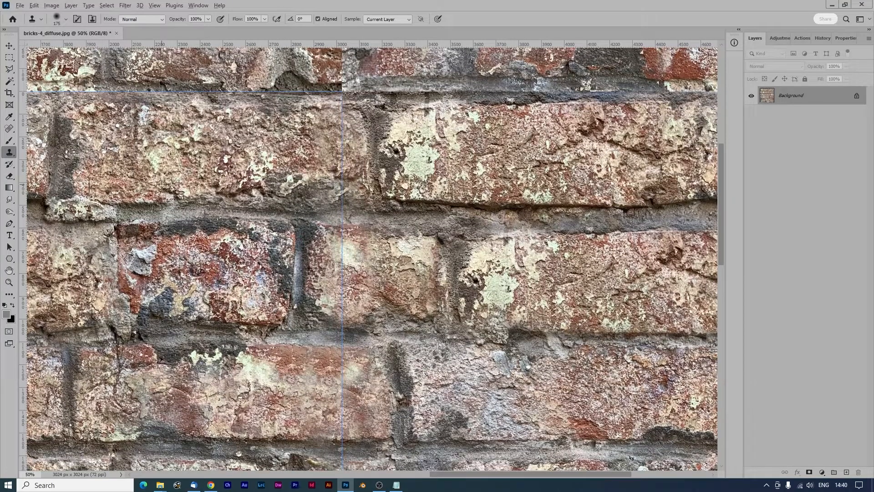
{"action": "left_click_drag", "start_coordinate": [456, 254], "coordinate": [428, 204]}
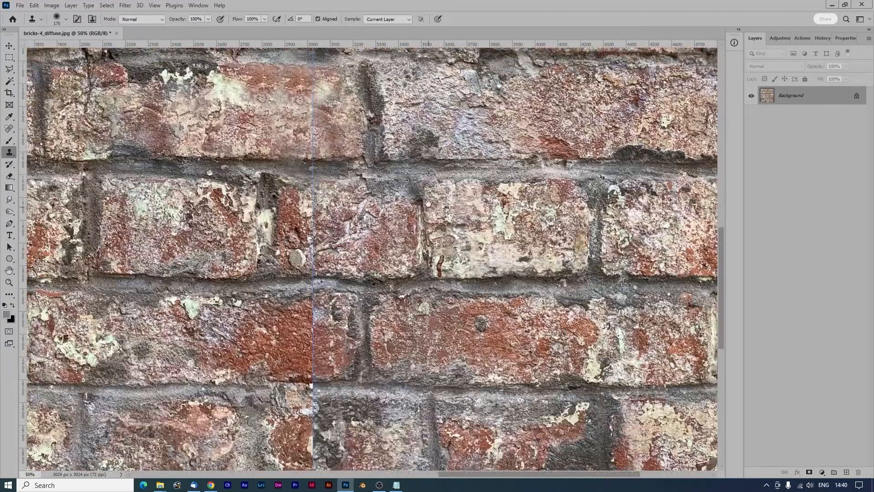
{"action": "scroll", "coordinate": [428, 203], "scroll_direction": "down", "scroll_amount": 3}
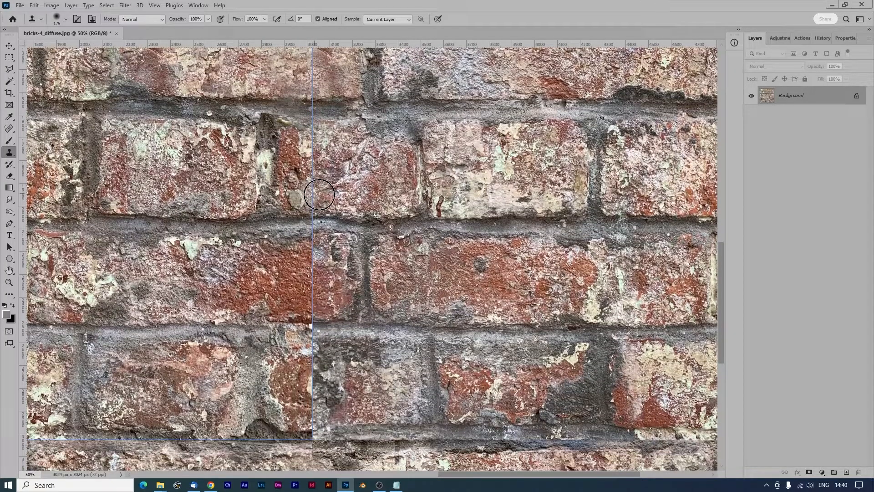
{"action": "left_click_drag", "start_coordinate": [315, 195], "coordinate": [317, 221]}
{"action": "left_click_drag", "start_coordinate": [389, 295], "coordinate": [373, 177]}
{"action": "mouse_move", "coordinate": [301, 132]}
{"action": "left_mouse_down"}
{"action": "mouse_move", "coordinate": [284, 213]}
{"action": "mouse_move", "coordinate": [295, 207]}
{"action": "left_mouse_up"}
{"action": "mouse_move", "coordinate": [302, 291]}
{"action": "left_mouse_down"}
{"action": "mouse_move", "coordinate": [355, 280]}
{"action": "mouse_move", "coordinate": [362, 160]}
{"action": "left_mouse_up"}
{"action": "left_click_drag", "start_coordinate": [306, 199], "coordinate": [341, 197]}
{"action": "left_click_drag", "start_coordinate": [354, 258], "coordinate": [350, 155]}
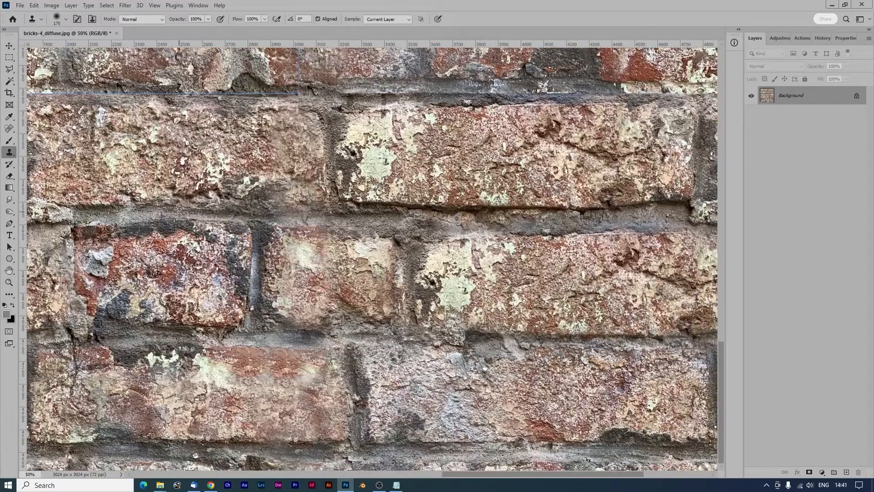
Examine the blended side seam and the top and bottom tile edges along the full height for remaining breaks
{"action": "left_click_drag", "start_coordinate": [208, 229], "coordinate": [212, 321]}
{"action": "left_click_drag", "start_coordinate": [334, 166], "coordinate": [334, 238]}
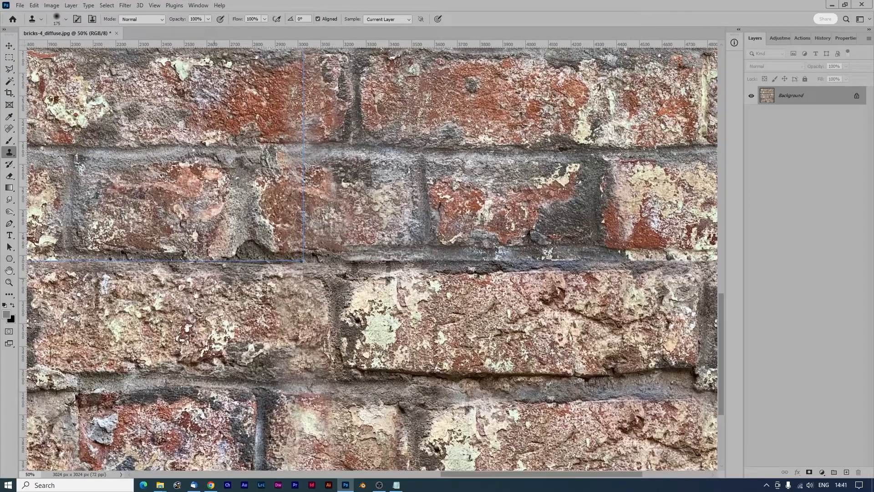
{"action": "left_click_drag", "start_coordinate": [186, 305], "coordinate": [433, 294]}
{"action": "left_click_drag", "start_coordinate": [191, 259], "coordinate": [420, 297]}
{"action": "left_click_drag", "start_coordinate": [32, 263], "coordinate": [245, 260]}
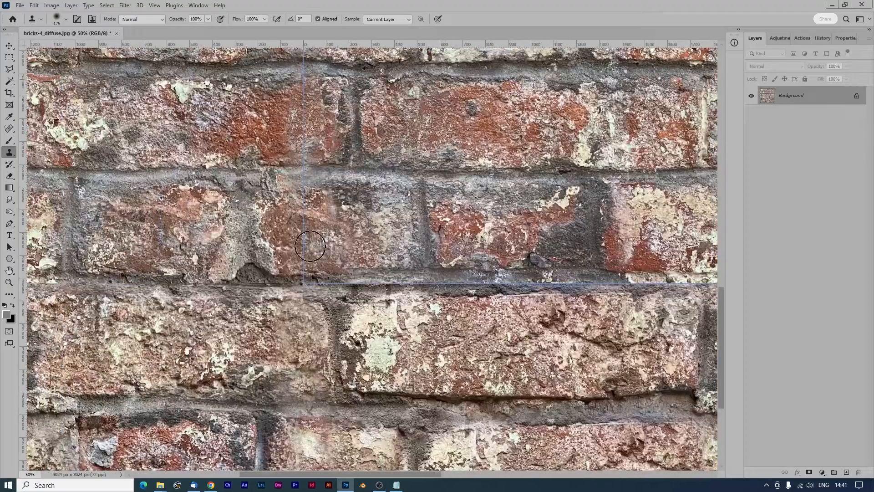
{"action": "left_click_drag", "start_coordinate": [310, 246], "coordinate": [292, 395]}
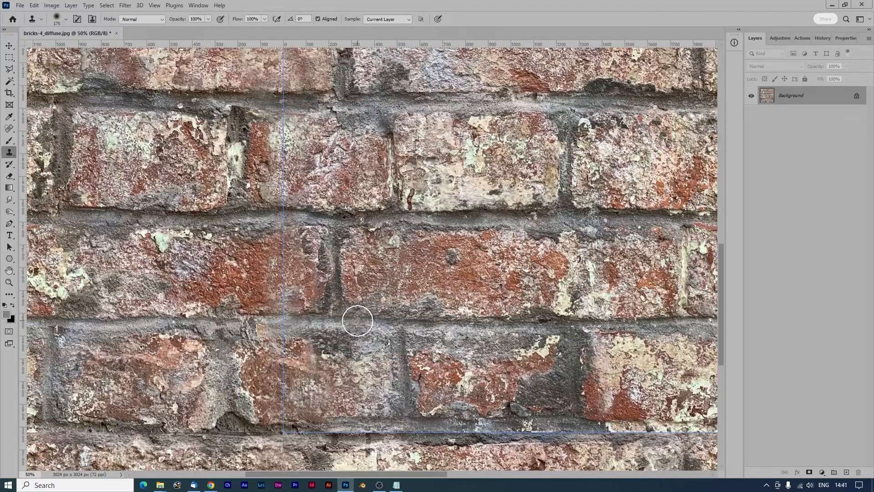
{"action": "left_click_drag", "start_coordinate": [431, 247], "coordinate": [409, 382]}
{"action": "left_click_drag", "start_coordinate": [210, 112], "coordinate": [217, 210]}
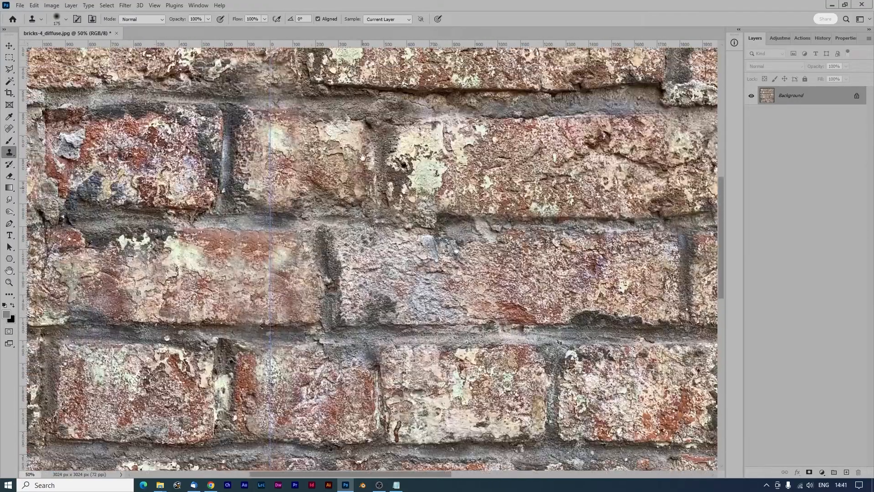
{"action": "left_click_drag", "start_coordinate": [363, 158], "coordinate": [314, 294]}
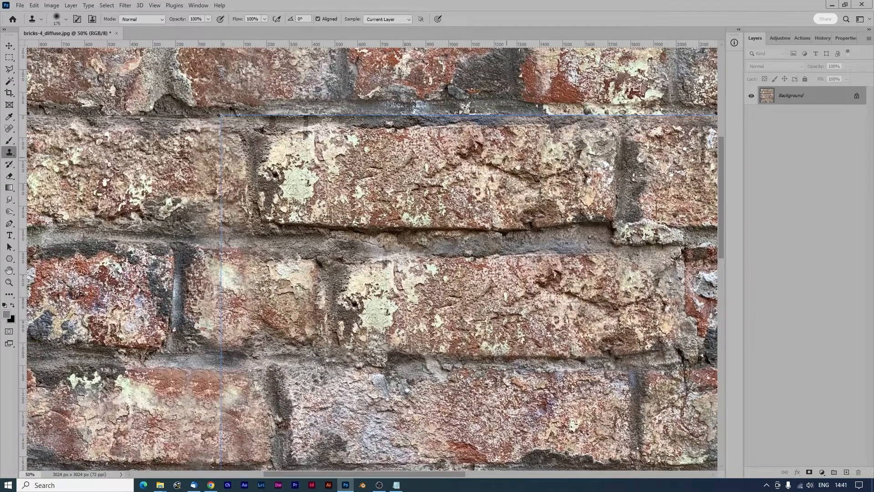
Clone mortar in straight strokes along the tile's bottom-edge seam with the brush reduced to 60 px
{"action": "left_click_drag", "start_coordinate": [518, 166], "coordinate": [456, 34]}
{"action": "left_click_drag", "start_coordinate": [434, 354], "coordinate": [408, 43]}
{"action": "left_click_drag", "start_coordinate": [481, 228], "coordinate": [476, 110]}
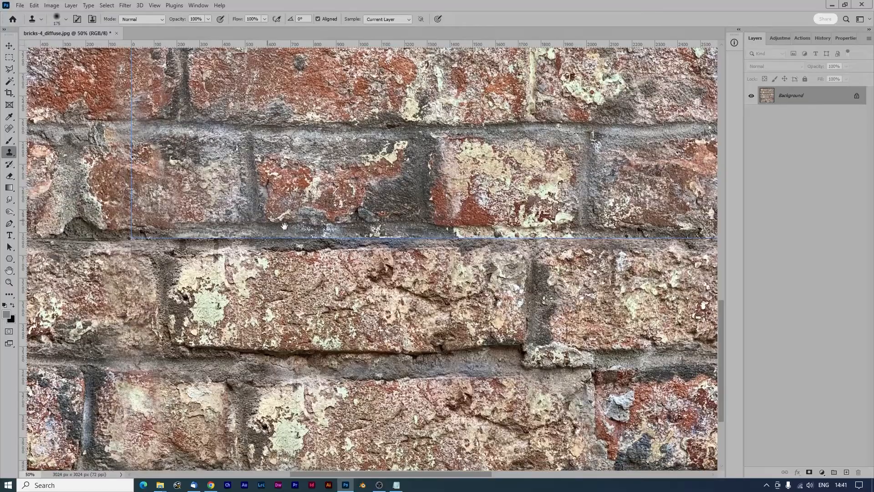
{"action": "mouse_move", "coordinate": [284, 226]}
{"action": "left_mouse_down"}
{"action": "mouse_move", "coordinate": [72, 222]}
{"action": "mouse_move", "coordinate": [239, 237]}
{"action": "left_mouse_up"}
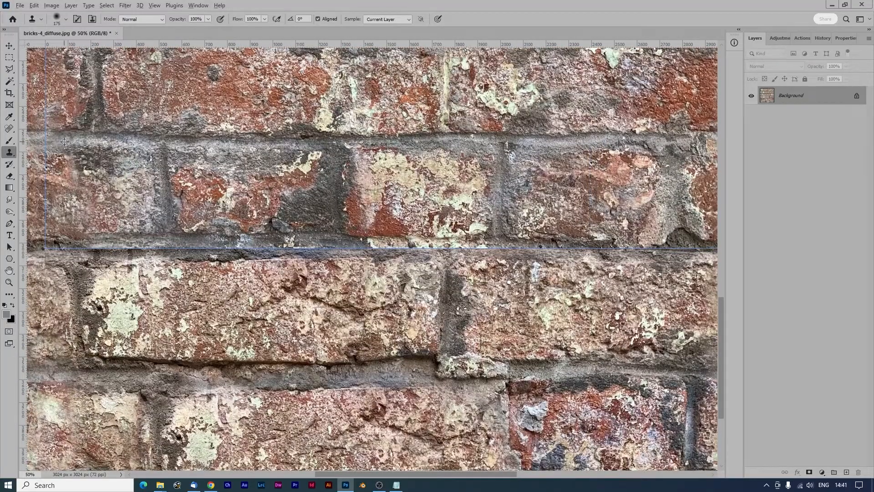
{"action": "key", "text": "bracketleft"}
{"action": "key", "text": "bracketleft"}
{"action": "key", "text": "bracketleft"}
{"action": "key", "text": "bracketleft"}
{"action": "key", "text": "bracketleft"}
{"action": "key", "text": "bracketleft"}
{"action": "key", "text": "bracketleft"}
{"action": "left_click", "coordinate": [231, 249], "text": "shift"}
{"action": "left_click", "coordinate": [382, 247], "text": "shift"}
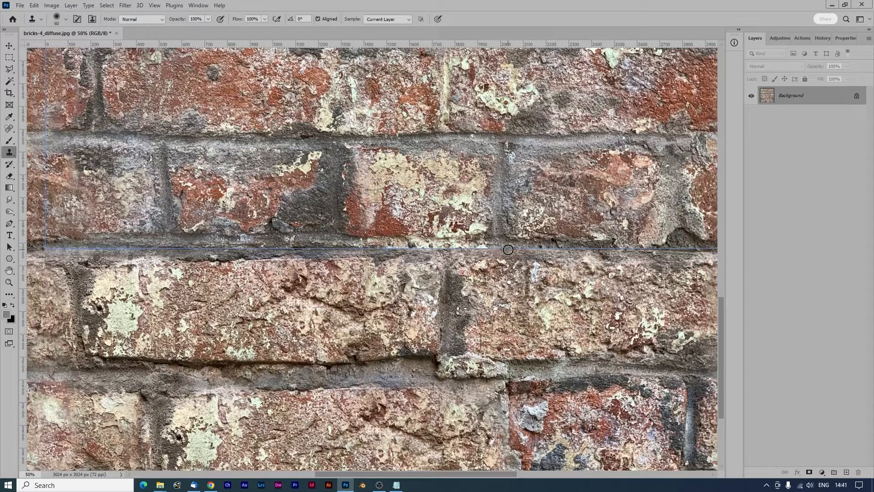
{"action": "left_click", "coordinate": [517, 247], "text": "shift"}
Continue cloning mortar over the remaining horizontal seam up to and across the tile's corner
{"action": "left_click_drag", "start_coordinate": [550, 240], "coordinate": [316, 246]}
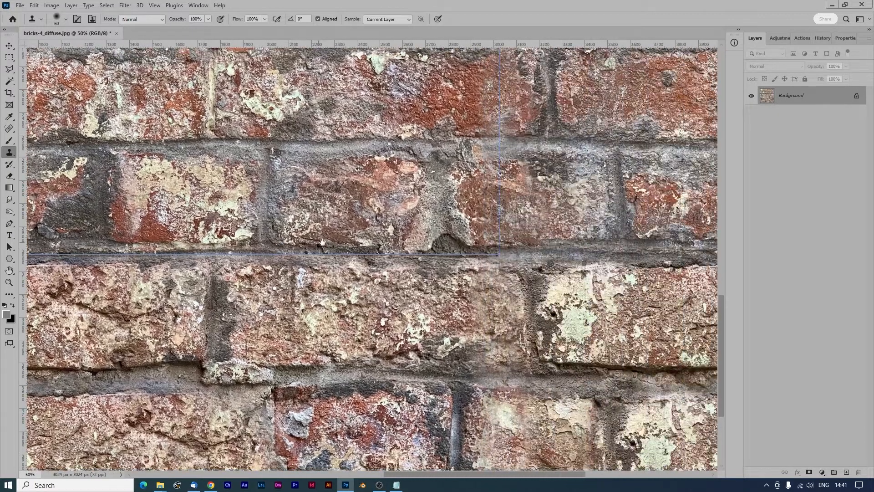
{"action": "left_click", "coordinate": [359, 254], "text": "shift"}
{"action": "left_click", "coordinate": [455, 254], "text": "shift"}
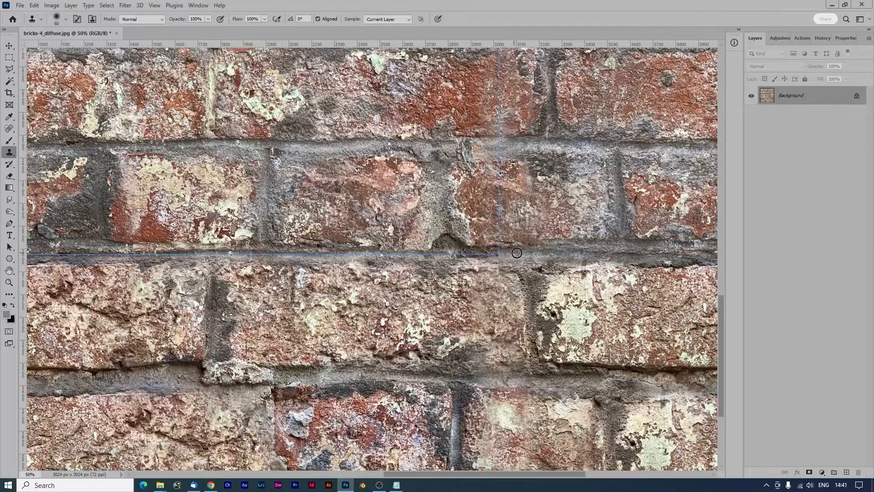
{"action": "left_click", "coordinate": [516, 253], "text": "shift"}
Clone third-row and red fifth-row brick texture over the pale patch and cracks of the first row's long brick with a 175 px brush
{"action": "mouse_move", "coordinate": [353, 174]}
{"action": "left_mouse_down"}
{"action": "mouse_move", "coordinate": [242, 258]}
{"action": "mouse_move", "coordinate": [194, 281]}
{"action": "mouse_move", "coordinate": [299, 271]}
{"action": "mouse_move", "coordinate": [511, 169]}
{"action": "left_mouse_up"}
{"action": "key", "text": "ctrl+minus"}
{"action": "key", "text": "ctrl+minus"}
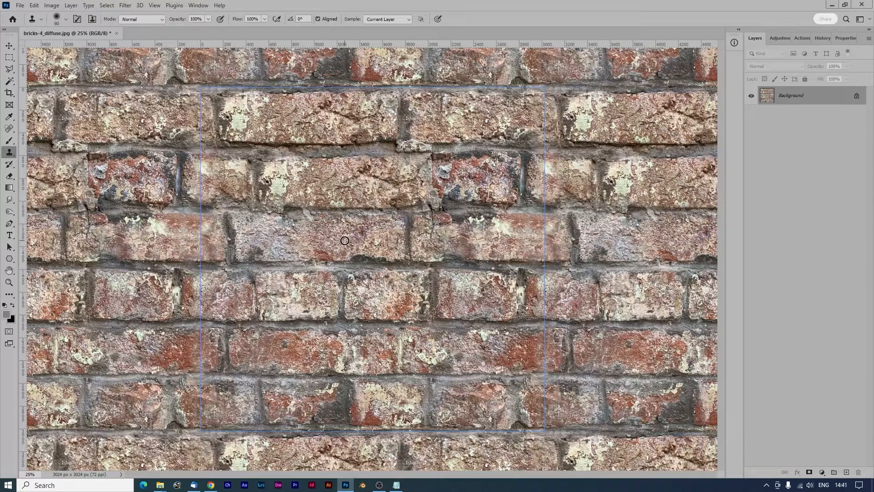
{"action": "key", "text": "bracketright"}
{"action": "key", "text": "bracketright"}
{"action": "key", "text": "bracketright"}
{"action": "key", "text": "bracketright"}
{"action": "key", "text": "bracketright"}
{"action": "key", "text": "bracketright"}
{"action": "key", "text": "bracketright"}
{"action": "left_click", "coordinate": [387, 241], "text": "alt"}
{"action": "mouse_move", "coordinate": [325, 114]}
{"action": "left_mouse_down"}
{"action": "mouse_move", "coordinate": [236, 112]}
{"action": "mouse_move", "coordinate": [238, 124]}
{"action": "mouse_move", "coordinate": [235, 111]}
{"action": "mouse_move", "coordinate": [231, 122]}
{"action": "left_mouse_up"}
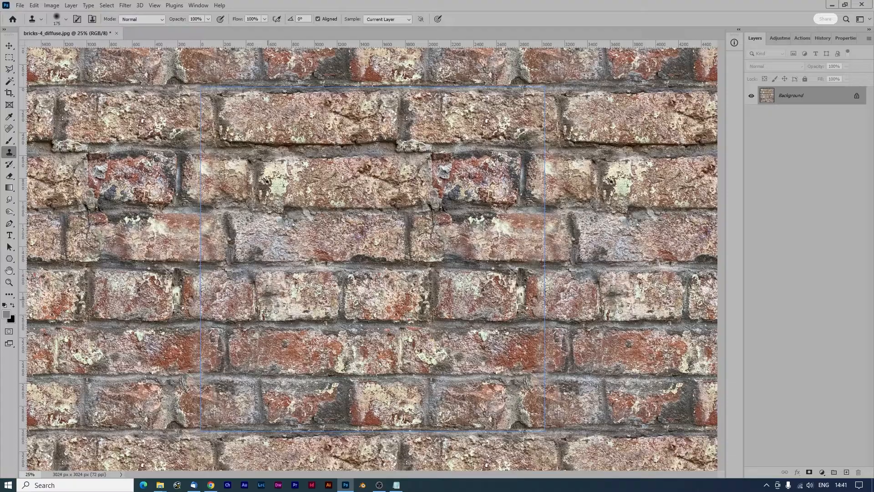
{"action": "left_click", "coordinate": [256, 348], "text": "alt"}
{"action": "mouse_move", "coordinate": [337, 110]}
{"action": "left_mouse_down"}
{"action": "mouse_move", "coordinate": [291, 130]}
{"action": "mouse_move", "coordinate": [327, 129]}
{"action": "mouse_move", "coordinate": [305, 123]}
{"action": "left_mouse_up"}
Clone mortar over the joint below the second-row long brick, the lump under the first-row joint and the second-row vertical joint
{"action": "left_click", "coordinate": [333, 209], "text": "alt"}
{"action": "left_click_drag", "start_coordinate": [257, 208], "coordinate": [308, 211]}
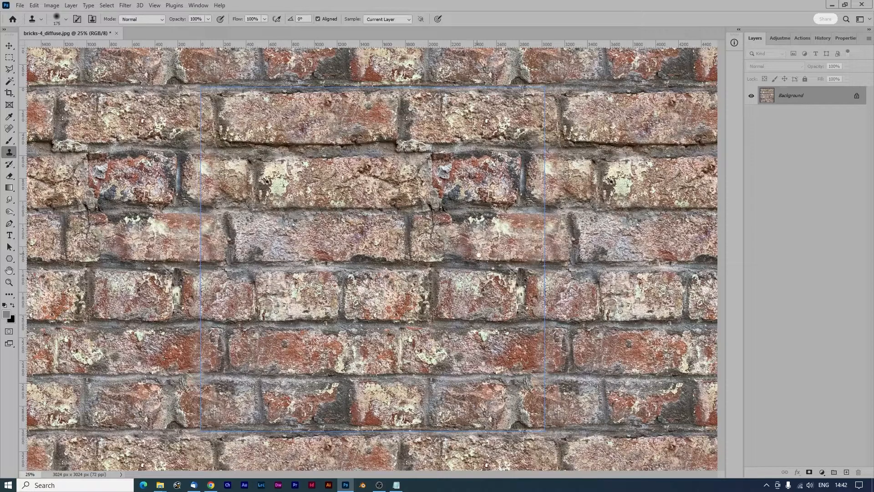
{"action": "mouse_move", "coordinate": [406, 152]}
{"action": "left_mouse_down"}
{"action": "mouse_move", "coordinate": [399, 147]}
{"action": "mouse_move", "coordinate": [434, 141]}
{"action": "left_mouse_up"}
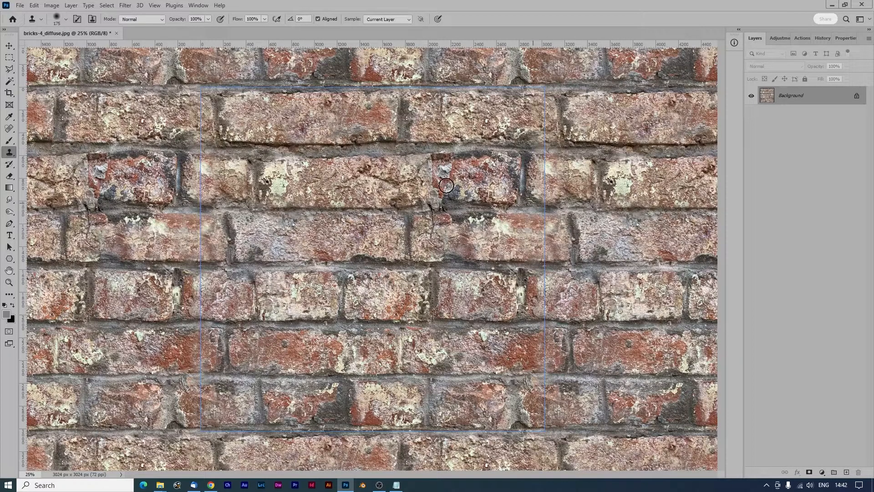
{"action": "left_click_drag", "start_coordinate": [429, 204], "coordinate": [432, 155]}
Examine the tiled pattern at wide and close zoom for features that repeat too noticeably
{"action": "key", "text": "ctrl+minus"}
{"action": "key", "text": "ctrl+minus"}
{"action": "key", "text": "ctrl+minus"}
{"action": "key", "text": "ctrl+minus"}
{"action": "key", "text": "ctrl+plus"}
{"action": "key", "text": "ctrl+plus"}
{"action": "key", "text": "ctrl+plus"}
{"action": "key", "text": "ctrl+plus"}
{"action": "key", "text": "ctrl+plus"}
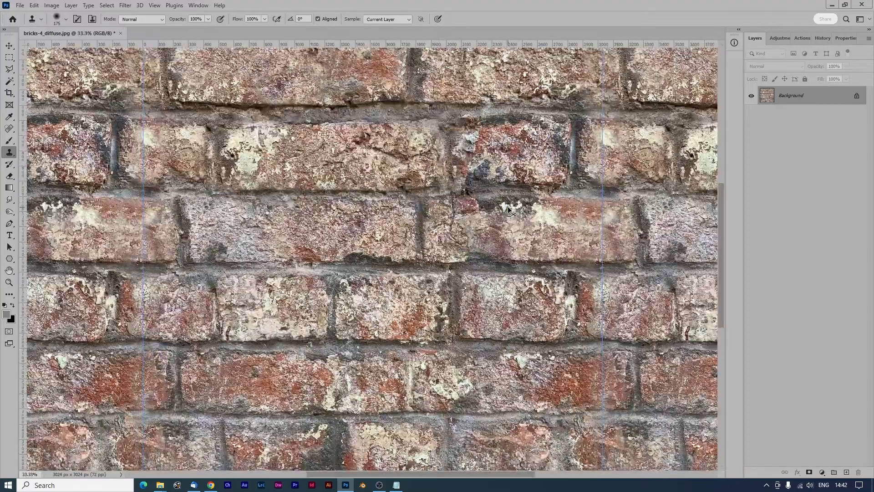
{"action": "key", "text": "ctrl+minus"}
{"action": "key", "text": "ctrl+minus"}
{"action": "key", "text": "ctrl+minus"}
{"action": "key", "text": "ctrl+minus"}
{"action": "key", "text": "ctrl+minus"}
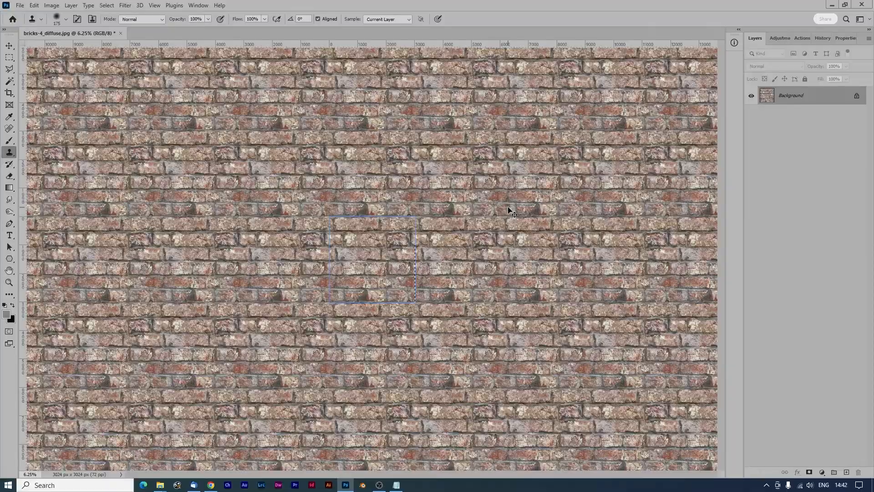
Clone reddish brick texture over the dark patch at the end of the bottom-row brick
{"action": "key", "text": "ctrl+plus"}
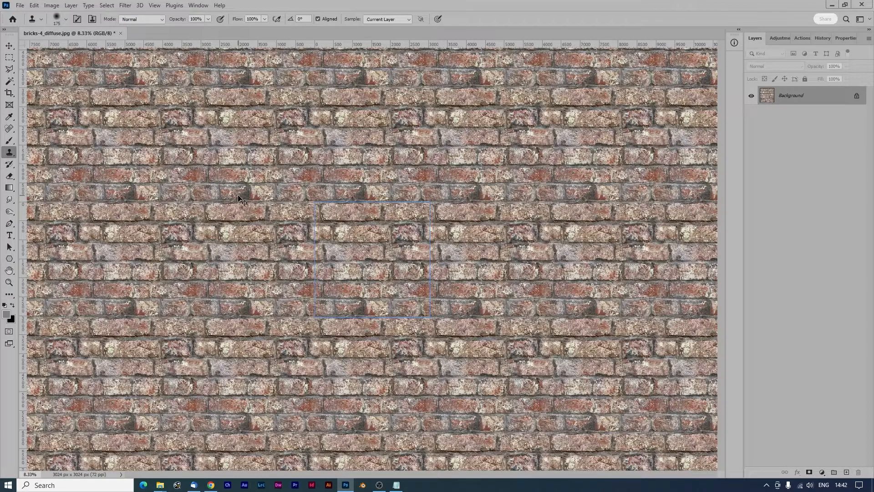
{"action": "key", "text": "ctrl+plus"}
{"action": "key", "text": "ctrl+plus"}
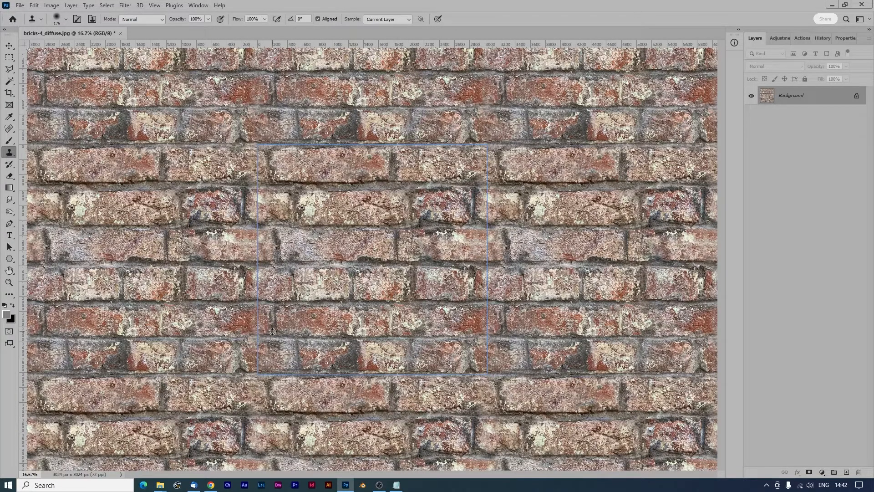
{"action": "mouse_move", "coordinate": [354, 369]}
{"action": "left_mouse_down"}
{"action": "mouse_move", "coordinate": [344, 365]}
{"action": "mouse_move", "coordinate": [349, 348]}
{"action": "mouse_move", "coordinate": [331, 349]}
{"action": "left_mouse_up"}
Check the repeated pattern from far and near for any remaining distracting spots after the dark patch's repair
{"action": "key", "text": "ctrl+minus"}
{"action": "key", "text": "ctrl+minus"}
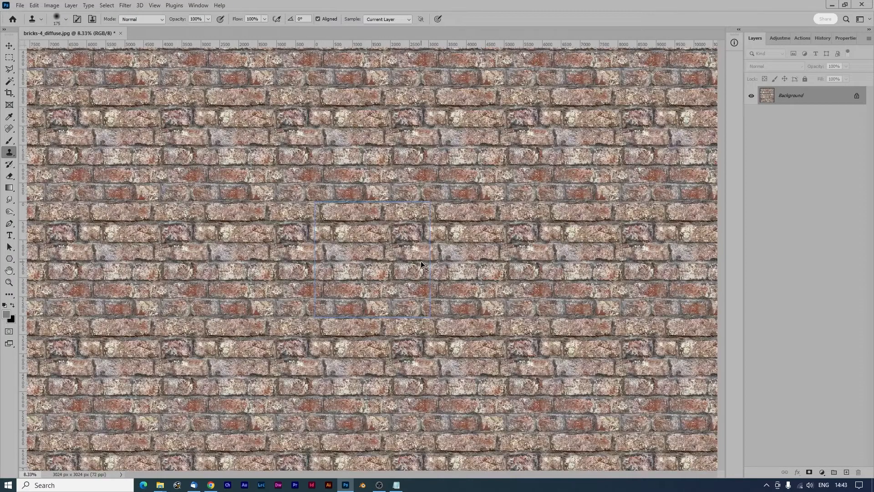
{"action": "key", "text": "ctrl+plus"}
{"action": "key", "text": "ctrl+minus"}
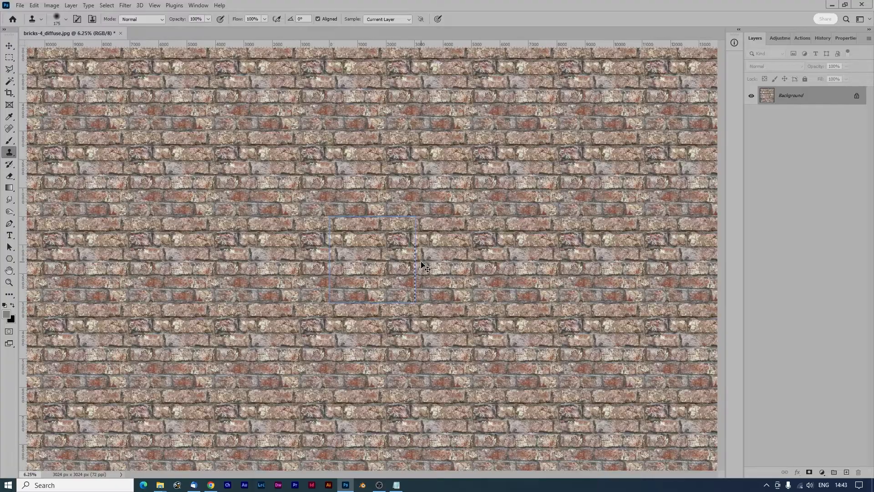
{"action": "key", "text": "ctrl+plus"}
{"action": "key", "text": "ctrl+plus"}
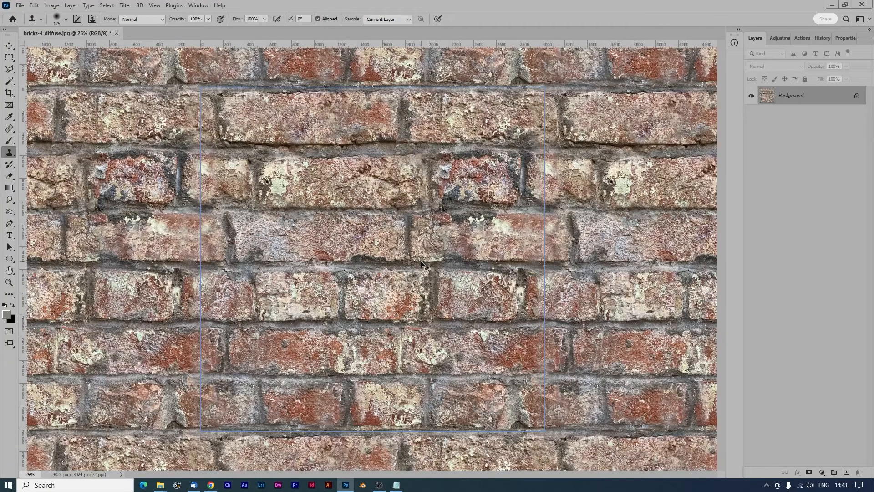
Save bricks-4_diffuse.jpg as a progressive JPEG at maximum quality 12
{"action": "key", "text": "ctrl+minus"}
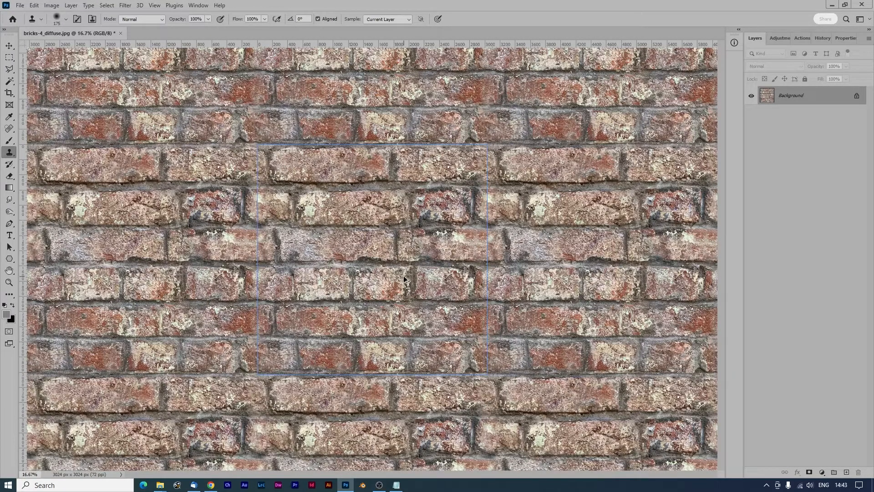
{"action": "key", "text": "ctrl+s"}
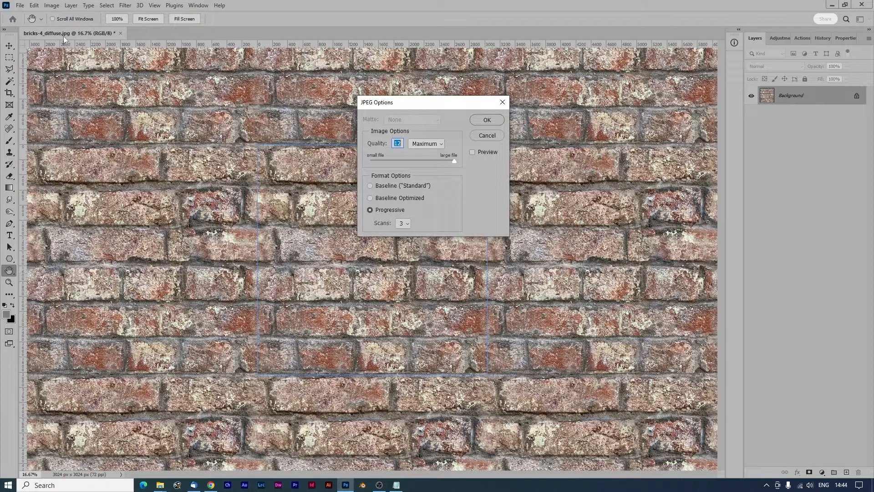
{"action": "left_click", "coordinate": [482, 121]}
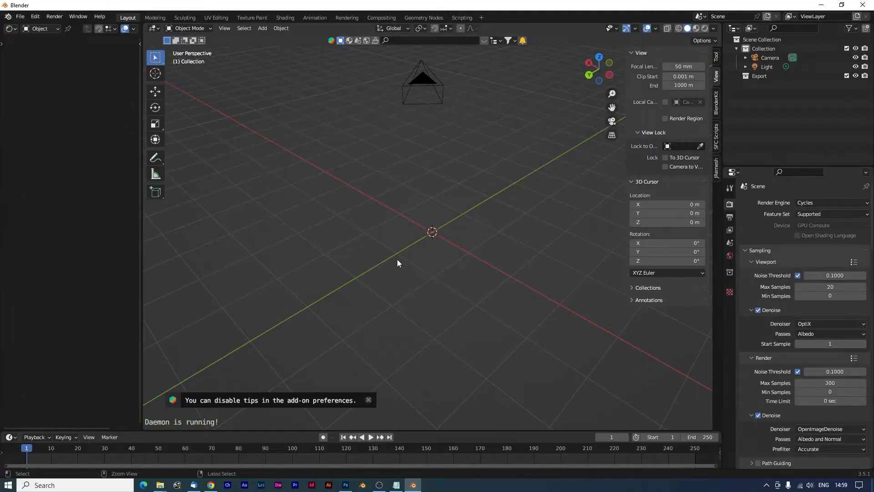
In Blender, add a monkey mesh at the scene origin and shade it smooth
{"action": "key", "text": "shift+a"}
{"action": "mouse_move", "coordinate": [418, 206]}
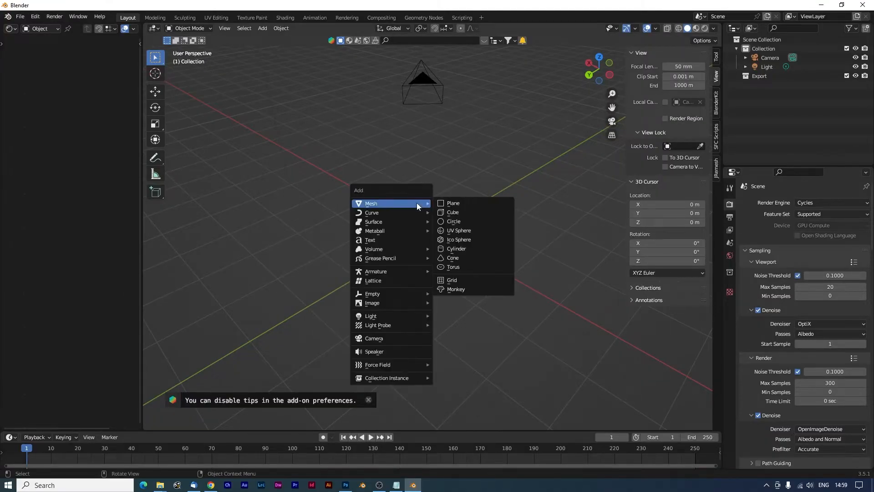
{"action": "left_click", "coordinate": [456, 289]}
{"action": "left_click_drag", "start_coordinate": [500, 207], "coordinate": [493, 237]}
{"action": "scroll", "coordinate": [508, 232], "scroll_direction": "up", "scroll_amount": 4}
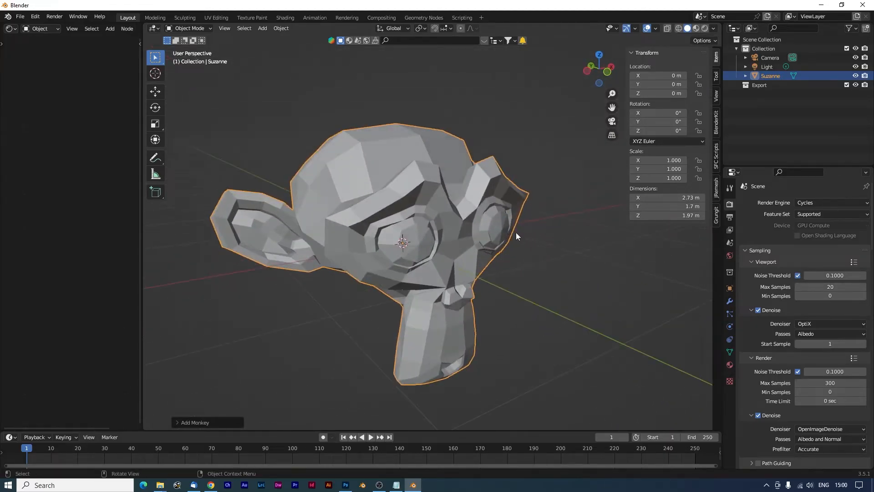
{"action": "right_click", "coordinate": [365, 193]}
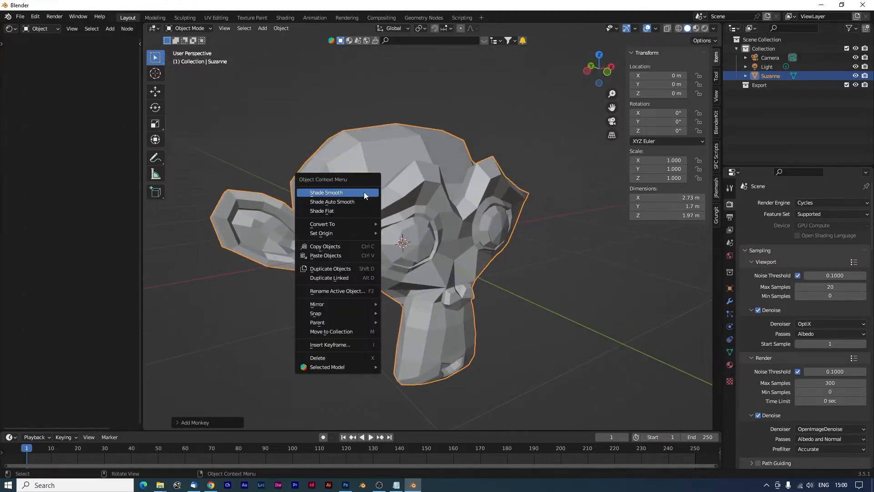
{"action": "left_click", "coordinate": [328, 193]}
Add a Subdivision Surface modifier to the monkey with viewport and render levels set to 2
{"action": "left_click", "coordinate": [730, 300]}
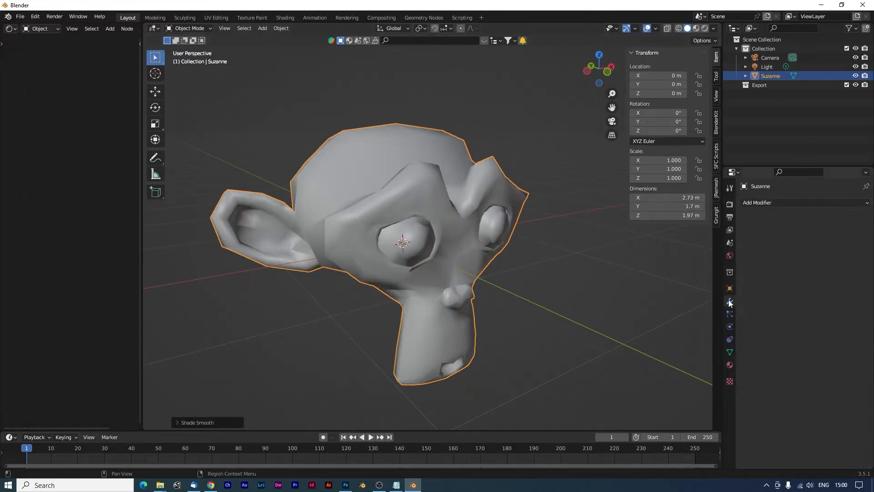
{"action": "left_click", "coordinate": [768, 203]}
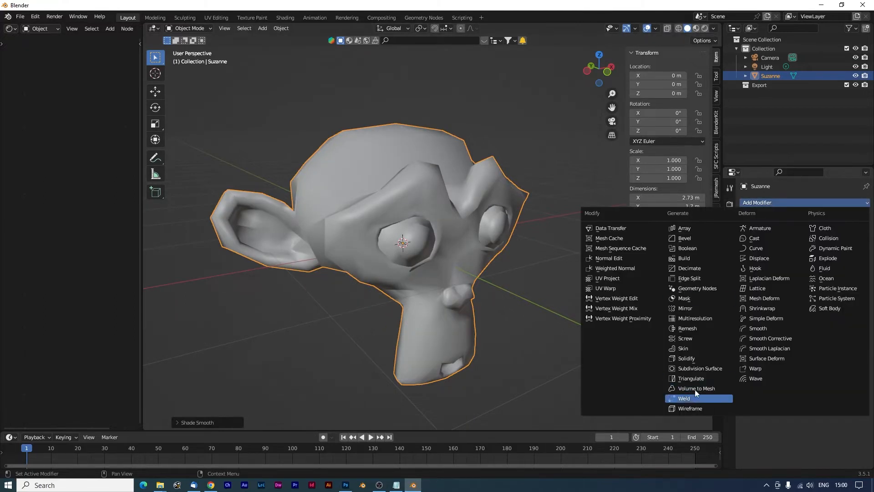
{"action": "left_click", "coordinate": [696, 369]}
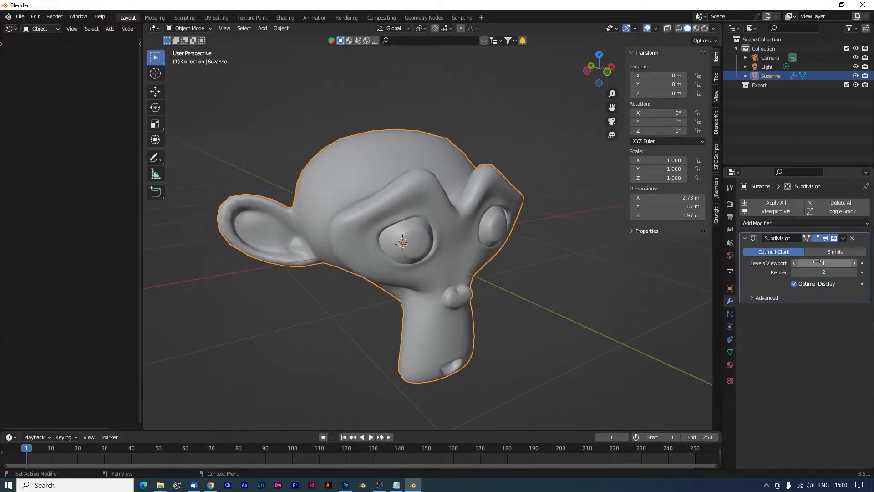
{"action": "left_click_drag", "start_coordinate": [818, 263], "coordinate": [817, 272]}
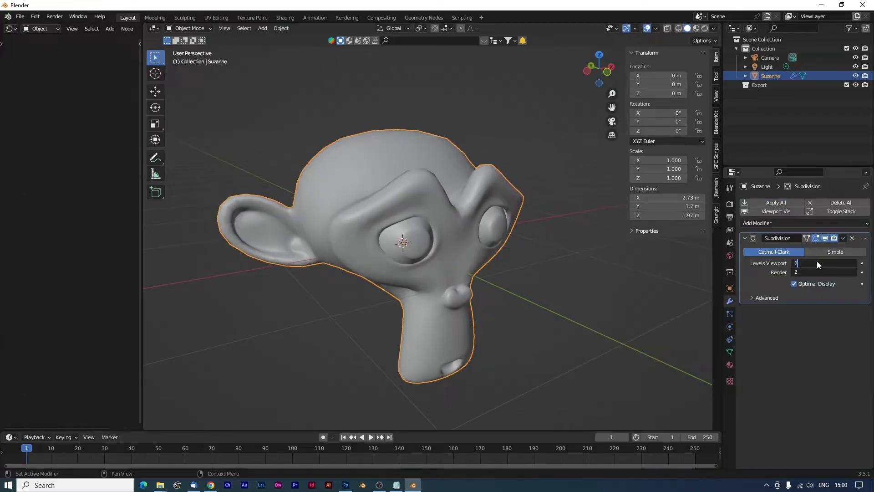
{"action": "key", "text": "Return"}
Switch the 3D viewport to Material Preview shading and view the monkey from the front sides
{"action": "left_click_drag", "start_coordinate": [534, 239], "coordinate": [506, 214]}
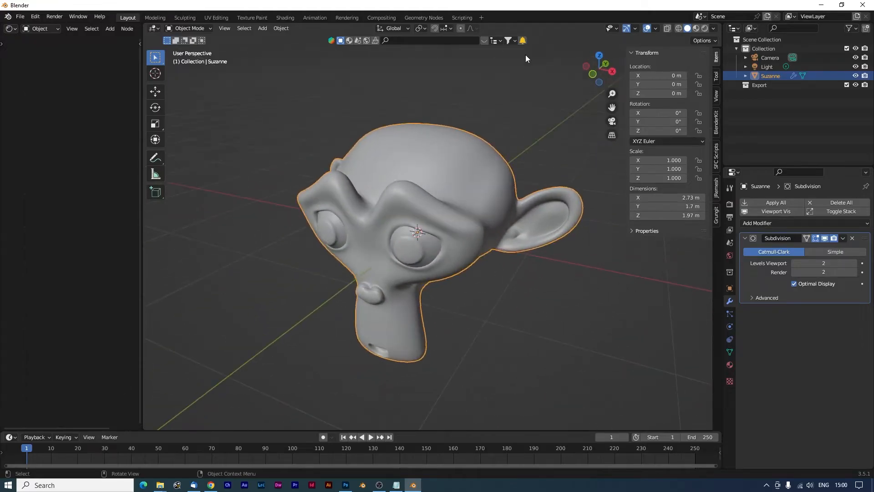
{"action": "left_click", "coordinate": [696, 28]}
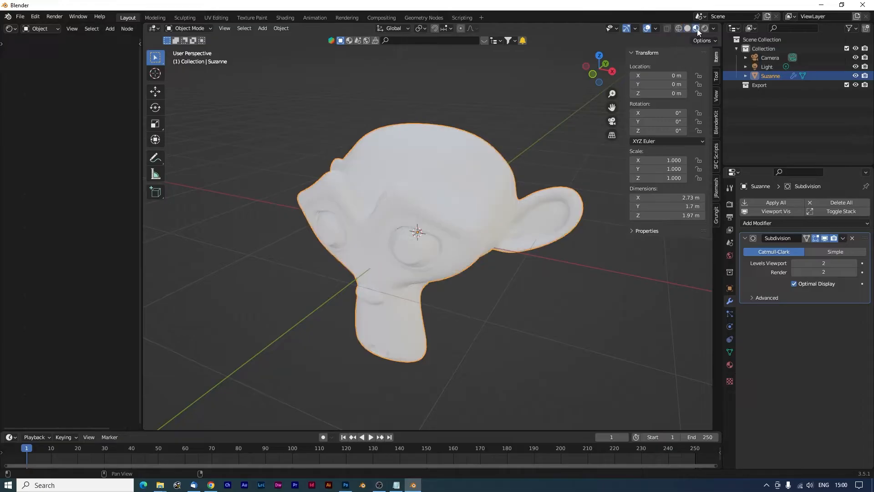
{"action": "mouse_move", "coordinate": [392, 254]}
{"action": "left_mouse_down"}
{"action": "mouse_move", "coordinate": [354, 295]}
{"action": "mouse_move", "coordinate": [473, 256]}
{"action": "mouse_move", "coordinate": [402, 255]}
{"action": "left_mouse_up"}
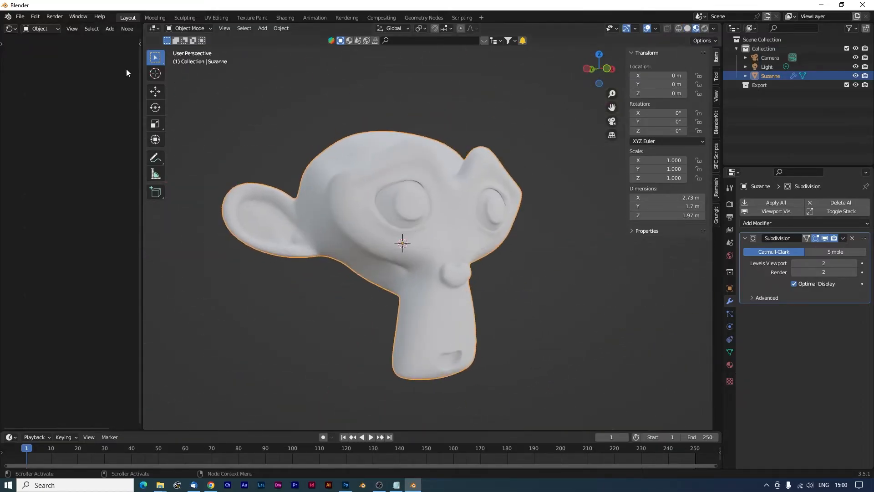
Split off a wide Shader Editor area beside the 3D viewport and create a new material for the monkey
{"action": "left_click_drag", "start_coordinate": [140, 79], "coordinate": [272, 79]}
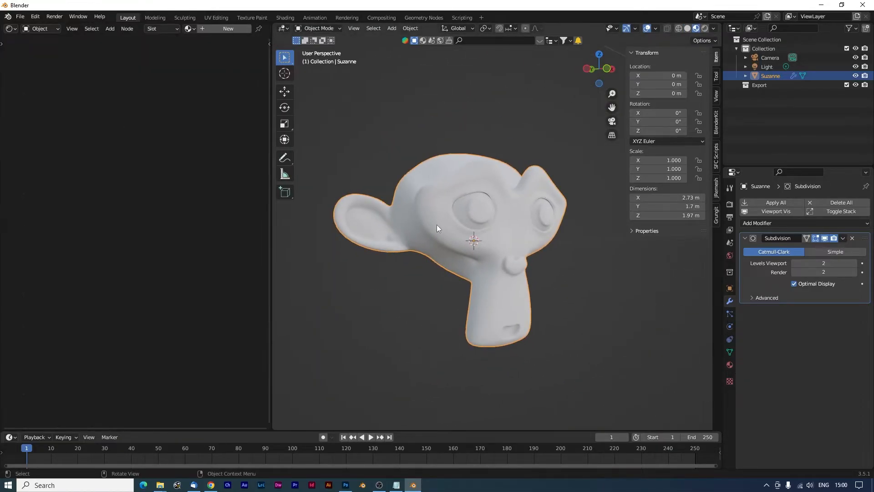
{"action": "left_click_drag", "start_coordinate": [275, 24], "coordinate": [33, 45]}
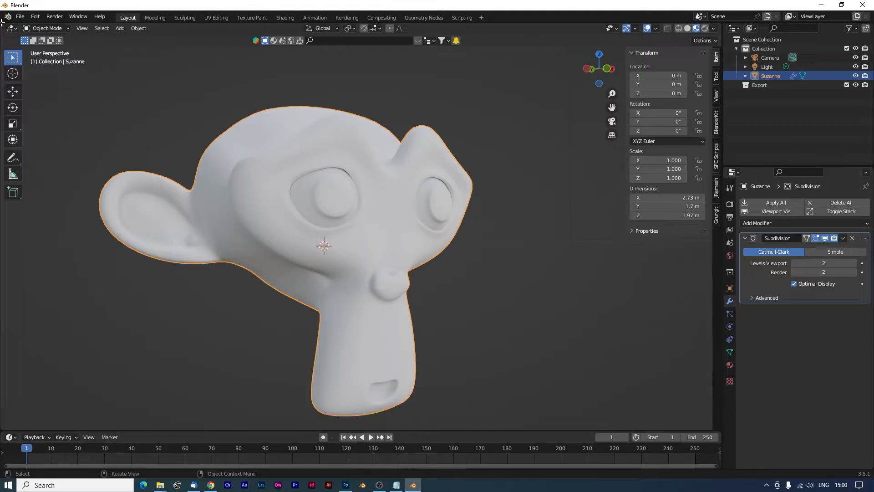
{"action": "left_click_drag", "start_coordinate": [3, 25], "coordinate": [271, 30]}
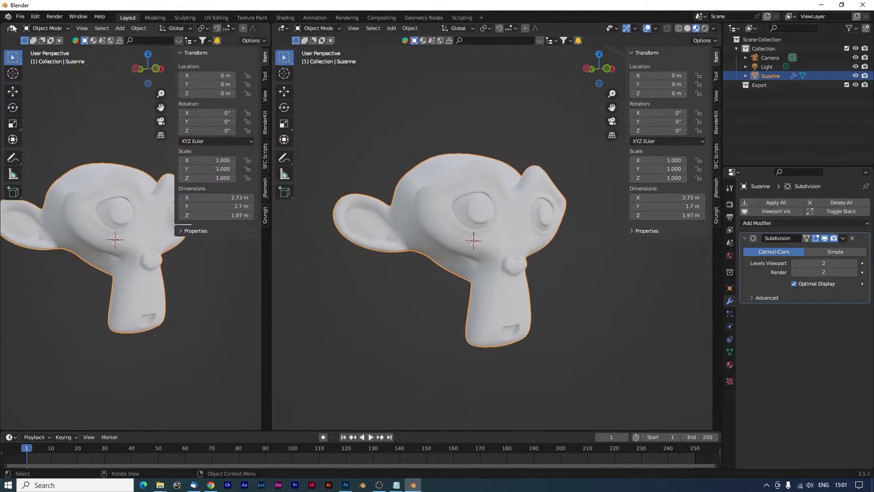
{"action": "left_click", "coordinate": [11, 28]}
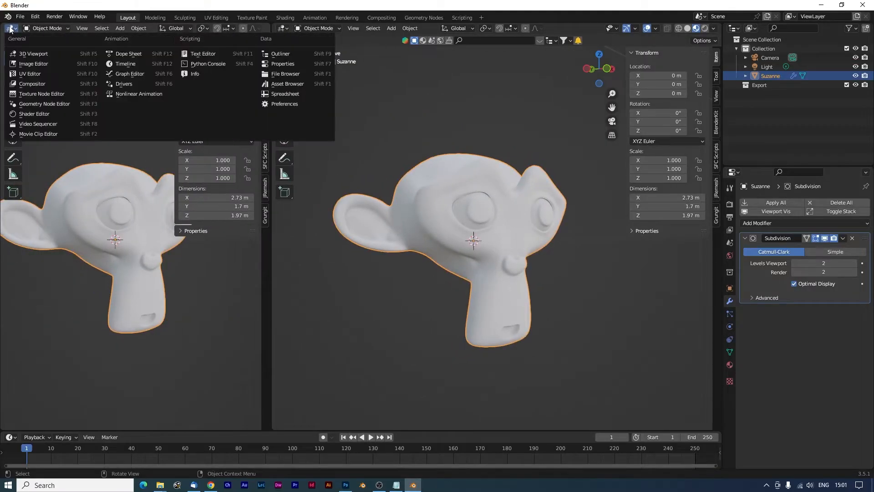
{"action": "left_click", "coordinate": [28, 115]}
{"action": "key", "text": "n"}
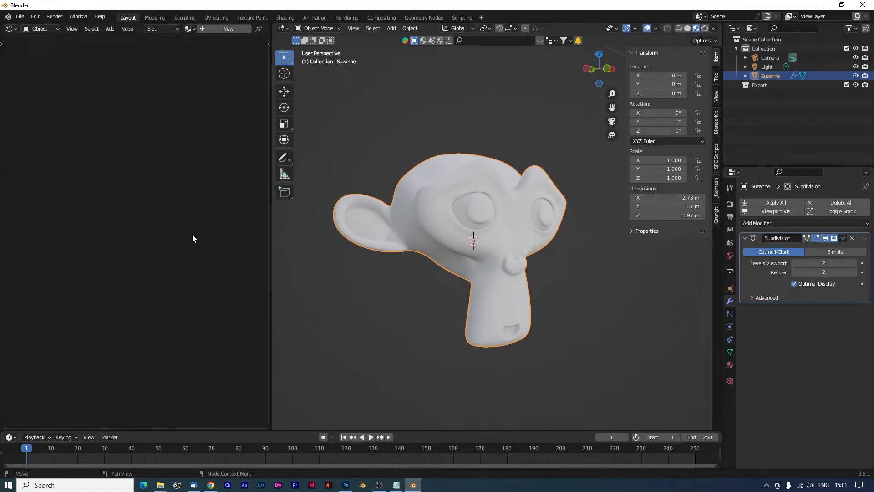
{"action": "left_click", "coordinate": [203, 28]}
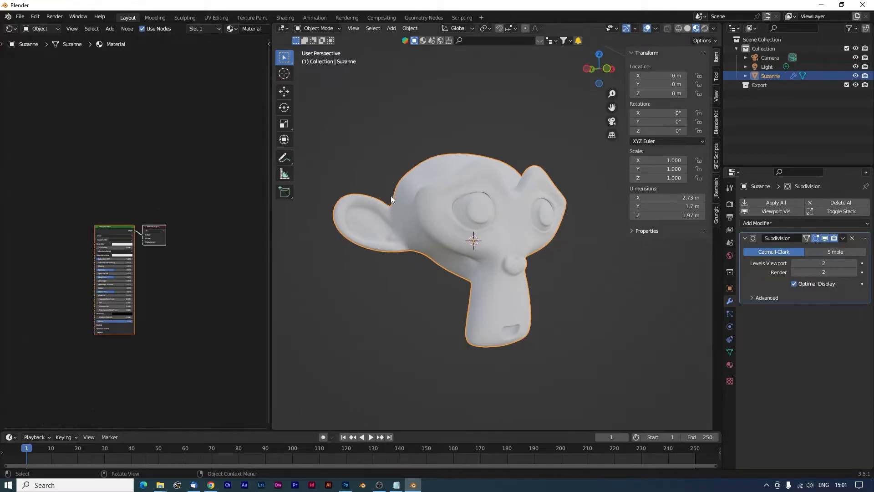
Try a pale pink base color on the monkey's Principled BSDF shader
{"action": "scroll", "coordinate": [169, 269], "scroll_direction": "up", "scroll_amount": 5}
{"action": "scroll", "coordinate": [169, 270], "scroll_direction": "up", "scroll_amount": 1}
{"action": "left_click_drag", "start_coordinate": [148, 287], "coordinate": [196, 269]}
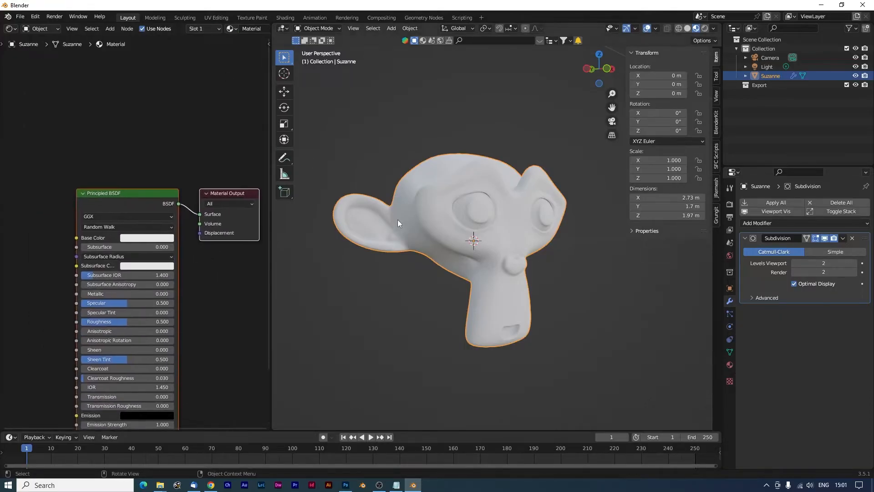
{"action": "left_click", "coordinate": [137, 238]}
{"action": "left_click_drag", "start_coordinate": [145, 168], "coordinate": [156, 147]}
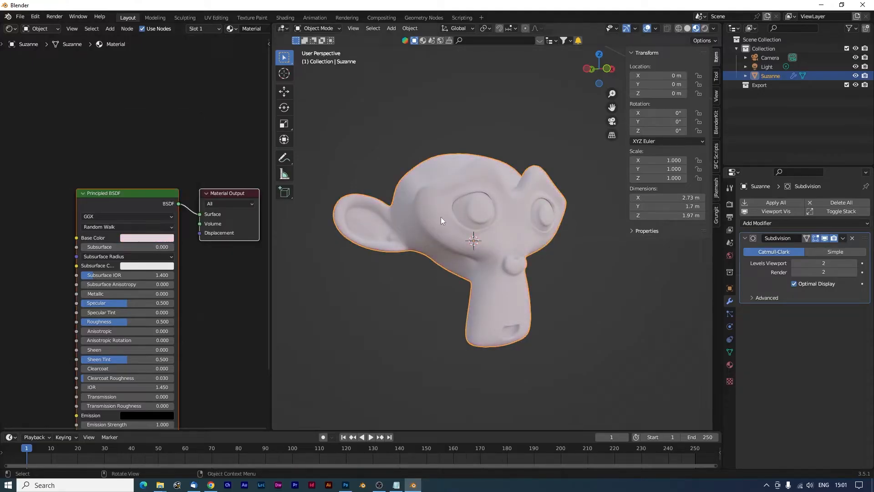
Add an Image Texture node with its Color output connected to the Base Color of the Principled BSDF
{"action": "left_click_drag", "start_coordinate": [96, 269], "coordinate": [178, 252]}
{"action": "left_click_drag", "start_coordinate": [157, 220], "coordinate": [56, 153]}
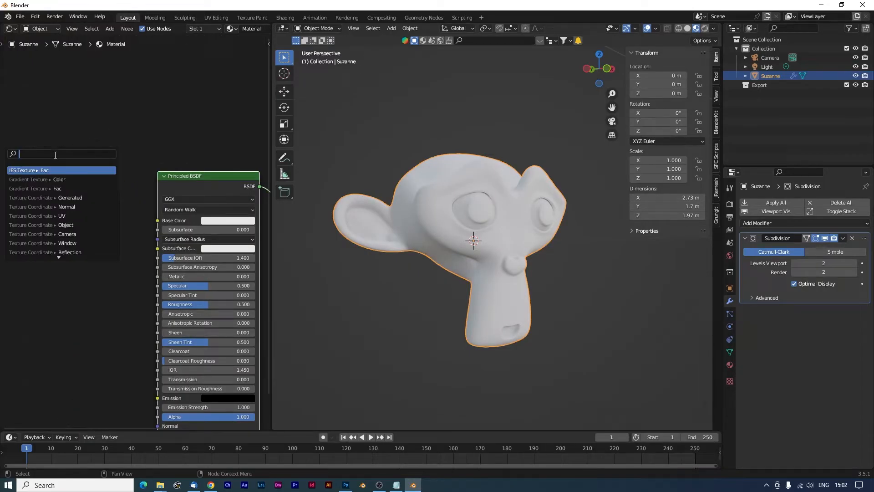
{"action": "type", "text": "image"}
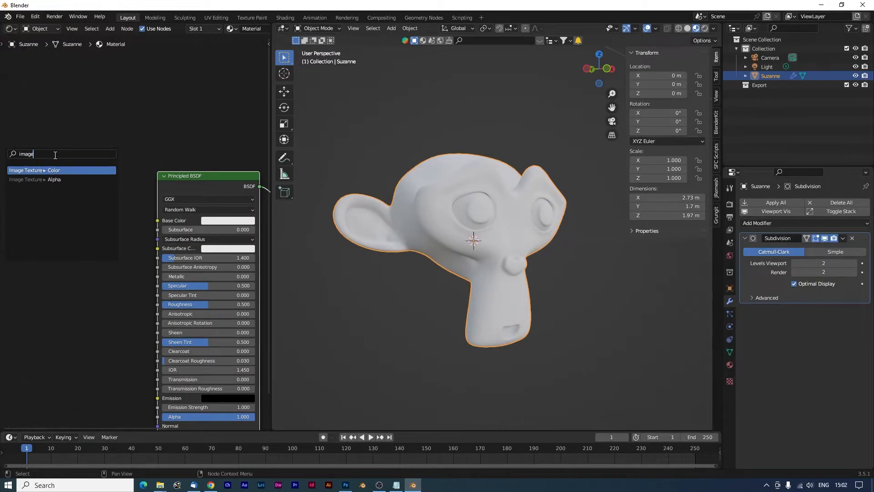
{"action": "left_click", "coordinate": [61, 171]}
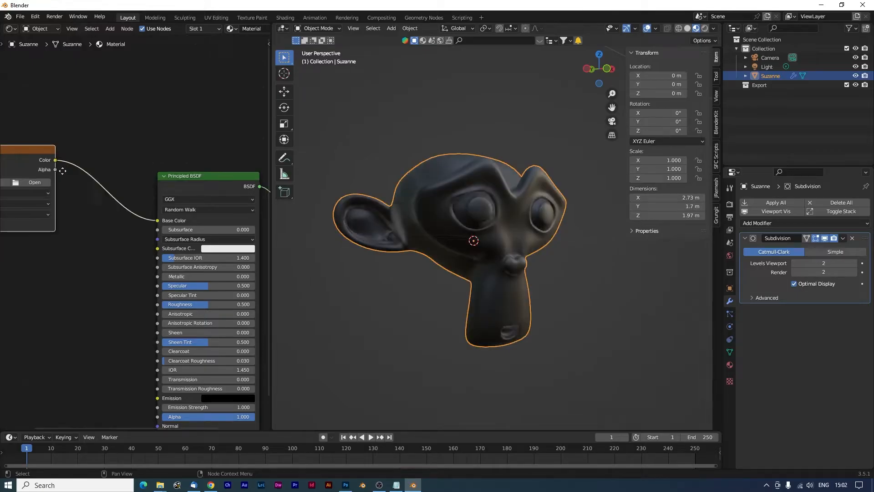
{"action": "left_click", "coordinate": [75, 164]}
{"action": "left_click_drag", "start_coordinate": [81, 232], "coordinate": [147, 272]}
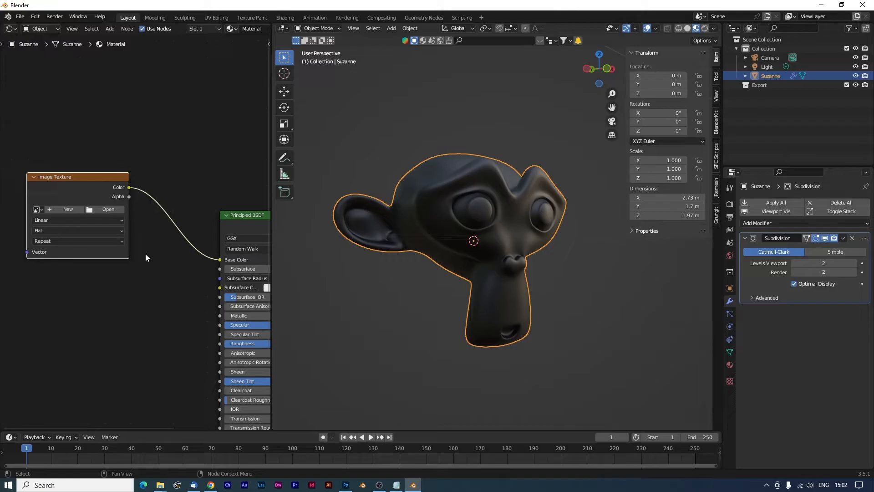
Load bricks-4_diffuse.jpg from the bricks 4 folder into the Image Texture node
{"action": "left_click", "coordinate": [104, 209]}
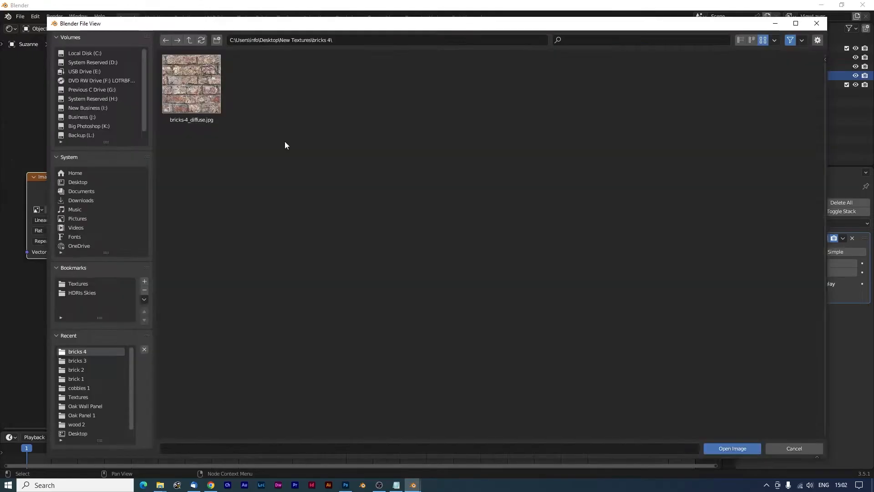
{"action": "left_click", "coordinate": [199, 77]}
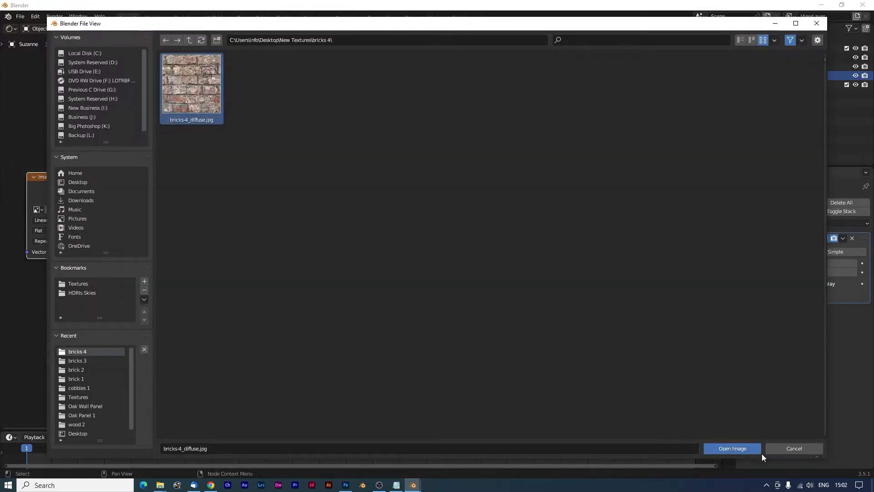
{"action": "left_click", "coordinate": [749, 447]}
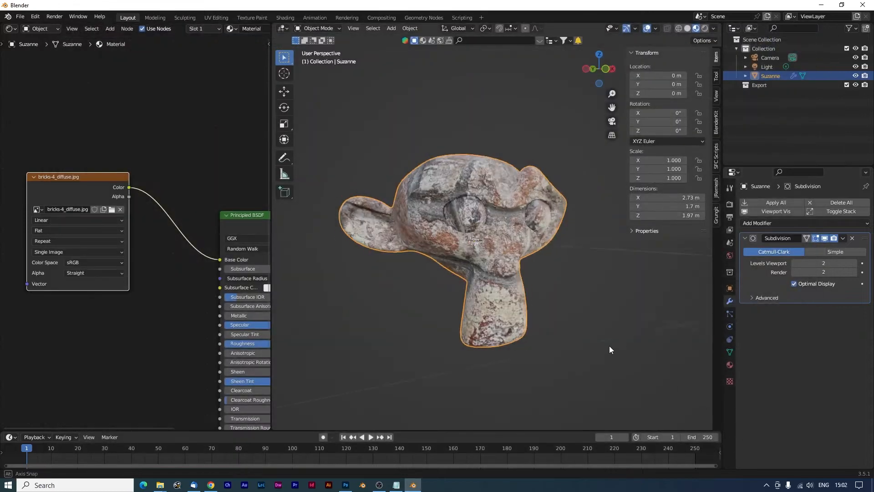
{"action": "left_click_drag", "start_coordinate": [524, 390], "coordinate": [526, 342]}
Add connected Mapping and Texture Coordinate nodes to the diffuse image texture, and space the nodes apart with the mapping pair lower
{"action": "left_click_drag", "start_coordinate": [55, 361], "coordinate": [172, 353]}
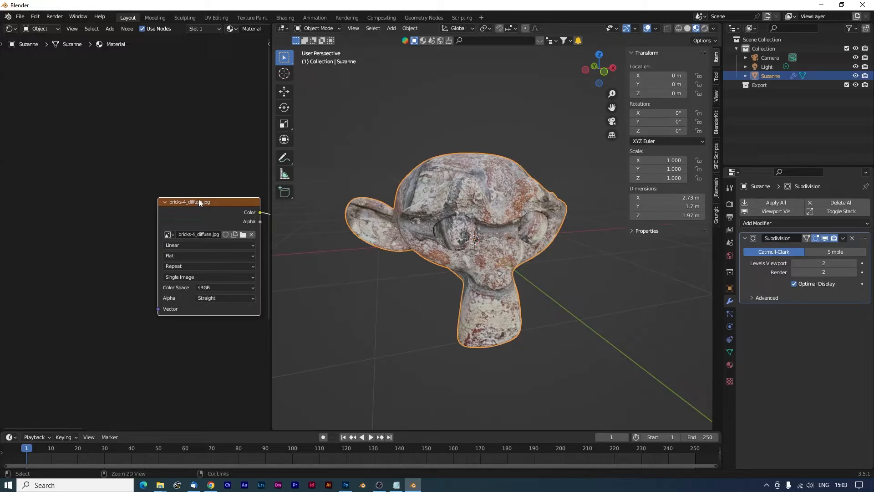
{"action": "key", "text": "ctrl+t"}
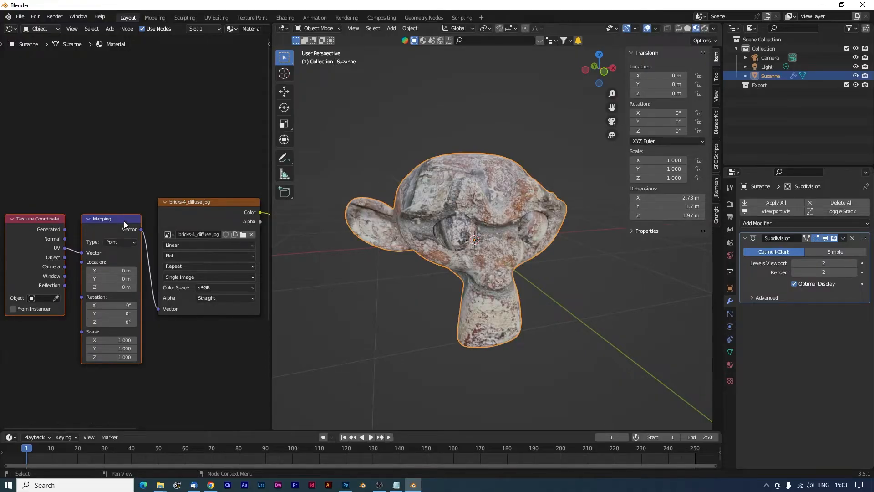
{"action": "left_click_drag", "start_coordinate": [124, 221], "coordinate": [109, 188]}
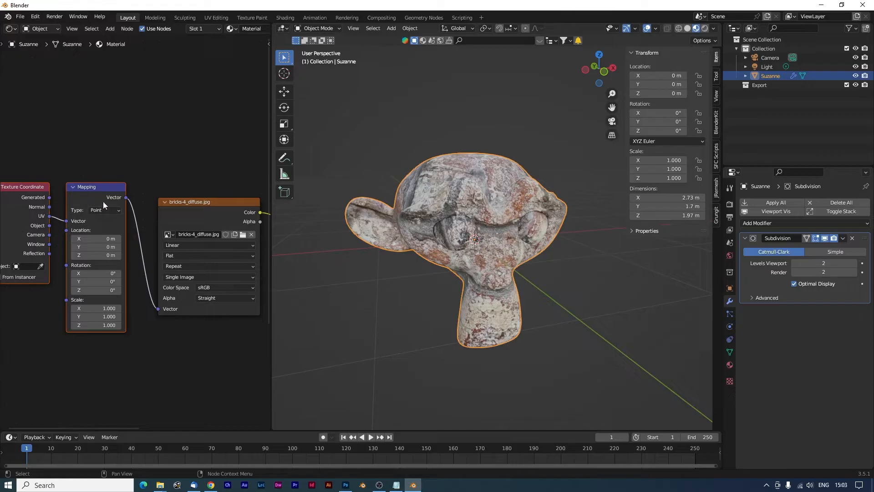
{"action": "scroll", "coordinate": [104, 168], "scroll_direction": "down", "scroll_amount": 3}
{"action": "left_click_drag", "start_coordinate": [101, 143], "coordinate": [46, 266]}
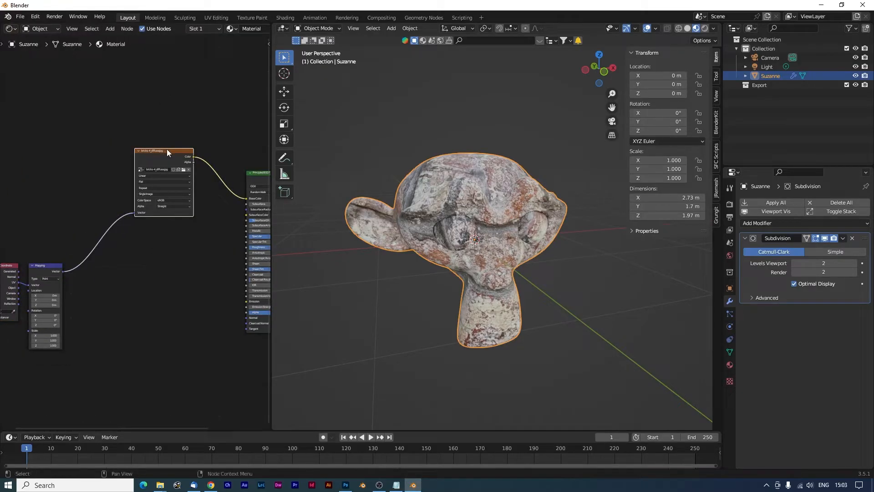
{"action": "left_click_drag", "start_coordinate": [167, 149], "coordinate": [163, 101]}
{"action": "left_click_drag", "start_coordinate": [212, 335], "coordinate": [168, 340]}
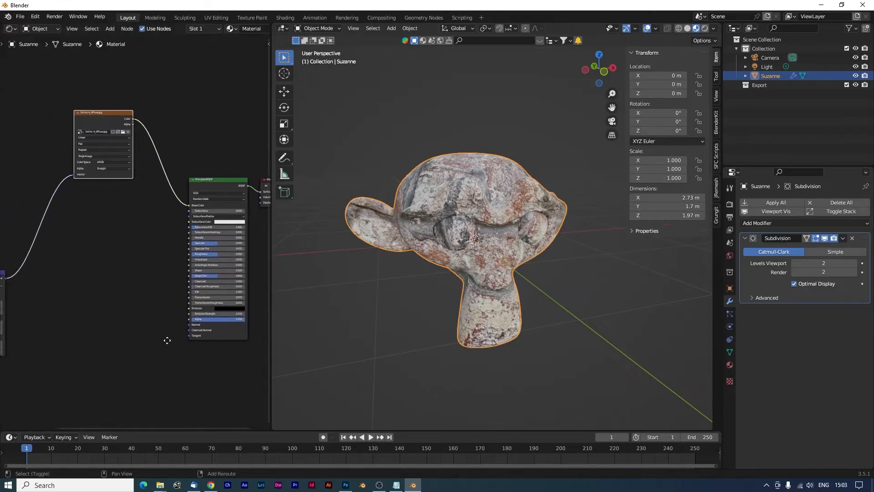
Set the Mapping node's X, Y and Z scale to 3
{"action": "left_click_drag", "start_coordinate": [45, 319], "coordinate": [123, 288]}
{"action": "scroll", "coordinate": [123, 287], "scroll_direction": "up", "scroll_amount": 5}
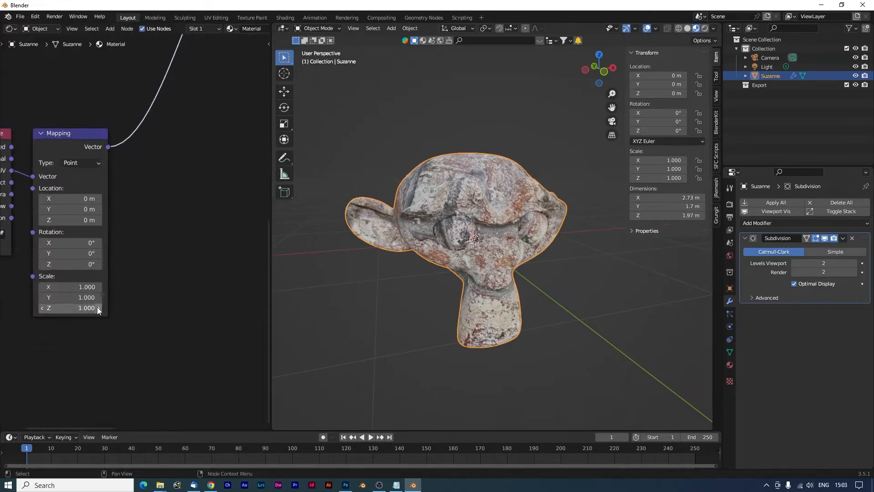
{"action": "left_click", "coordinate": [90, 287]}
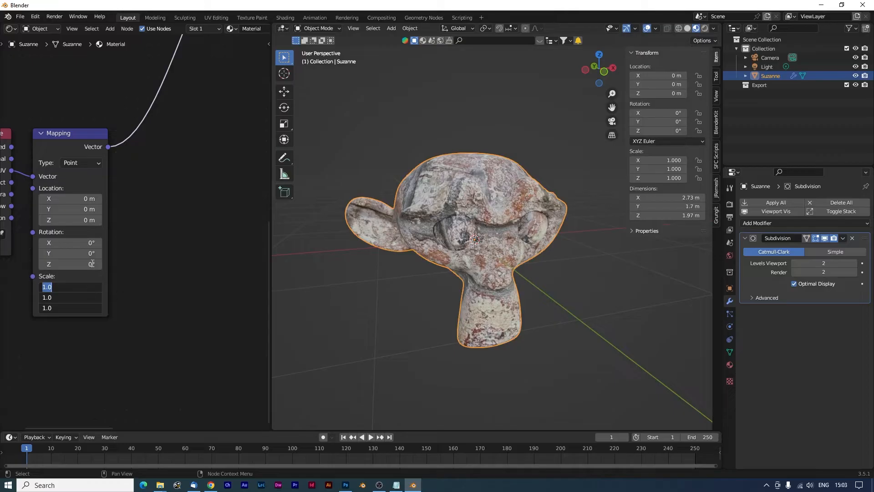
{"action": "type", "text": "3"}
{"action": "key", "text": "Return"}
{"action": "left_click_drag", "start_coordinate": [500, 263], "coordinate": [441, 285]}
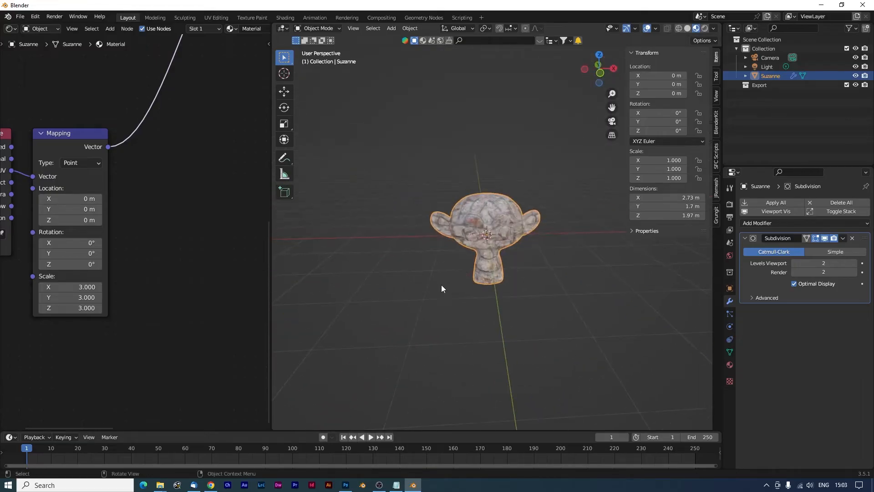
Add a cube at the scene origin and scale it uniformly to about 4.86 m per side
{"action": "left_click", "coordinate": [354, 302]}
{"action": "key", "text": "shift+a"}
{"action": "mouse_move", "coordinate": [408, 273]}
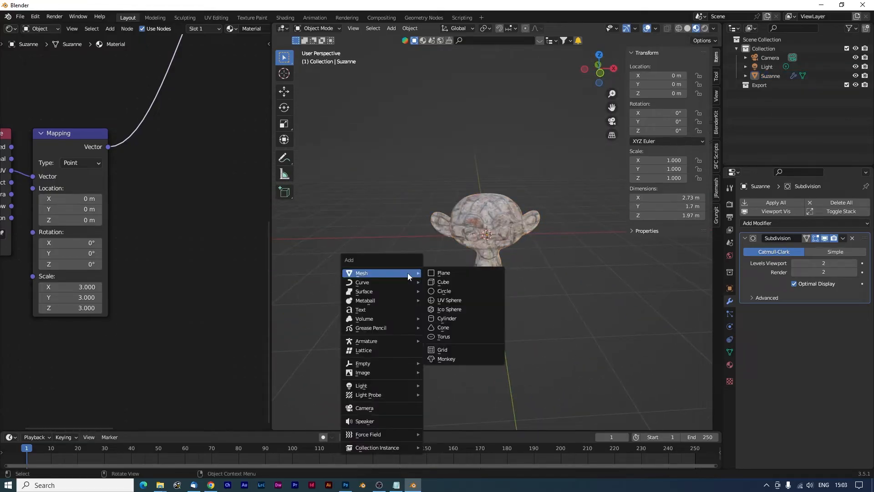
{"action": "left_click", "coordinate": [452, 282]}
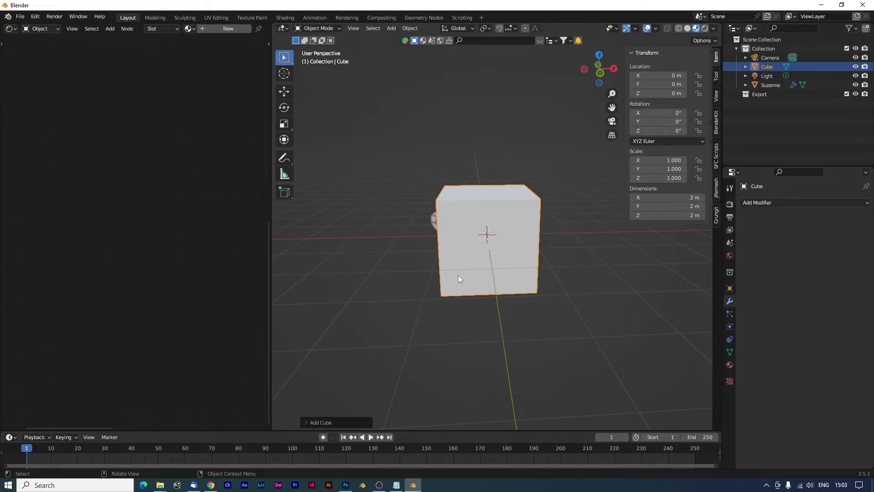
{"action": "key", "text": "s"}
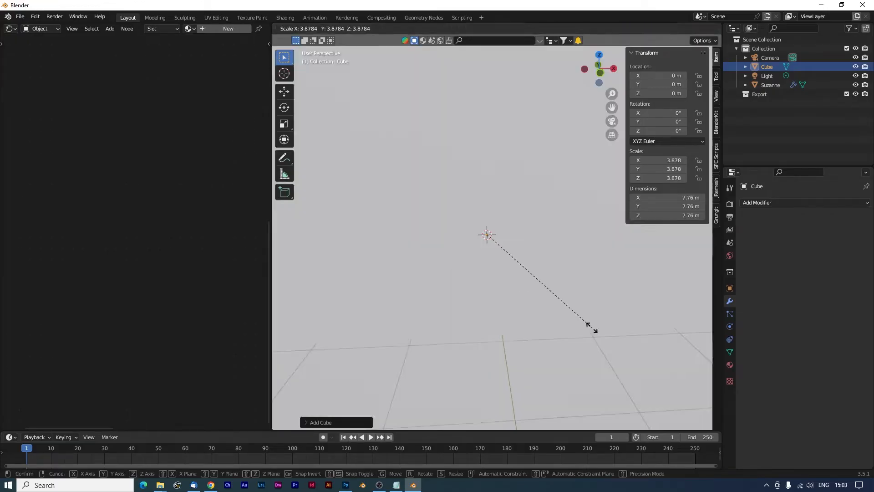
{"action": "left_click", "coordinate": [547, 297]}
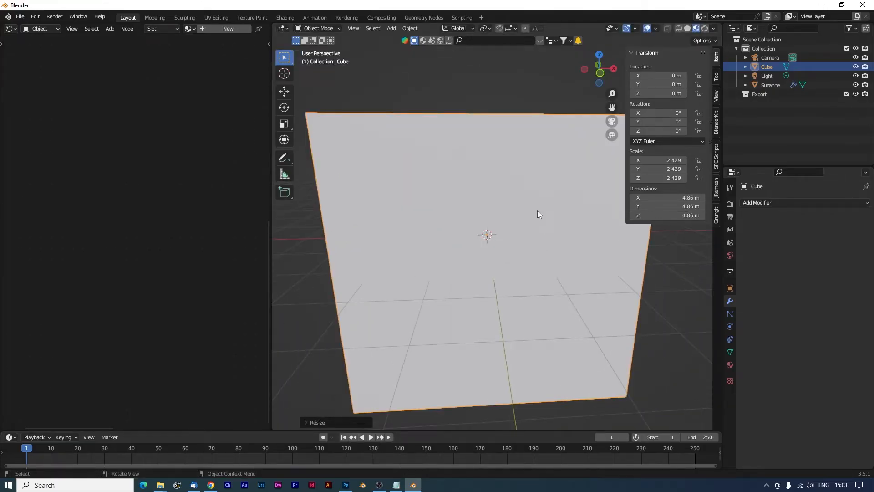
Move the cube down the Z axis beneath the monkey, to about -3.48 m
{"action": "key", "text": "g"}
{"action": "key", "text": "z"}
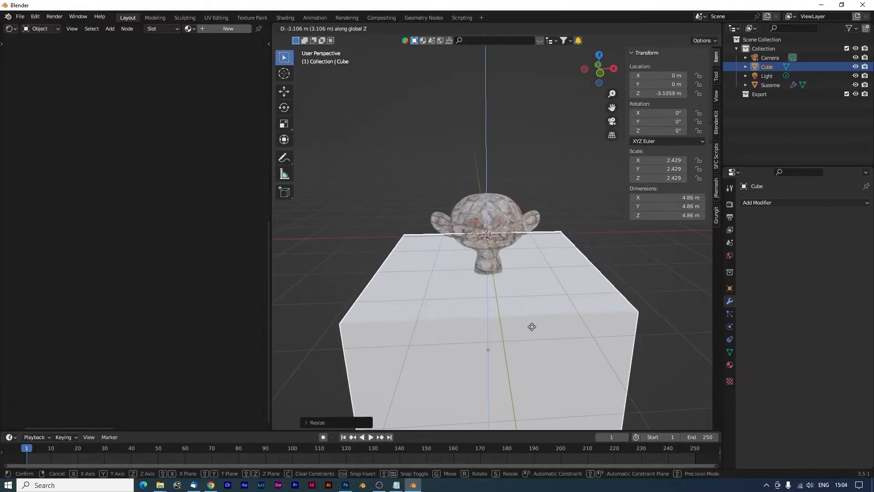
{"action": "left_click", "coordinate": [532, 338]}
{"action": "left_click_drag", "start_coordinate": [531, 338], "coordinate": [508, 346]}
Flatten the cube along Z to about 3.14 m high and raise it to a Z location of about -2.81 m
{"action": "key", "text": "s"}
{"action": "key", "text": "z"}
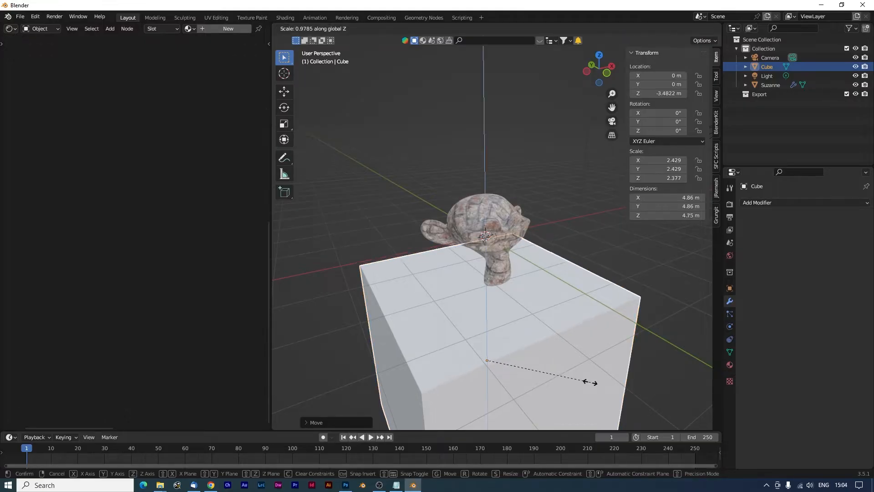
{"action": "left_click", "coordinate": [529, 373]}
{"action": "key", "text": "g"}
{"action": "key", "text": "z"}
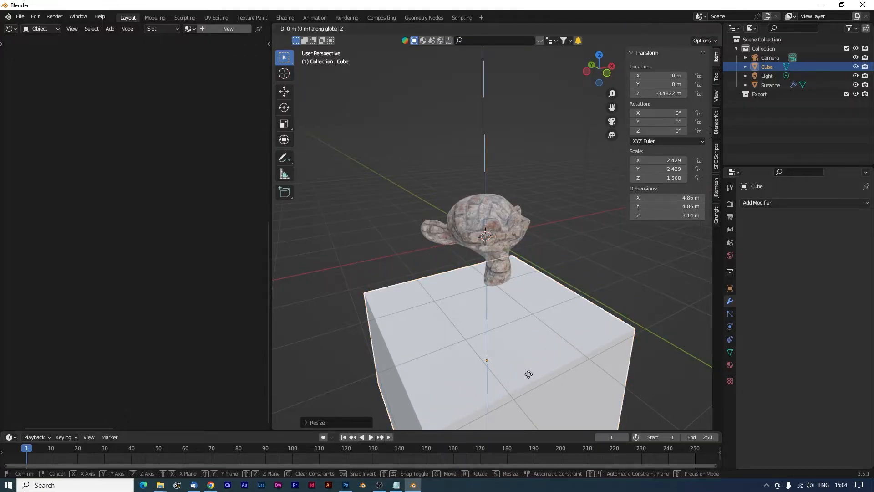
{"action": "left_click", "coordinate": [474, 323]}
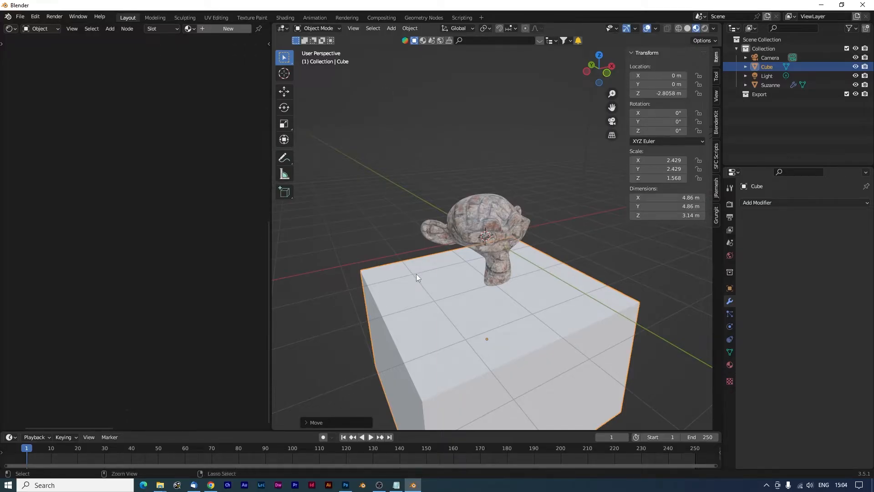
Apply the rotation and scale of the cube, and do the same for the monkey
{"action": "key", "text": "ctrl+a"}
{"action": "left_click", "coordinate": [390, 311]}
{"action": "left_click_drag", "start_coordinate": [561, 252], "coordinate": [463, 145]}
{"action": "left_click", "coordinate": [463, 146]}
{"action": "key", "text": "ctrl+a"}
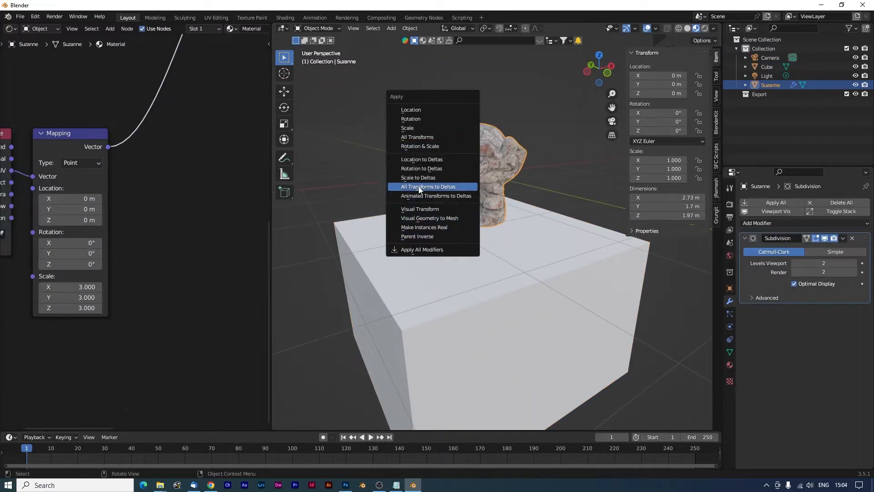
{"action": "left_click", "coordinate": [418, 146]}
Assign the monkey's existing material to the cube
{"action": "left_click_drag", "start_coordinate": [550, 274], "coordinate": [433, 285]}
{"action": "left_click", "coordinate": [433, 285]}
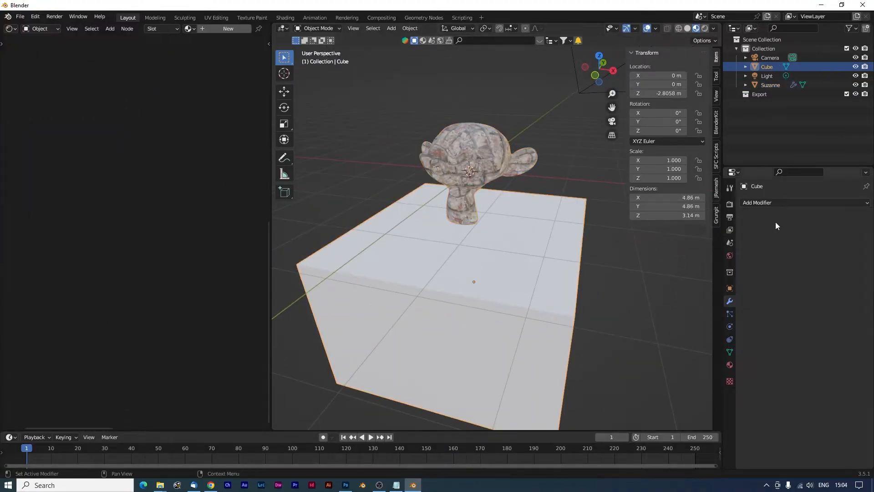
{"action": "left_click", "coordinate": [730, 365]}
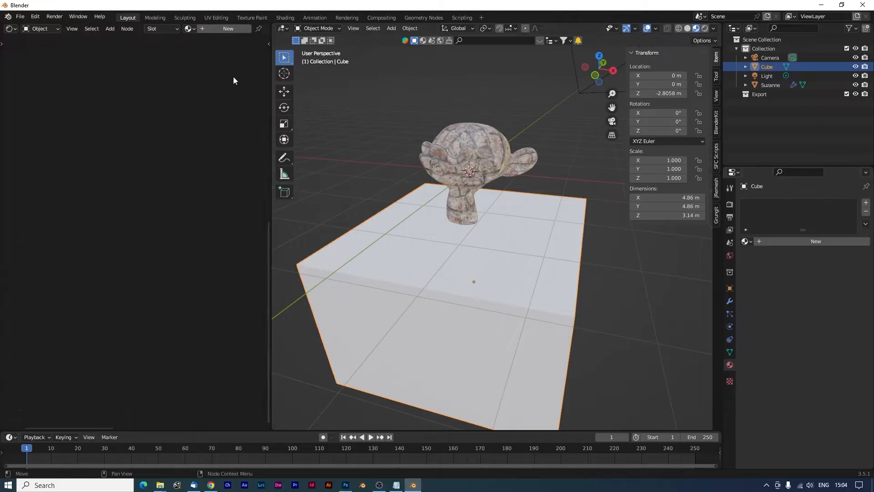
{"action": "left_click", "coordinate": [191, 28]}
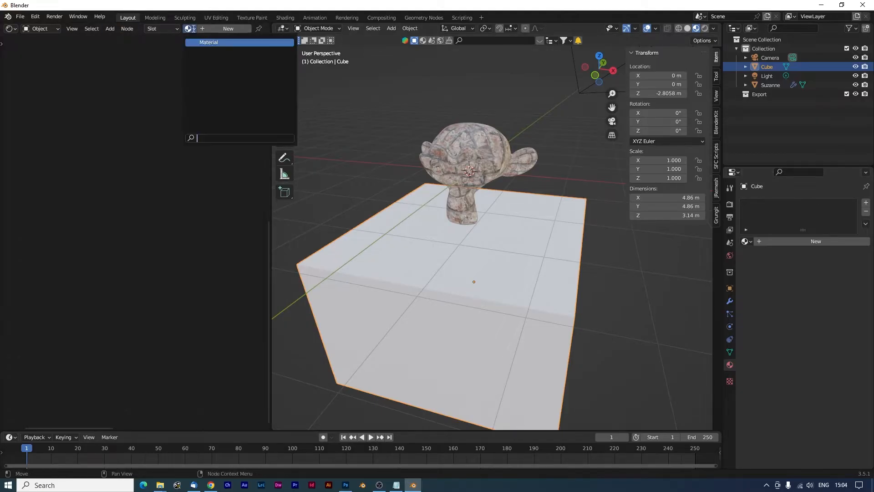
{"action": "left_click", "coordinate": [234, 42]}
Rename the shared material to Brick
{"action": "double_click", "coordinate": [789, 242]}
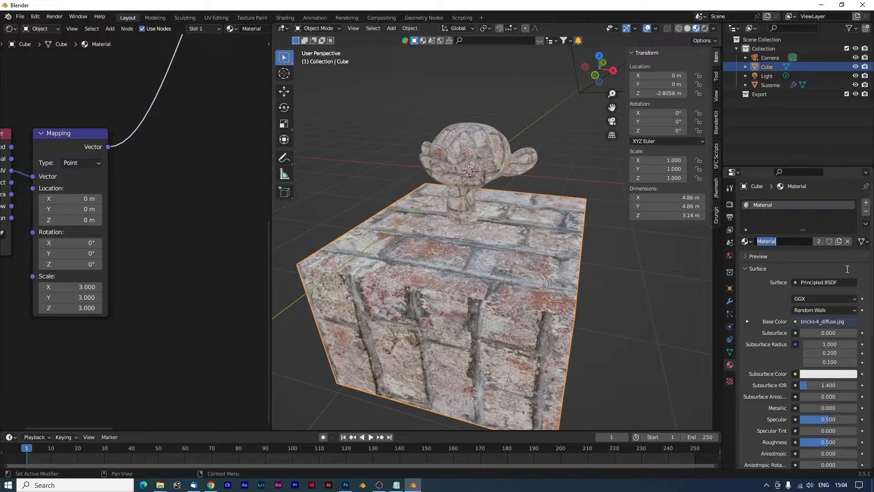
{"action": "type", "text": "Brick"}
{"action": "key", "text": "Return"}
Set the Brick material's Mapping scale to 10 on all three axes and check the smaller bricks on the cube and monkey
{"action": "left_click_drag", "start_coordinate": [565, 296], "coordinate": [617, 264]}
{"action": "scroll", "coordinate": [601, 299], "scroll_direction": "up", "scroll_amount": 4}
{"action": "scroll", "coordinate": [556, 273], "scroll_direction": "down", "scroll_amount": 3}
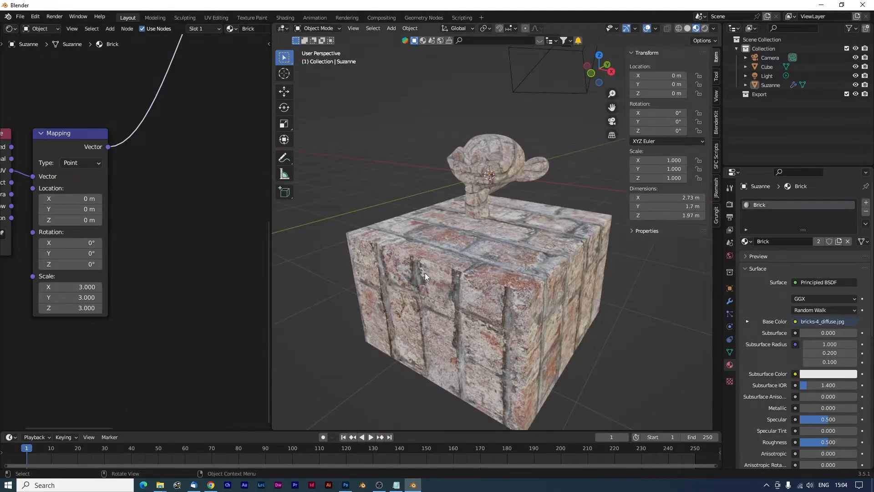
{"action": "left_click_drag", "start_coordinate": [561, 290], "coordinate": [605, 346]}
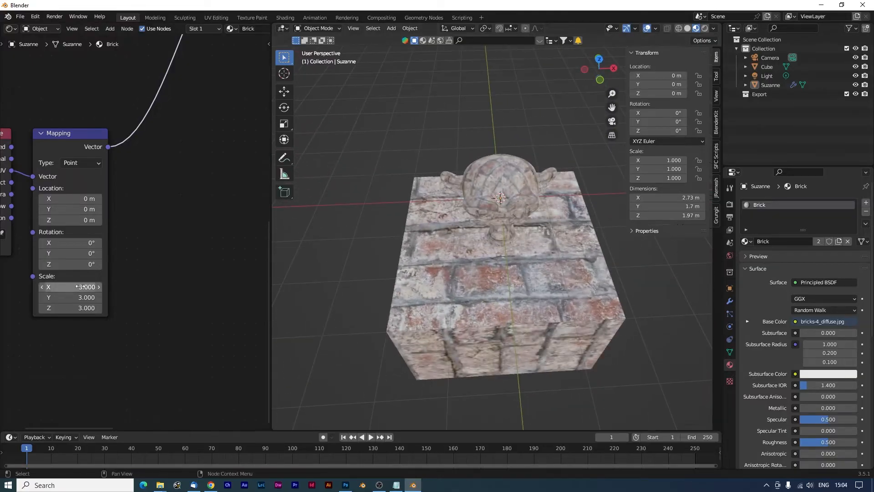
{"action": "left_click_drag", "start_coordinate": [83, 286], "coordinate": [83, 308]}
{"action": "type", "text": "10"}
{"action": "key", "text": "Return"}
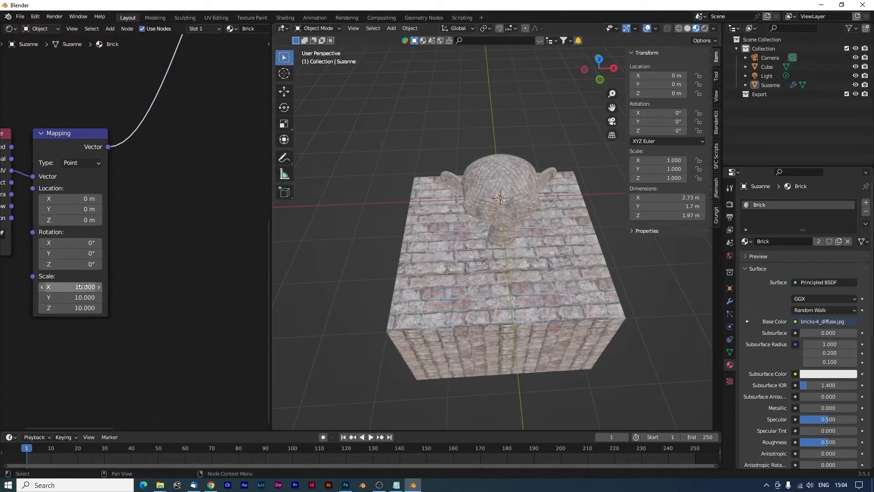
{"action": "scroll", "coordinate": [495, 332], "scroll_direction": "up", "scroll_amount": 3}
{"action": "left_click_drag", "start_coordinate": [564, 346], "coordinate": [517, 298]}
{"action": "left_click_drag", "start_coordinate": [143, 215], "coordinate": [219, 234]}
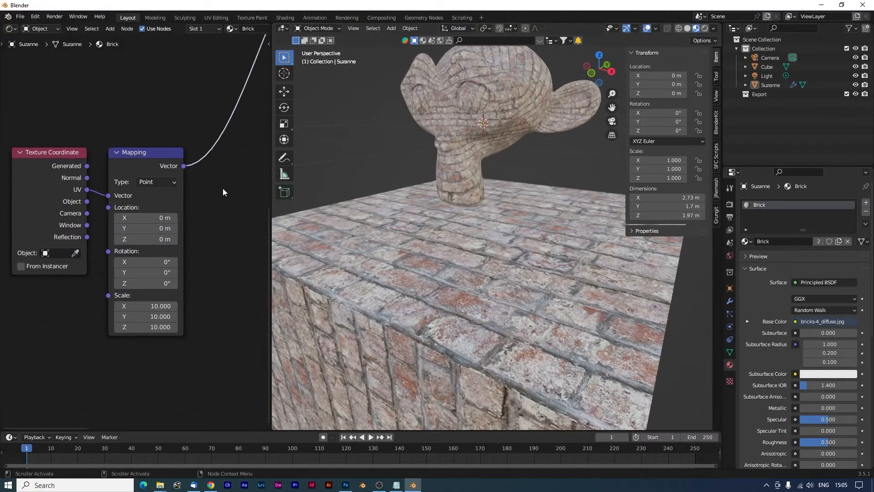
{"action": "left_click_drag", "start_coordinate": [224, 191], "coordinate": [103, 174]}
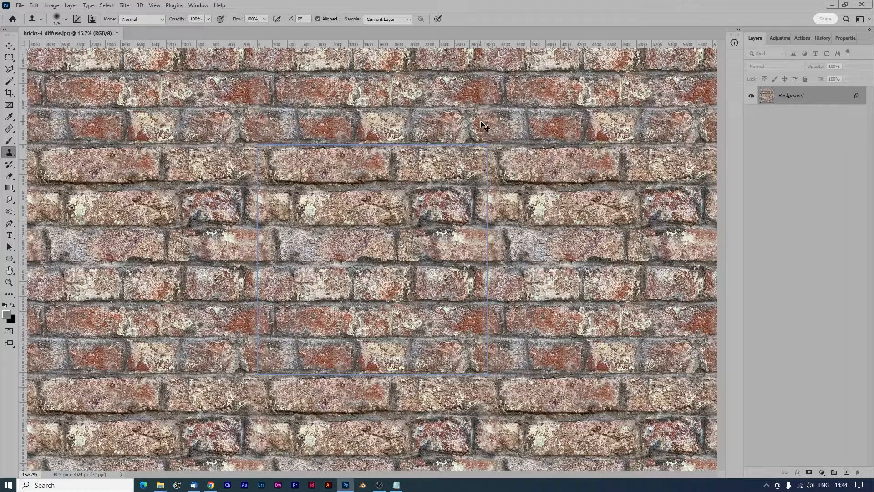
Copy the whole brick diffuse image and paste it into a new 3024 × 3024 px document
{"action": "key", "text": "ctrl+a"}
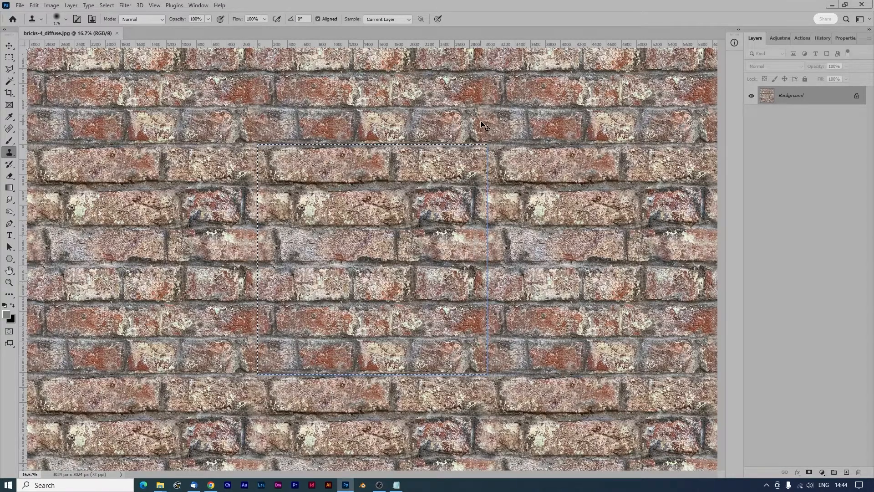
{"action": "key", "text": "ctrl+n"}
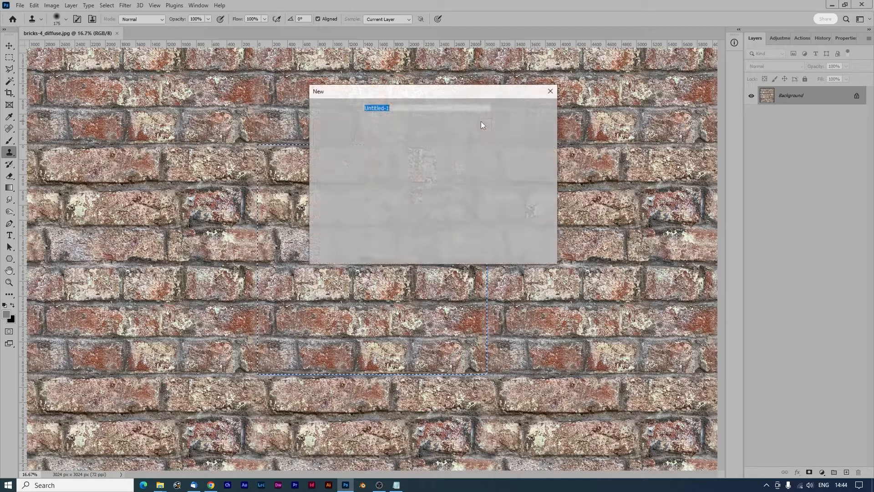
{"action": "key", "text": "Return"}
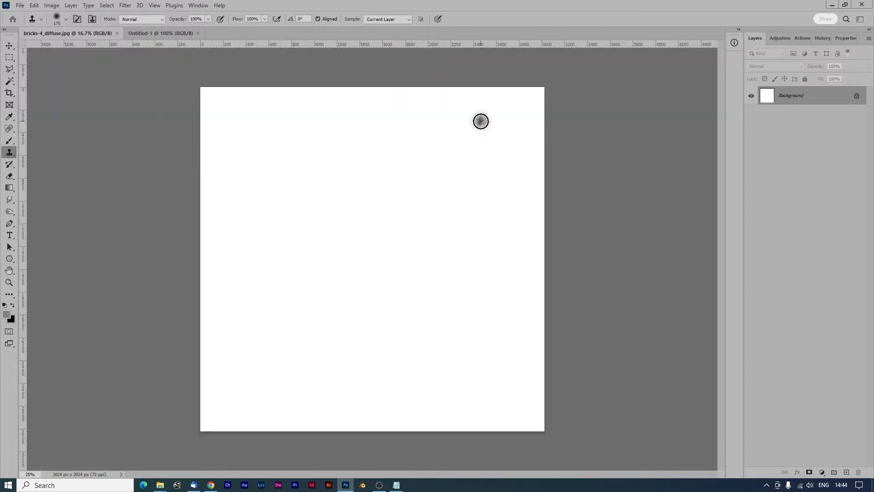
{"action": "key", "text": "ctrl+v"}
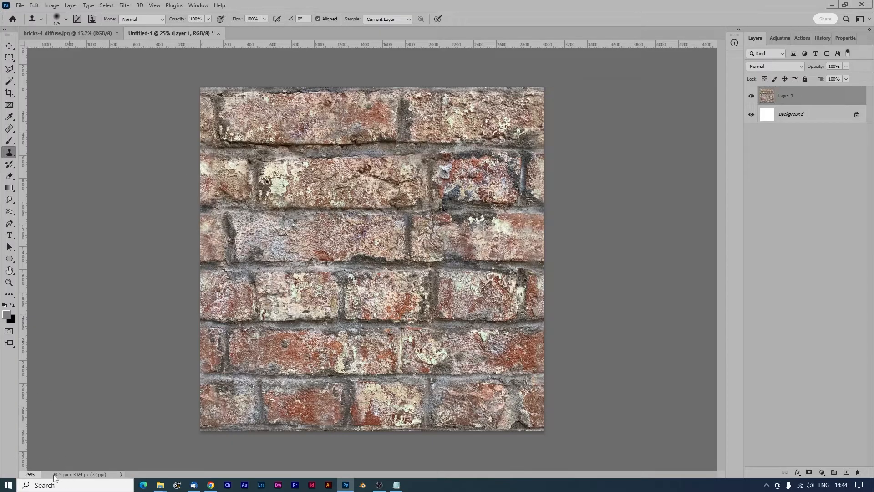
Resize the bricks-4_diffuse.jpg image to 2048 × 2048 pixels
{"action": "left_click", "coordinate": [92, 33]}
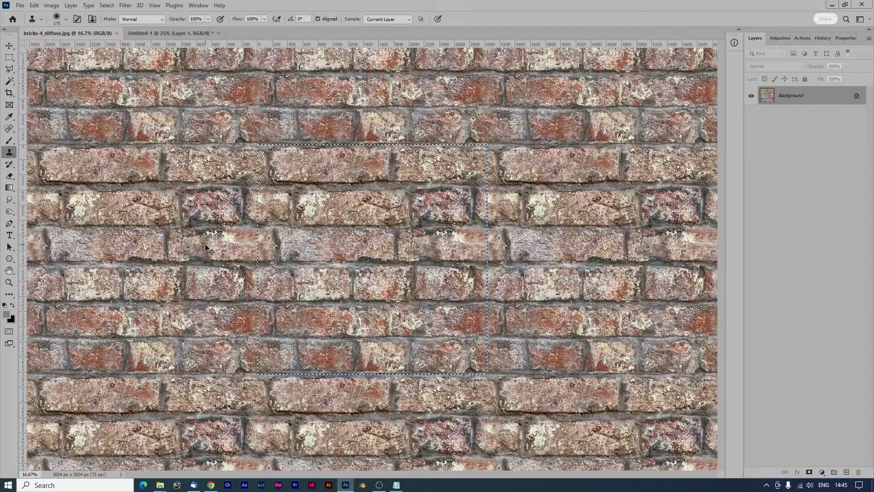
{"action": "key", "text": "ctrl+alt+i"}
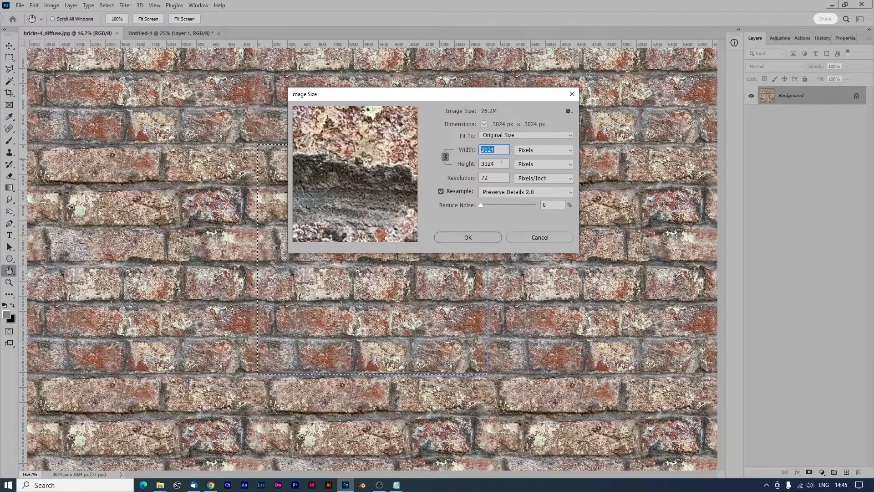
{"action": "type", "text": "2048"}
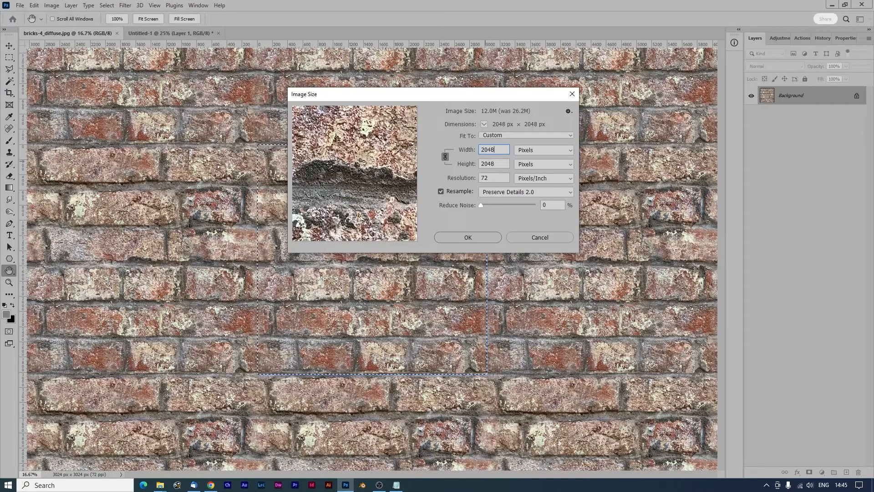
{"action": "left_click", "coordinate": [466, 238]}
{"action": "key", "text": "s"}
Resize the untitled brick copy to 2048 × 2048 pixels and save bricks-4_diffuse.jpg
{"action": "left_click", "coordinate": [169, 34]}
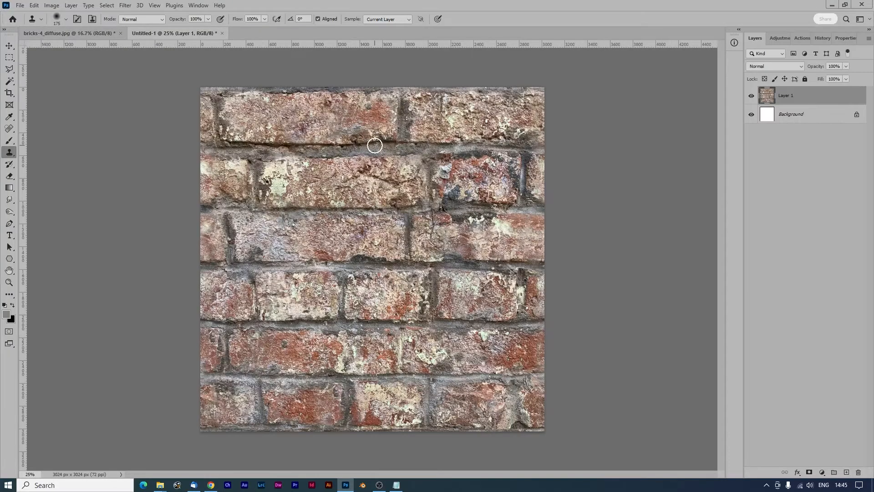
{"action": "key", "text": "ctrl+alt+i"}
{"action": "type", "text": "2048"}
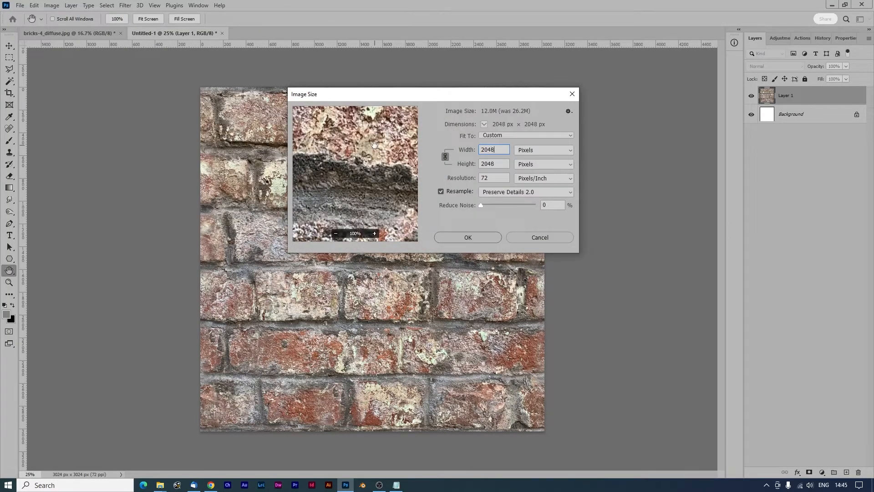
{"action": "key", "text": "Return"}
{"action": "left_click", "coordinate": [88, 34]}
{"action": "key", "text": "ctrl+s"}
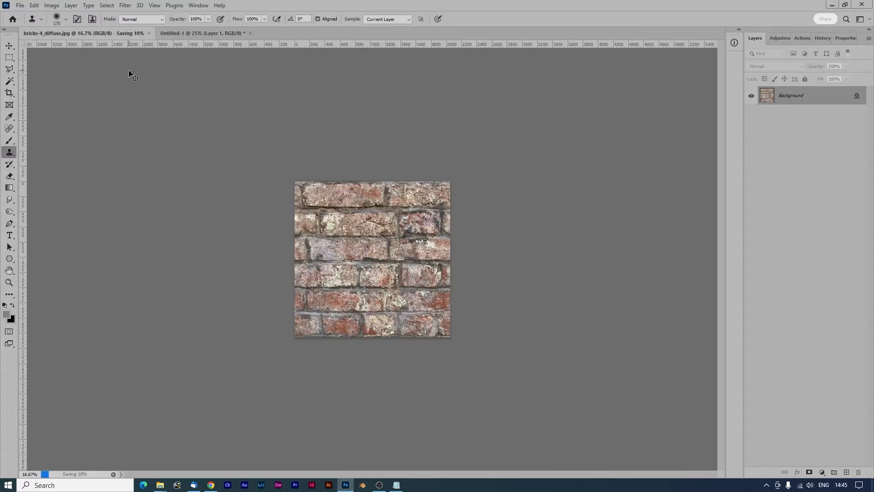
Remove all colour from the brick layer in the untitled copy with Hue/Saturation, setting the saturation to -100
{"action": "left_click", "coordinate": [175, 34]}
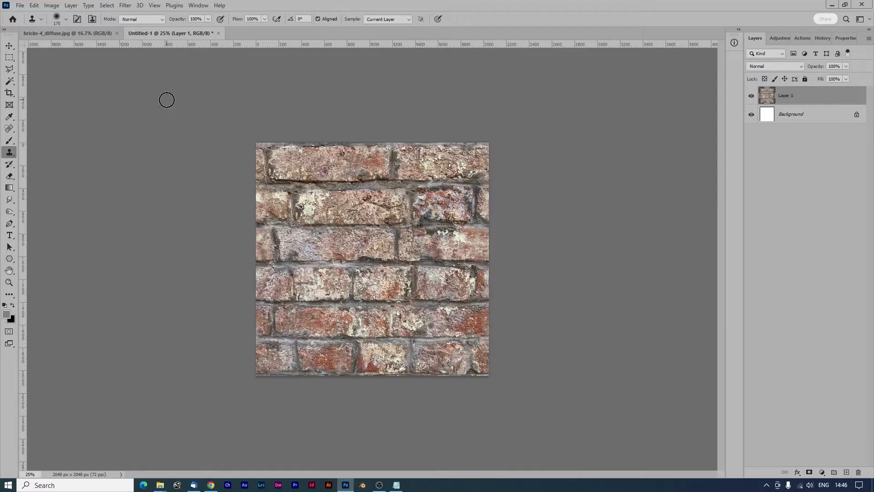
{"action": "key", "text": "ctrl+u"}
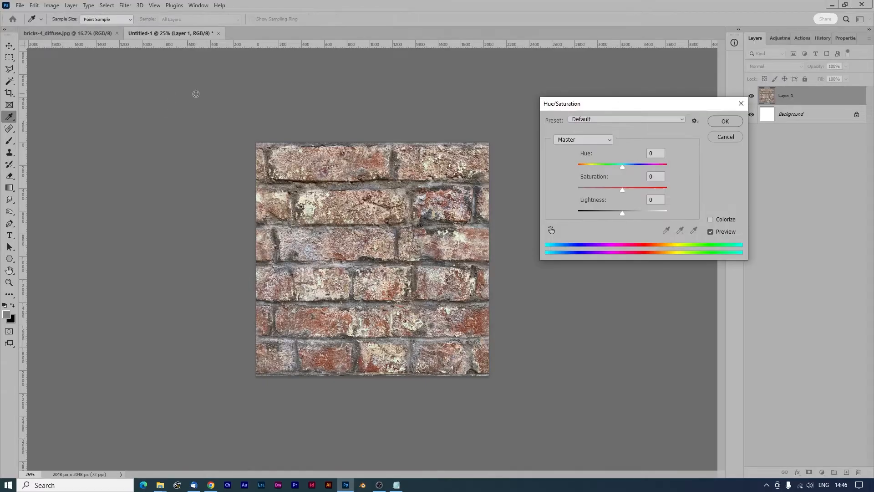
{"action": "left_click_drag", "start_coordinate": [580, 189], "coordinate": [561, 190]}
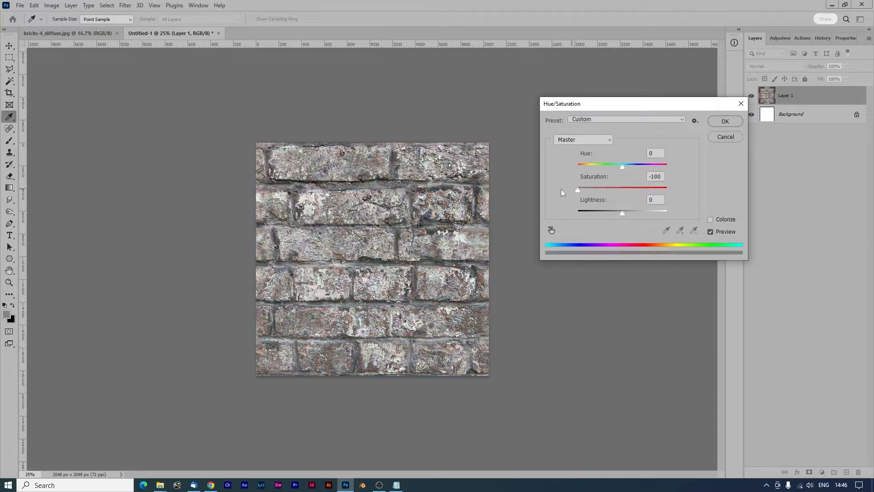
{"action": "left_click", "coordinate": [722, 118]}
{"action": "key", "text": "s"}
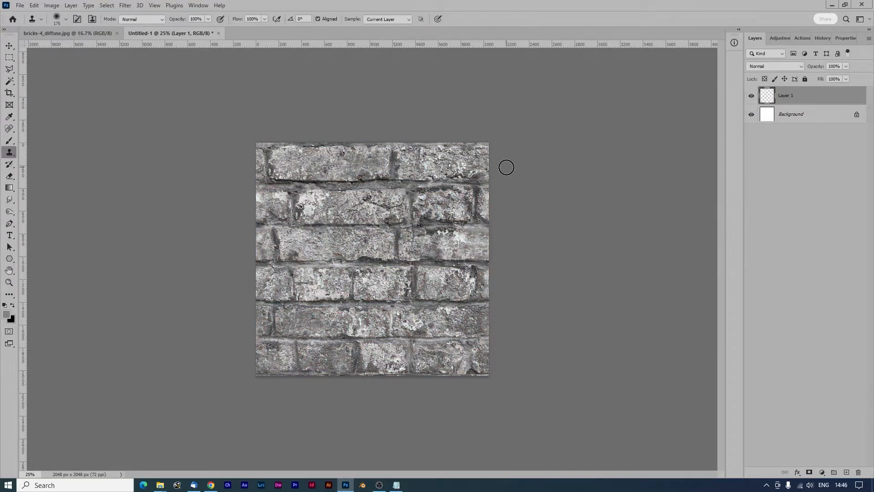
{"action": "key", "text": "ctrl+plus"}
{"action": "key", "text": "ctrl+plus"}
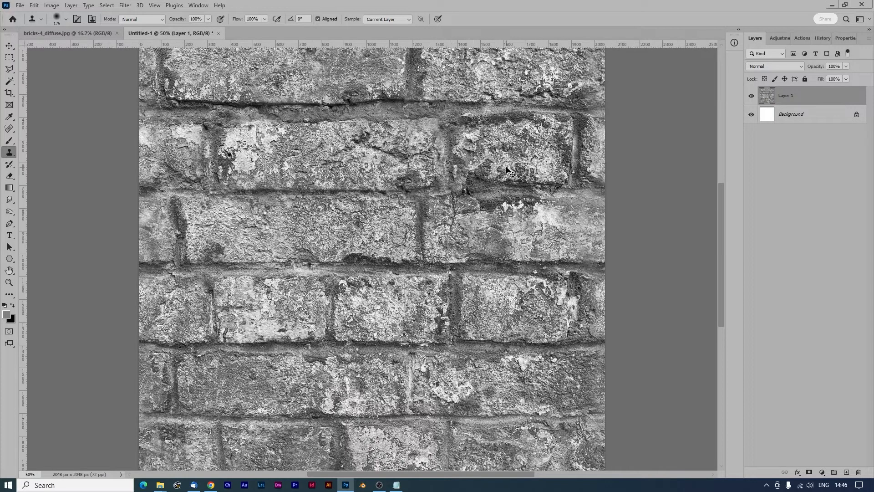
{"action": "key", "text": "ctrl+0"}
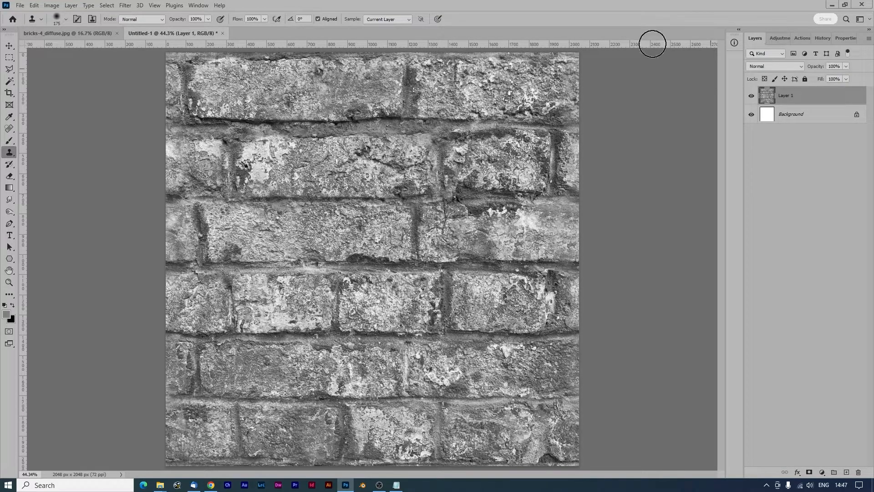
{"action": "left_click", "coordinate": [196, 5]}
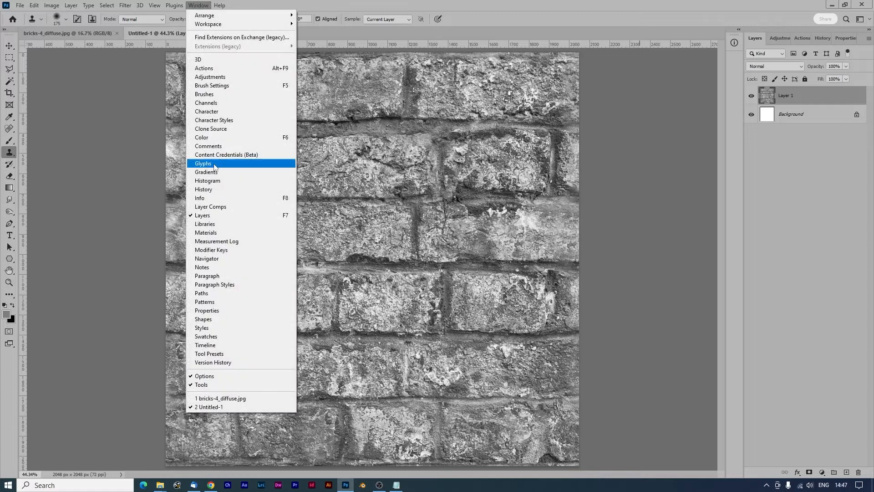
{"action": "left_click", "coordinate": [749, 39]}
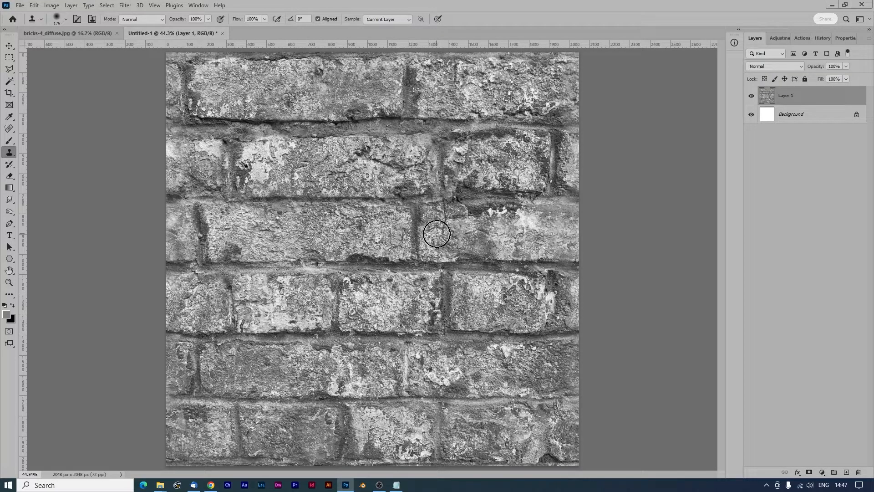
{"action": "key", "text": "ctrl+plus"}
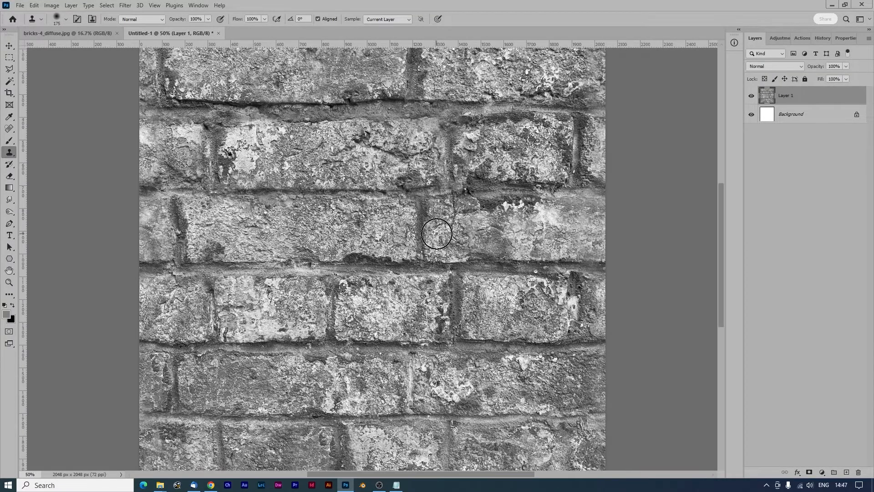
Switch Quick Mask mode on and off several times for the greyscale brick layer, leaving it on
{"action": "left_click", "coordinate": [9, 332]}
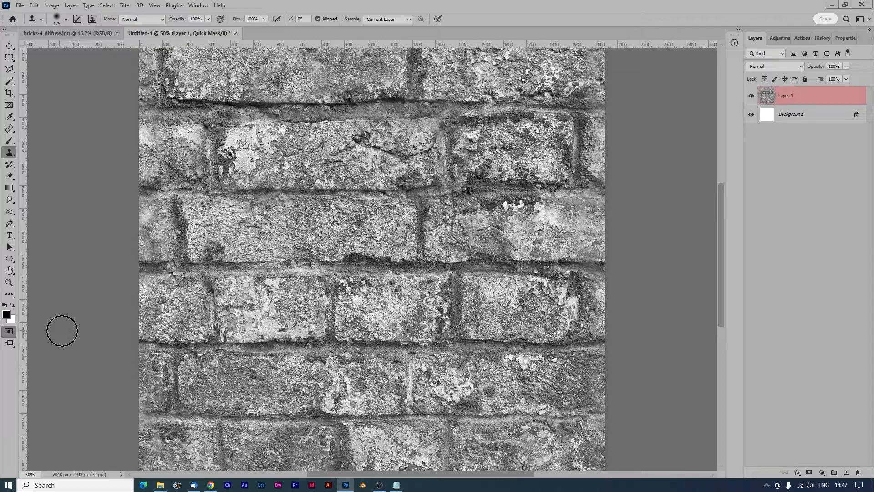
{"action": "key", "text": "q"}
{"action": "key", "text": "q"}
{"action": "key", "text": "q"}
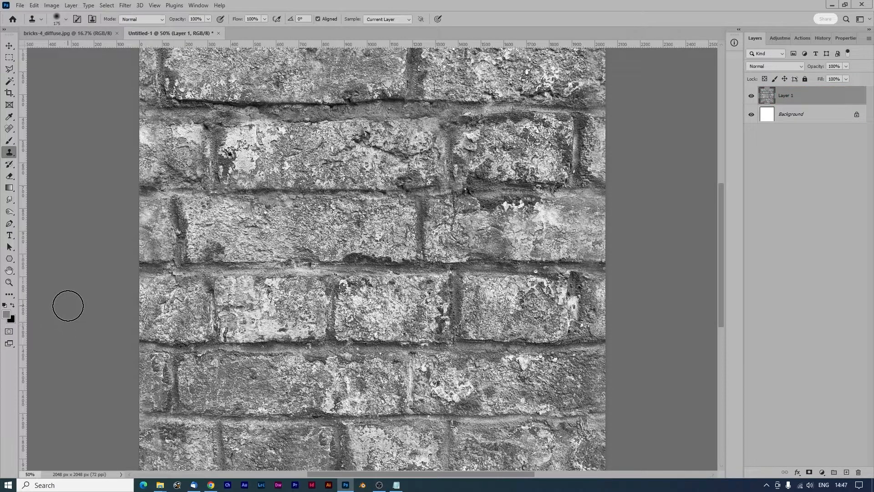
{"action": "key", "text": "q"}
{"action": "key", "text": "q"}
{"action": "key", "text": "q"}
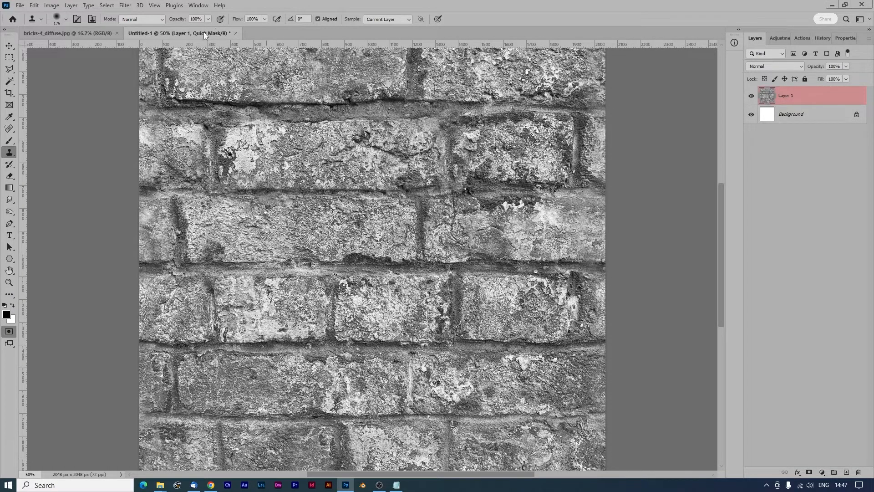
{"action": "key", "text": "q"}
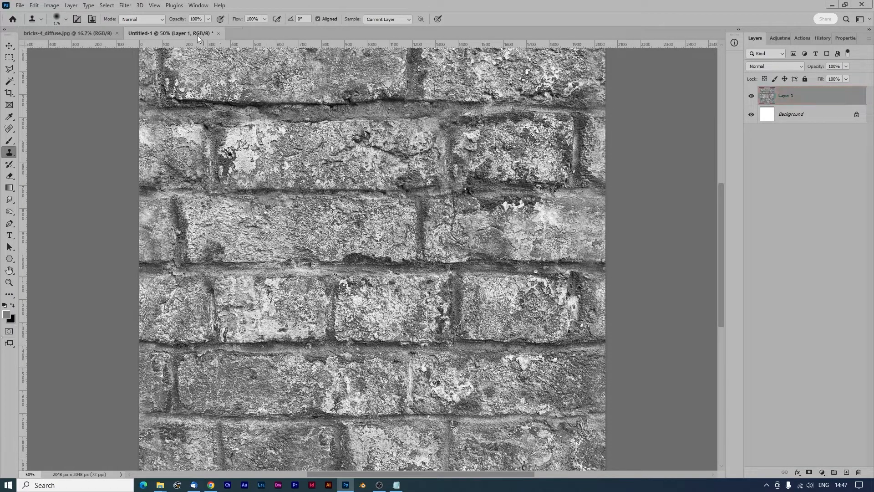
{"action": "key", "text": "q"}
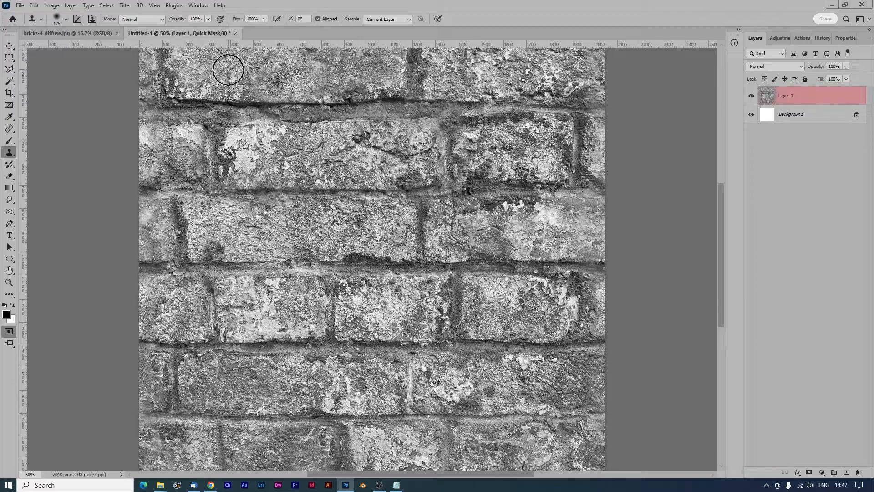
Try painting a quick mask across the greyscale bricks with a soft round brush enlarged to 200 pixels, and leave Quick Mask mode
{"action": "left_click", "coordinate": [10, 141]}
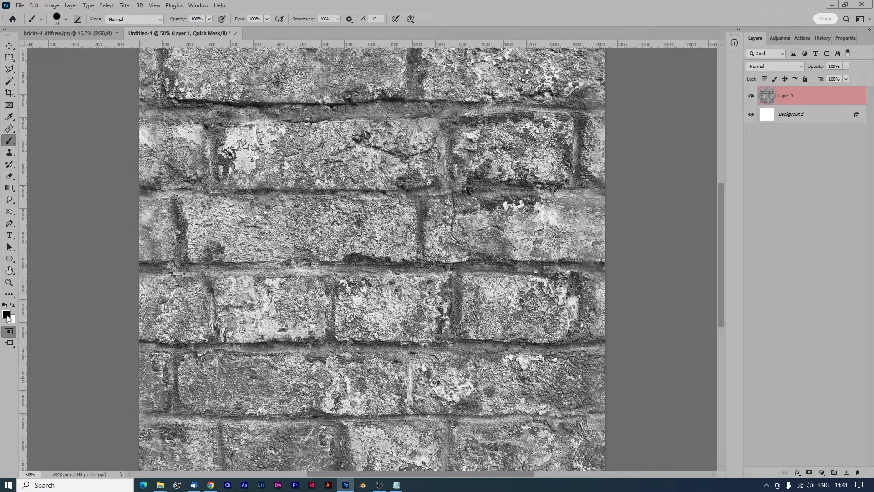
{"action": "right_click", "coordinate": [170, 282]}
{"action": "double_click", "coordinate": [218, 356]}
{"action": "key", "text": "bracketright"}
{"action": "key", "text": "bracketright"}
{"action": "key", "text": "bracketright"}
{"action": "key", "text": "bracketright"}
{"action": "key", "text": "bracketright"}
{"action": "key", "text": "bracketright"}
{"action": "key", "text": "bracketright"}
{"action": "key", "text": "bracketright"}
{"action": "key", "text": "bracketright"}
{"action": "key", "text": "bracketright"}
{"action": "key", "text": "bracketright"}
{"action": "key", "text": "bracketright"}
{"action": "mouse_move", "coordinate": [187, 168]}
{"action": "left_mouse_down"}
{"action": "mouse_move", "coordinate": [297, 157]}
{"action": "mouse_move", "coordinate": [355, 188]}
{"action": "mouse_move", "coordinate": [320, 250]}
{"action": "mouse_move", "coordinate": [363, 289]}
{"action": "mouse_move", "coordinate": [363, 326]}
{"action": "left_mouse_up"}
{"action": "key", "text": "q"}
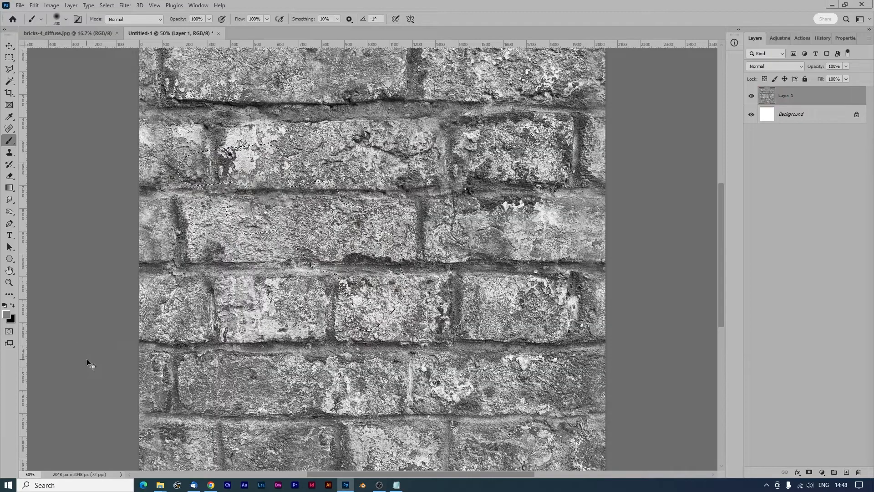
{"action": "key", "text": "ctrl+plus"}
{"action": "key", "text": "ctrl+plus"}
{"action": "mouse_move", "coordinate": [202, 210]}
{"action": "left_mouse_down"}
{"action": "mouse_move", "coordinate": [363, 328]}
{"action": "mouse_move", "coordinate": [393, 324]}
{"action": "left_mouse_up"}
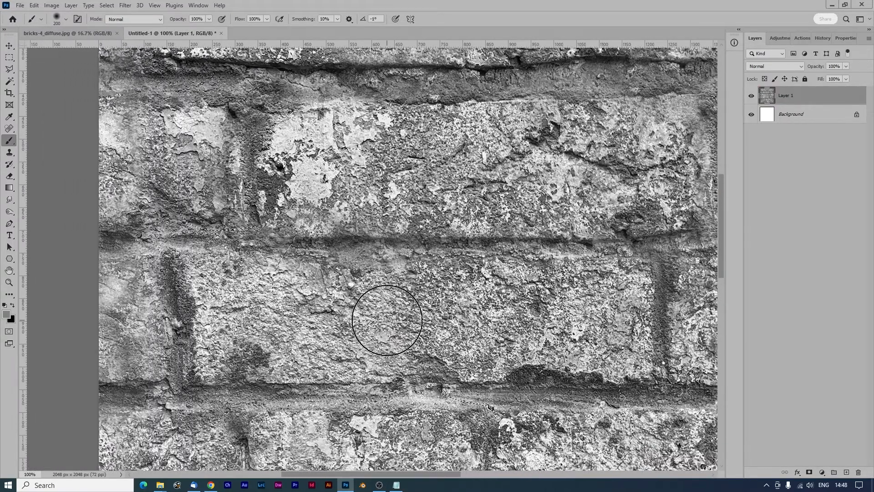
In a new blank document, paint a zigzag stroke in Quick Mask mode, convert it to a selection and deselect it
{"action": "key", "text": "ctrl+n"}
{"action": "key", "text": "Return"}
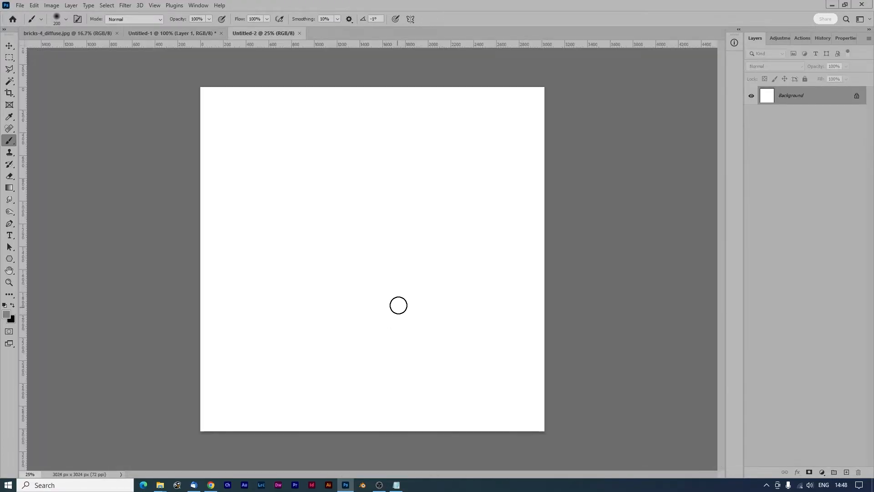
{"action": "key", "text": "d"}
{"action": "key", "text": "q"}
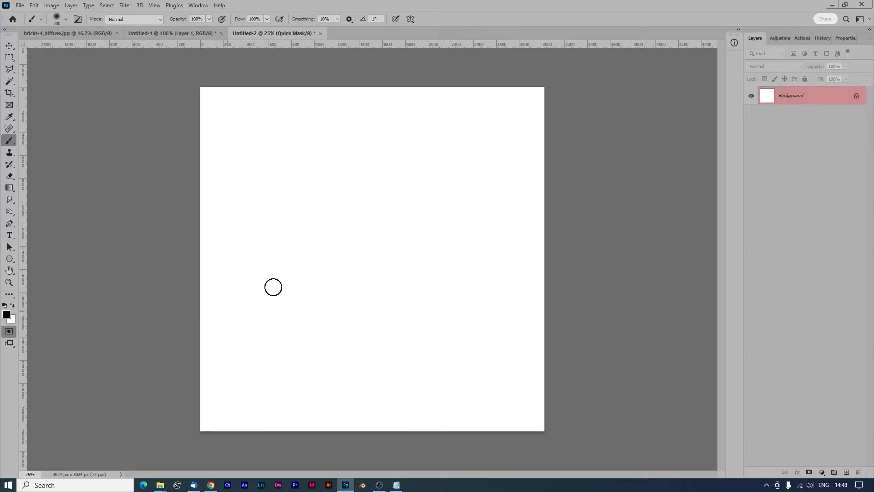
{"action": "mouse_move", "coordinate": [292, 189]}
{"action": "left_mouse_down"}
{"action": "mouse_move", "coordinate": [264, 211]}
{"action": "mouse_move", "coordinate": [378, 335]}
{"action": "left_mouse_up"}
{"action": "key", "text": "q"}
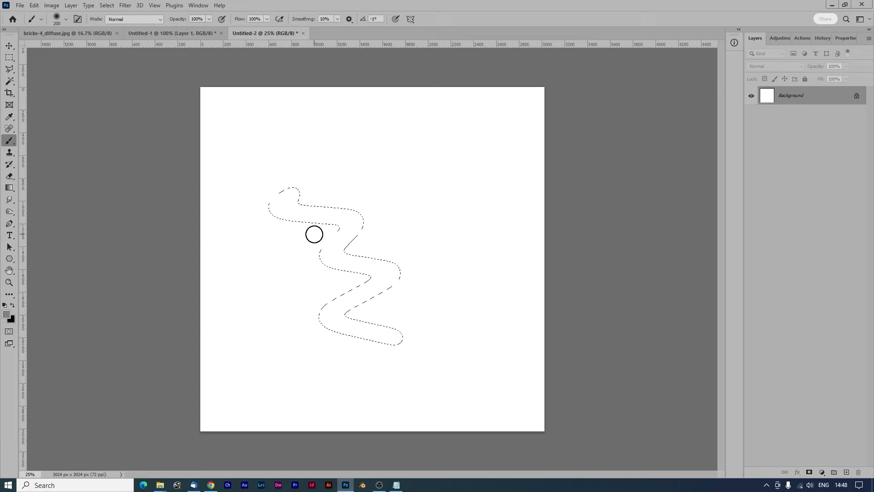
{"action": "key", "text": "ctrl+d"}
Draw a closed six-sided selection with the Polygonal Lasso in the upper middle of the blank canvas
{"action": "left_click", "coordinate": [9, 68]}
{"action": "left_click", "coordinate": [335, 166]}
{"action": "left_click", "coordinate": [242, 207]}
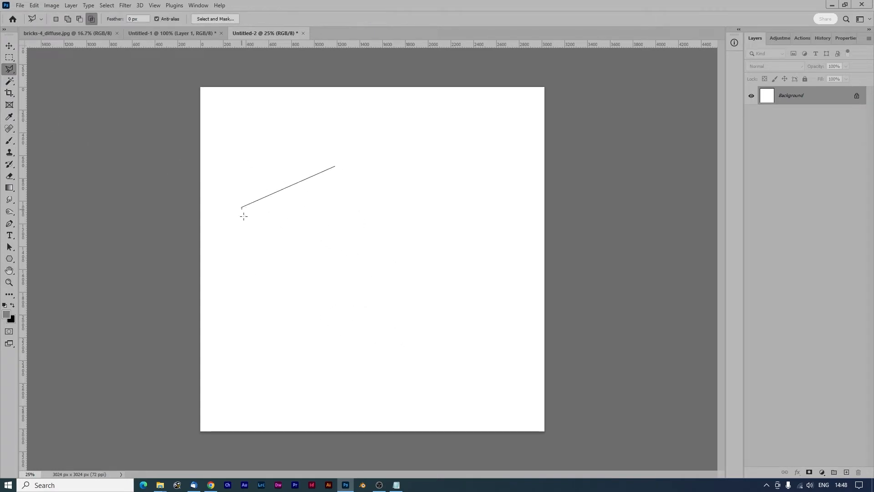
{"action": "left_click", "coordinate": [256, 276]}
{"action": "left_click", "coordinate": [382, 310]}
{"action": "left_click", "coordinate": [449, 255]}
{"action": "left_click", "coordinate": [423, 209]}
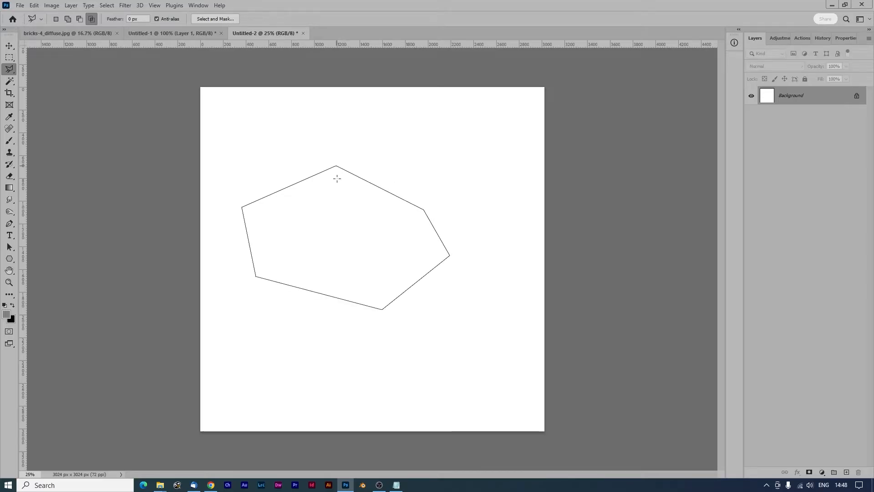
{"action": "left_click", "coordinate": [336, 166]}
Erase the lower part of the polygon selection with a white brush in Quick Mask mode and return to the selection
{"action": "key", "text": "q"}
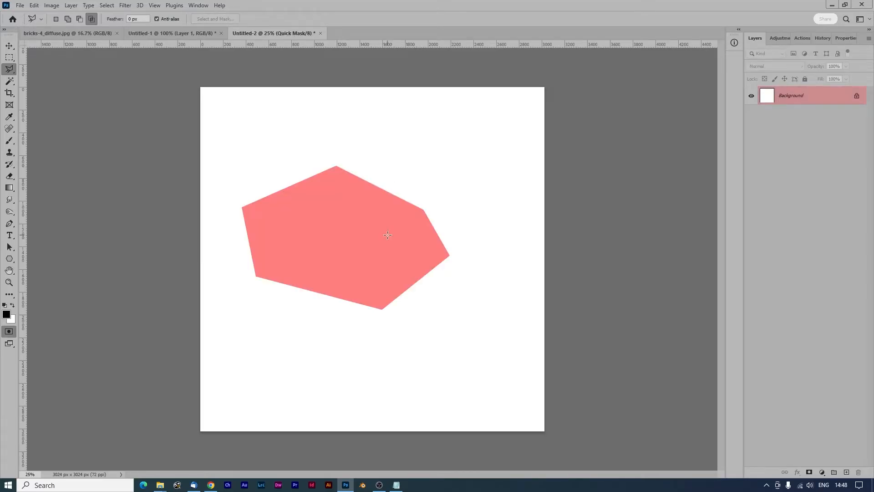
{"action": "left_click", "coordinate": [12, 305]}
{"action": "key", "text": "b"}
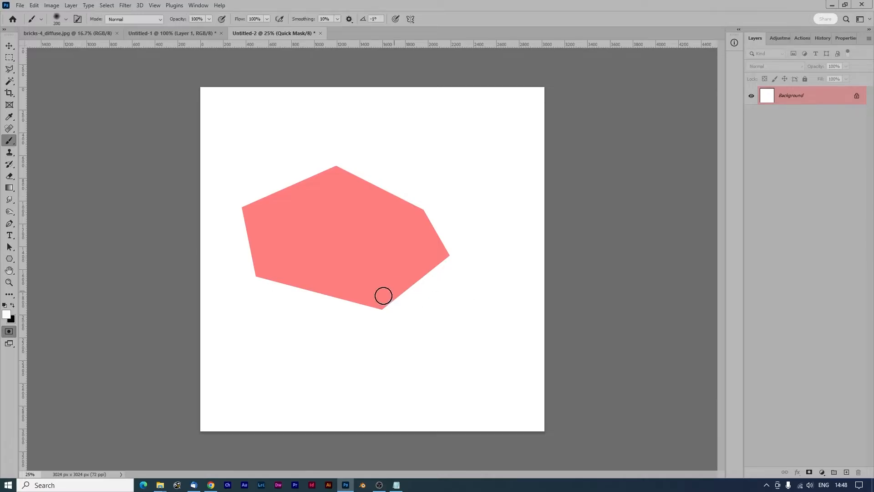
{"action": "mouse_move", "coordinate": [383, 295]}
{"action": "left_mouse_down"}
{"action": "mouse_move", "coordinate": [421, 297]}
{"action": "mouse_move", "coordinate": [351, 287]}
{"action": "mouse_move", "coordinate": [545, 232]}
{"action": "mouse_move", "coordinate": [517, 269]}
{"action": "mouse_move", "coordinate": [416, 262]}
{"action": "left_mouse_up"}
{"action": "key", "text": "q"}
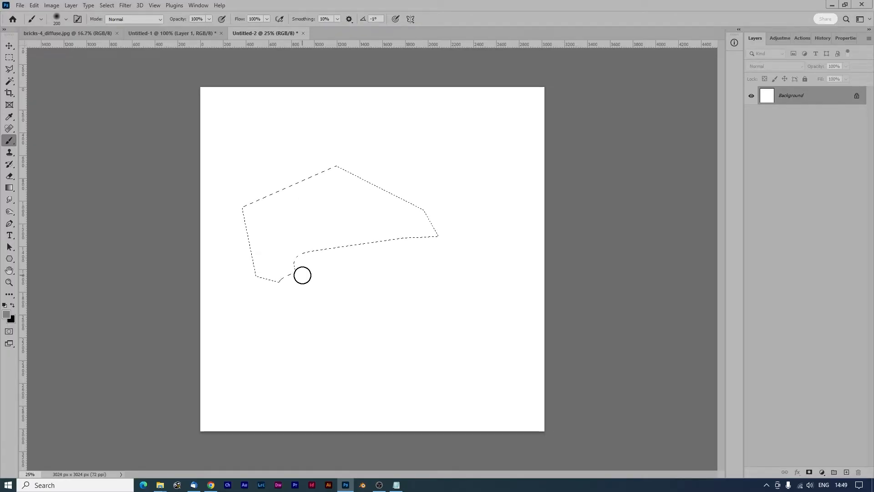
Deselect the polygon on the blank canvas, and open the Quick Mask options on the brick image to review the Color Indicates and color settings
{"action": "key", "text": "ctrl+d"}
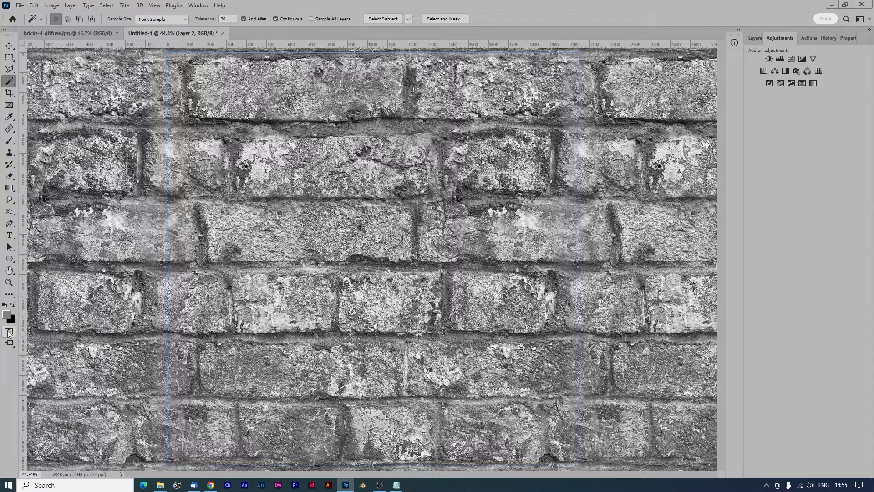
{"action": "double_click", "coordinate": [8, 332]}
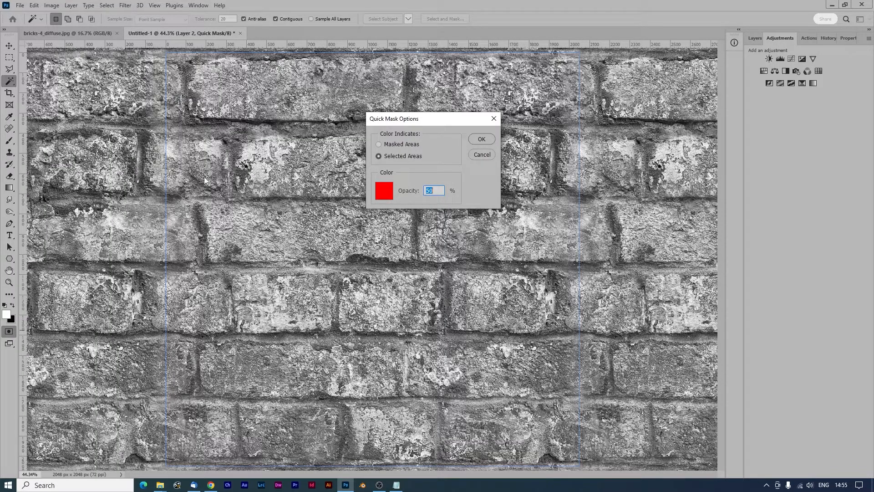
{"action": "left_click", "coordinate": [392, 196]}
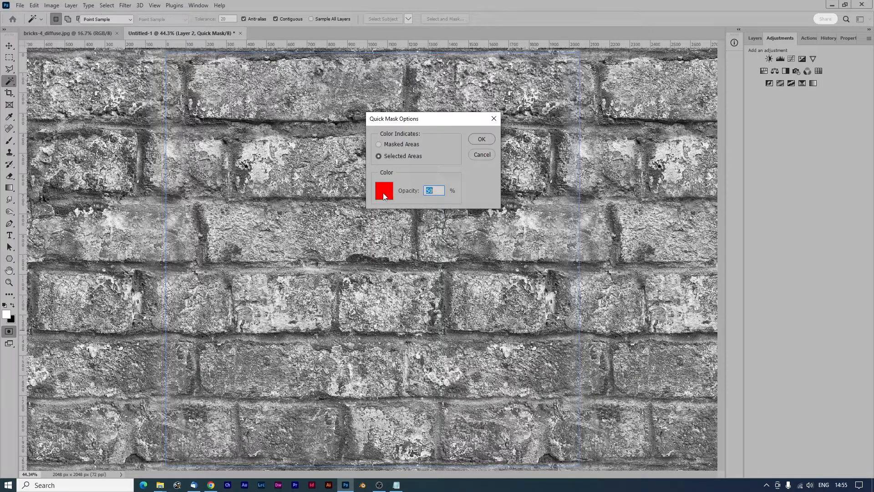
{"action": "left_click", "coordinate": [525, 122]}
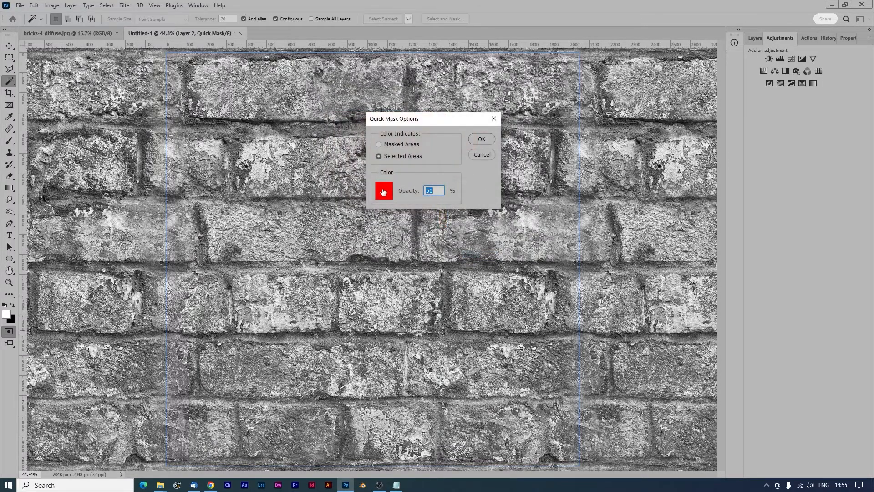
{"action": "left_click", "coordinate": [395, 144]}
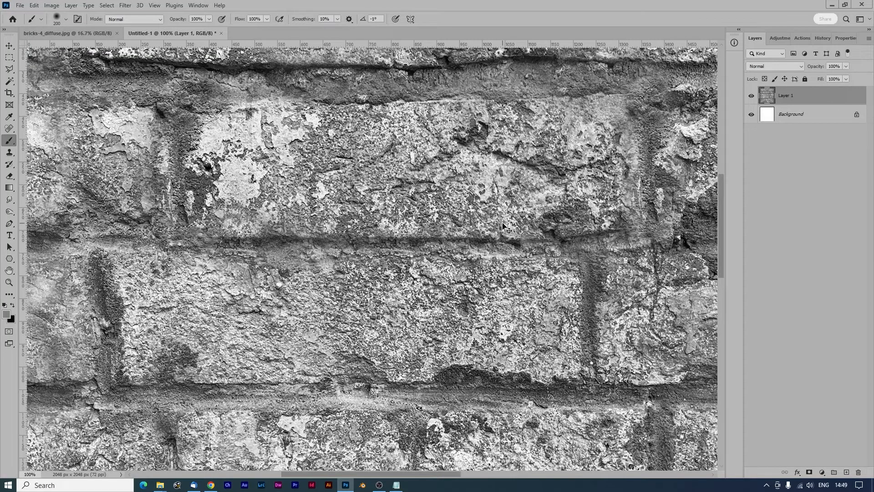
Enter Quick Mask mode on the greyscale brick layer and make black the foreground colour
{"action": "key", "text": "ctrl+d"}
{"action": "key", "text": "q"}
{"action": "key", "text": "ctrl+plus"}
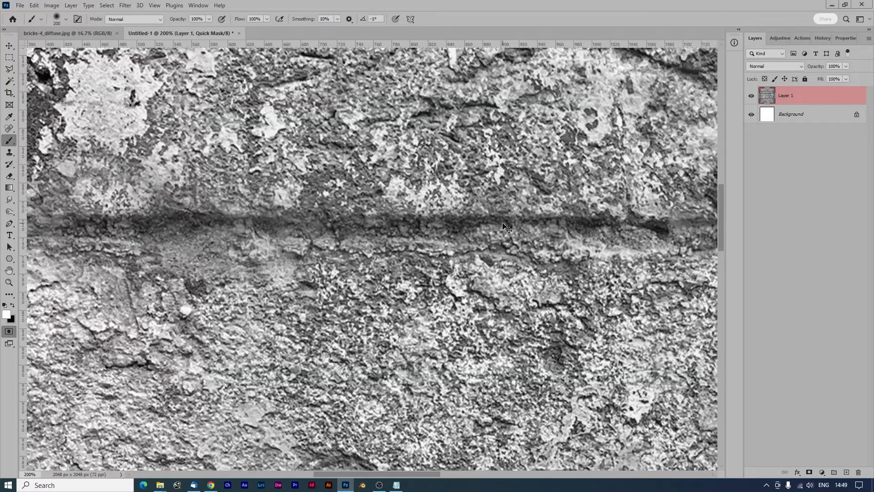
{"action": "key", "text": "ctrl+minus"}
{"action": "key", "text": "ctrl+minus"}
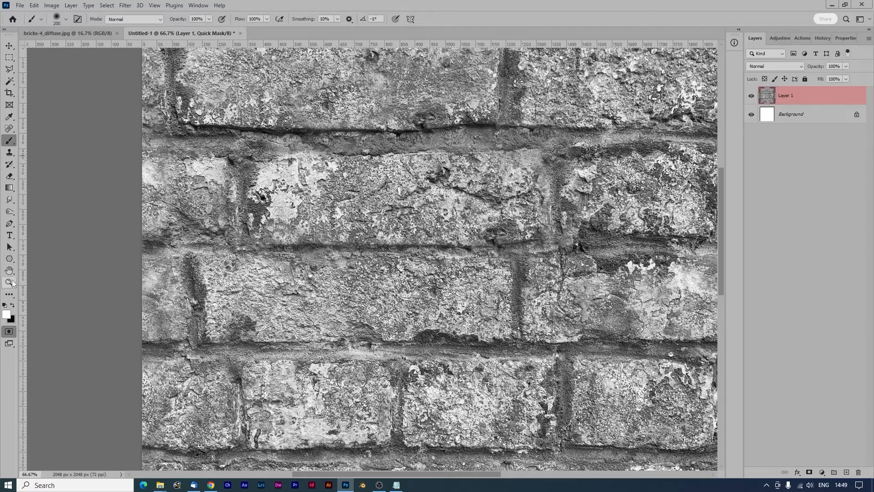
{"action": "left_click", "coordinate": [12, 305]}
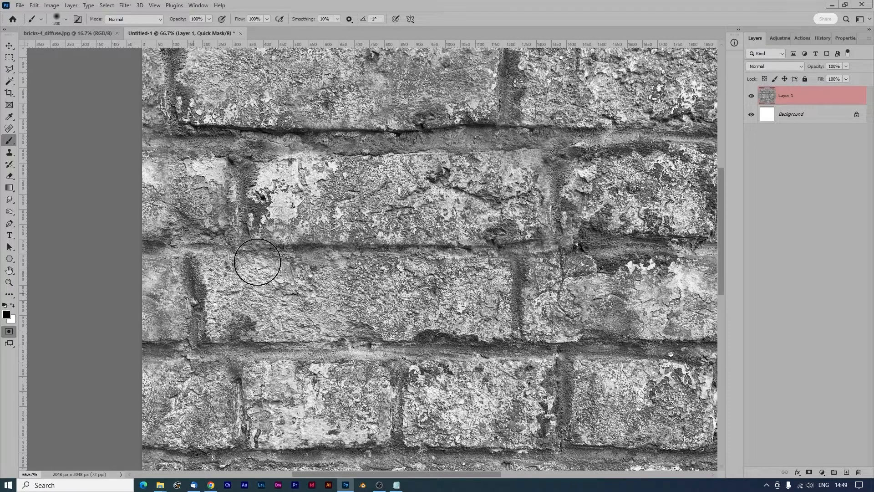
Increase the round brush's hardness and reduce its size to 80 pixels for masking the top row of bricks
{"action": "right_click", "coordinate": [276, 194]}
{"action": "left_click_drag", "start_coordinate": [342, 235], "coordinate": [403, 236]}
{"action": "left_click_drag", "start_coordinate": [530, 99], "coordinate": [501, 257]}
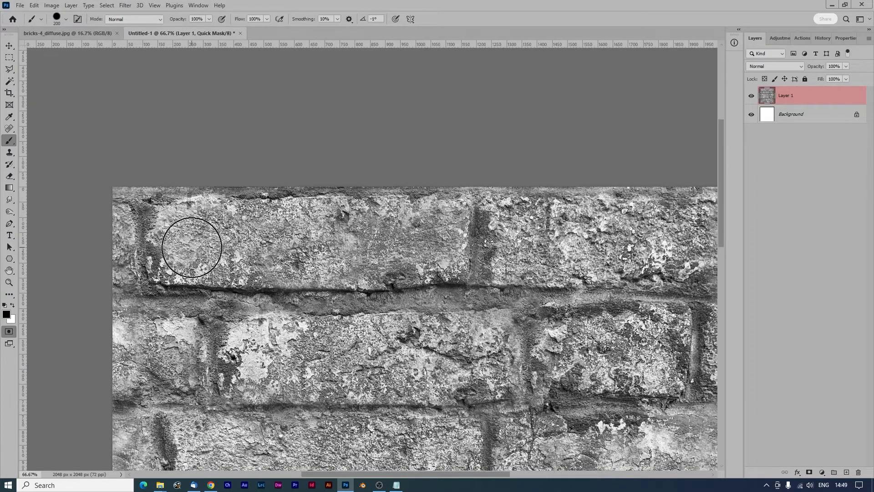
{"action": "key", "text": "bracketleft"}
{"action": "key", "text": "bracketleft"}
{"action": "key", "text": "bracketleft"}
{"action": "key", "text": "bracketleft"}
{"action": "key", "text": "bracketleft"}
{"action": "key", "text": "bracketleft"}
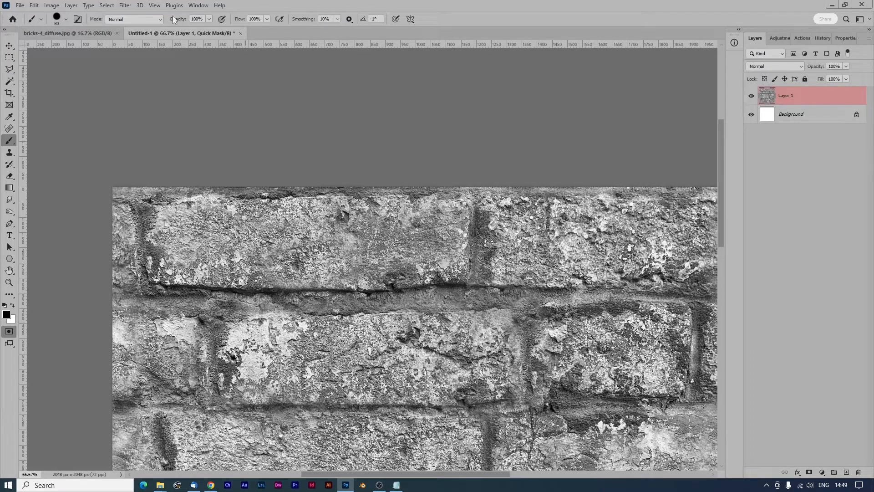
Turn on Pattern Preview and paint an outline around the top row's first long brick in the quick mask, reducing the brush to 40 px
{"action": "left_click", "coordinate": [152, 6]}
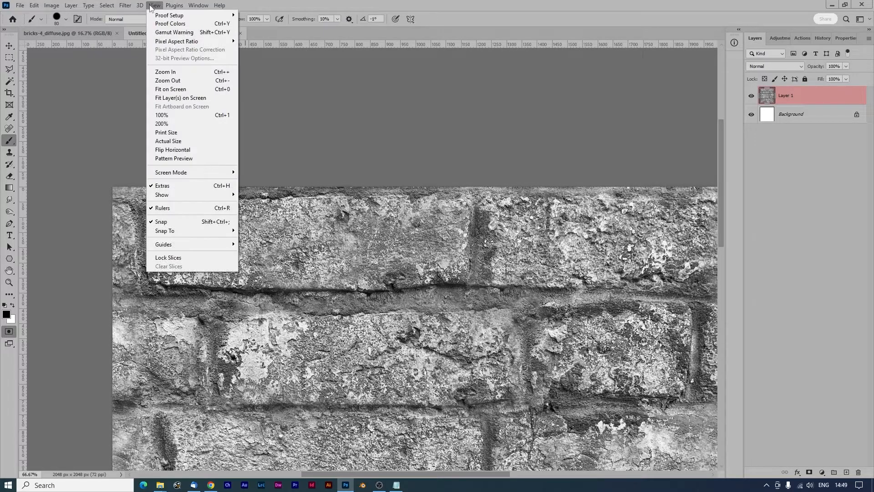
{"action": "left_click", "coordinate": [178, 158]}
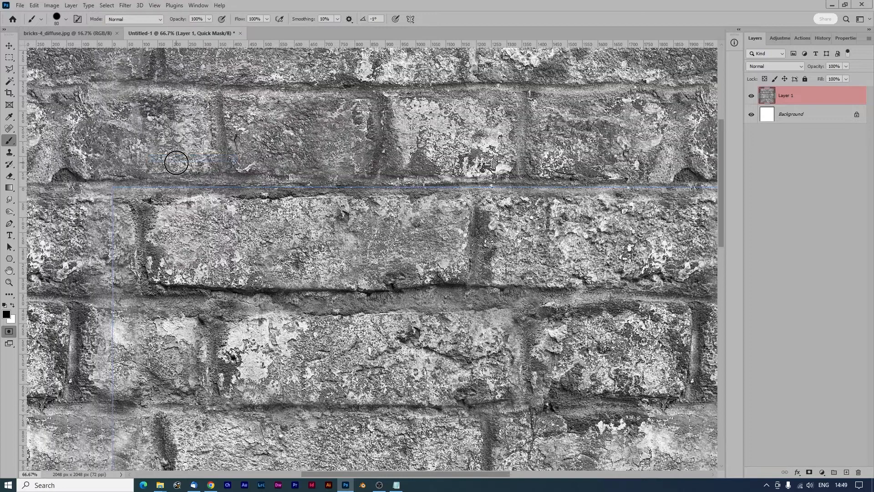
{"action": "mouse_move", "coordinate": [108, 208]}
{"action": "left_mouse_down"}
{"action": "mouse_move", "coordinate": [118, 220]}
{"action": "mouse_move", "coordinate": [121, 277]}
{"action": "mouse_move", "coordinate": [107, 278]}
{"action": "mouse_move", "coordinate": [156, 273]}
{"action": "mouse_move", "coordinate": [145, 242]}
{"action": "mouse_move", "coordinate": [150, 203]}
{"action": "mouse_move", "coordinate": [248, 203]}
{"action": "left_mouse_up"}
{"action": "key", "text": "bracketleft"}
{"action": "key", "text": "bracketleft"}
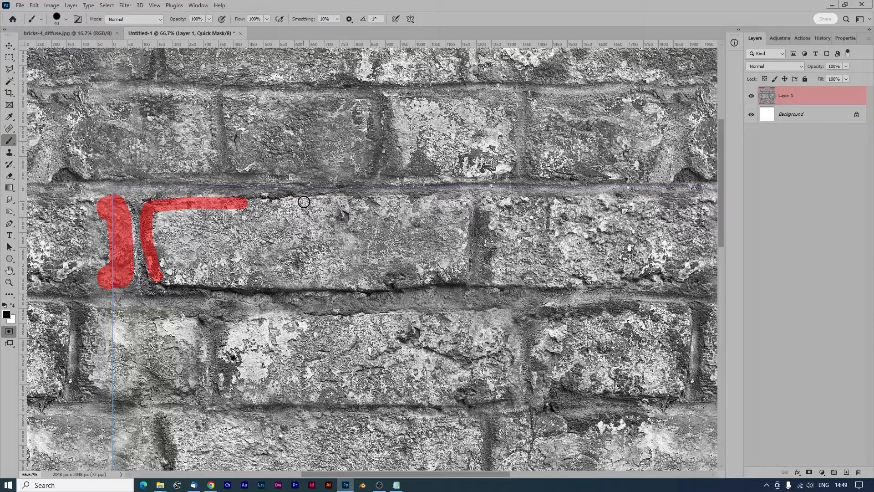
{"action": "left_click", "coordinate": [305, 204], "text": "shift"}
{"action": "left_click", "coordinate": [397, 202], "text": "shift"}
{"action": "mouse_move", "coordinate": [433, 198]}
{"action": "left_mouse_down"}
{"action": "mouse_move", "coordinate": [462, 196]}
{"action": "mouse_move", "coordinate": [467, 210]}
{"action": "left_mouse_up"}
{"action": "mouse_move", "coordinate": [464, 262]}
{"action": "left_mouse_down"}
{"action": "mouse_move", "coordinate": [452, 275]}
{"action": "mouse_move", "coordinate": [155, 275]}
{"action": "left_mouse_up"}
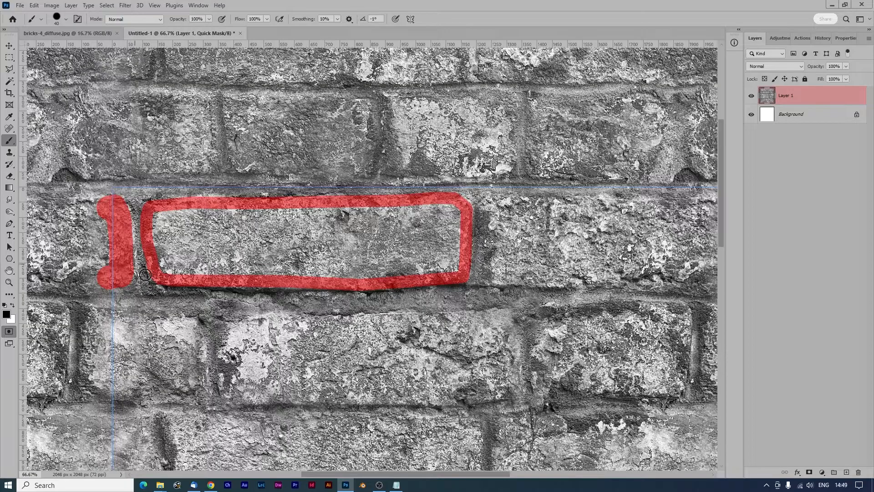
Outline the neighbouring top-row brick in the quick mask, joining it to the painted strip at the tile's vertical edge
{"action": "left_click_drag", "start_coordinate": [308, 232], "coordinate": [241, 220]}
{"action": "mouse_move", "coordinate": [342, 223]}
{"action": "left_mouse_down"}
{"action": "mouse_move", "coordinate": [255, 224]}
{"action": "mouse_move", "coordinate": [130, 197]}
{"action": "left_mouse_up"}
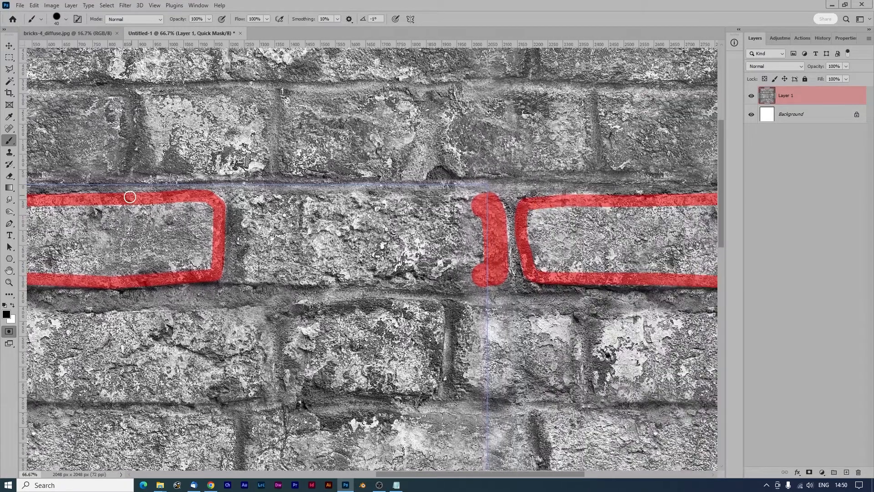
{"action": "left_click_drag", "start_coordinate": [283, 212], "coordinate": [196, 229]}
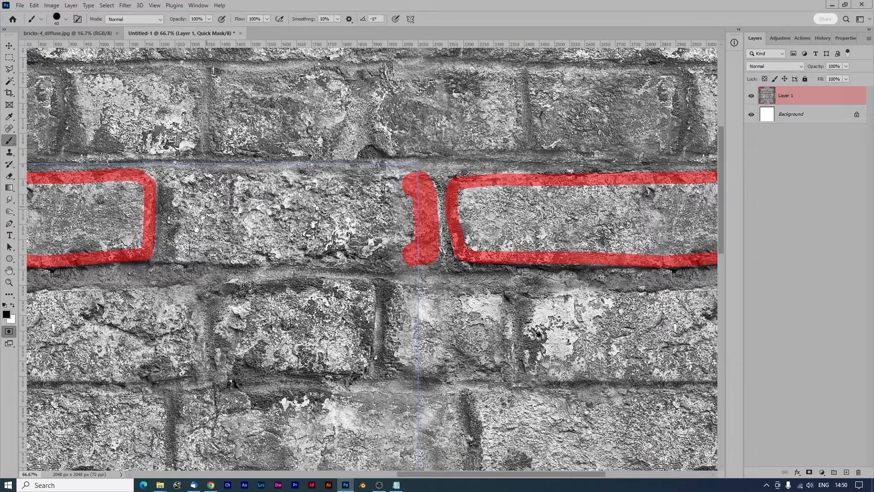
{"action": "left_click", "coordinate": [175, 256]}
{"action": "left_click", "coordinate": [175, 229], "text": "shift"}
{"action": "left_click", "coordinate": [175, 179], "text": "shift"}
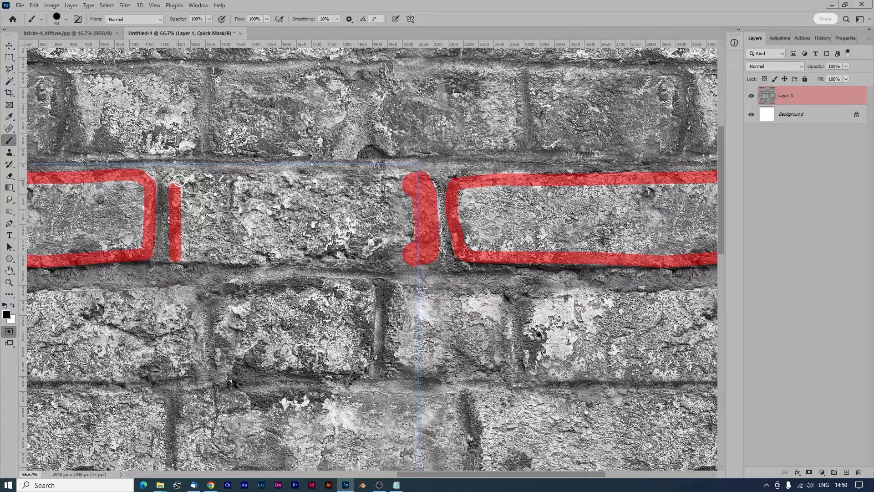
{"action": "left_click", "coordinate": [230, 178], "text": "shift"}
{"action": "left_click", "coordinate": [301, 179], "text": "shift"}
{"action": "left_click", "coordinate": [362, 179], "text": "shift"}
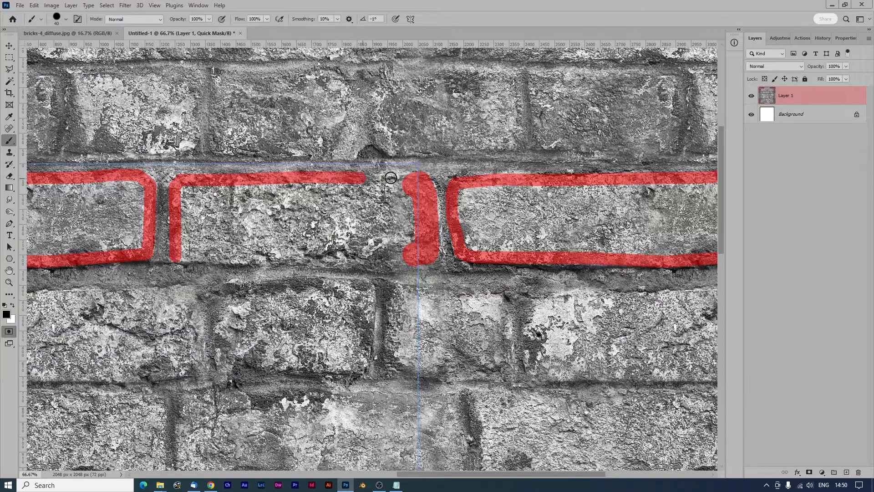
{"action": "left_click", "coordinate": [416, 179], "text": "shift"}
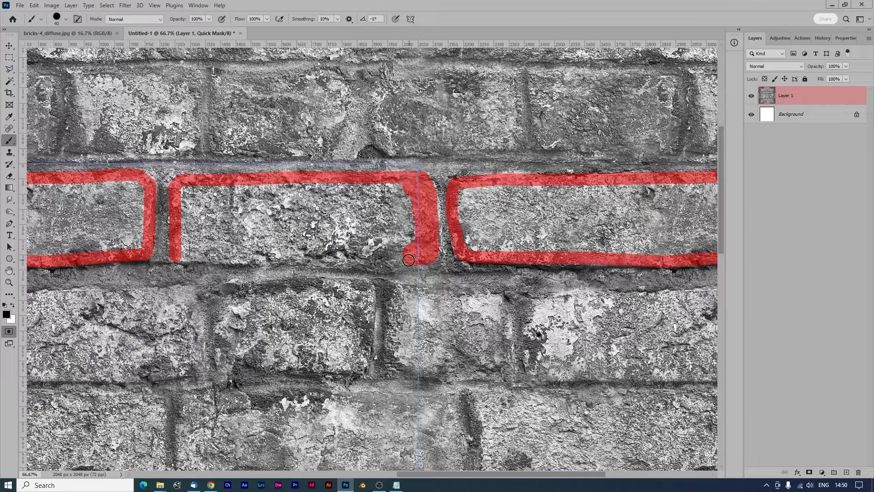
{"action": "left_click", "coordinate": [291, 254], "text": "shift"}
{"action": "left_click", "coordinate": [182, 258], "text": "shift"}
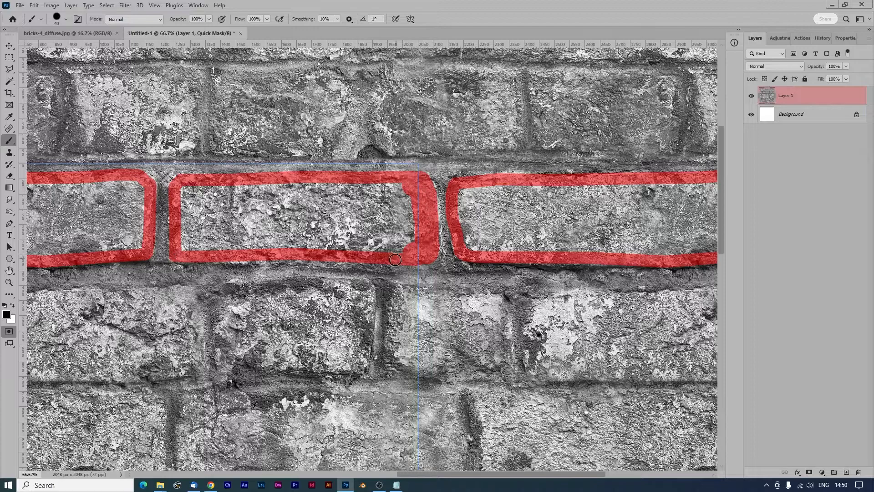
Paint closed quick mask outlines around all remaining bricks in the lower rows, including those crossing the tile edges
{"action": "left_click_drag", "start_coordinate": [157, 250], "coordinate": [491, 163]}
{"action": "left_click_drag", "start_coordinate": [261, 181], "coordinate": [287, 157]}
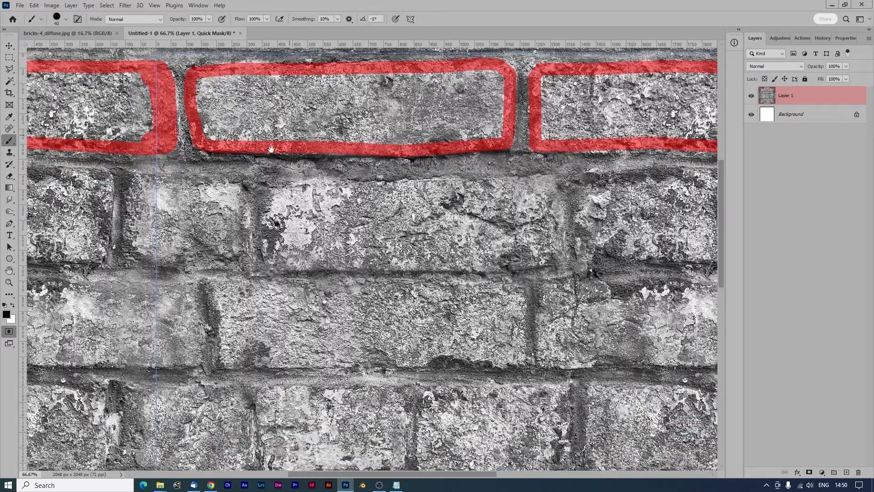
{"action": "mouse_move", "coordinate": [152, 177]}
{"action": "left_mouse_down"}
{"action": "mouse_move", "coordinate": [207, 177]}
{"action": "mouse_move", "coordinate": [126, 191]}
{"action": "mouse_move", "coordinate": [152, 175]}
{"action": "left_mouse_up"}
{"action": "mouse_move", "coordinate": [269, 180]}
{"action": "left_mouse_down"}
{"action": "mouse_move", "coordinate": [527, 264]}
{"action": "mouse_move", "coordinate": [268, 179]}
{"action": "left_mouse_up"}
{"action": "mouse_move", "coordinate": [357, 180]}
{"action": "left_mouse_down"}
{"action": "mouse_move", "coordinate": [266, 173]}
{"action": "mouse_move", "coordinate": [72, 187]}
{"action": "left_mouse_up"}
{"action": "mouse_move", "coordinate": [288, 186]}
{"action": "left_mouse_down"}
{"action": "mouse_move", "coordinate": [439, 253]}
{"action": "mouse_move", "coordinate": [289, 184]}
{"action": "left_mouse_up"}
{"action": "left_click_drag", "start_coordinate": [290, 185], "coordinate": [201, 53]}
{"action": "mouse_move", "coordinate": [432, 160]}
{"action": "left_mouse_down"}
{"action": "mouse_move", "coordinate": [425, 160]}
{"action": "mouse_move", "coordinate": [448, 198]}
{"action": "mouse_move", "coordinate": [444, 235]}
{"action": "left_mouse_up"}
{"action": "left_click_drag", "start_coordinate": [444, 236], "coordinate": [672, 243]}
{"action": "mouse_move", "coordinate": [71, 241]}
{"action": "left_mouse_down"}
{"action": "mouse_move", "coordinate": [61, 165]}
{"action": "mouse_move", "coordinate": [296, 243]}
{"action": "mouse_move", "coordinate": [69, 242]}
{"action": "left_mouse_up"}
{"action": "left_click_drag", "start_coordinate": [68, 242], "coordinate": [222, 141]}
{"action": "mouse_move", "coordinate": [128, 171]}
{"action": "left_mouse_down"}
{"action": "mouse_move", "coordinate": [269, 181]}
{"action": "mouse_move", "coordinate": [125, 246]}
{"action": "mouse_move", "coordinate": [124, 221]}
{"action": "left_mouse_up"}
{"action": "key", "text": "ctrl+z"}
{"action": "mouse_move", "coordinate": [282, 250]}
{"action": "left_mouse_down"}
{"action": "mouse_move", "coordinate": [417, 201]}
{"action": "mouse_move", "coordinate": [285, 246]}
{"action": "left_mouse_up"}
{"action": "left_click_drag", "start_coordinate": [453, 169], "coordinate": [192, 152]}
{"action": "left_click_drag", "start_coordinate": [195, 151], "coordinate": [194, 151]}
{"action": "left_click_drag", "start_coordinate": [414, 253], "coordinate": [399, 172]}
{"action": "mouse_move", "coordinate": [402, 172]}
{"action": "left_mouse_down"}
{"action": "mouse_move", "coordinate": [118, 245]}
{"action": "mouse_move", "coordinate": [402, 177]}
{"action": "left_mouse_up"}
{"action": "left_click_drag", "start_coordinate": [118, 177], "coordinate": [126, 233]}
{"action": "left_click_drag", "start_coordinate": [126, 214], "coordinate": [402, 199]}
{"action": "mouse_move", "coordinate": [364, 159]}
{"action": "left_mouse_down"}
{"action": "mouse_move", "coordinate": [291, 158]}
{"action": "mouse_move", "coordinate": [372, 192]}
{"action": "mouse_move", "coordinate": [364, 159]}
{"action": "left_mouse_up"}
{"action": "mouse_move", "coordinate": [135, 250]}
{"action": "left_mouse_down"}
{"action": "mouse_move", "coordinate": [209, 254]}
{"action": "mouse_move", "coordinate": [137, 250]}
{"action": "left_mouse_up"}
{"action": "mouse_move", "coordinate": [291, 256]}
{"action": "left_mouse_down"}
{"action": "mouse_move", "coordinate": [321, 325]}
{"action": "mouse_move", "coordinate": [292, 256]}
{"action": "left_mouse_up"}
{"action": "left_click_drag", "start_coordinate": [435, 257], "coordinate": [205, 248]}
{"action": "mouse_move", "coordinate": [205, 248]}
{"action": "left_mouse_down"}
{"action": "mouse_move", "coordinate": [338, 314]}
{"action": "mouse_move", "coordinate": [224, 236]}
{"action": "left_mouse_up"}
{"action": "left_click_drag", "start_coordinate": [275, 228], "coordinate": [146, 234]}
{"action": "left_click_drag", "start_coordinate": [208, 216], "coordinate": [397, 242]}
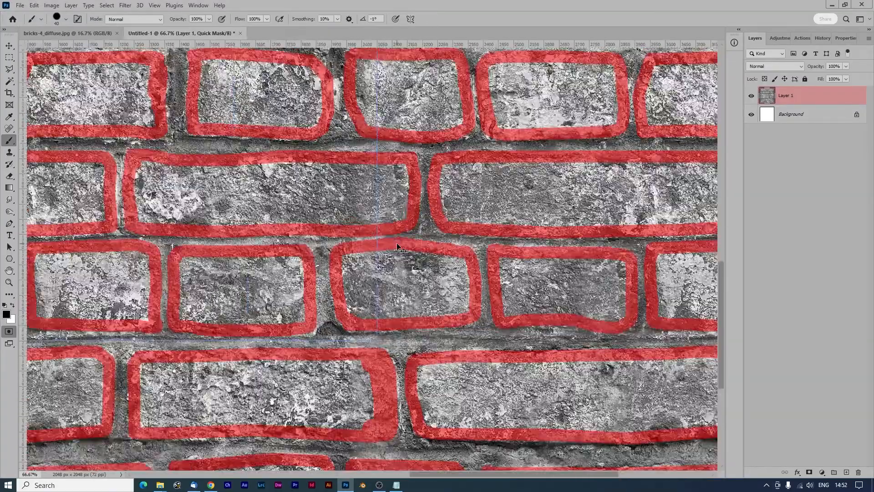
Select the unpainted interiors of the outlined bricks in the first two rows with the Magic Wand, including both parts of the edge-crossing brick
{"action": "key", "text": "ctrl+minus"}
{"action": "key", "text": "ctrl+minus"}
{"action": "key", "text": "ctrl+minus"}
{"action": "key", "text": "ctrl+plus"}
{"action": "key", "text": "ctrl+plus"}
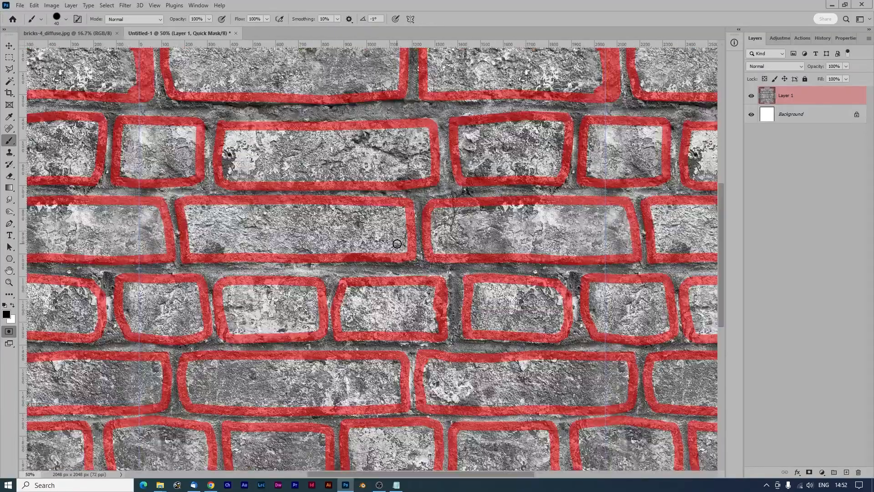
{"action": "left_click_drag", "start_coordinate": [185, 284], "coordinate": [132, 366]}
{"action": "key", "text": "w"}
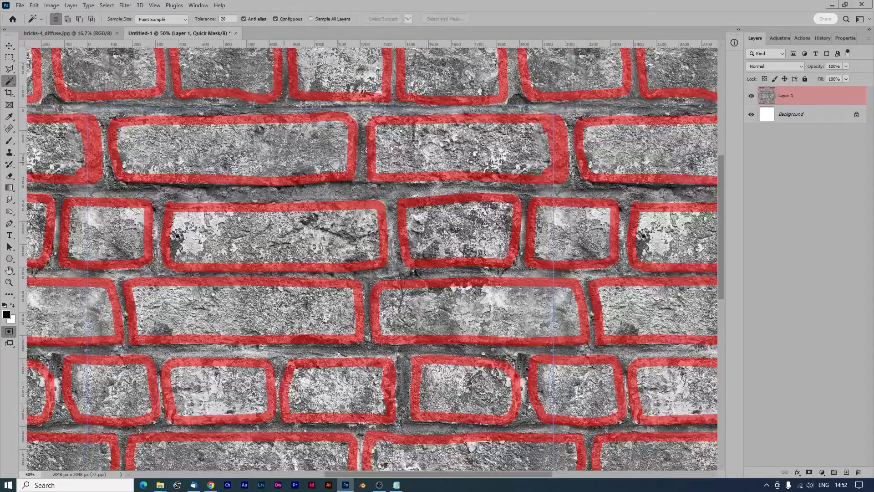
{"action": "left_click", "coordinate": [179, 133]}
{"action": "left_click", "coordinate": [453, 133], "text": "shift"}
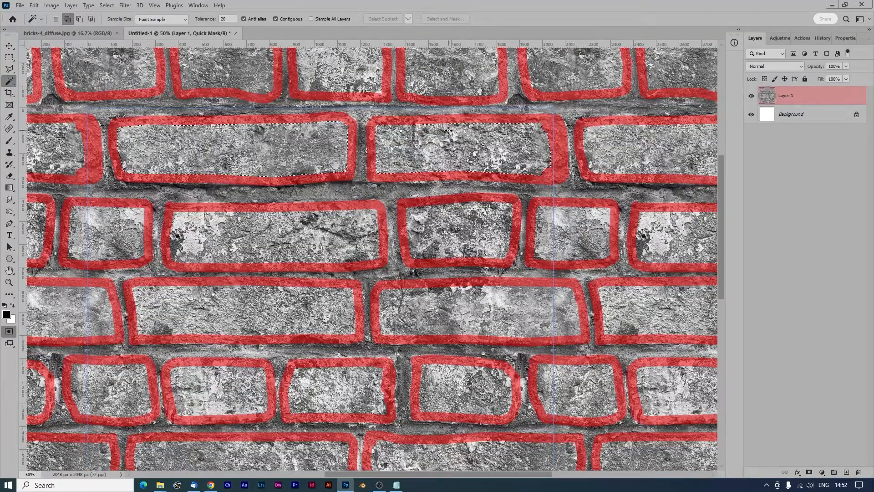
{"action": "left_click", "coordinate": [545, 230], "text": "shift"}
{"action": "left_click", "coordinate": [462, 224], "text": "shift"}
{"action": "left_click", "coordinate": [296, 228], "text": "shift"}
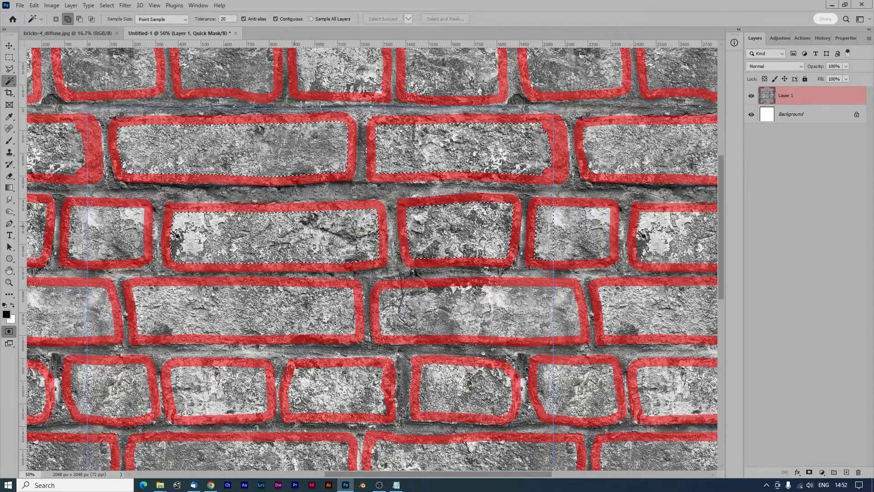
{"action": "left_click", "coordinate": [121, 227], "text": "shift"}
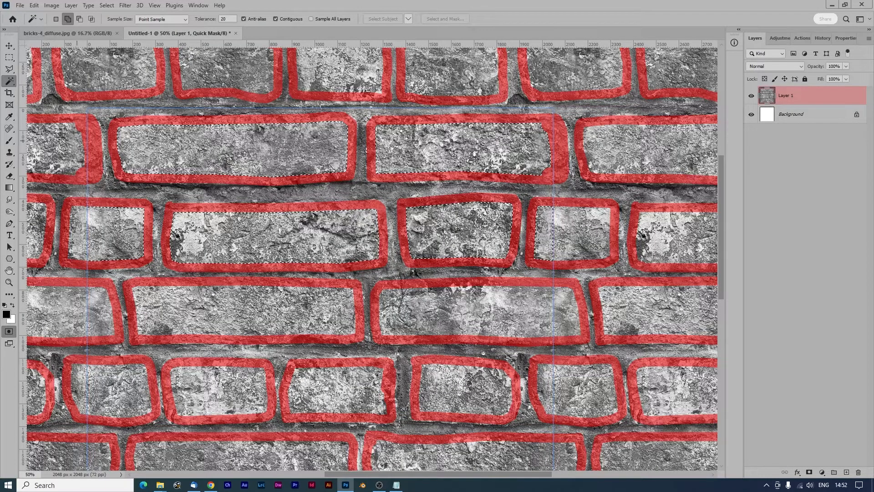
Add the interiors of the outlined bricks in the remaining rows to the Magic Wand selection
{"action": "scroll", "coordinate": [159, 290], "scroll_direction": "down", "scroll_amount": 3}
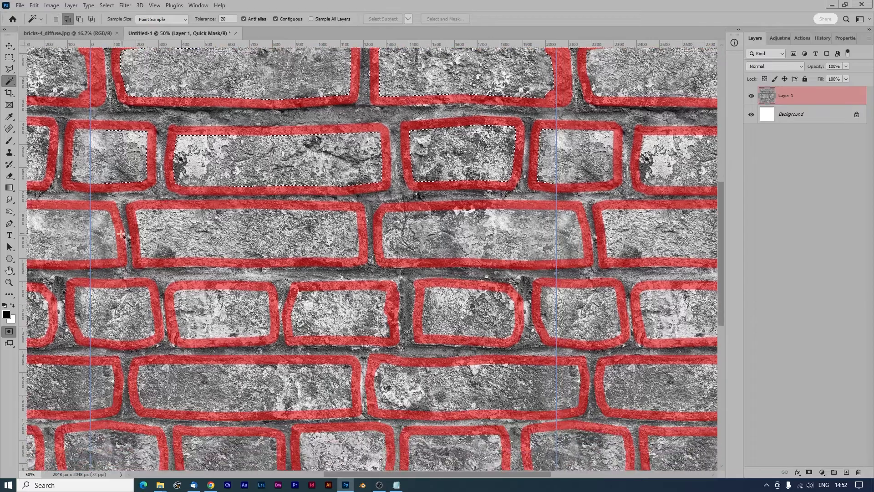
{"action": "left_click", "coordinate": [109, 235], "text": "shift"}
{"action": "left_click", "coordinate": [353, 230], "text": "shift"}
{"action": "left_click", "coordinate": [474, 228], "text": "shift"}
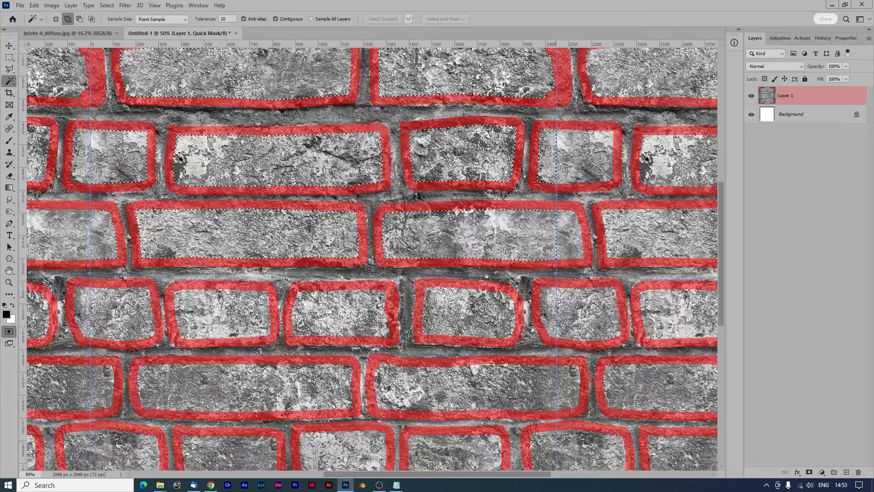
{"action": "left_click", "coordinate": [471, 294], "text": "shift"}
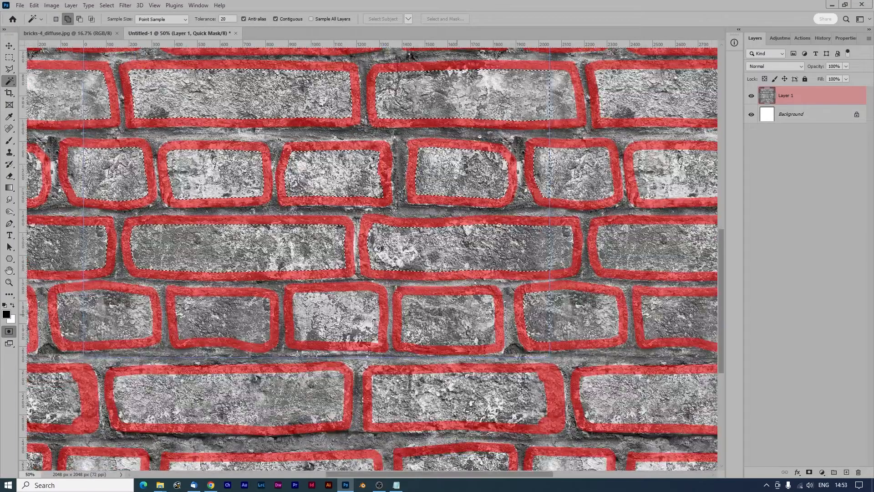
{"action": "left_click_drag", "start_coordinate": [267, 123], "coordinate": [291, 268]}
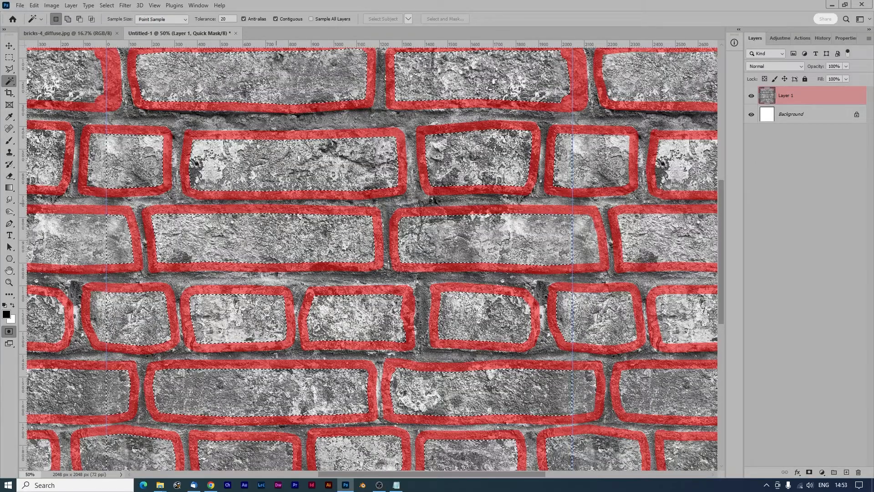
Expand the selection of the brick interiors by 5 pixels
{"action": "left_click", "coordinate": [110, 6]}
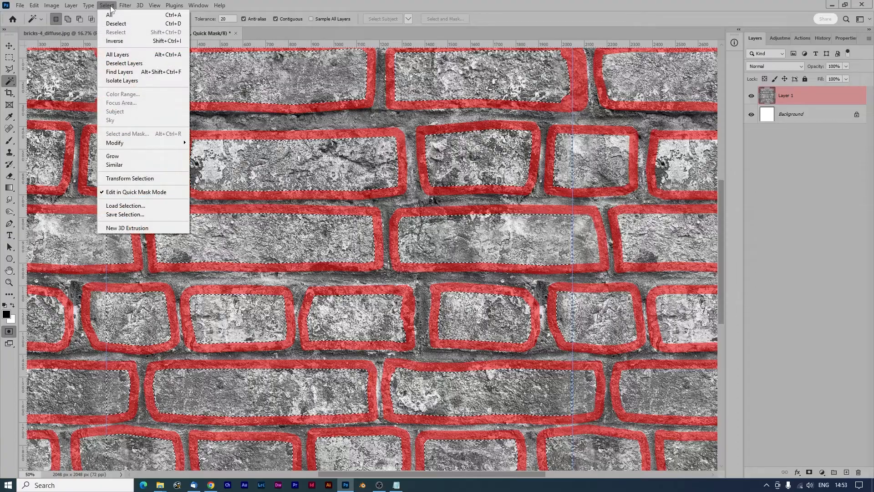
{"action": "mouse_move", "coordinate": [125, 146]}
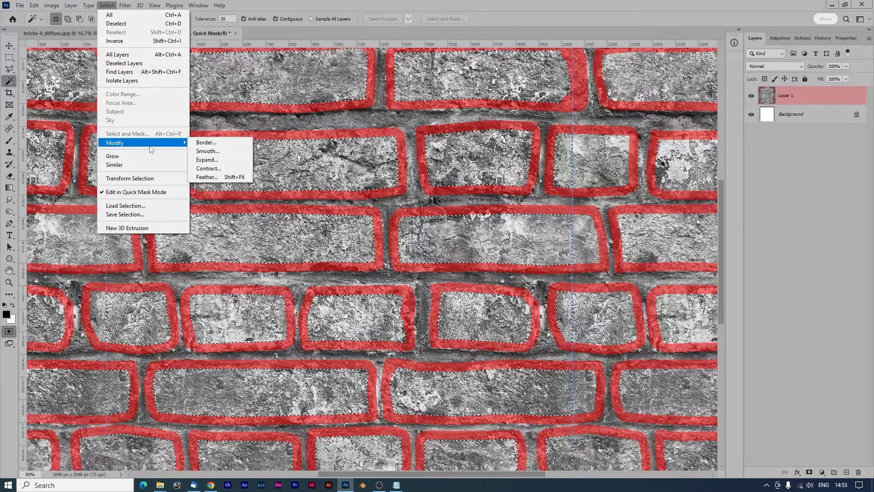
{"action": "left_click", "coordinate": [207, 162]}
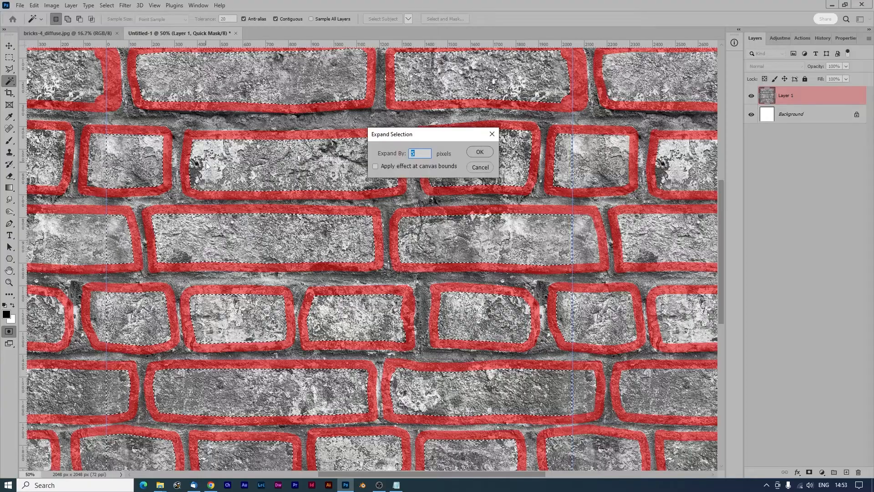
{"action": "key", "text": "Return"}
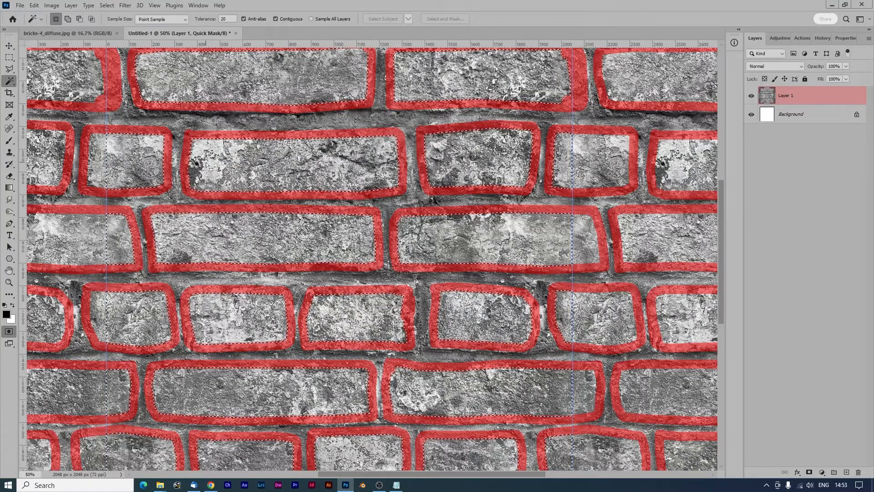
Swap the foreground and background colours, fill the expanded selection with black in the quick mask, and deselect
{"action": "key", "text": "ctrl+plus"}
{"action": "key", "text": "ctrl+plus"}
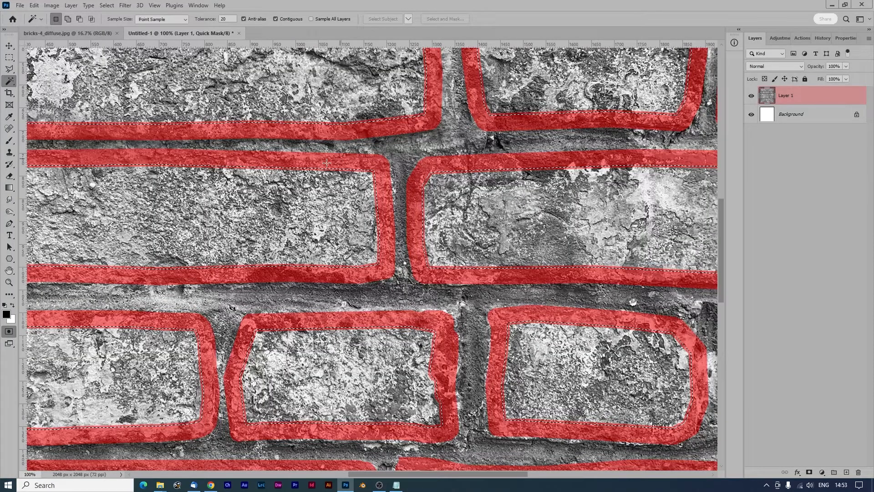
{"action": "key", "text": "x"}
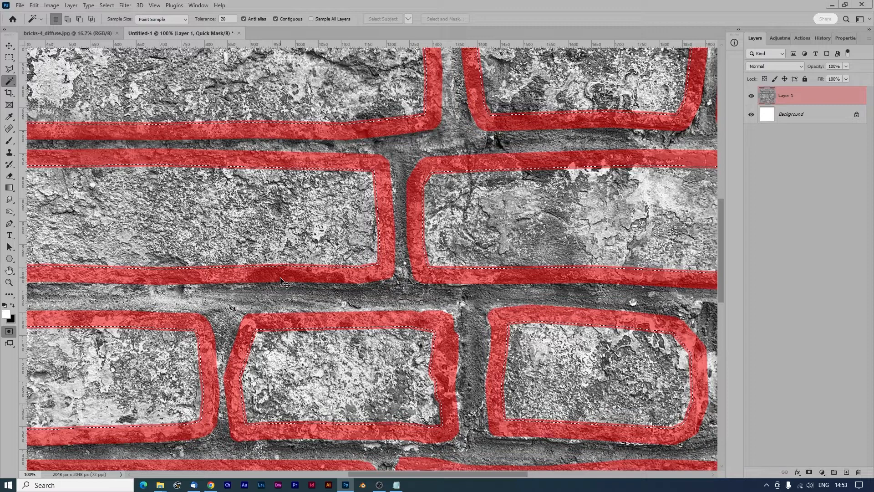
{"action": "key", "text": "Delete"}
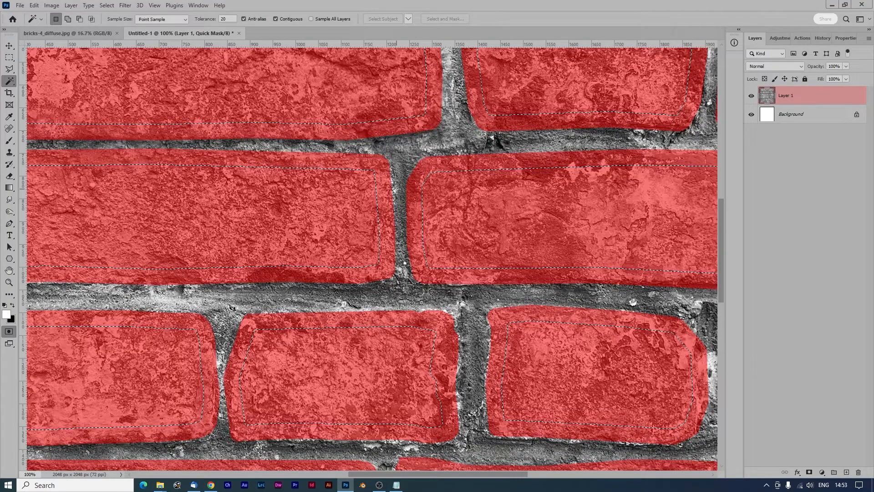
{"action": "key", "text": "ctrl+d"}
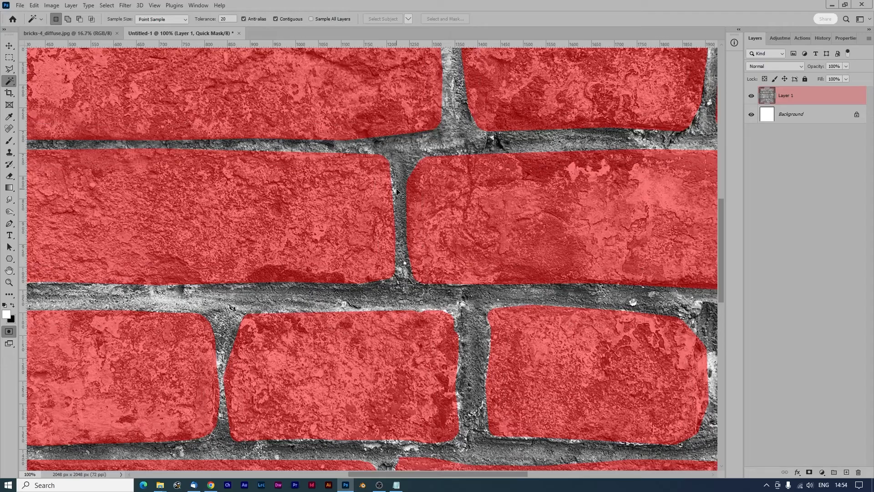
Exit Quick Mask mode to load the brick shapes as a selection and copy them from Layer 1 to a new layer
{"action": "key", "text": "q"}
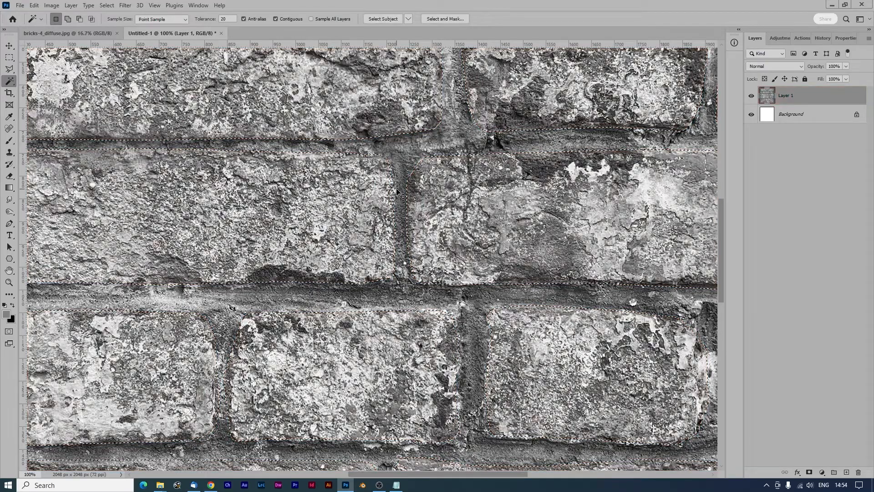
{"action": "key", "text": "ctrl+0"}
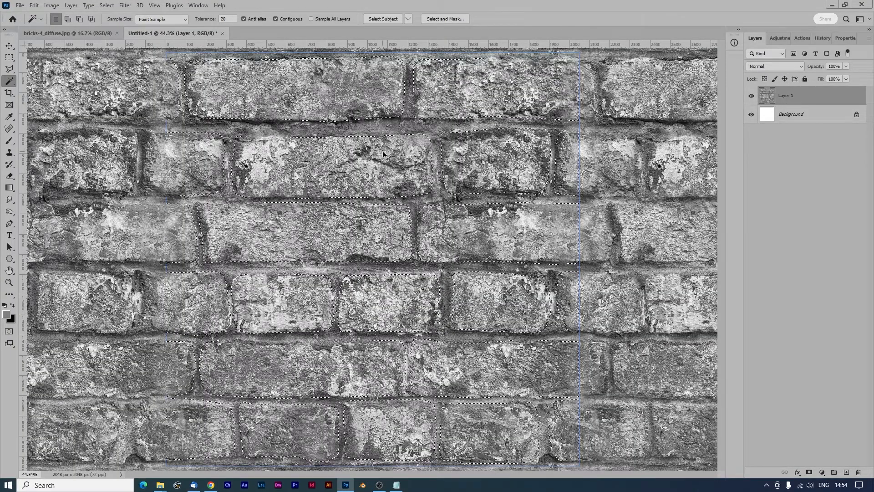
{"action": "key", "text": "ctrl+j"}
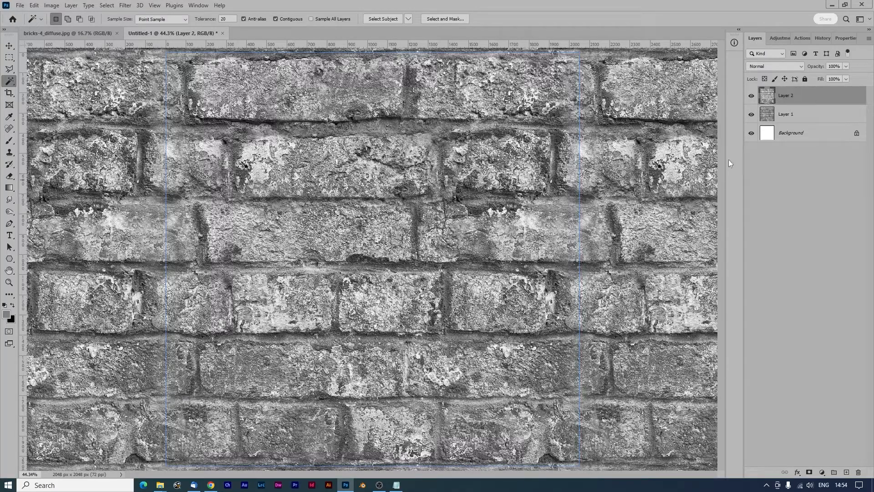
Hide Layer 1 and inspect the isolated bricks repeating across the pattern preview, both from afar and close up
{"action": "left_click", "coordinate": [751, 115]}
{"action": "key", "text": "ctrl+minus"}
{"action": "key", "text": "ctrl+minus"}
{"action": "key", "text": "ctrl+minus"}
{"action": "key", "text": "ctrl+minus"}
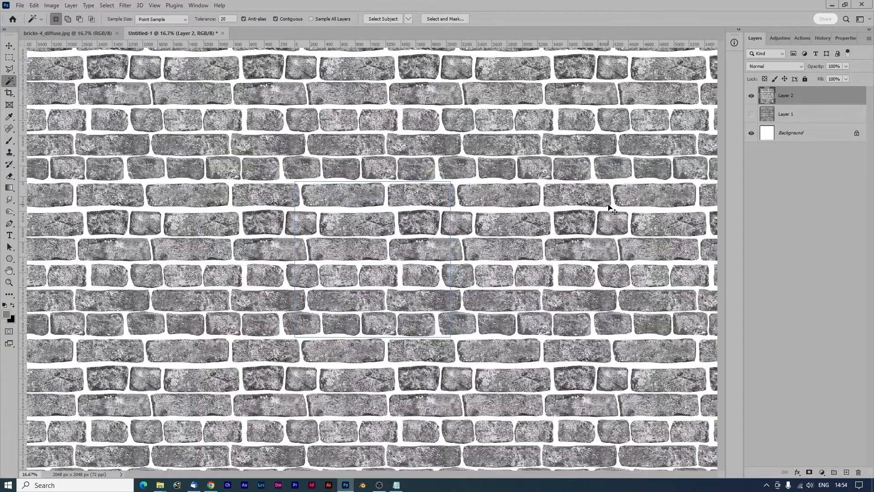
{"action": "key", "text": "ctrl+plus"}
{"action": "key", "text": "ctrl+plus"}
{"action": "key", "text": "ctrl+plus"}
{"action": "key", "text": "ctrl+plus"}
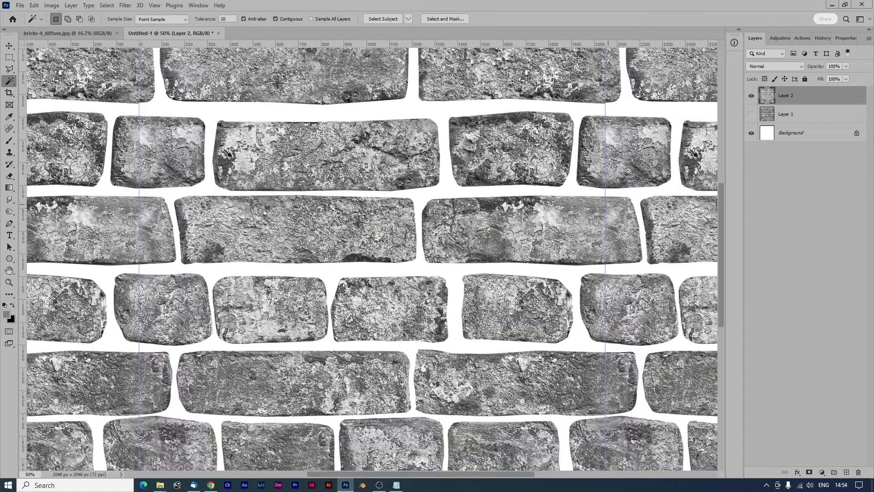
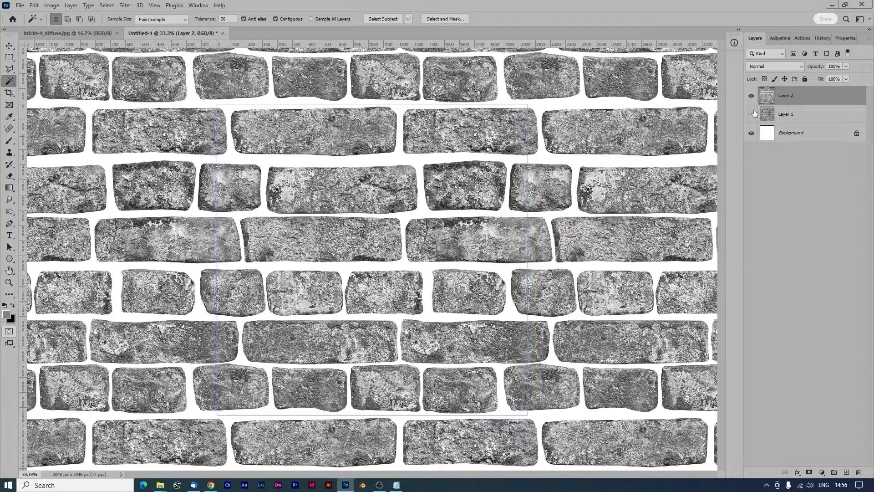
Select the entire canvas on the Background layer and fill it with black behind the isolated bricks
{"action": "left_click", "coordinate": [752, 114]}
{"action": "left_click", "coordinate": [788, 133]}
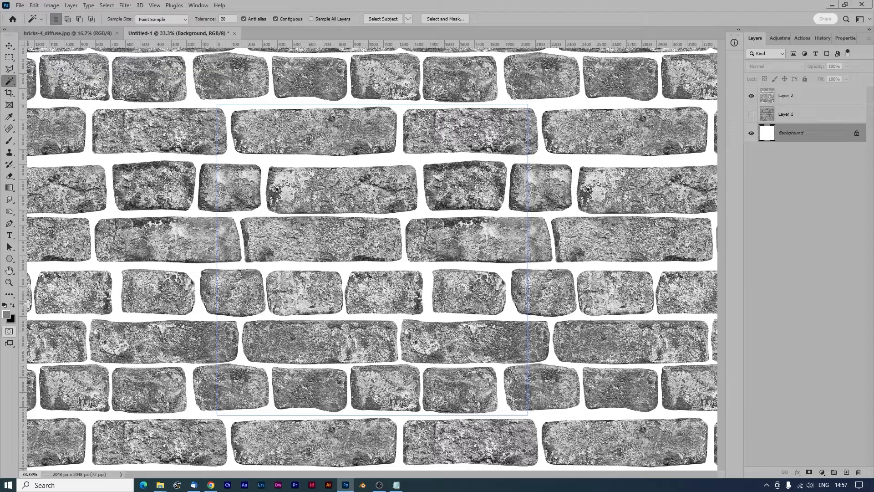
{"action": "key", "text": "ctrl+a"}
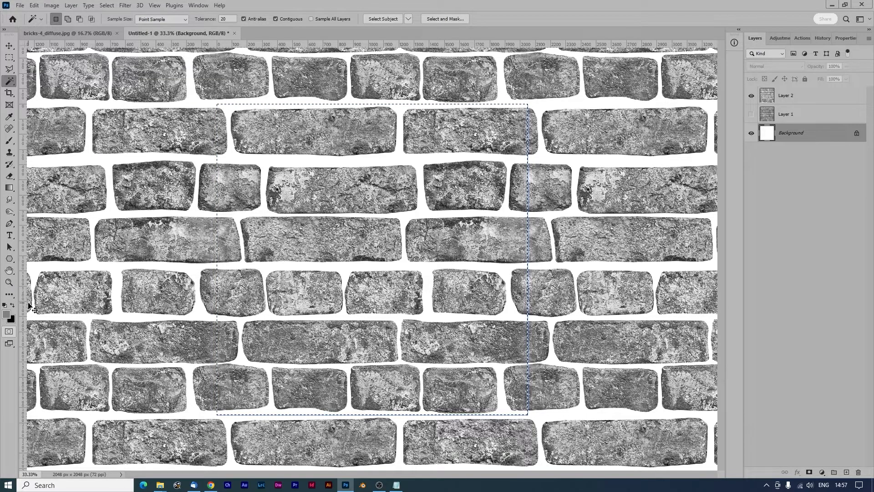
{"action": "key", "text": "ctrl+BackSpace"}
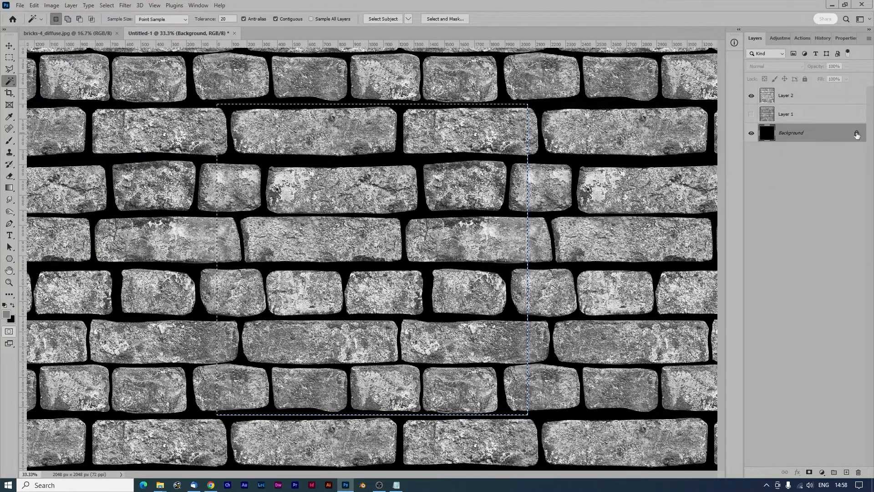
Duplicate the isolated bricks of Layer 2 to a new layer and hide the original Layer 2
{"action": "left_click", "coordinate": [766, 96]}
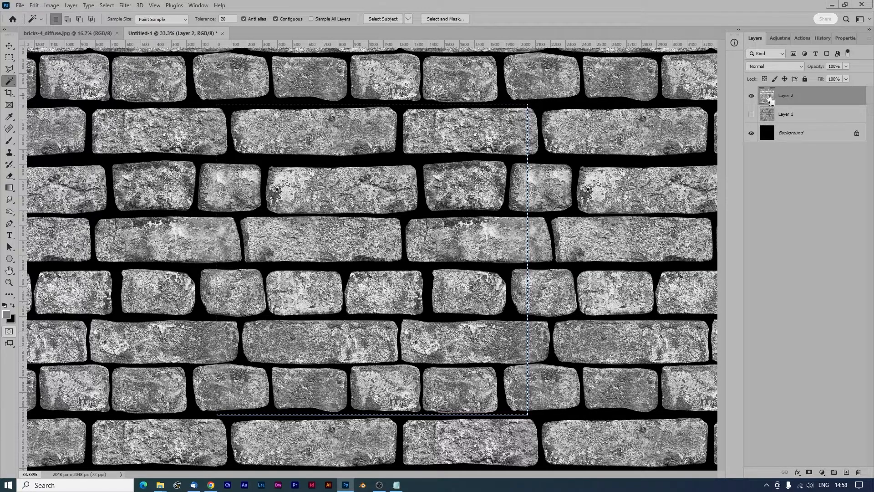
{"action": "key", "text": "ctrl+j"}
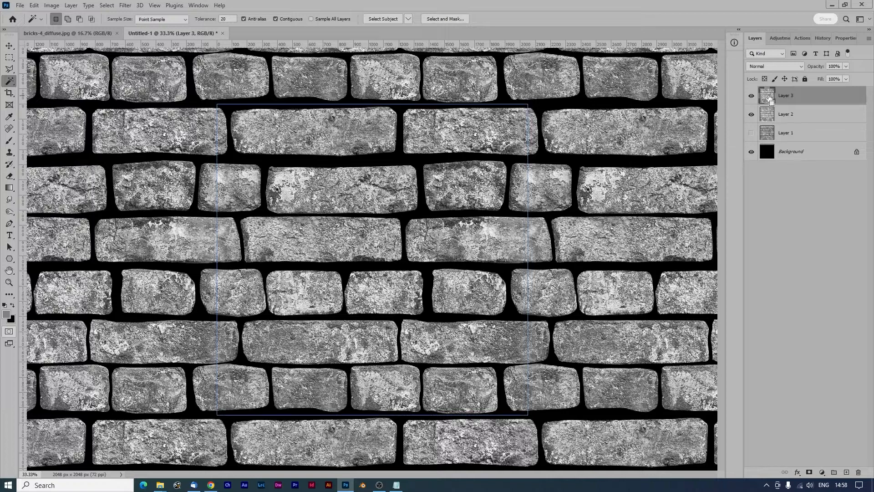
{"action": "left_click", "coordinate": [751, 115]}
Lighten the duplicated bricks with a Levels adjustment, raising the output black level to 221
{"action": "key", "text": "ctrl+l"}
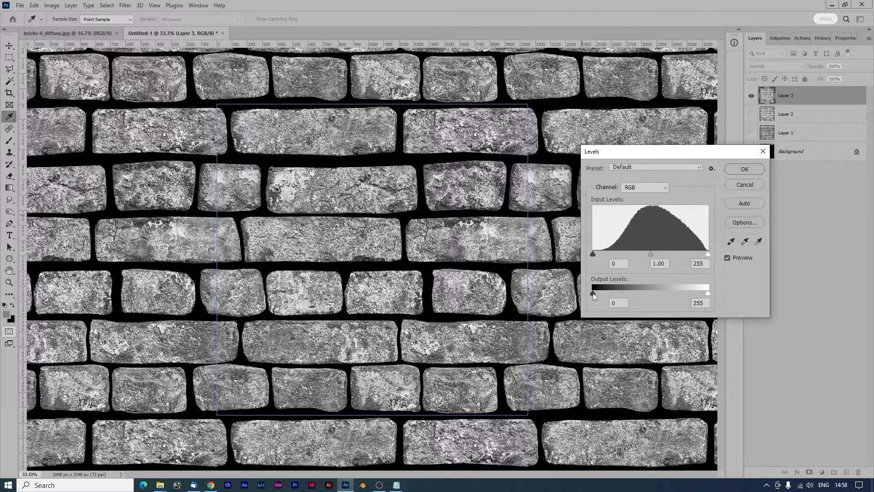
{"action": "left_click_drag", "start_coordinate": [593, 295], "coordinate": [693, 295]}
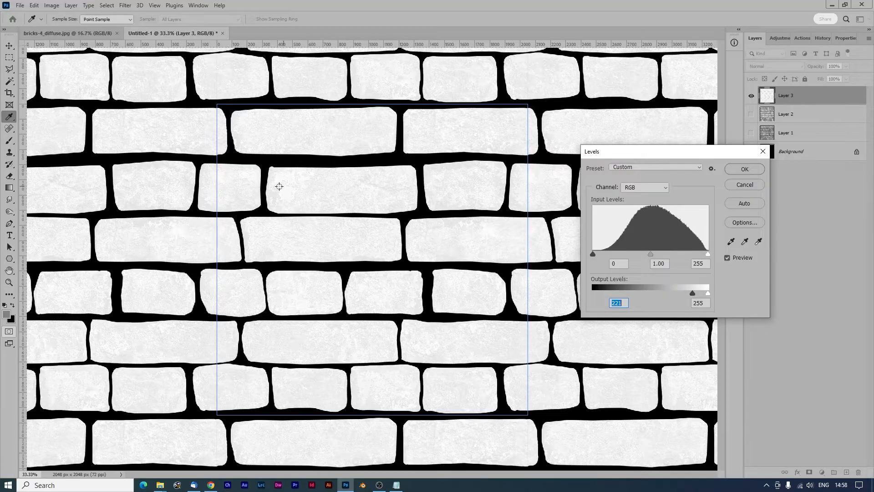
{"action": "left_click", "coordinate": [736, 170]}
{"action": "key", "text": "w"}
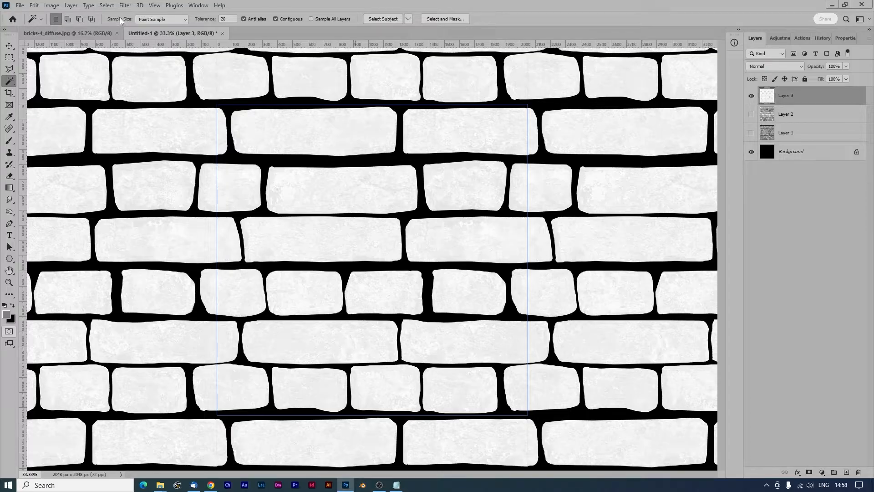
Soften the brick edges on Layer 3 with a Gaussian Blur of 12.5 pixels radius
{"action": "left_click", "coordinate": [124, 5]}
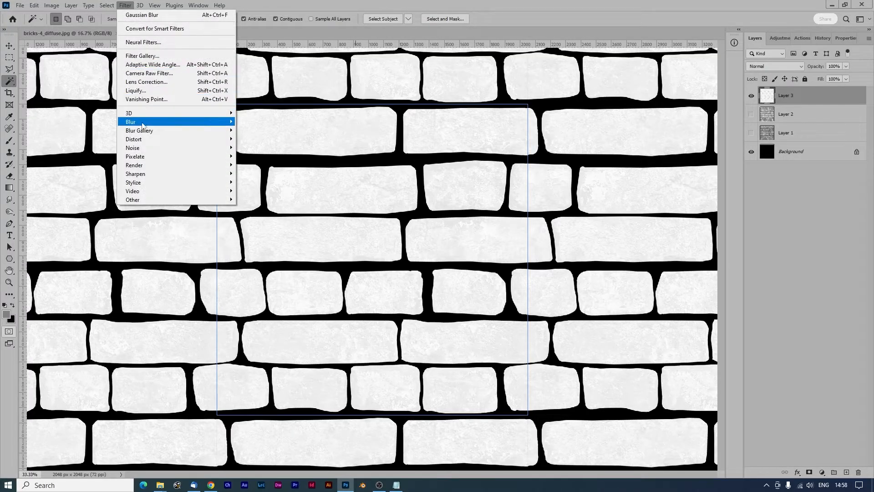
{"action": "mouse_move", "coordinate": [142, 123]}
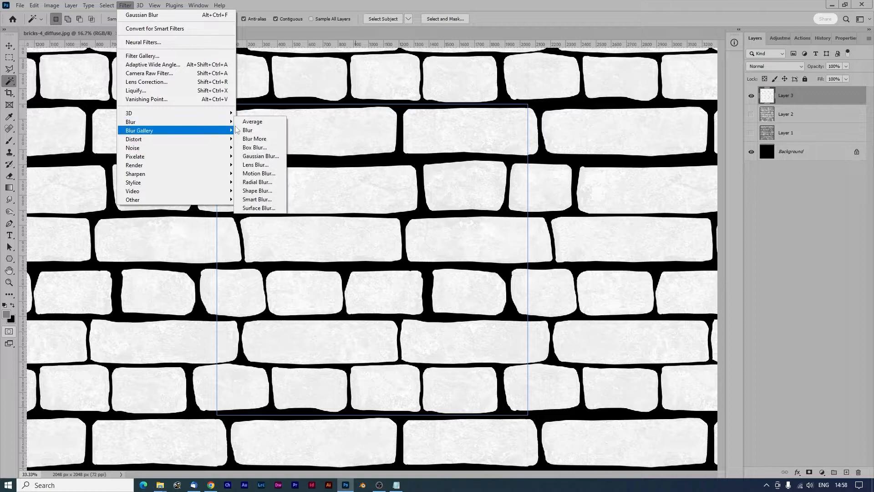
{"action": "left_click", "coordinate": [260, 156]}
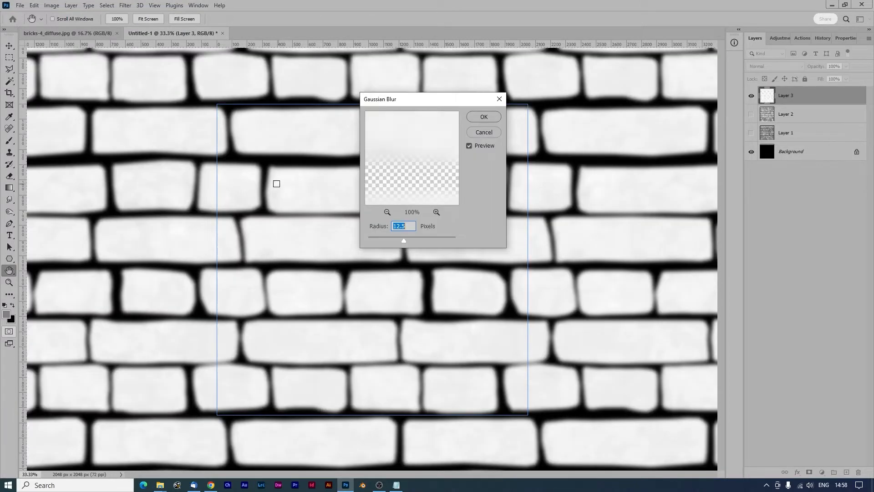
{"action": "left_click", "coordinate": [270, 169]}
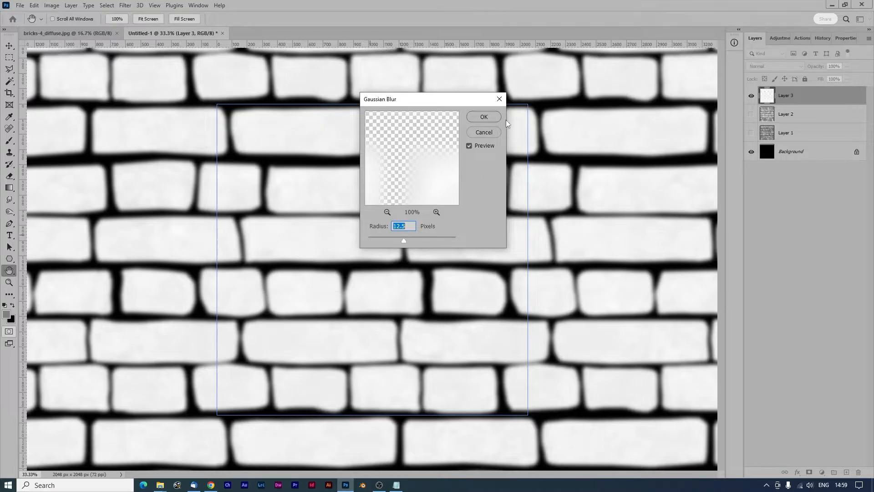
{"action": "left_click", "coordinate": [483, 117]}
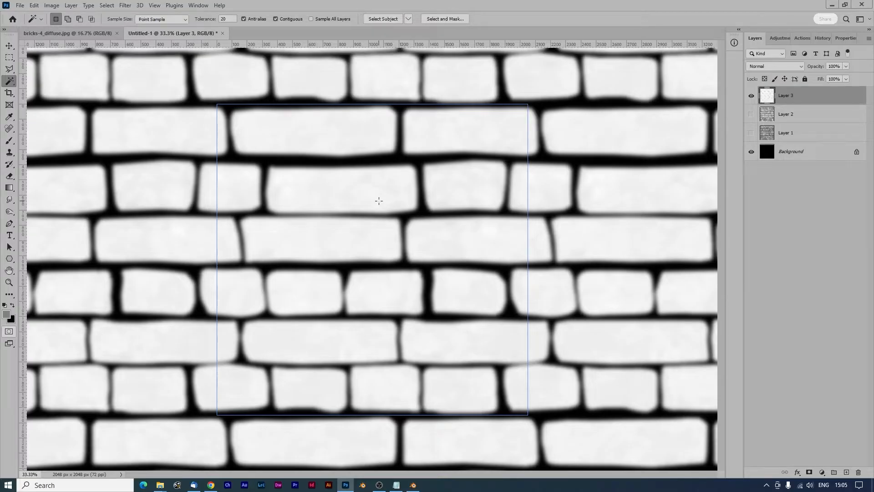
Save a copy of the image as bricks-4_height in PNG format in the bricks 4 folder, using the large file size option
{"action": "key", "text": "ctrl+alt+s"}
{"action": "left_click", "coordinate": [100, 400]}
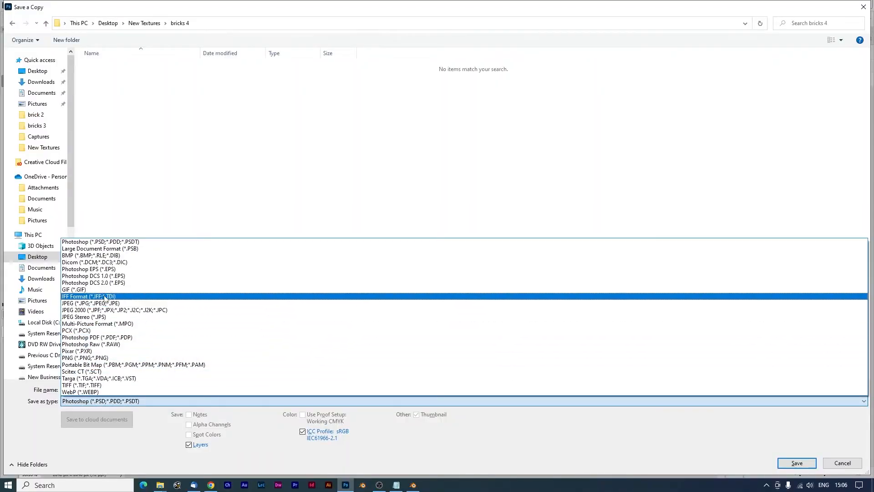
{"action": "left_click", "coordinate": [91, 303]}
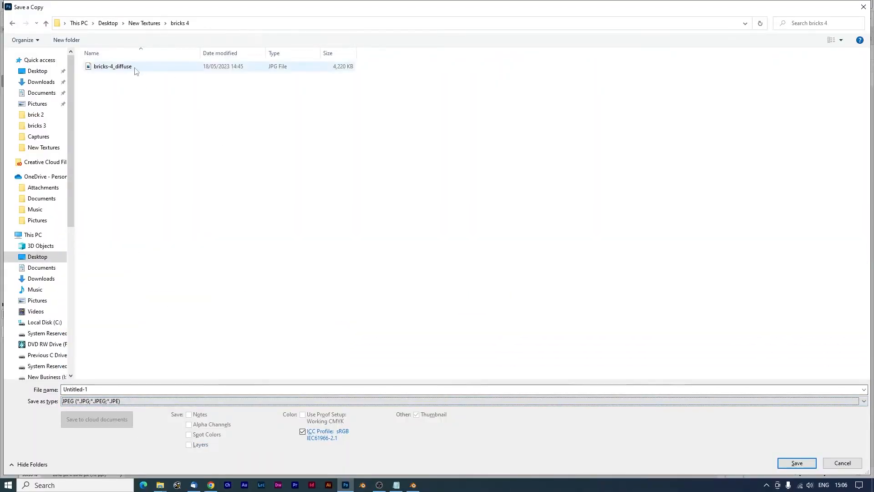
{"action": "left_click", "coordinate": [113, 68]}
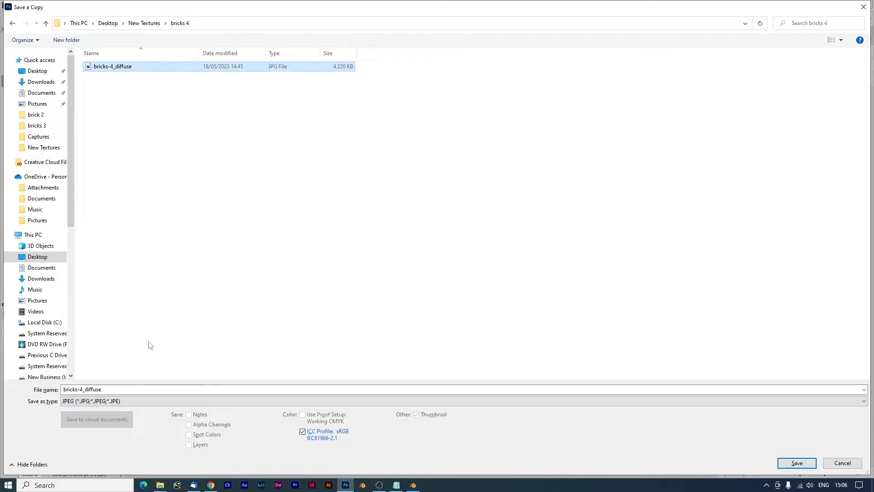
{"action": "double_click", "coordinate": [89, 389]}
{"action": "left_click_drag", "start_coordinate": [86, 390], "coordinate": [175, 400]}
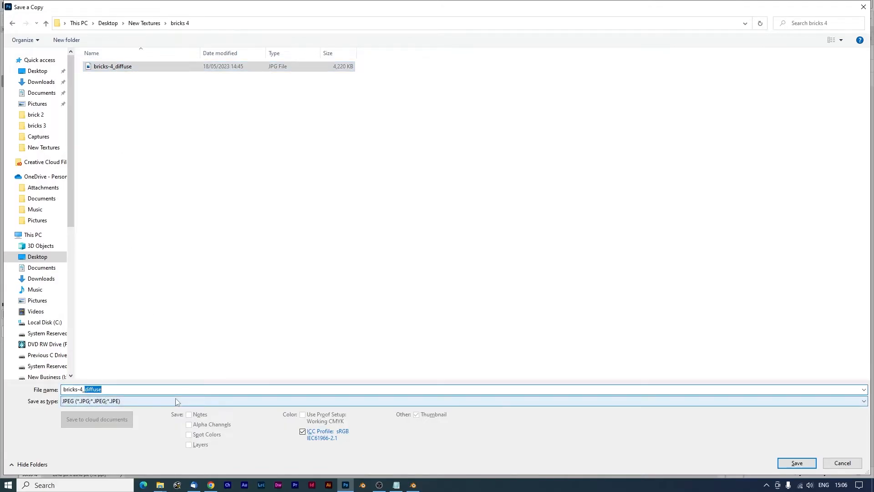
{"action": "type", "text": "height"}
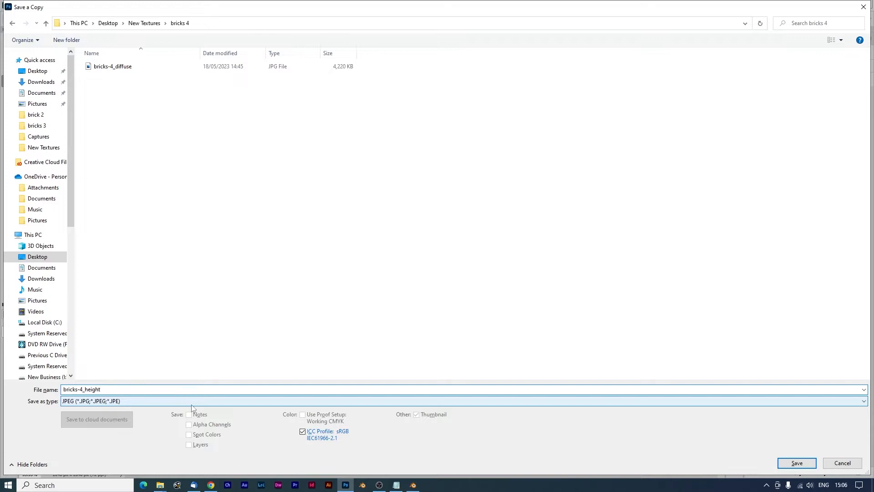
{"action": "left_click", "coordinate": [162, 401]}
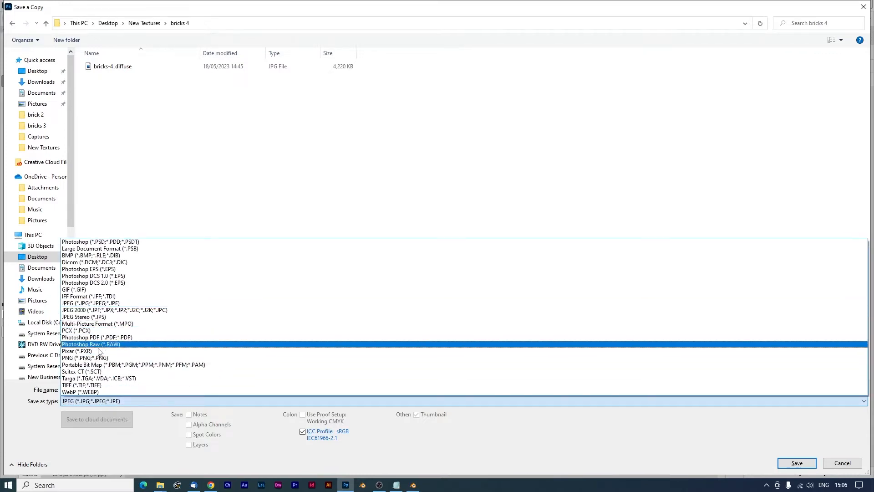
{"action": "left_click", "coordinate": [86, 357]}
{"action": "key", "text": "Return"}
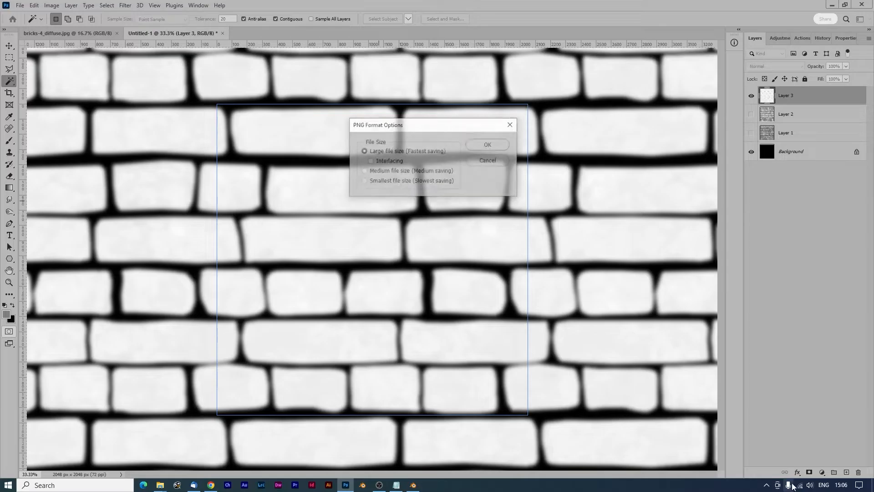
{"action": "left_click", "coordinate": [497, 145]}
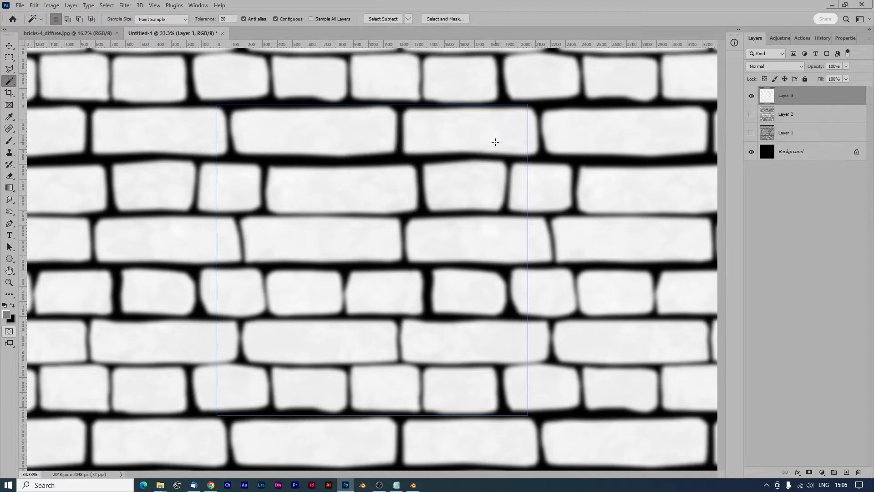
Switch to Blender, duplicate the bricks-4_diffuse.jpg texture node below the original, and link the mapping vector to the copy's Vector input
{"action": "key", "text": "alt+Tab"}
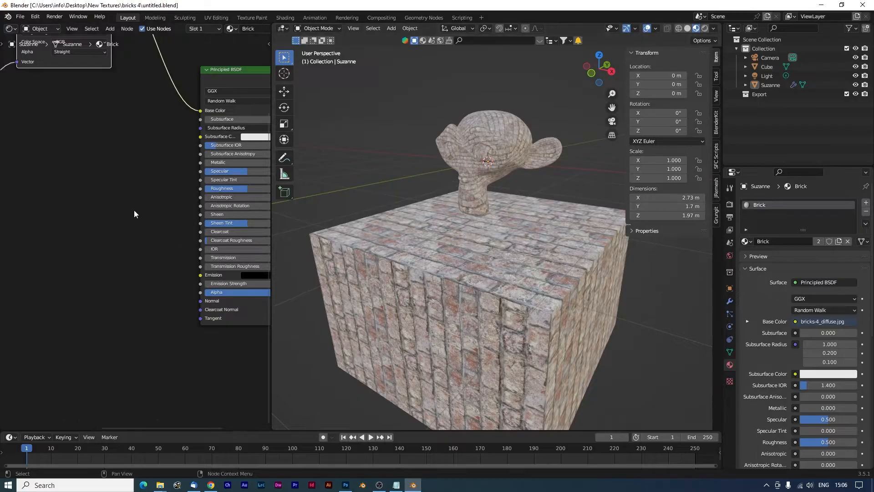
{"action": "scroll", "coordinate": [185, 239], "scroll_direction": "down", "scroll_amount": 4}
{"action": "left_click_drag", "start_coordinate": [166, 214], "coordinate": [140, 260]}
{"action": "left_click", "coordinate": [119, 79]}
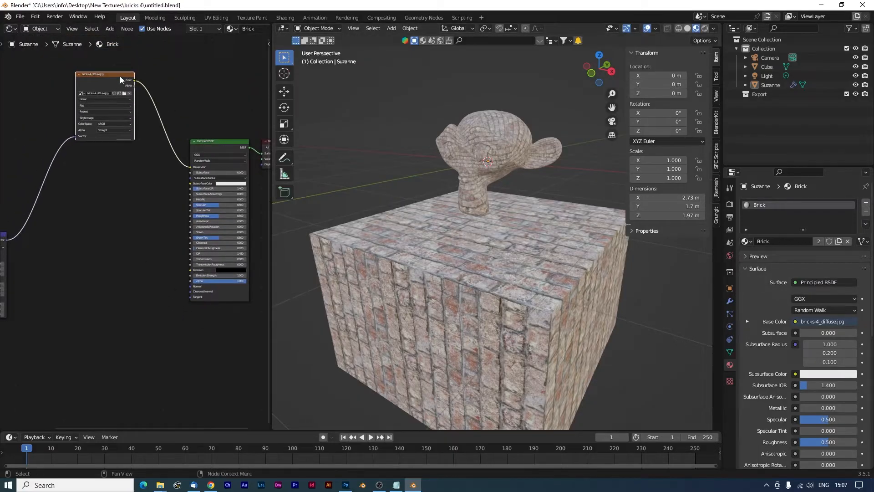
{"action": "key", "text": "shift+d"}
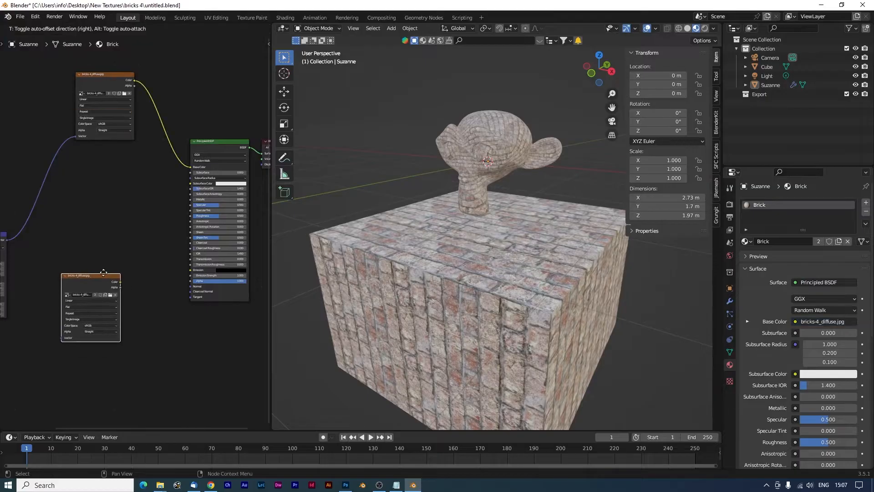
{"action": "left_click", "coordinate": [103, 271]}
{"action": "left_click_drag", "start_coordinate": [99, 246], "coordinate": [145, 155]}
{"action": "left_click_drag", "start_coordinate": [52, 150], "coordinate": [106, 242]}
Load bricks-4_height.png into the duplicated texture node and set its color space to Non-Color
{"action": "left_click_drag", "start_coordinate": [201, 249], "coordinate": [147, 267]}
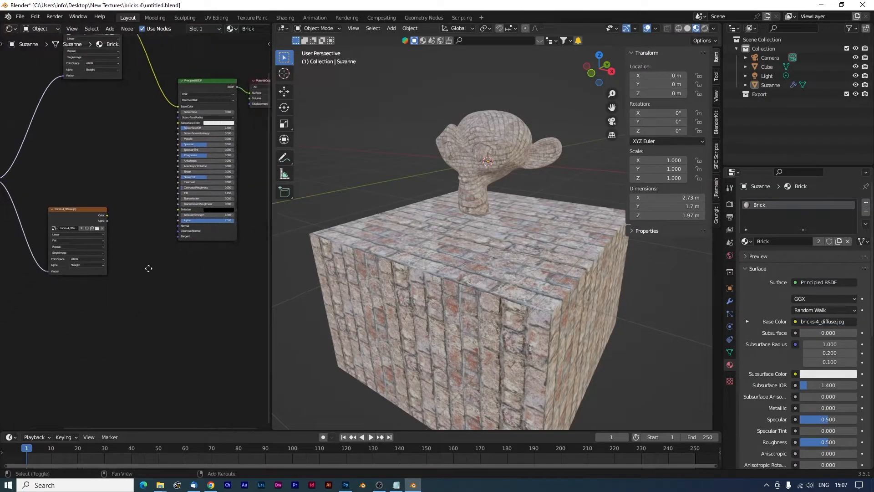
{"action": "scroll", "coordinate": [146, 264], "scroll_direction": "up", "scroll_amount": 6}
{"action": "left_click_drag", "start_coordinate": [40, 172], "coordinate": [36, 244]}
{"action": "left_click", "coordinate": [90, 272]}
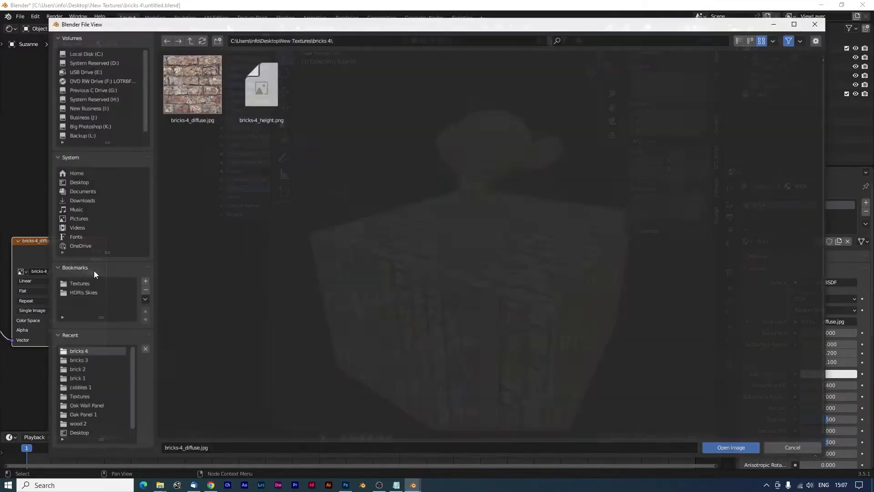
{"action": "double_click", "coordinate": [263, 91]}
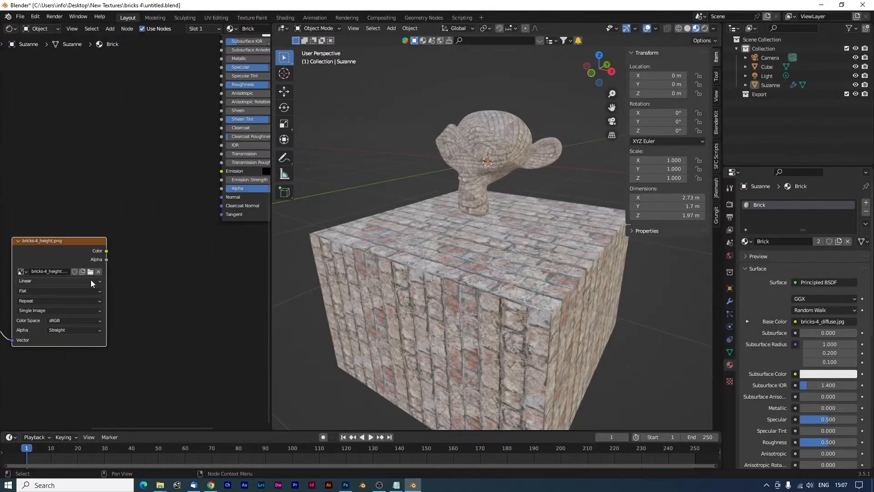
{"action": "left_click", "coordinate": [71, 313]}
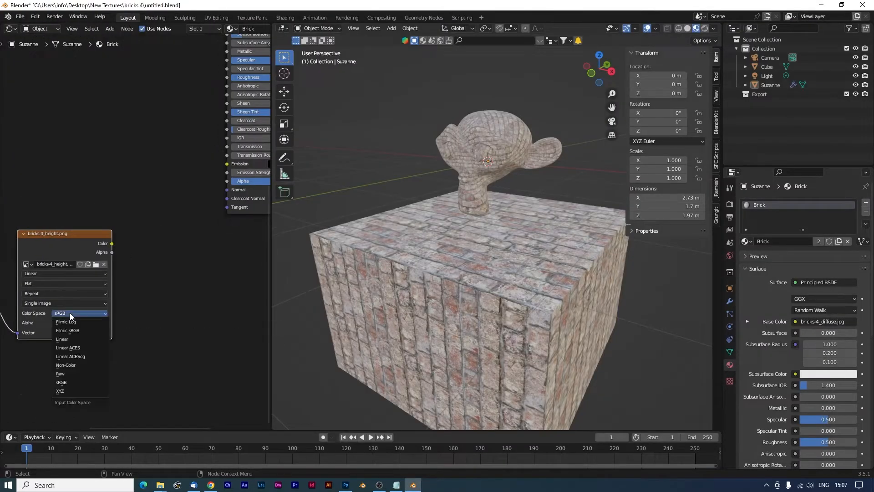
{"action": "left_click", "coordinate": [70, 365]}
Add a Displacement node fed by the height texture's Color output and place it beside the texture node
{"action": "scroll", "coordinate": [46, 123], "scroll_direction": "up", "scroll_amount": 8}
{"action": "scroll", "coordinate": [139, 241], "scroll_direction": "down", "scroll_amount": 12}
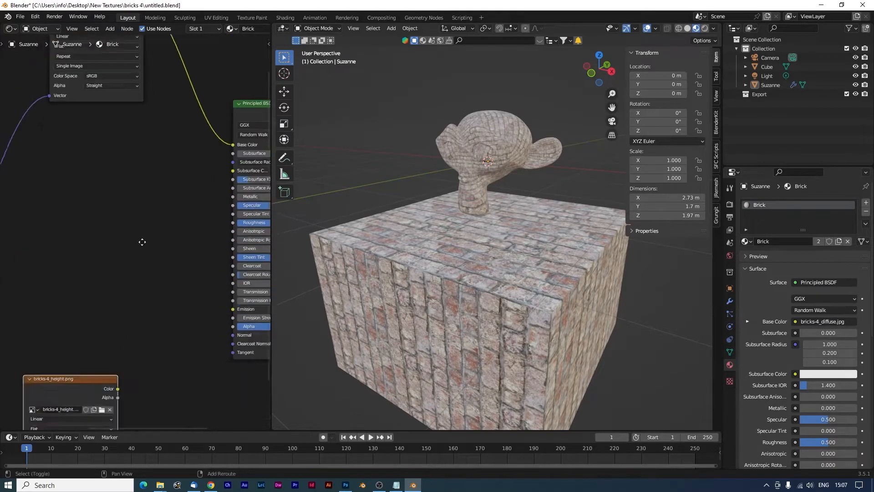
{"action": "scroll", "coordinate": [127, 255], "scroll_direction": "right", "scroll_amount": 1}
{"action": "left_click_drag", "start_coordinate": [87, 232], "coordinate": [176, 299]}
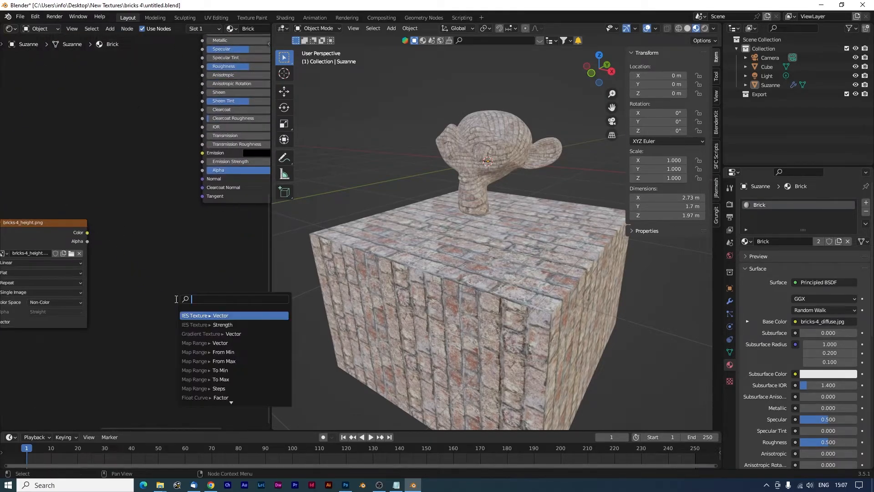
{"action": "type", "text": "dispa"}
{"action": "key", "text": "Return"}
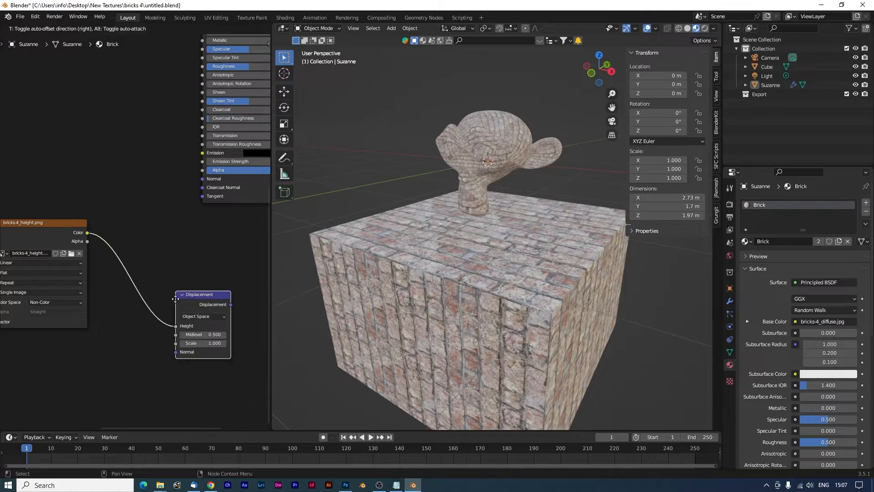
{"action": "left_click", "coordinate": [165, 284]}
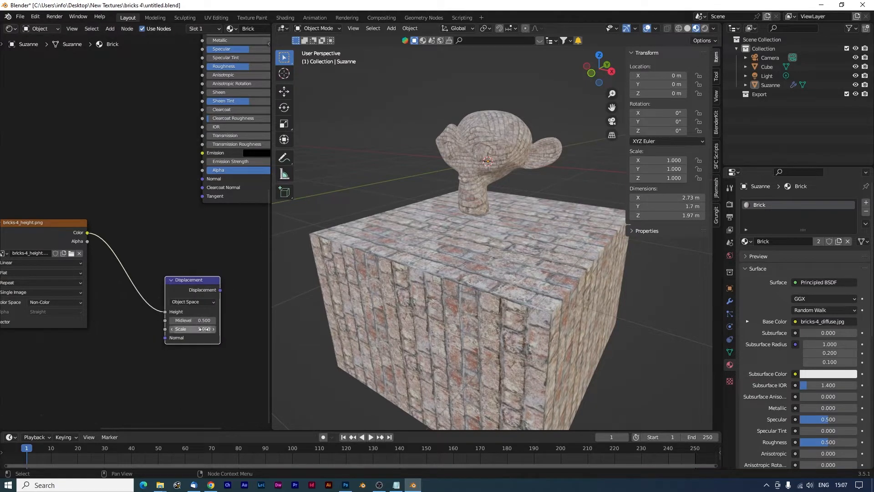
Set the Displacement node's scale to 0.01
{"action": "left_click", "coordinate": [203, 329]}
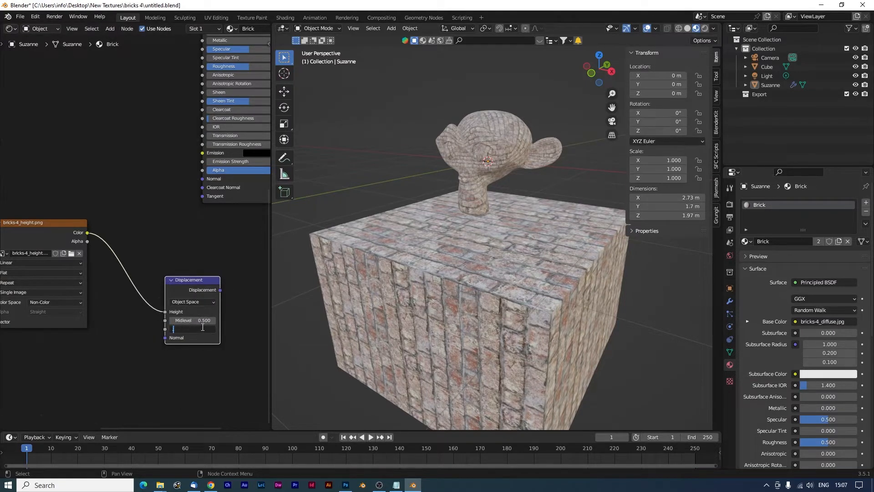
{"action": "type", "text": ".01"}
{"action": "key", "text": "Return"}
Connect the Displacement node's output to the Displacement input of the Material Output node
{"action": "left_click_drag", "start_coordinate": [247, 277], "coordinate": [84, 313]}
{"action": "scroll", "coordinate": [191, 274], "scroll_direction": "down", "scroll_amount": 3}
{"action": "left_click_drag", "start_coordinate": [192, 277], "coordinate": [183, 306]}
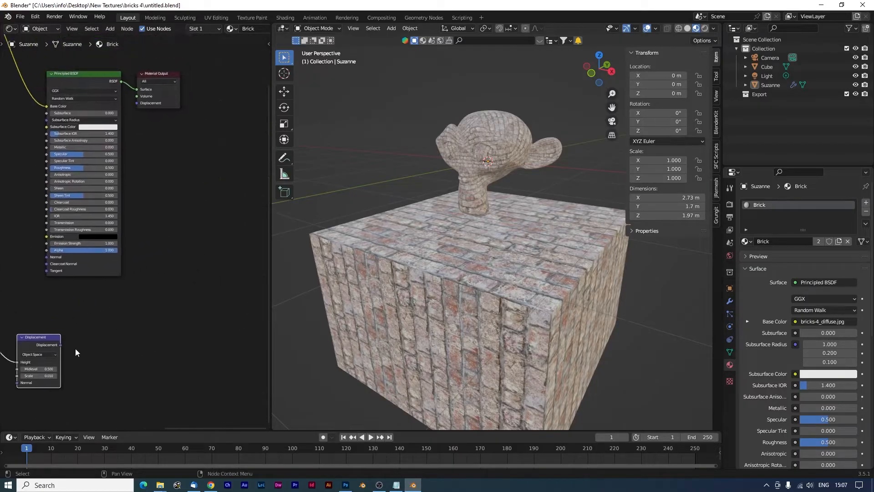
{"action": "left_click_drag", "start_coordinate": [59, 345], "coordinate": [137, 104]}
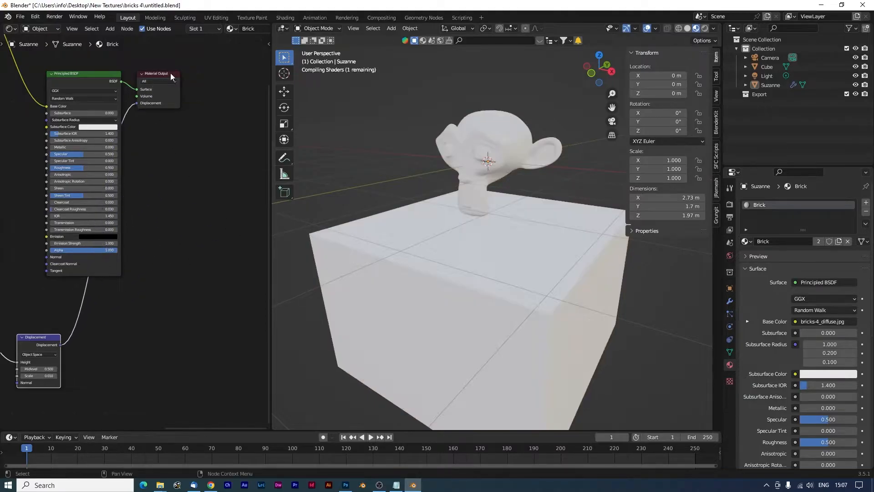
Move the Material Output node farther away from the Principled BSDF node and inspect the brick material on the models
{"action": "left_click_drag", "start_coordinate": [170, 73], "coordinate": [246, 197]}
{"action": "scroll", "coordinate": [479, 323], "scroll_direction": "up", "scroll_amount": 4}
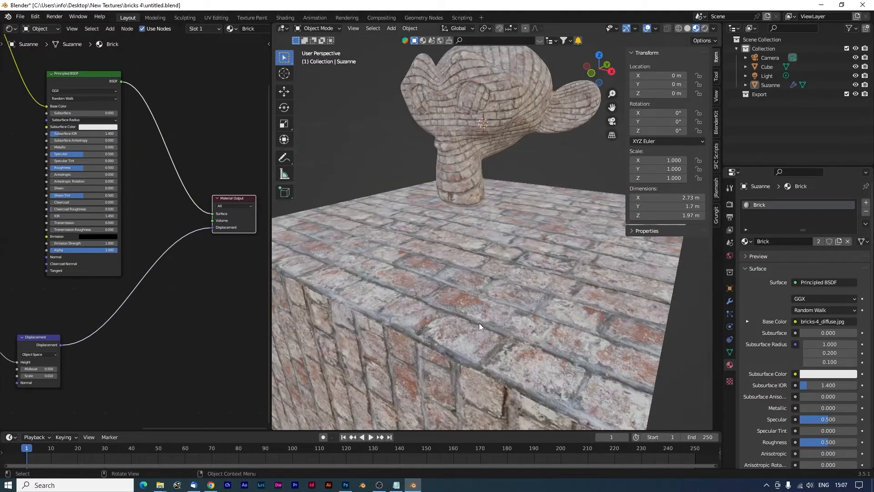
{"action": "left_click_drag", "start_coordinate": [479, 323], "coordinate": [429, 301]}
{"action": "scroll", "coordinate": [429, 301], "scroll_direction": "down", "scroll_amount": 4}
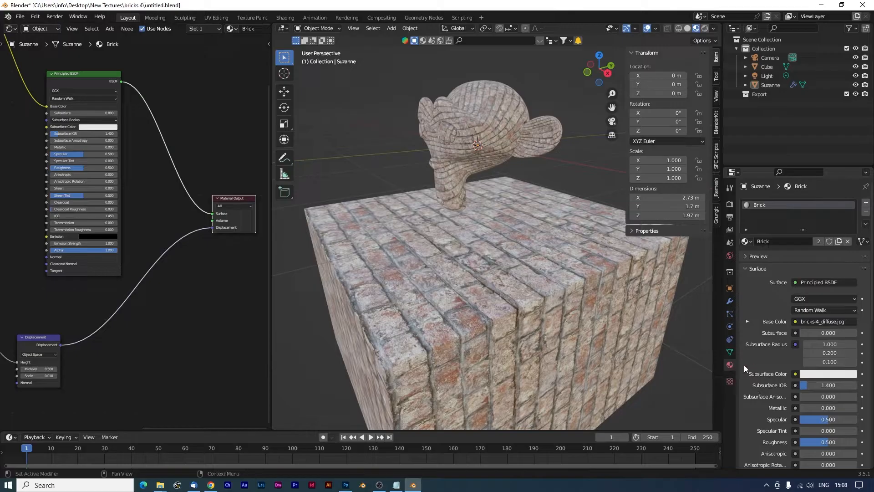
Set the Brick material's surface displacement method to Displacement and Bump
{"action": "scroll", "coordinate": [758, 363], "scroll_direction": "down", "scroll_amount": 15}
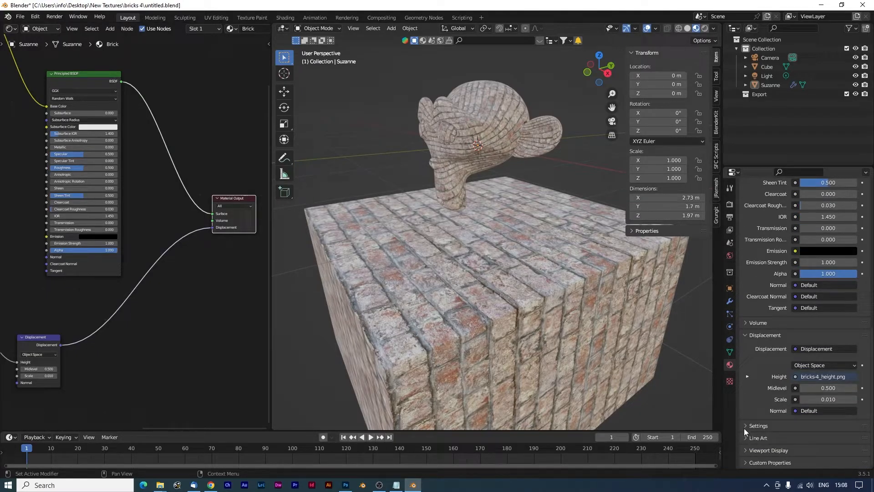
{"action": "left_click", "coordinate": [745, 426]}
{"action": "scroll", "coordinate": [838, 430], "scroll_direction": "down", "scroll_amount": 6}
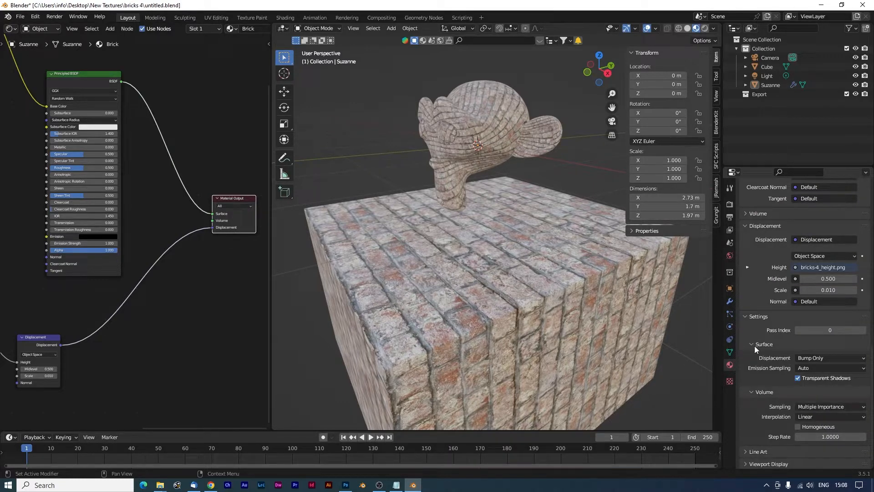
{"action": "left_click", "coordinate": [855, 358]}
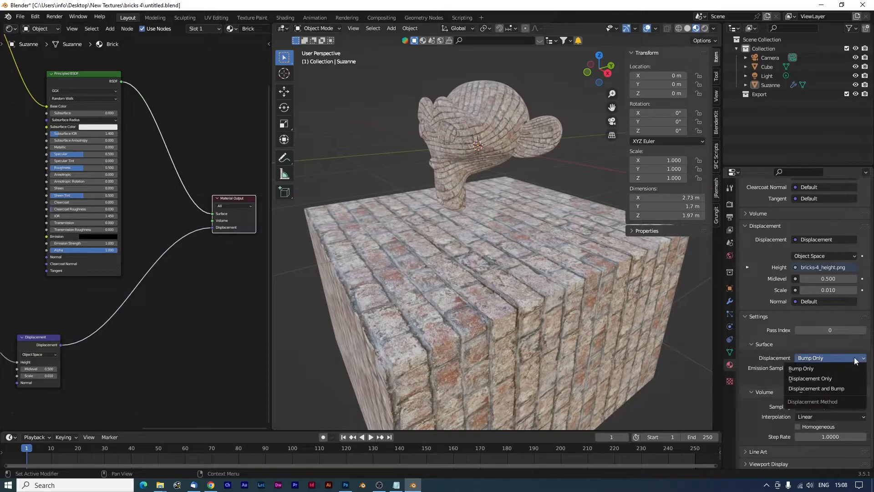
{"action": "left_click", "coordinate": [815, 389]}
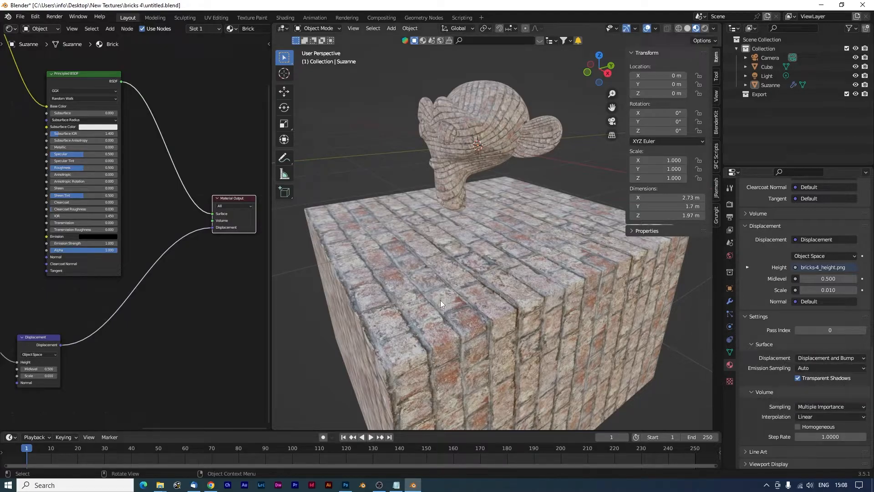
Show the viewport in rendered shading, view the render engine settings and examine the brick surface up close
{"action": "left_click", "coordinate": [704, 28]}
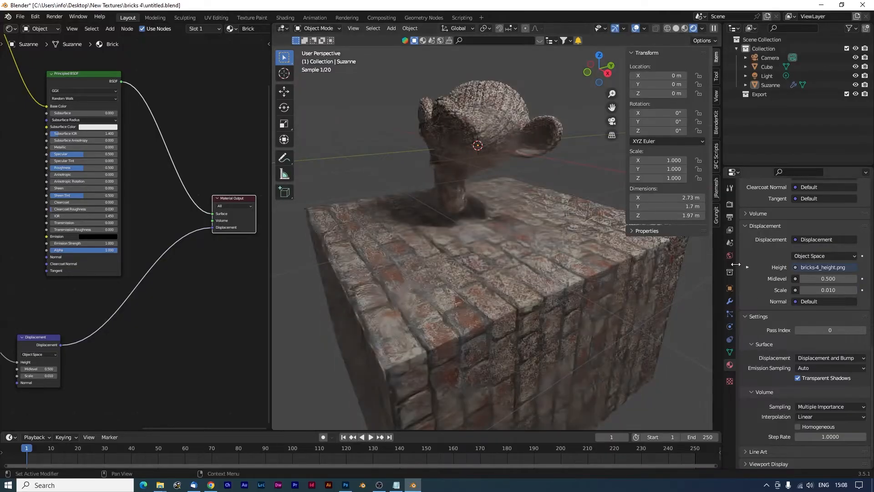
{"action": "left_click", "coordinate": [730, 205]}
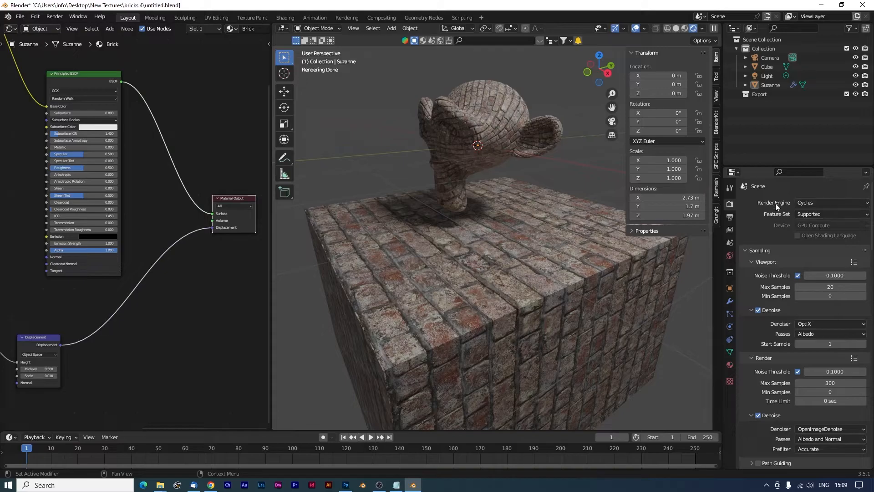
{"action": "left_click_drag", "start_coordinate": [561, 362], "coordinate": [531, 248]}
{"action": "scroll", "coordinate": [531, 248], "scroll_direction": "up", "scroll_amount": 5}
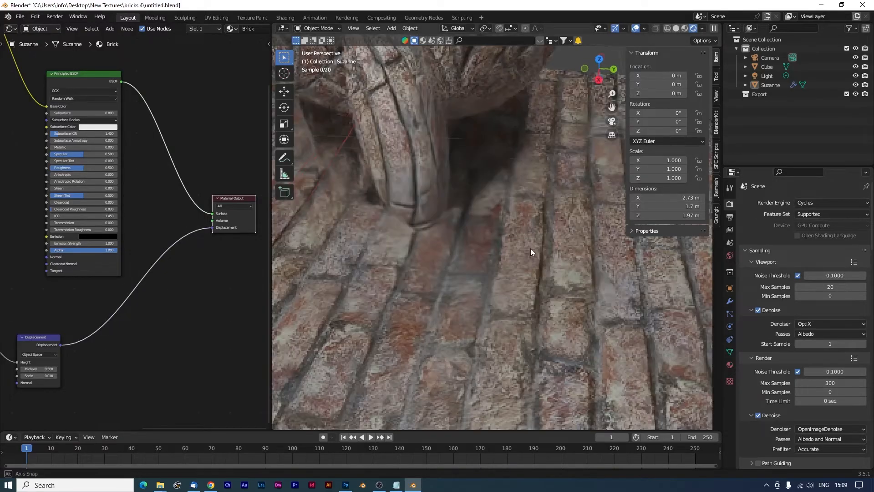
{"action": "scroll", "coordinate": [532, 244], "scroll_direction": "down", "scroll_amount": 2}
{"action": "scroll", "coordinate": [532, 244], "scroll_direction": "down", "scroll_amount": 5}
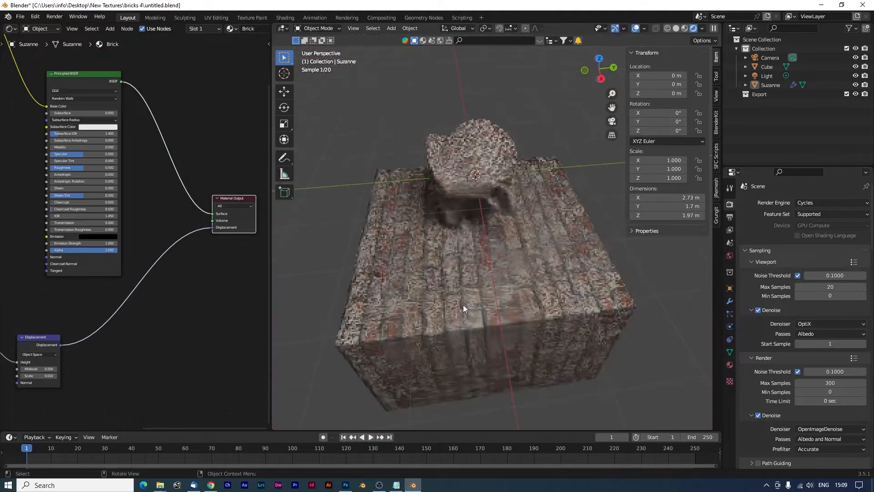
Lower the cube along the Z axis to a Z location of about -2.81 m
{"action": "left_click", "coordinate": [458, 300]}
{"action": "key", "text": "g"}
{"action": "key", "text": "z"}
{"action": "left_click", "coordinate": [565, 332]}
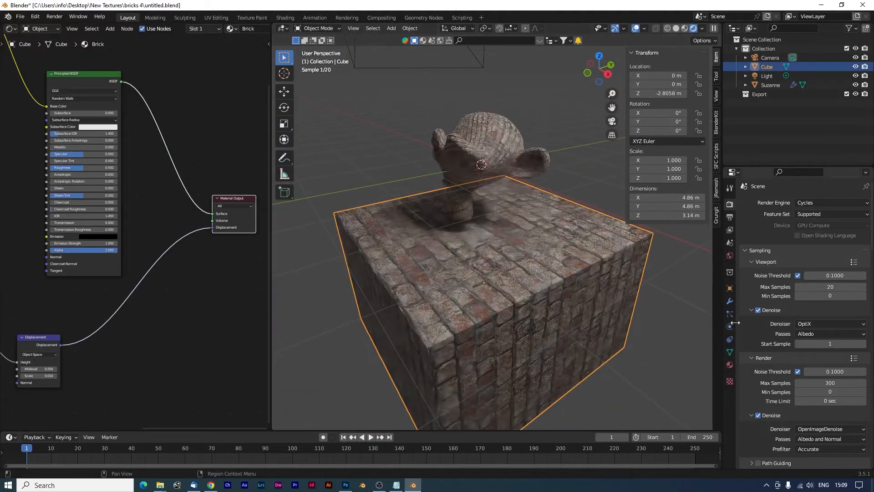
Add a Subdivision Surface modifier to the cube with 8 viewport and 8 render levels, using the Simple type
{"action": "left_click", "coordinate": [730, 301]}
{"action": "left_click", "coordinate": [783, 203]}
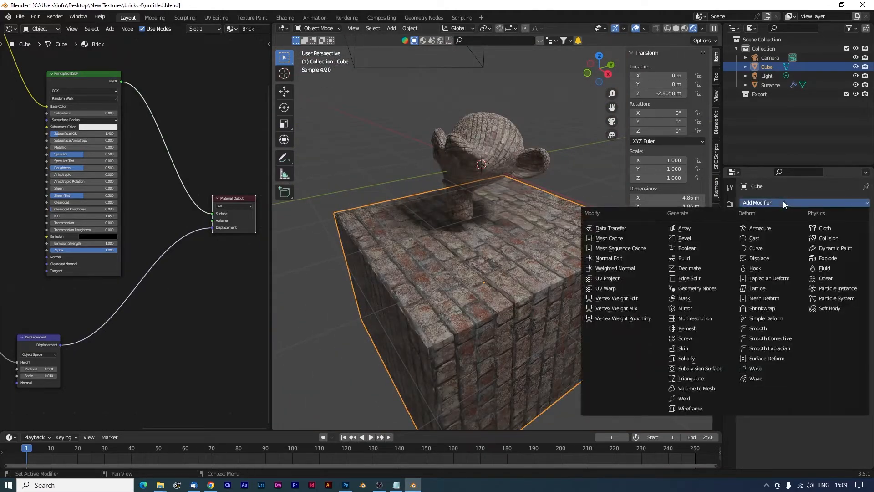
{"action": "left_click", "coordinate": [705, 367]}
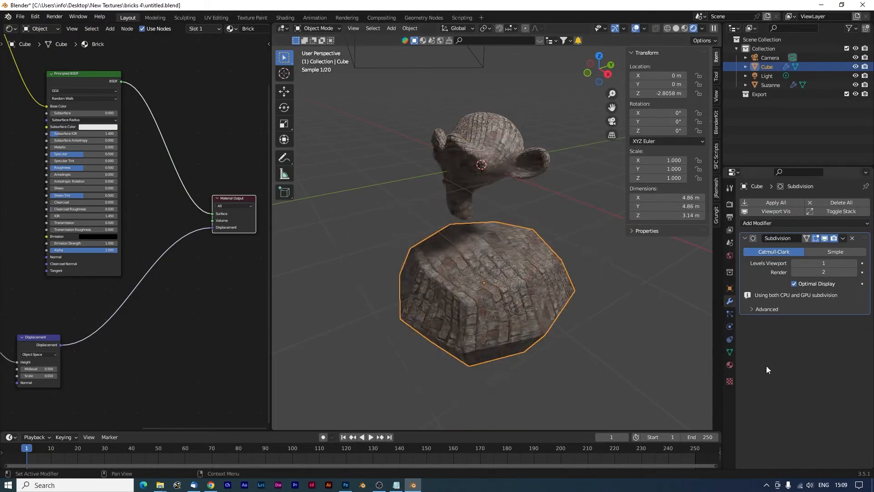
{"action": "left_click_drag", "start_coordinate": [839, 272], "coordinate": [827, 264]}
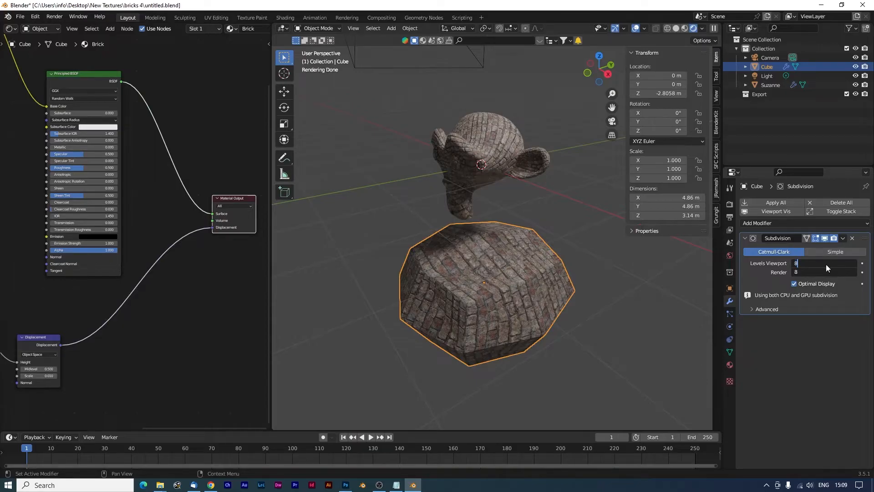
{"action": "key", "text": "Return"}
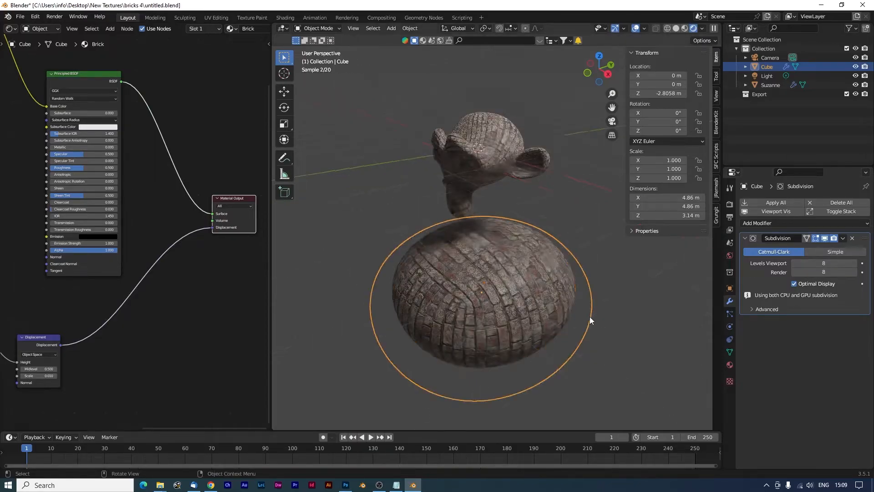
{"action": "scroll", "coordinate": [590, 316], "scroll_direction": "up", "scroll_amount": 5}
{"action": "left_click", "coordinate": [832, 253]}
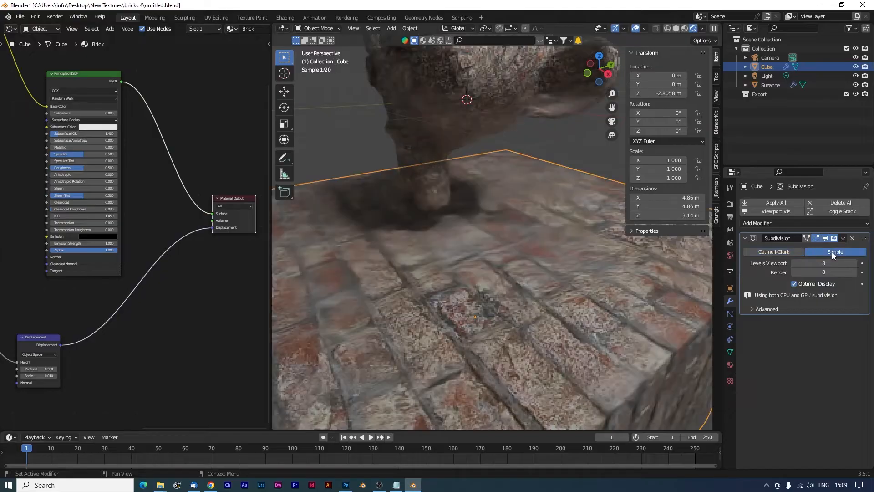
{"action": "scroll", "coordinate": [553, 328], "scroll_direction": "down", "scroll_amount": 3}
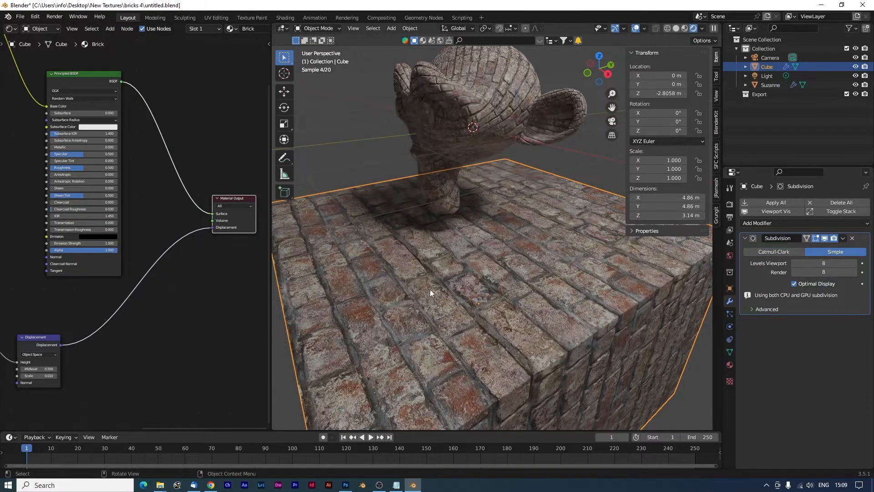
Try a scale of 0.1 on the Displacement node and inspect the brick relief on the cube
{"action": "left_click_drag", "start_coordinate": [428, 312], "coordinate": [432, 298]}
{"action": "left_click_drag", "start_coordinate": [89, 372], "coordinate": [149, 352]}
{"action": "left_click", "coordinate": [108, 356]}
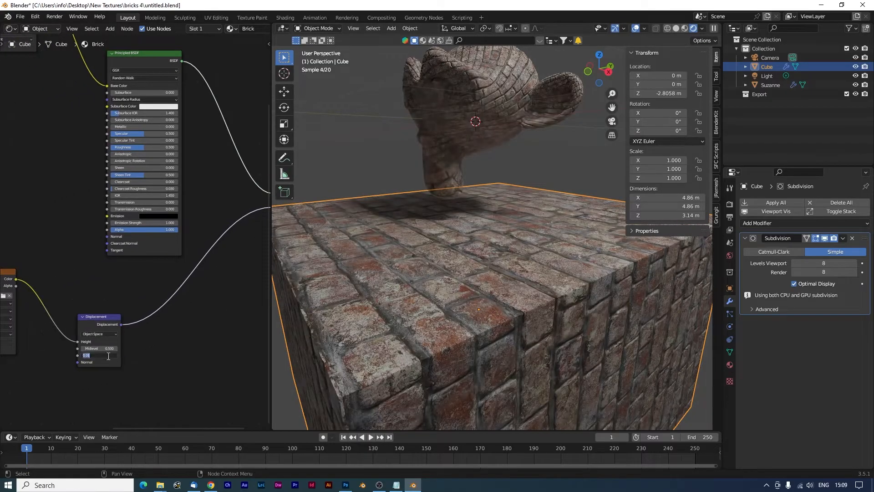
{"action": "key", "text": "BackSpace"}
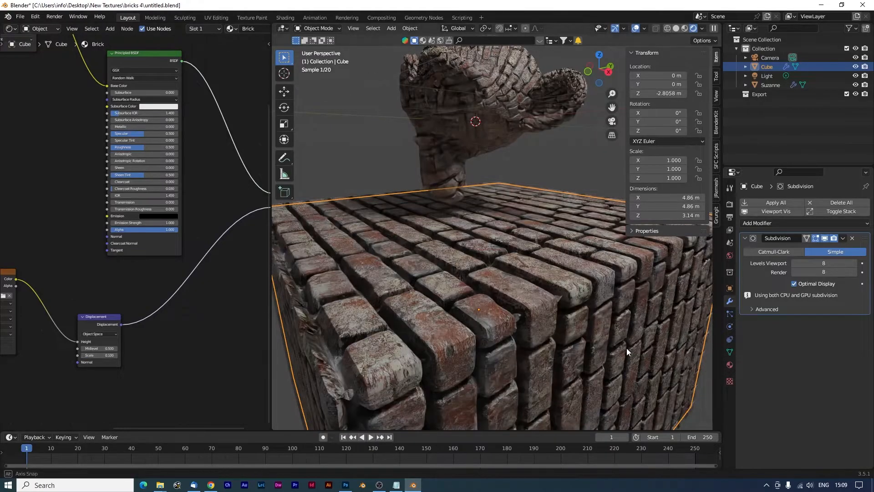
{"action": "left_click_drag", "start_coordinate": [626, 348], "coordinate": [459, 340]}
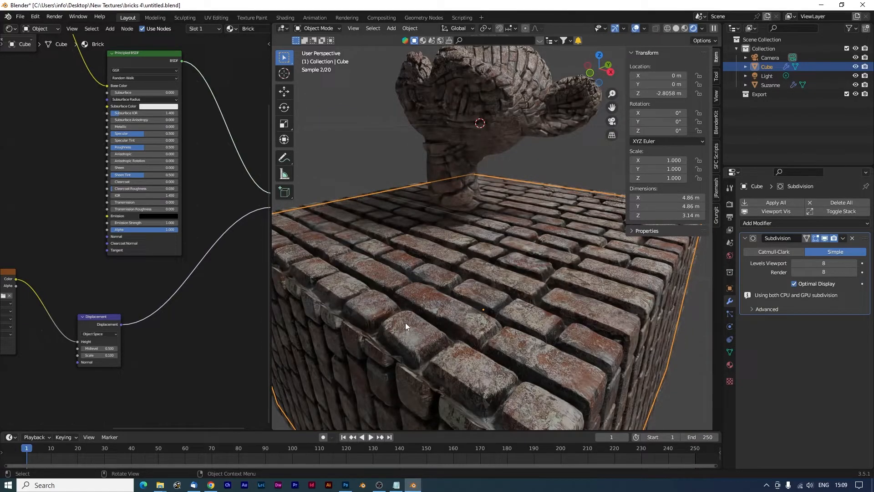
{"action": "left_click_drag", "start_coordinate": [567, 338], "coordinate": [438, 344]}
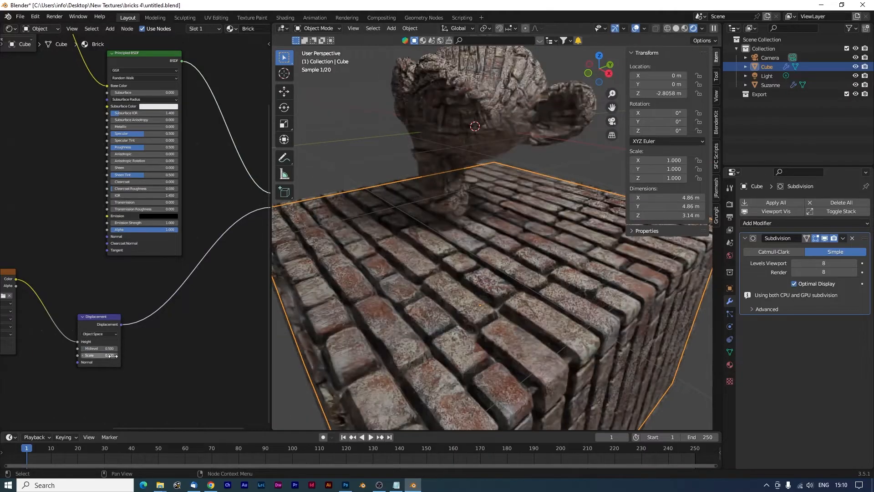
Try a scale of 0.025 on the Displacement node and inspect the bricks at the cube's corner
{"action": "scroll", "coordinate": [109, 357], "scroll_direction": "up", "scroll_amount": 6}
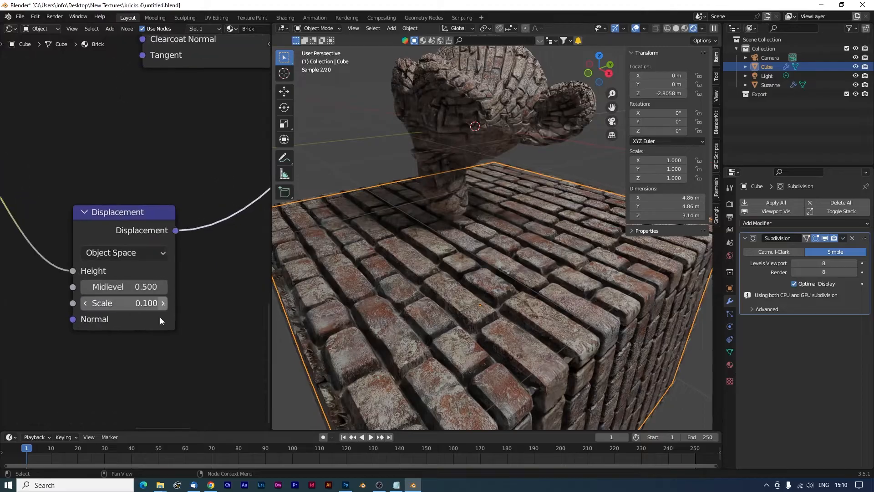
{"action": "left_click", "coordinate": [151, 304]}
{"action": "type", "text": ".025"}
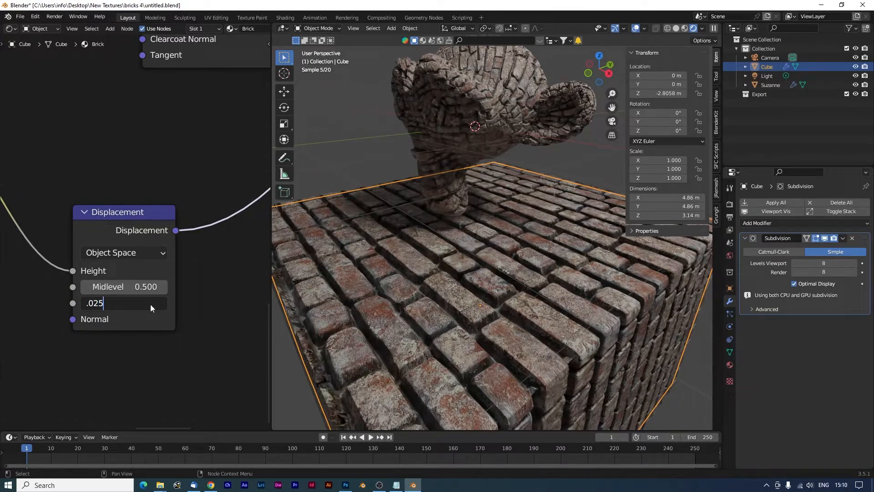
{"action": "key", "text": "Return"}
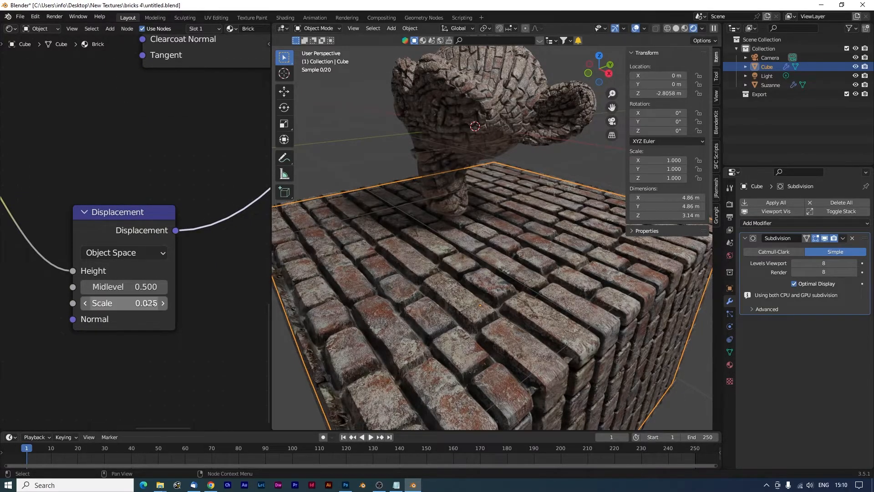
{"action": "scroll", "coordinate": [515, 342], "scroll_direction": "up", "scroll_amount": 4}
{"action": "left_click_drag", "start_coordinate": [566, 337], "coordinate": [475, 335]}
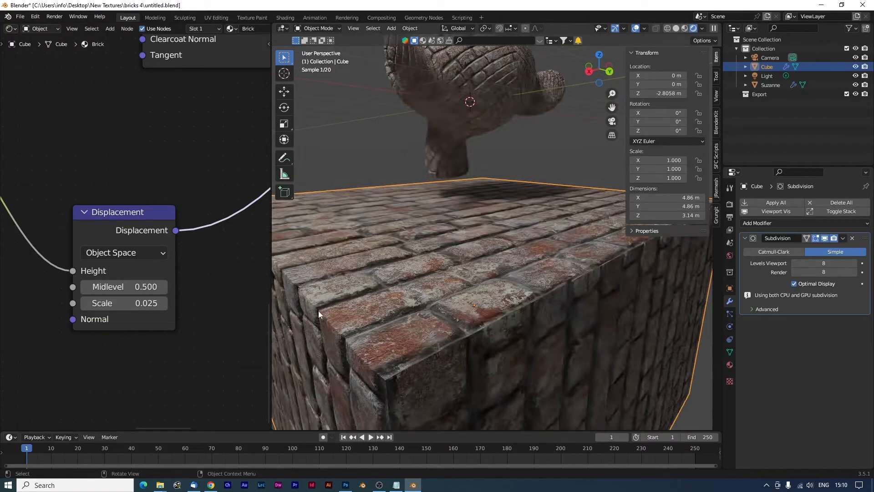
Set the Displacement node's scale to 0.035, check the relief and return the viewport to Material Preview shading
{"action": "left_click", "coordinate": [149, 303]}
{"action": "type", "text": ".035"}
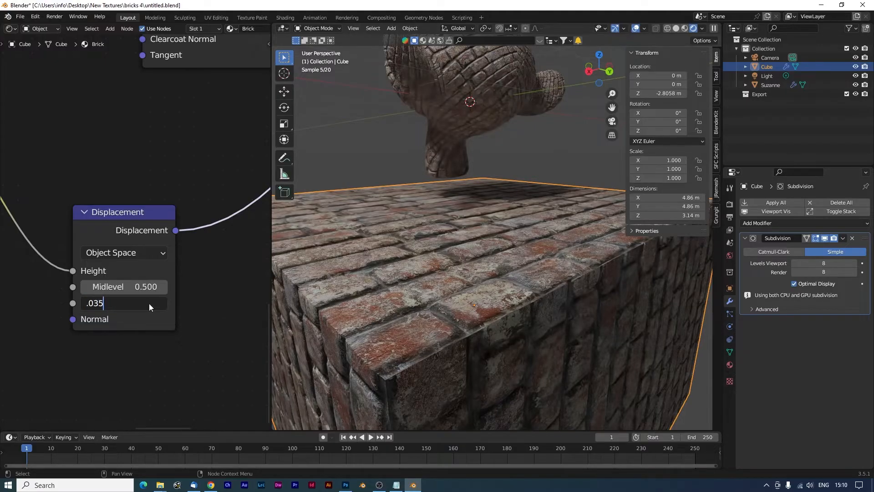
{"action": "key", "text": "Return"}
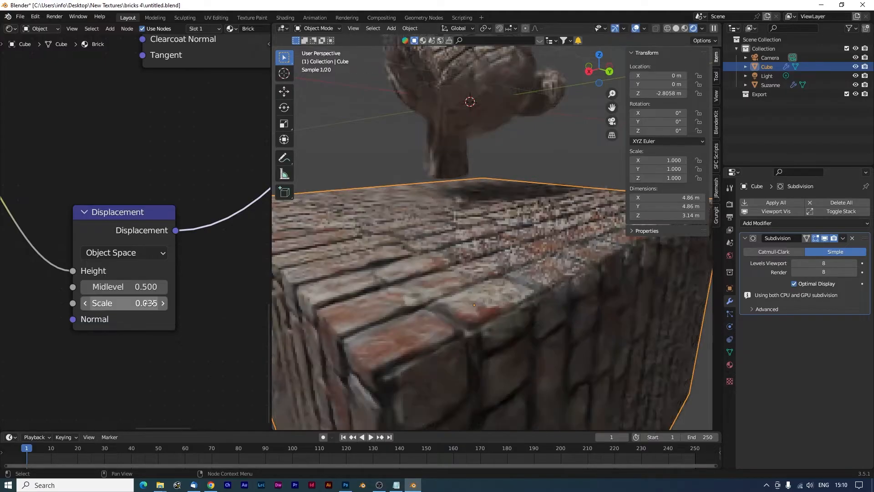
{"action": "left_click_drag", "start_coordinate": [414, 314], "coordinate": [477, 320]}
{"action": "scroll", "coordinate": [478, 319], "scroll_direction": "down", "scroll_amount": 5}
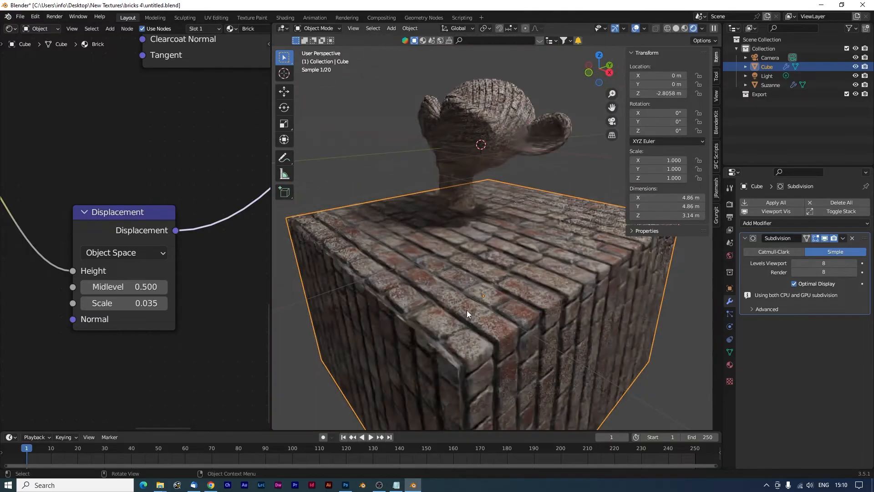
{"action": "scroll", "coordinate": [479, 320], "scroll_direction": "up", "scroll_amount": 4}
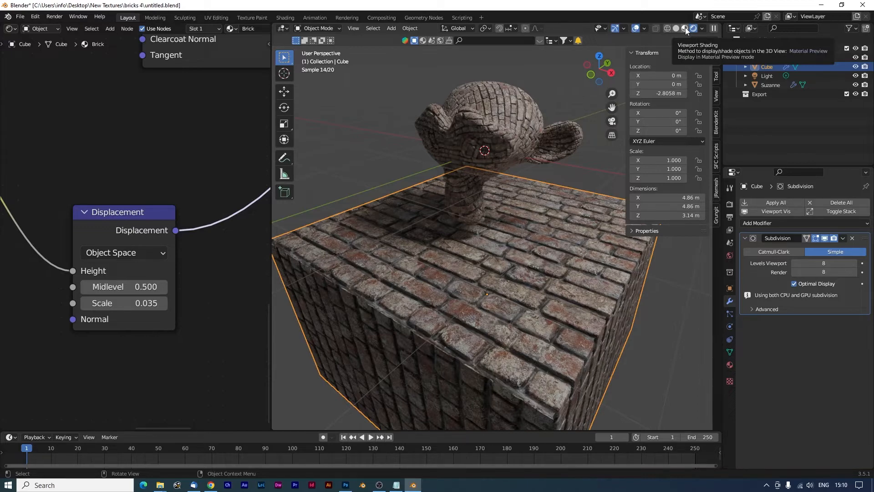
{"action": "left_click", "coordinate": [684, 27]}
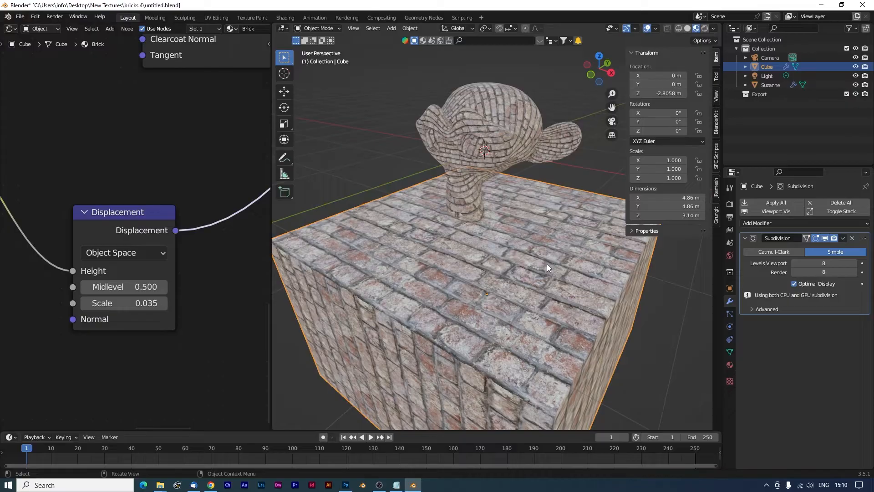
Switch to Photoshop and, while browsing for a file to open, duplicate bricks-4_height and rename the copy bricks-4_bump
{"action": "key", "text": "alt+Tab"}
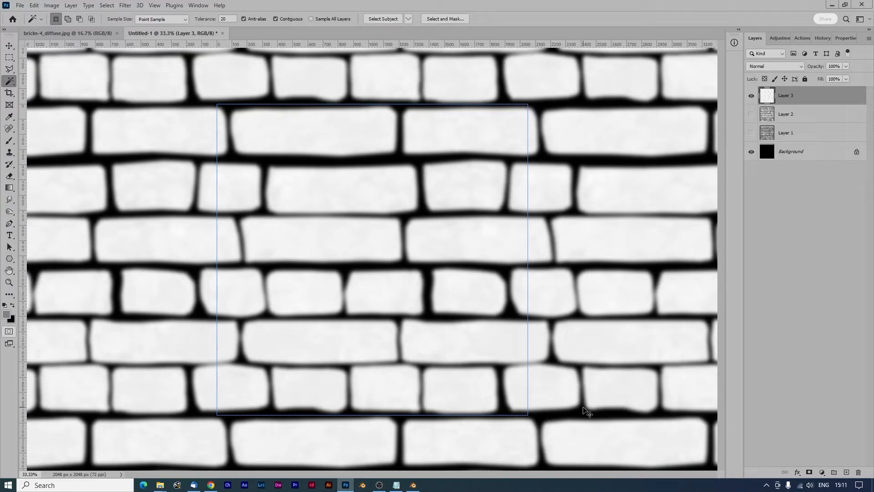
{"action": "key", "text": "ctrl+o"}
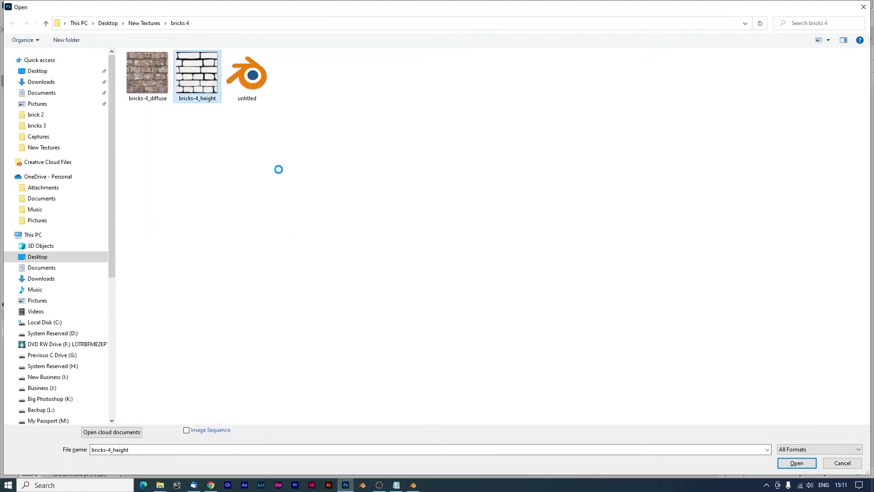
{"action": "key", "text": "ctrl+c"}
{"action": "key", "text": "ctrl+v"}
{"action": "left_click", "coordinate": [201, 99]}
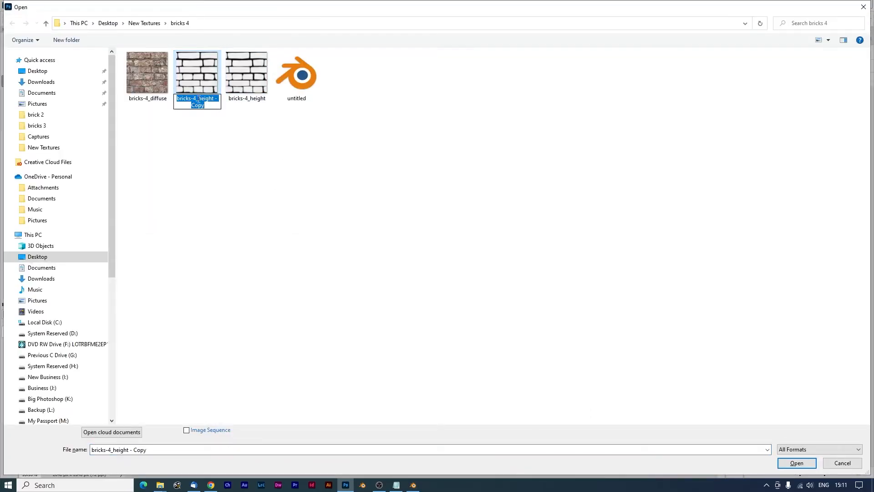
{"action": "left_click_drag", "start_coordinate": [199, 99], "coordinate": [227, 125]}
{"action": "type", "text": "bump"}
{"action": "key", "text": "Return"}
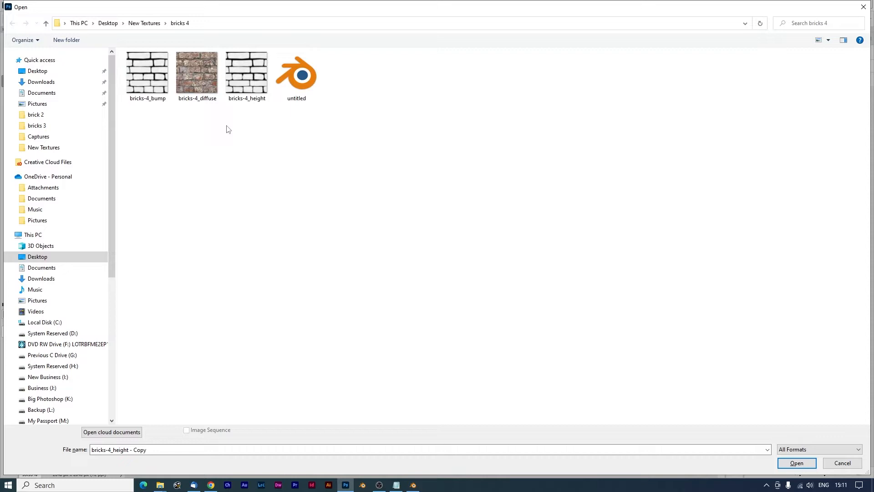
Duplicate the bricks-4_bump file and rename the copy bricks-4_normal
{"action": "key", "text": "ctrl+c"}
{"action": "key", "text": "ctrl+v"}
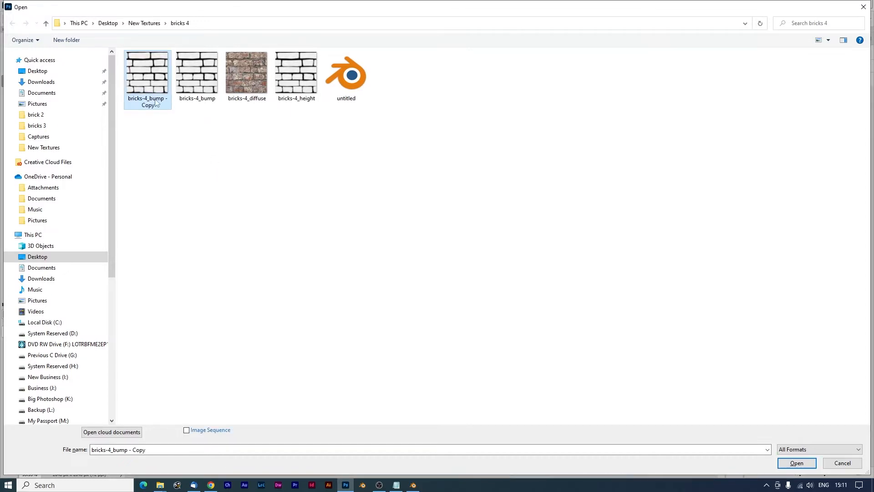
{"action": "left_click", "coordinate": [155, 103]}
{"action": "left_click_drag", "start_coordinate": [155, 105], "coordinate": [149, 99]}
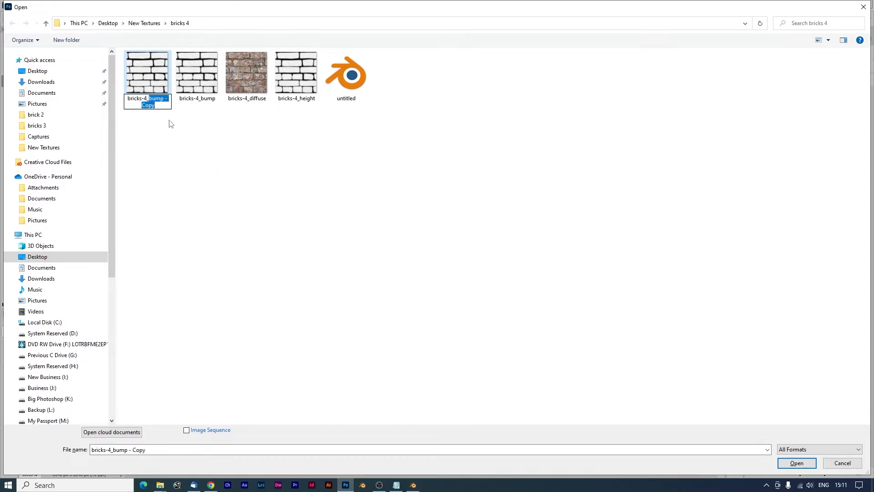
{"action": "type", "text": "normal"}
{"action": "left_click", "coordinate": [170, 124]}
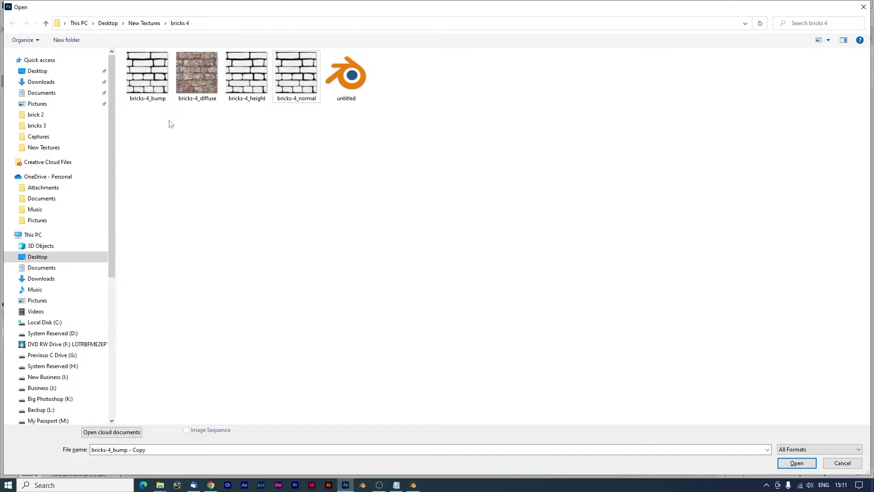
Duplicate the bricks-4_normal file and rename the copy bricks-4_smooth
{"action": "key", "text": "ctrl+v"}
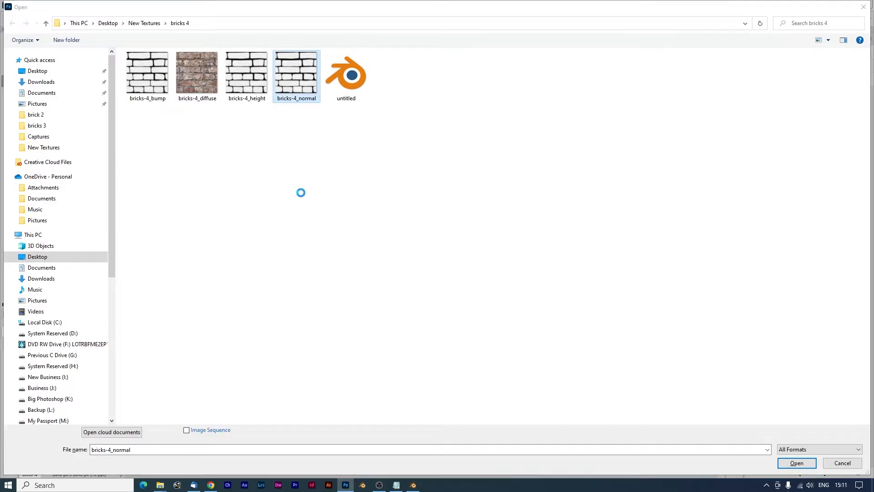
{"action": "left_click", "coordinate": [301, 98]}
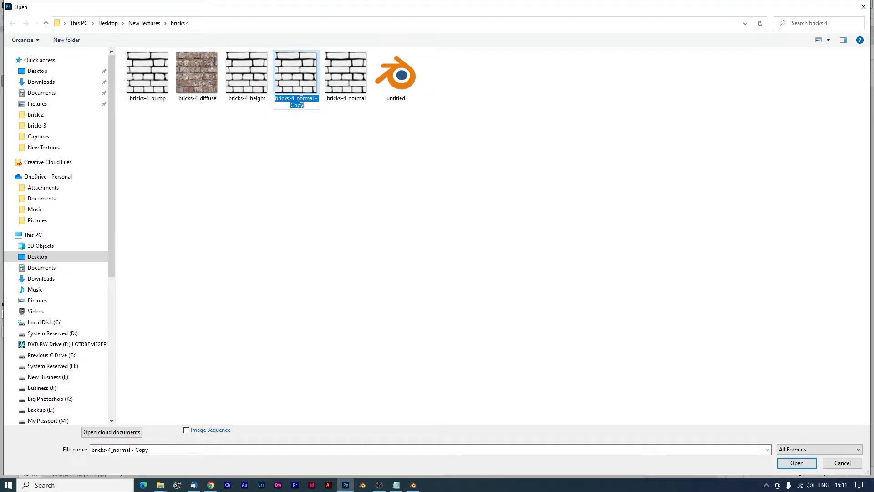
{"action": "left_click_drag", "start_coordinate": [298, 97], "coordinate": [318, 121]}
{"action": "type", "text": "smooth"}
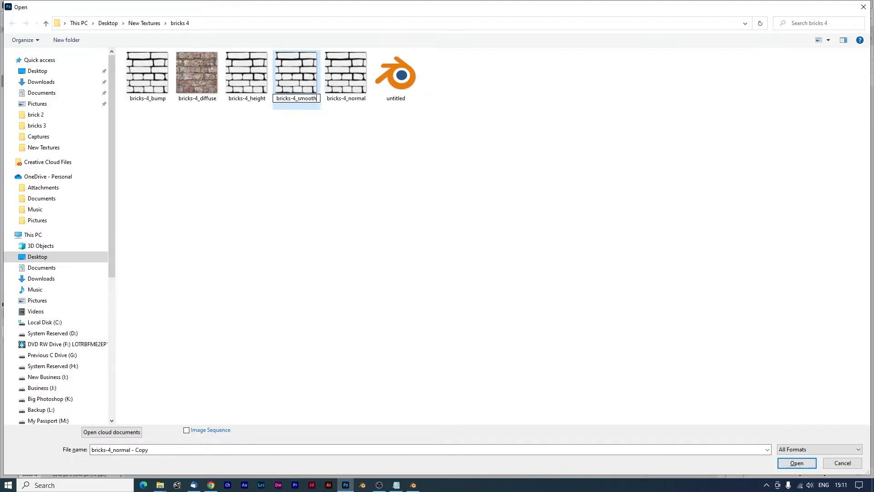
{"action": "key", "text": "Return"}
Open bricks-4_bump, bricks-4_normal and bricks-4_smooth together and place the bricks-4_smooth document before the bump one
{"action": "left_click", "coordinate": [328, 97]}
{"action": "left_click", "coordinate": [296, 80], "text": "ctrl"}
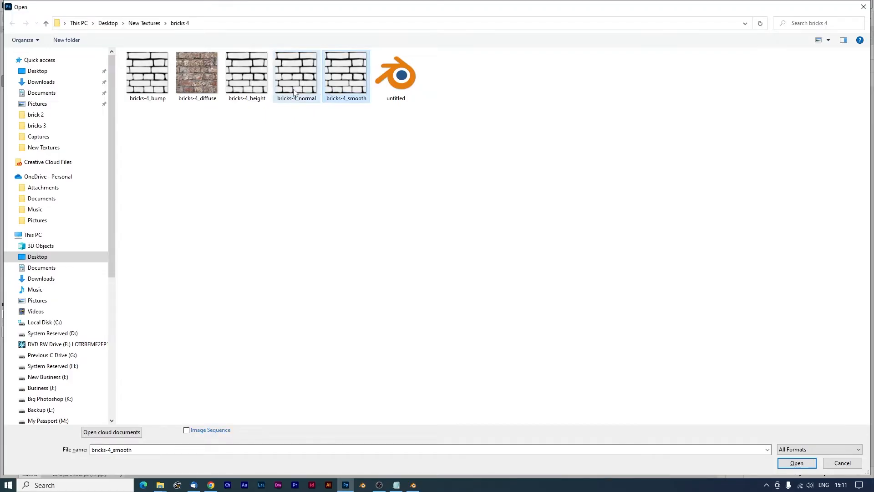
{"action": "left_click", "coordinate": [246, 79], "text": "ctrl"}
{"action": "left_click", "coordinate": [150, 84], "text": "ctrl"}
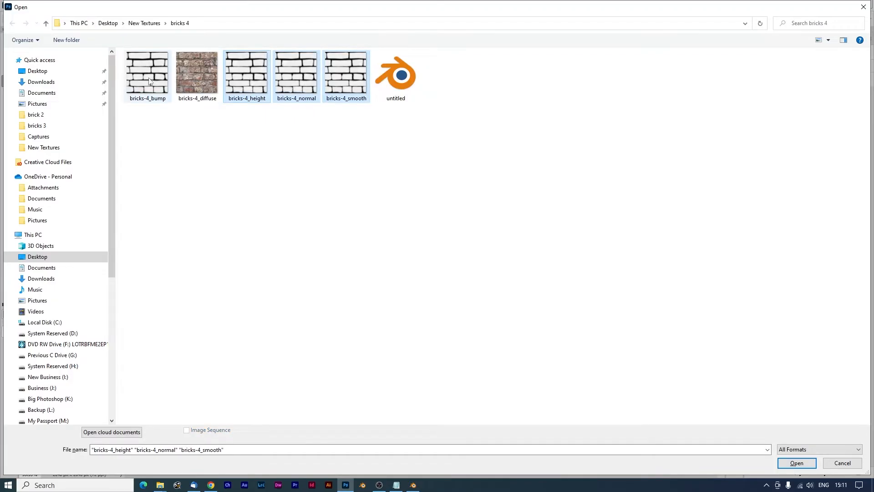
{"action": "left_click", "coordinate": [255, 85], "text": "ctrl"}
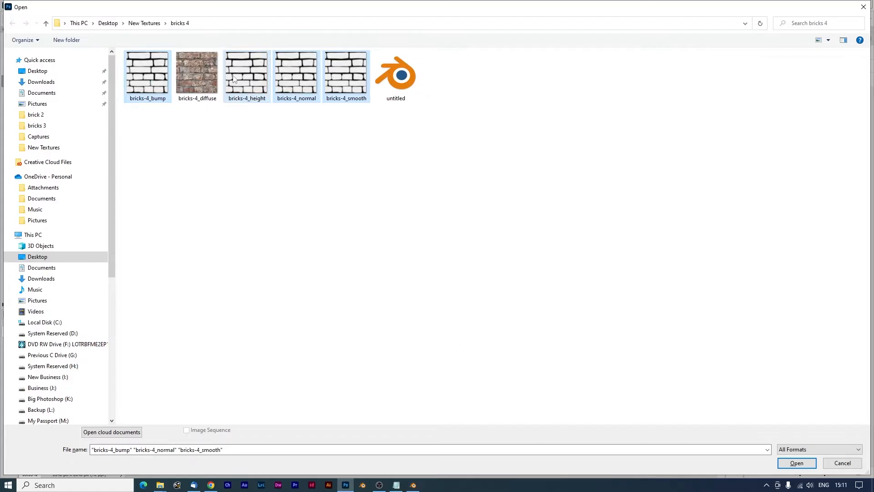
{"action": "left_click", "coordinate": [797, 463]}
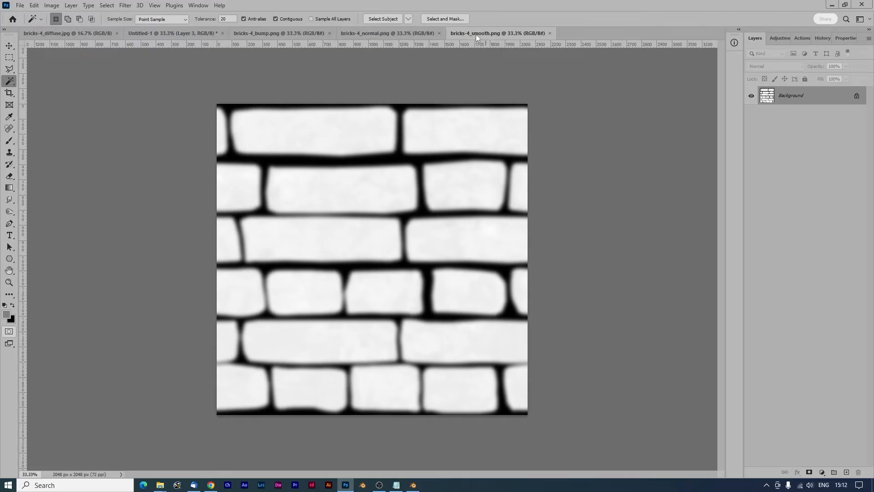
{"action": "left_click_drag", "start_coordinate": [504, 32], "coordinate": [272, 39]}
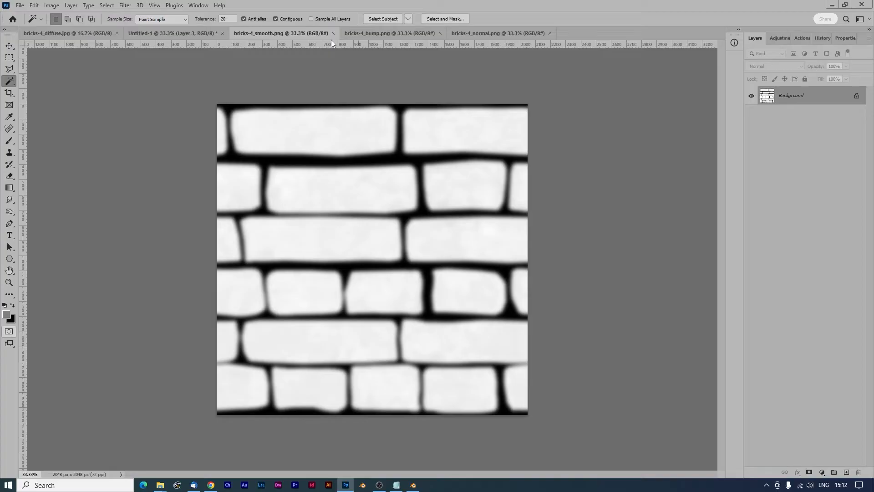
Switch to Blender, add an Image Texture node feeding the Principled BSDF's Roughness, and connect the Mapping node's Vector output to it
{"action": "key", "text": "alt+Tab"}
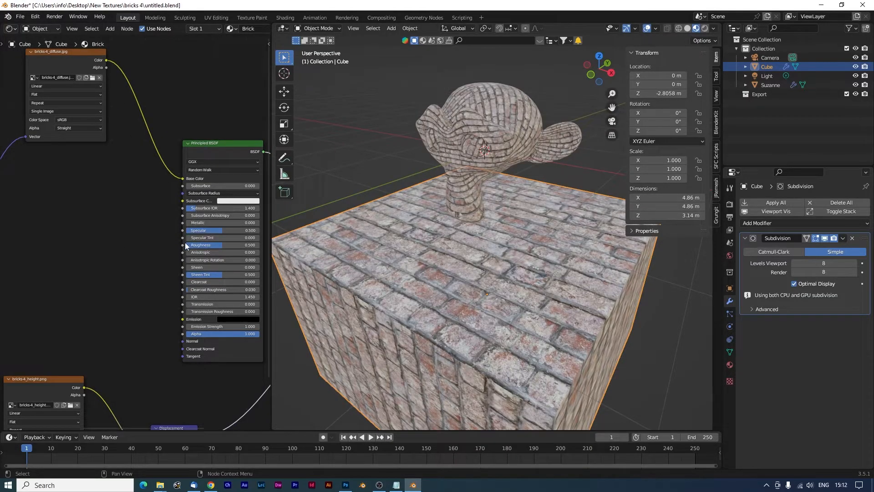
{"action": "left_click_drag", "start_coordinate": [182, 245], "coordinate": [129, 212]}
{"action": "type", "text": "imag"}
{"action": "key", "text": "Return"}
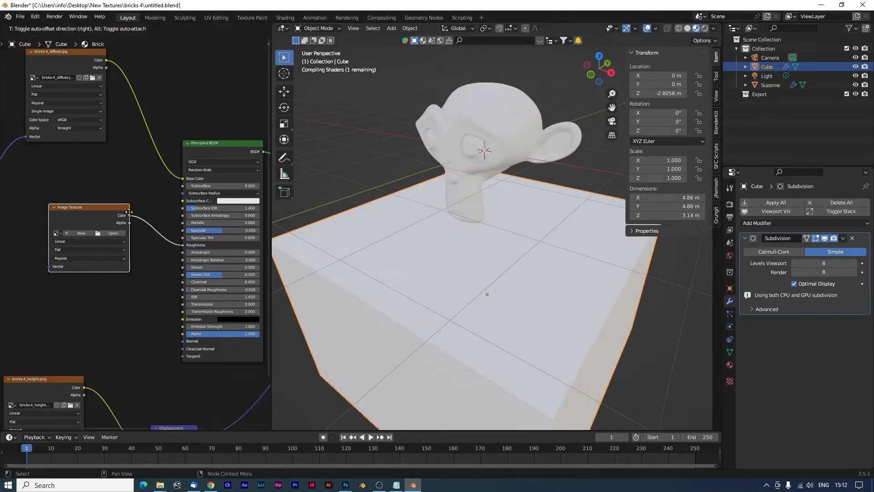
{"action": "left_click", "coordinate": [129, 212]}
{"action": "left_click_drag", "start_coordinate": [47, 195], "coordinate": [133, 173]}
{"action": "left_click_drag", "start_coordinate": [17, 257], "coordinate": [135, 245]}
Load bricks-4_smooth.png into the new texture node, set its color space to Non-Color and inspect the brick surface up close
{"action": "left_click", "coordinate": [198, 213]}
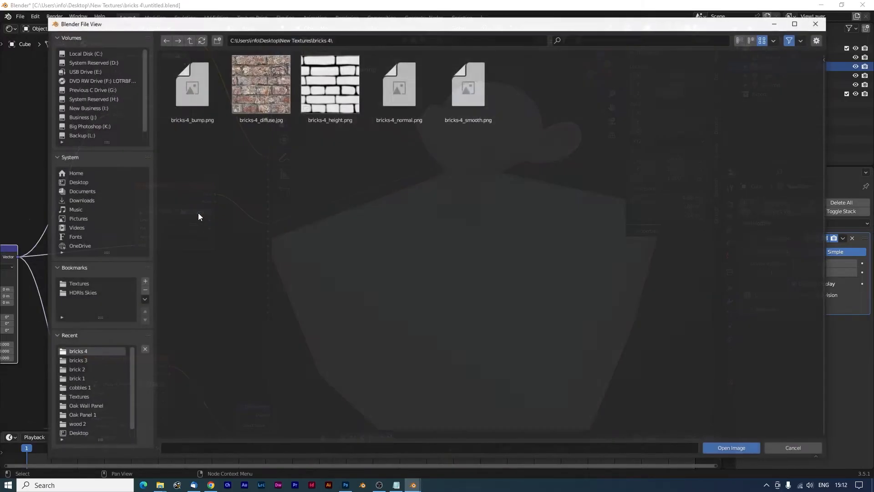
{"action": "double_click", "coordinate": [481, 123]}
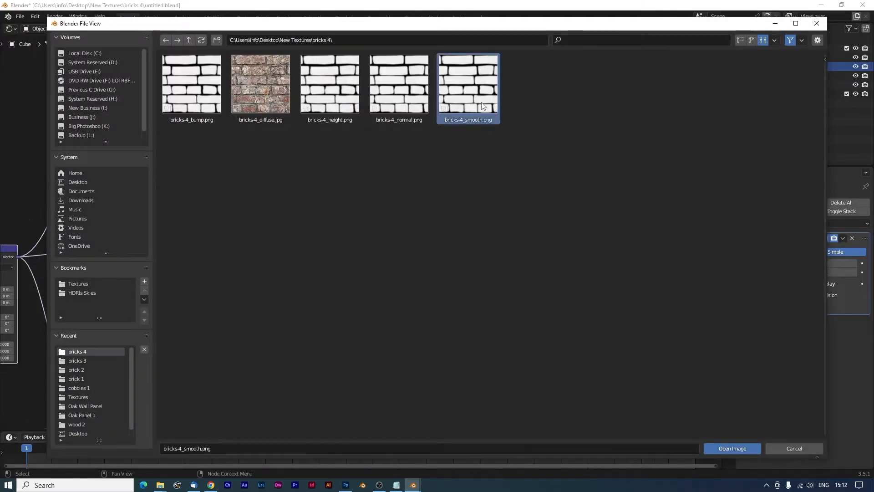
{"action": "left_click", "coordinate": [177, 253]}
{"action": "left_click", "coordinate": [181, 254]}
{"action": "left_click", "coordinate": [183, 253]}
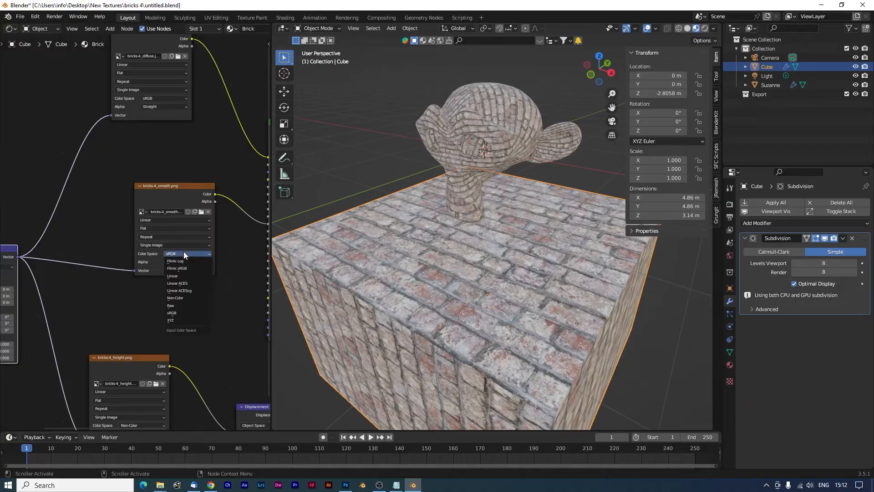
{"action": "left_click", "coordinate": [181, 299]}
{"action": "scroll", "coordinate": [235, 272], "scroll_direction": "right", "scroll_amount": 5}
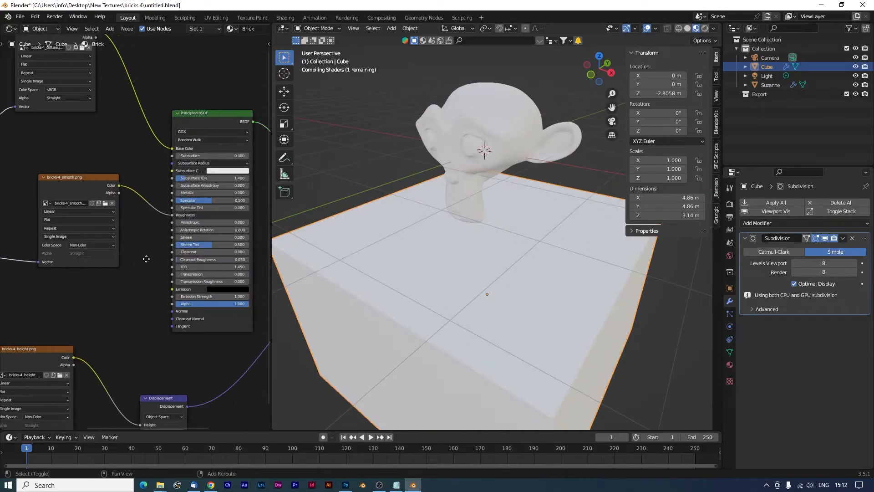
{"action": "scroll", "coordinate": [499, 259], "scroll_direction": "up", "scroll_amount": 4}
{"action": "left_click_drag", "start_coordinate": [443, 274], "coordinate": [517, 263]}
{"action": "scroll", "coordinate": [441, 272], "scroll_direction": "down", "scroll_amount": 4}
{"action": "scroll", "coordinate": [569, 296], "scroll_direction": "down", "scroll_amount": 5}
{"action": "scroll", "coordinate": [579, 288], "scroll_direction": "up", "scroll_amount": 8}
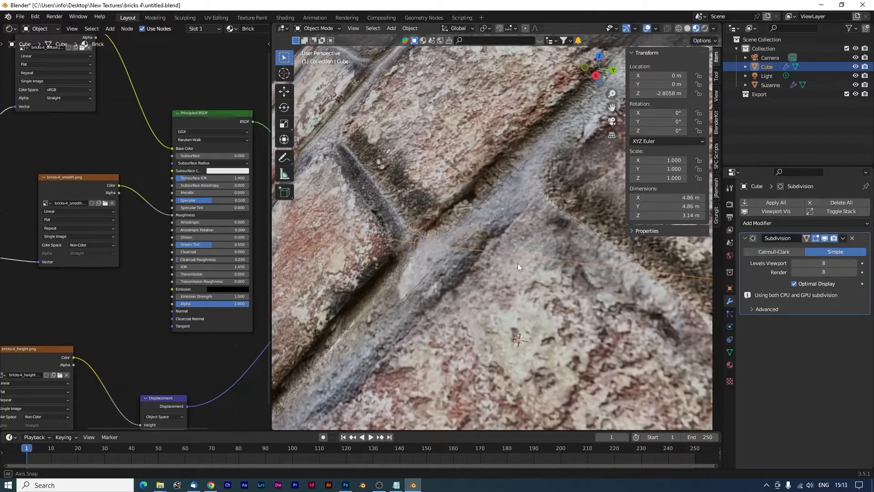
Switch to Photoshop, invert and save bricks-4_smooth.png, and reload it in Blender's roughness texture node to check the shine
{"action": "key", "text": "alt+Tab"}
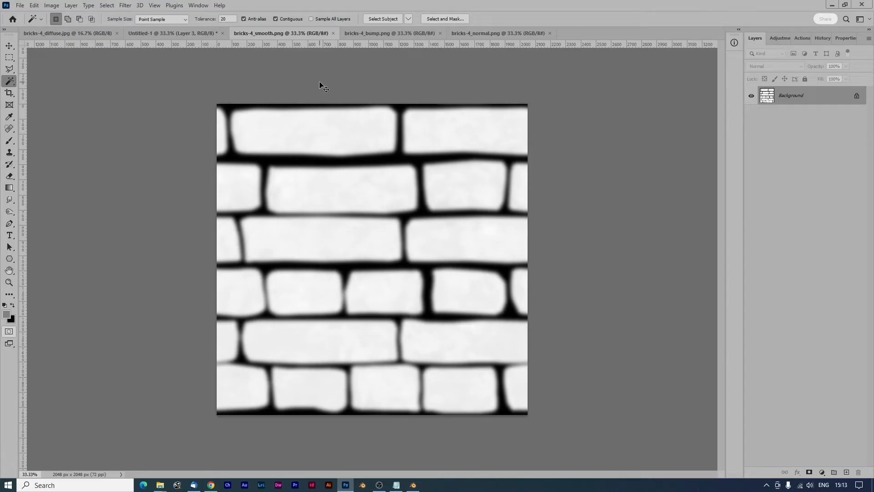
{"action": "key", "text": "ctrl+i"}
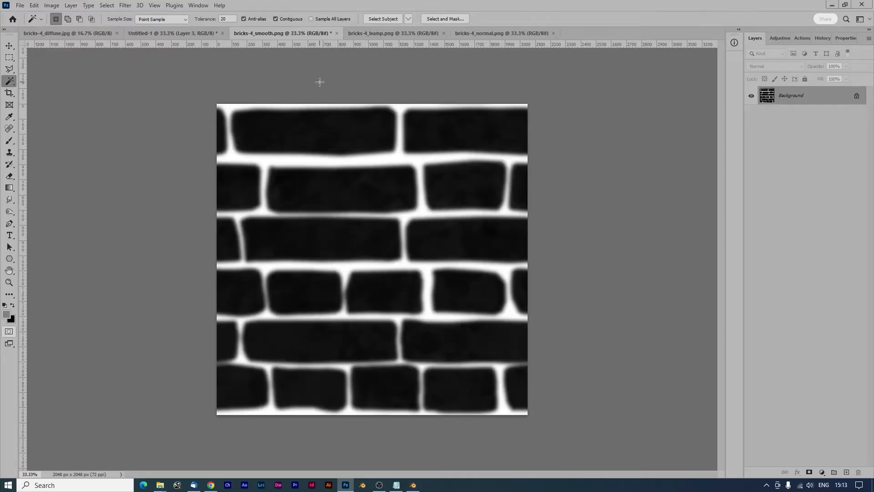
{"action": "key", "text": "ctrl+s"}
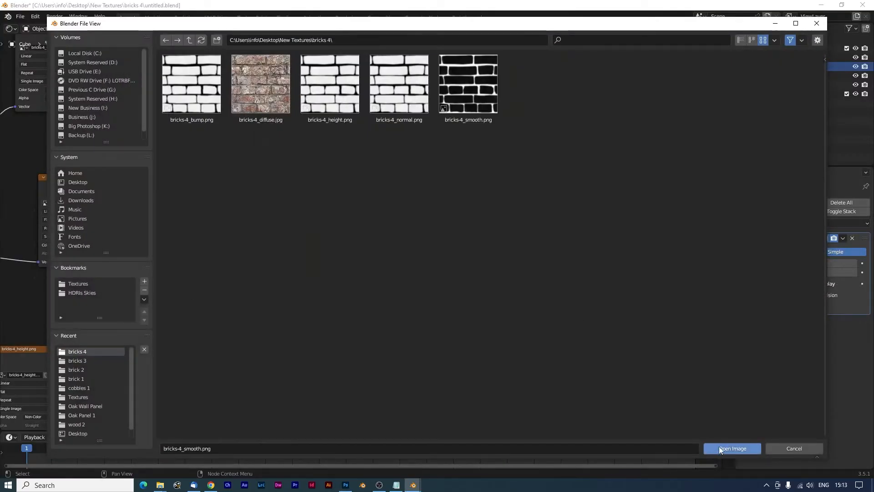
{"action": "left_click", "coordinate": [722, 448]}
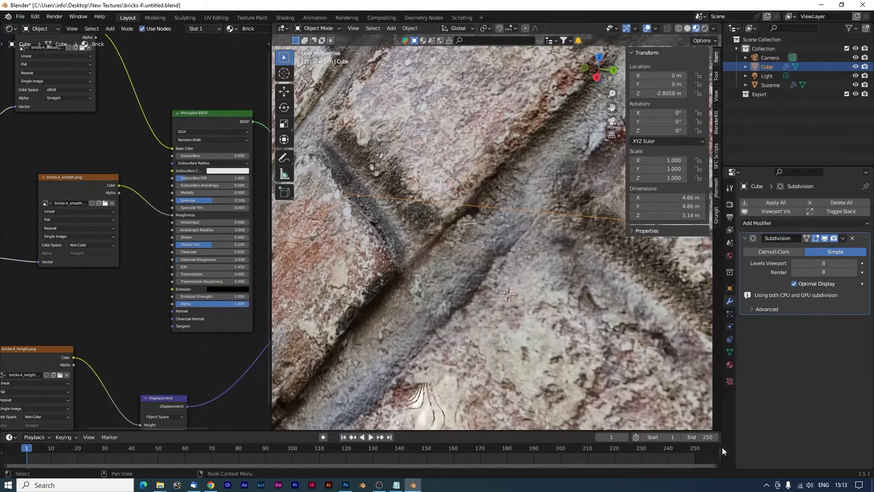
{"action": "left_click_drag", "start_coordinate": [504, 307], "coordinate": [513, 274]}
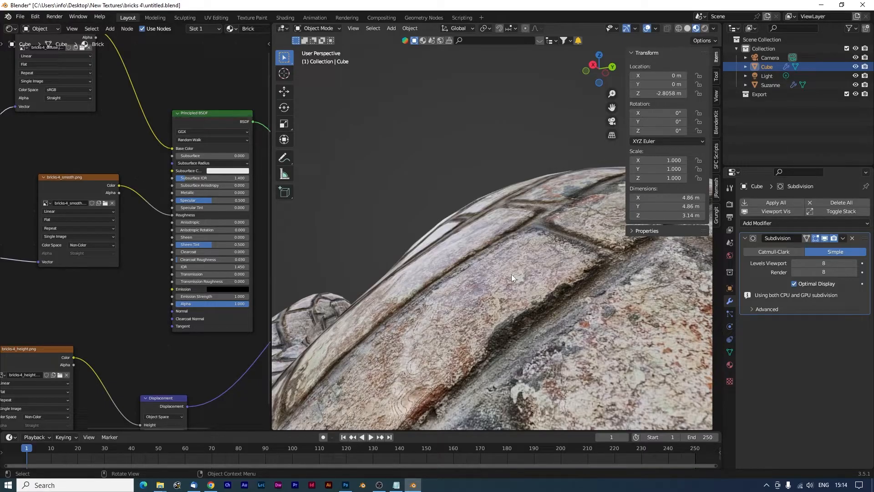
Back in Photoshop, use Levels to set the black output level of bricks-4_smooth.png to 117 and save the file
{"action": "key", "text": "alt+Tab"}
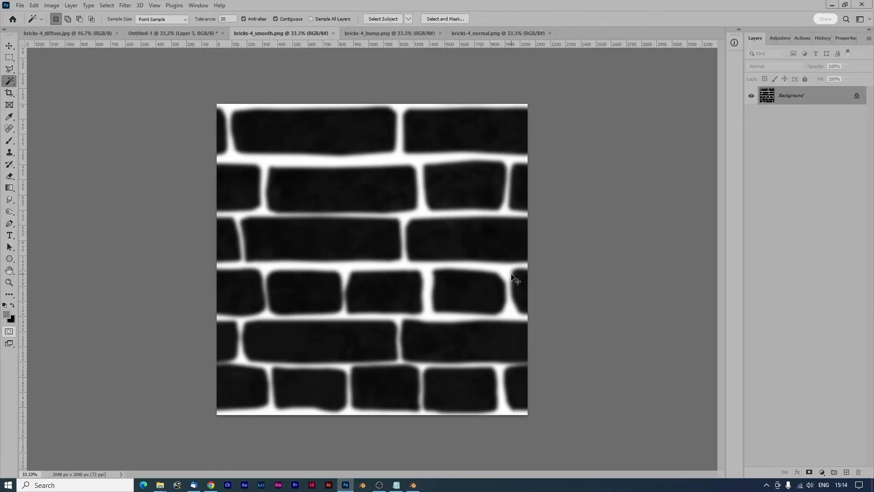
{"action": "key", "text": "ctrl+l"}
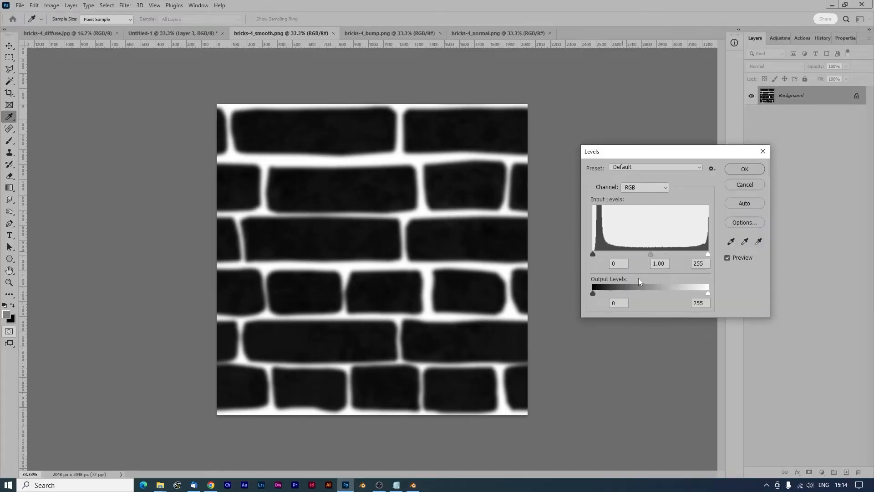
{"action": "left_click_drag", "start_coordinate": [595, 293], "coordinate": [647, 293]}
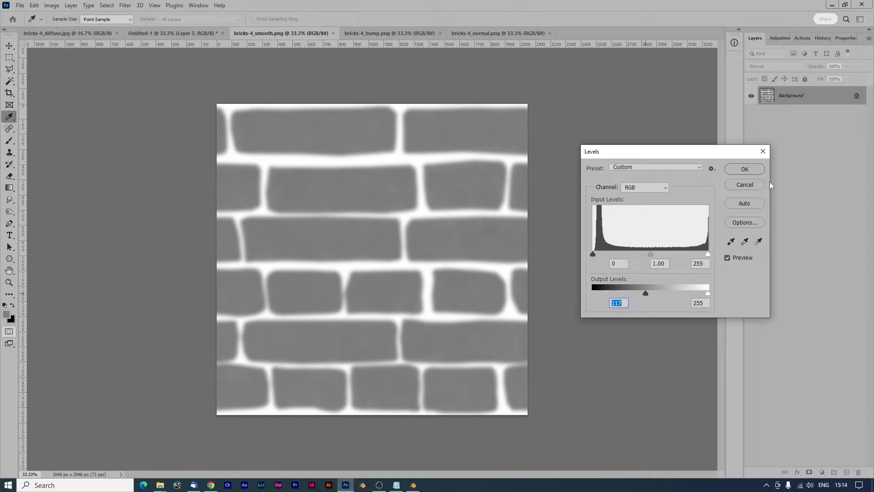
{"action": "left_click", "coordinate": [753, 173]}
{"action": "key", "text": "w"}
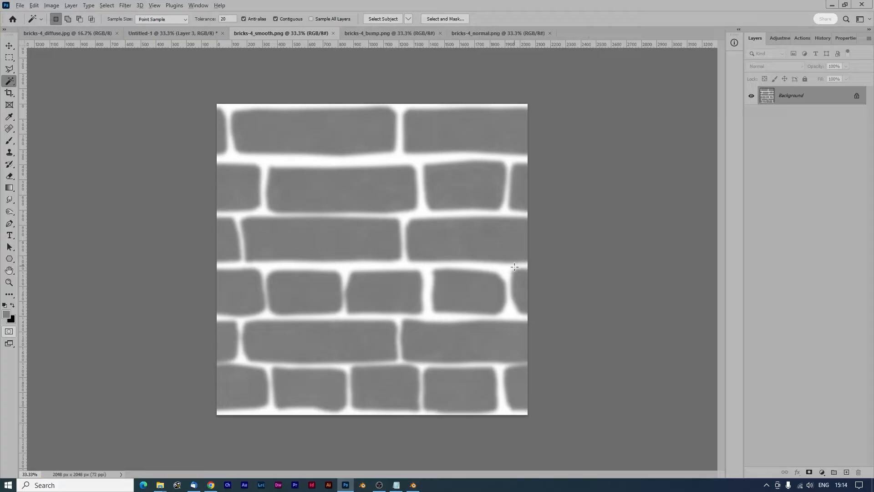
Switch to Blender, reload bricks-4_smooth.png in the roughness texture node and inspect the brick surface from another angle
{"action": "key", "text": "alt+Tab"}
{"action": "left_click", "coordinate": [105, 203]}
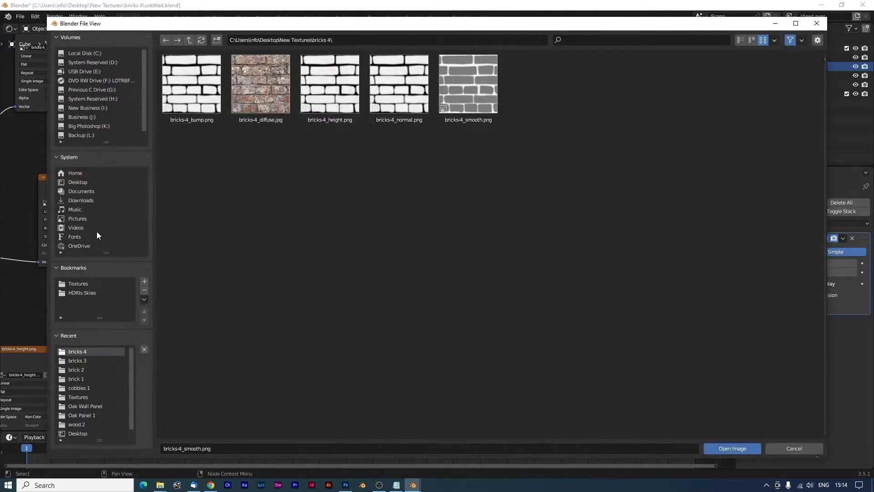
{"action": "left_click", "coordinate": [719, 449]}
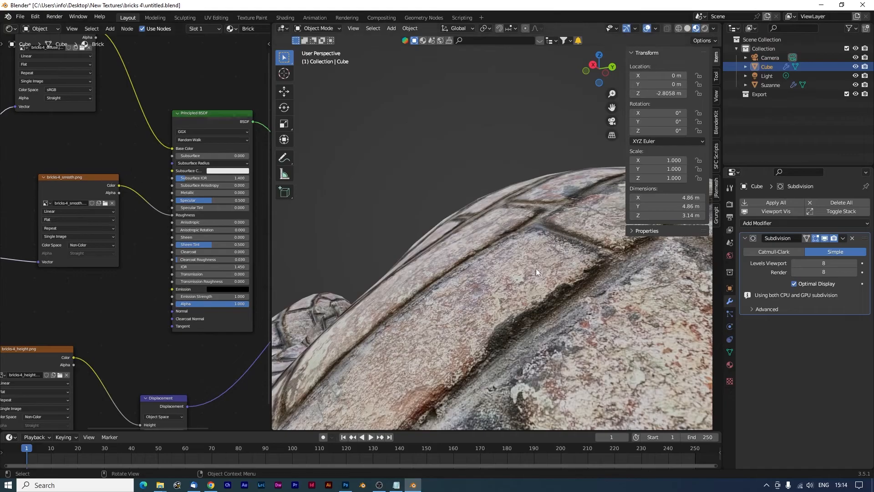
{"action": "left_click_drag", "start_coordinate": [536, 269], "coordinate": [656, 300]}
Arrange the bricks-4_diffuse and bricks-4_smooth texture nodes in a column, with the smooth node directly beneath the diffuse one
{"action": "left_click_drag", "start_coordinate": [76, 178], "coordinate": [52, 123]}
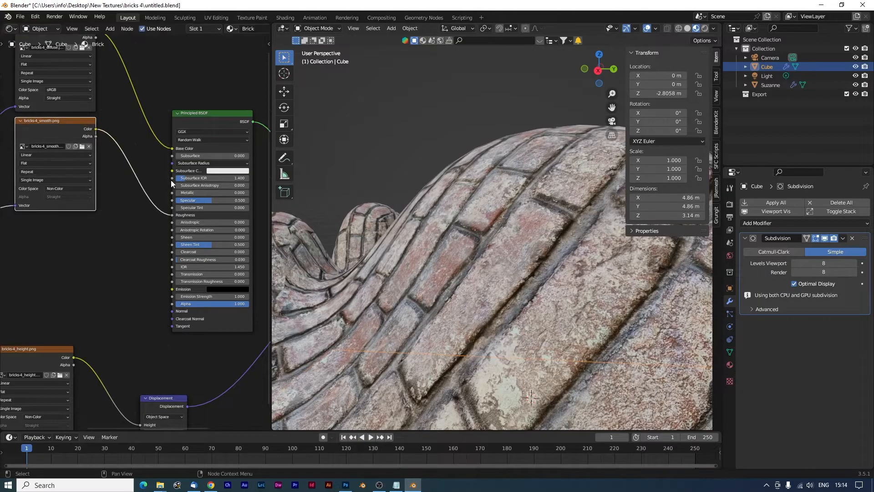
{"action": "scroll", "coordinate": [49, 80], "scroll_direction": "down", "scroll_amount": 2}
{"action": "left_click_drag", "start_coordinate": [49, 80], "coordinate": [130, 75]}
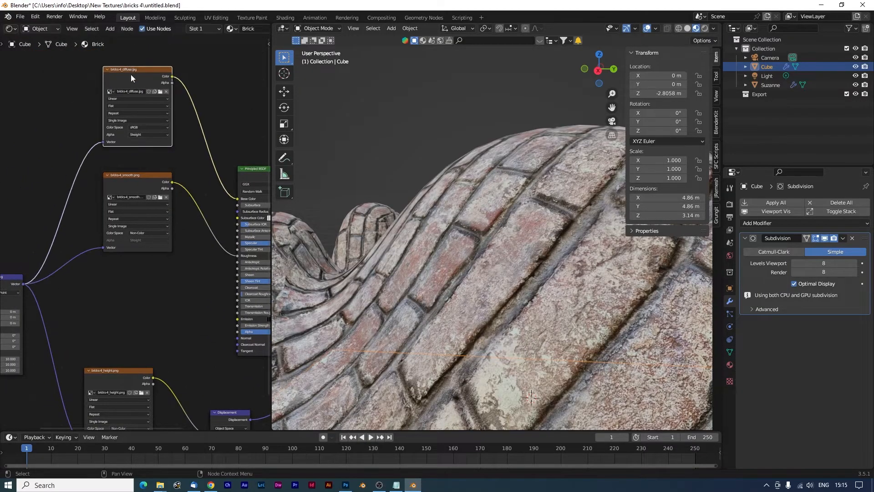
{"action": "left_click_drag", "start_coordinate": [144, 184], "coordinate": [143, 162]}
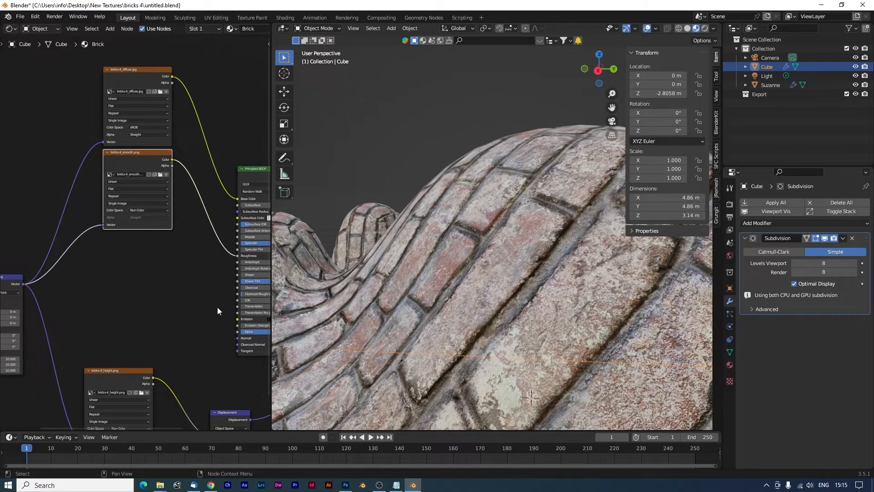
Duplicate the bricks-4_smooth texture node, place the copy beneath it and choose bricks-4_bump.png as its image
{"action": "key", "text": "shift+d"}
{"action": "left_click_drag", "start_coordinate": [140, 157], "coordinate": [141, 248]}
{"action": "left_click", "coordinate": [141, 248]}
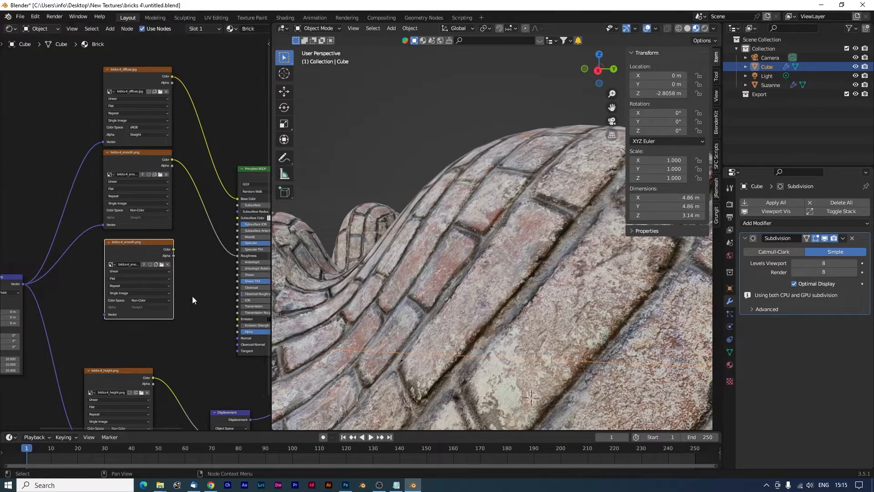
{"action": "left_click", "coordinate": [162, 264]}
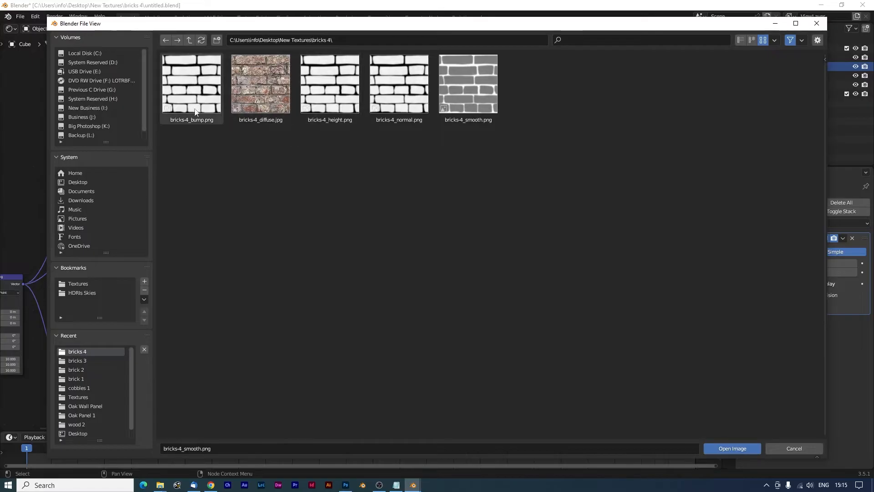
{"action": "left_click", "coordinate": [195, 111]}
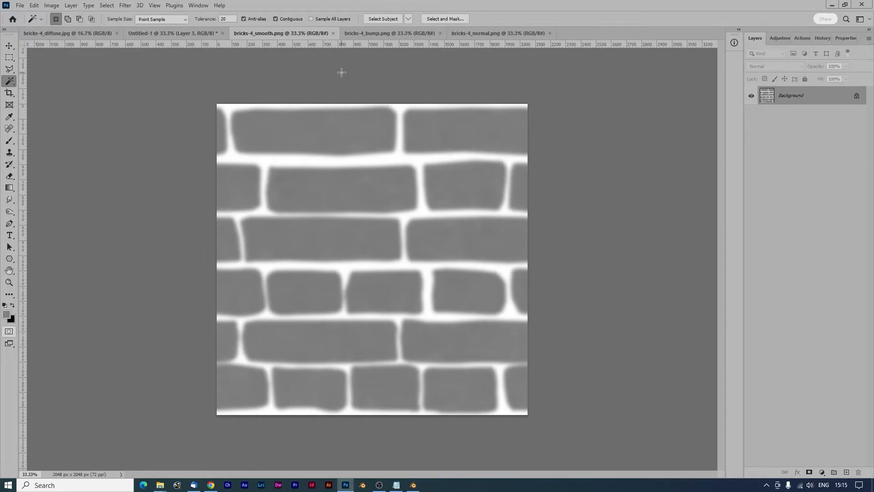
Copy the entire bricks-4_diffuse.jpg image and paste it into bricks-4_bump.png as a new layer
{"action": "left_click", "coordinate": [378, 31]}
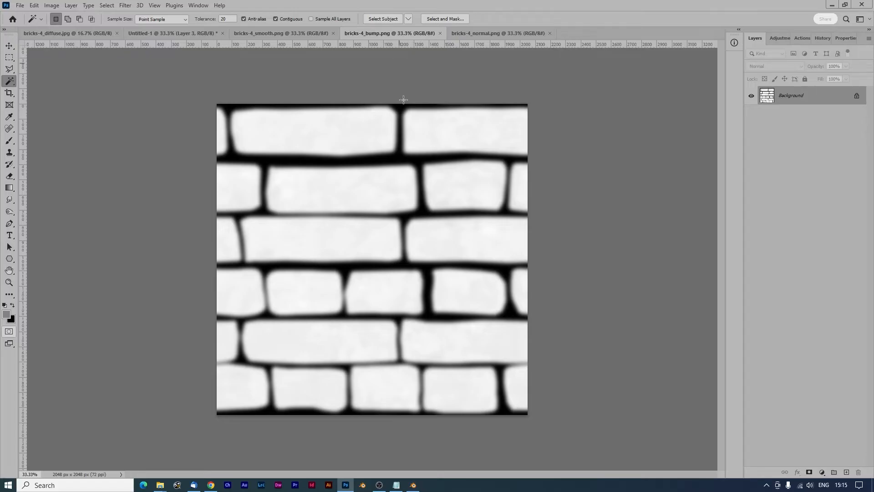
{"action": "left_click", "coordinate": [47, 32]}
{"action": "key", "text": "ctrl+a"}
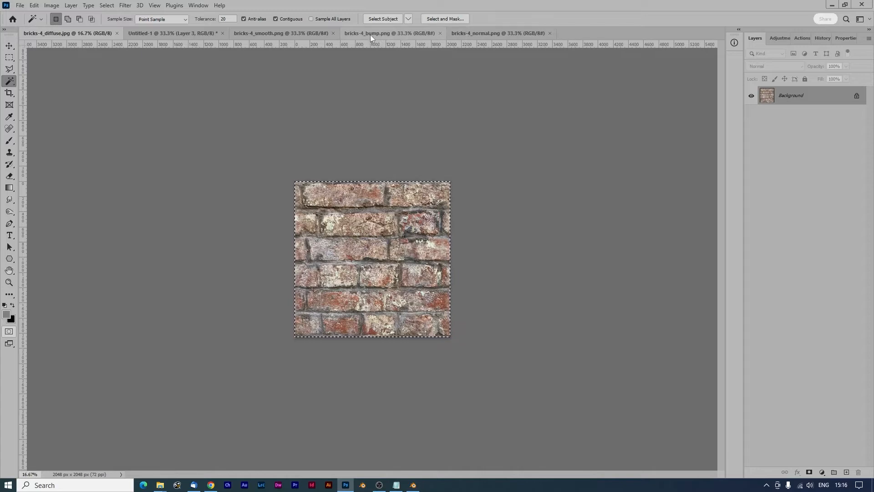
{"action": "left_click_drag", "start_coordinate": [370, 35], "coordinate": [384, 136]}
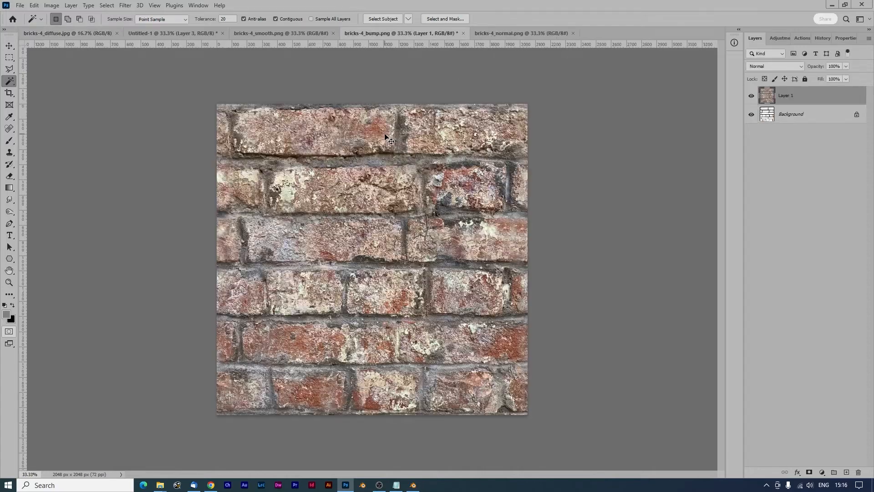
Turn the pasted brick layer greyscale with Hue/Saturation, using a saturation of -100
{"action": "key", "text": "ctrl+u"}
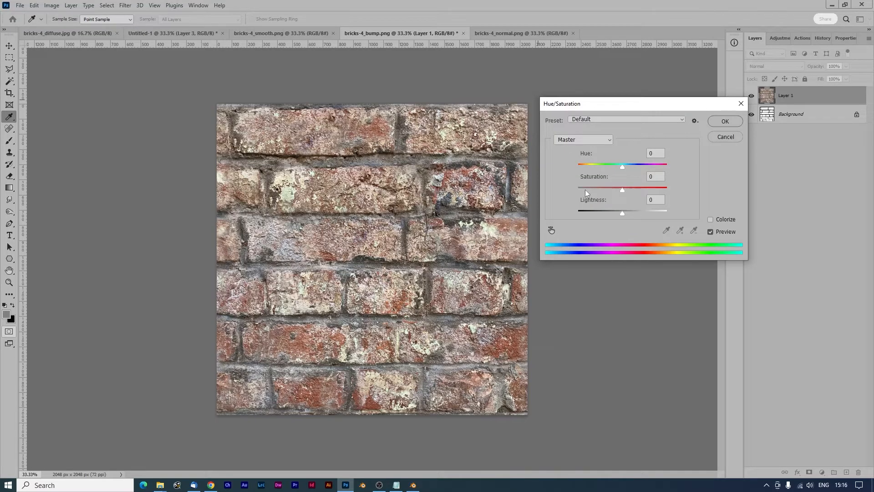
{"action": "left_click_drag", "start_coordinate": [586, 189], "coordinate": [577, 190]}
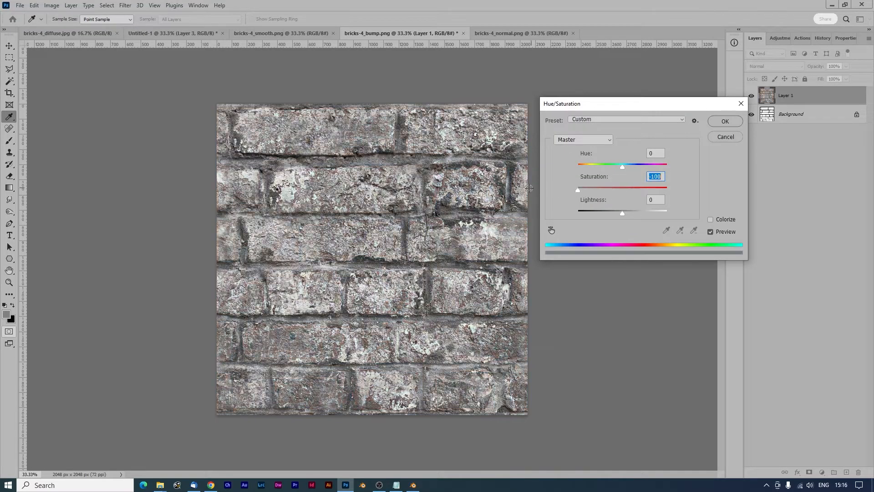
{"action": "left_click", "coordinate": [725, 121]}
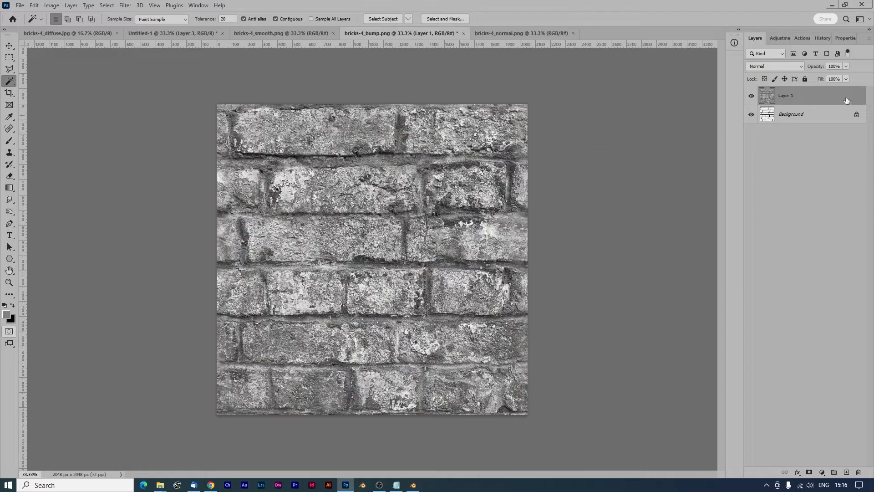
Lower Layer 1's opacity to 38% and invert the colours of the Background layer
{"action": "left_click", "coordinate": [846, 66]}
{"action": "left_click_drag", "start_coordinate": [840, 78], "coordinate": [837, 78]}
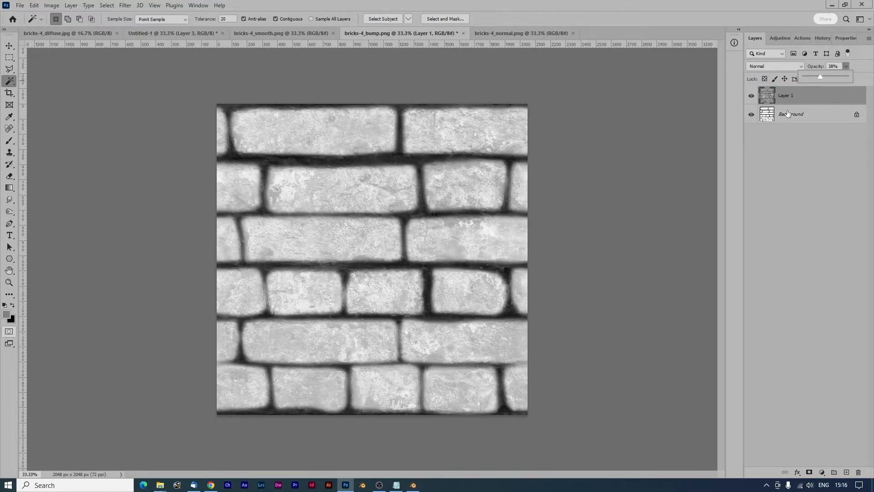
{"action": "left_click", "coordinate": [784, 115]}
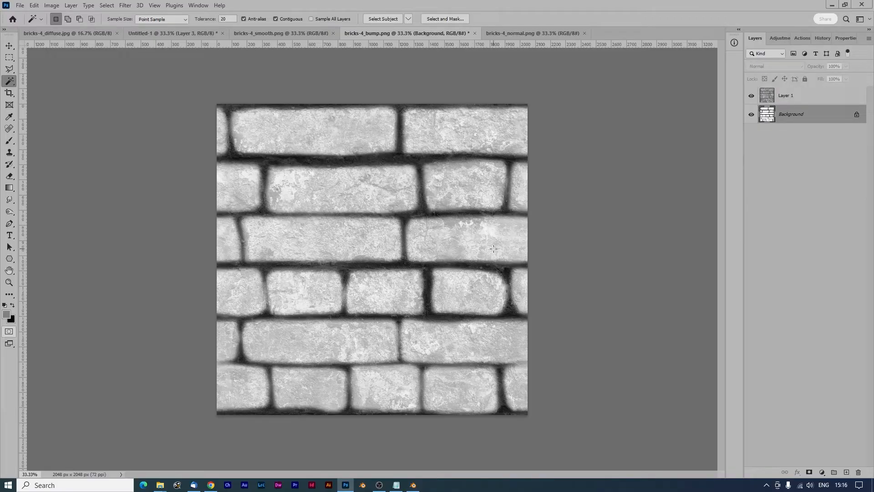
{"action": "key", "text": "ctrl+i"}
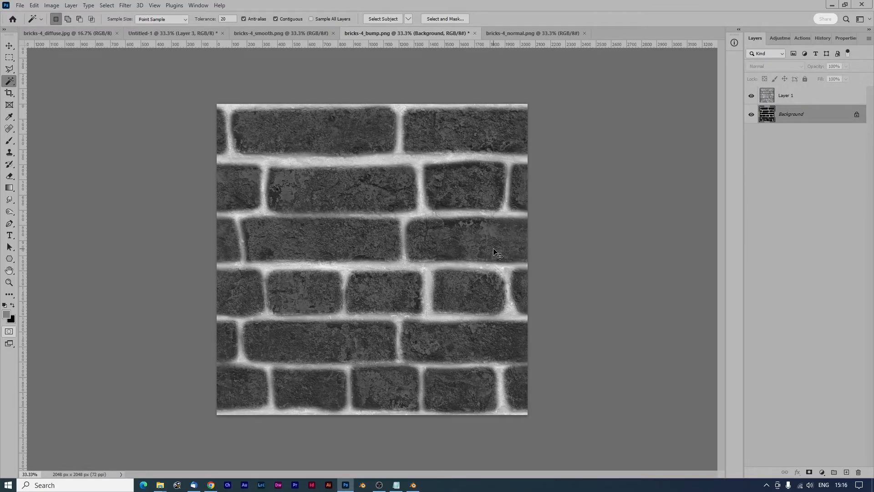
Raise Layer 1's opacity to 83% and turn on Pattern Preview to check the tiling
{"action": "left_click", "coordinate": [790, 100]}
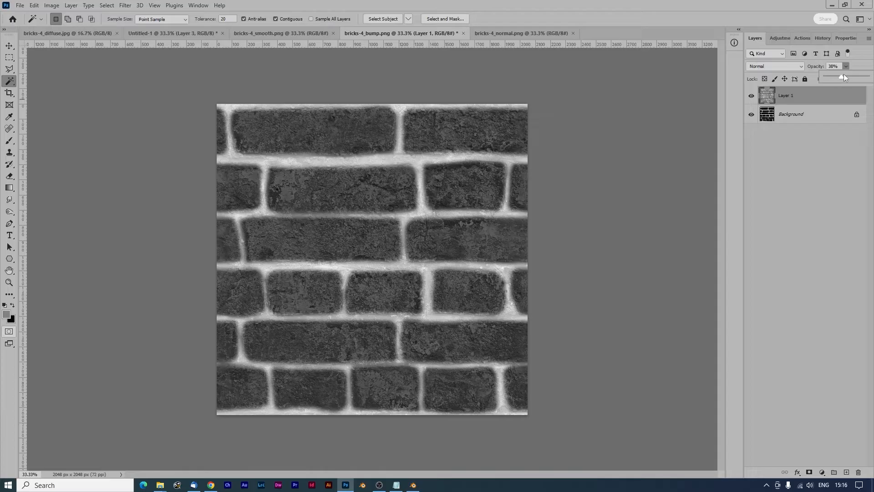
{"action": "left_click_drag", "start_coordinate": [846, 74], "coordinate": [859, 75]}
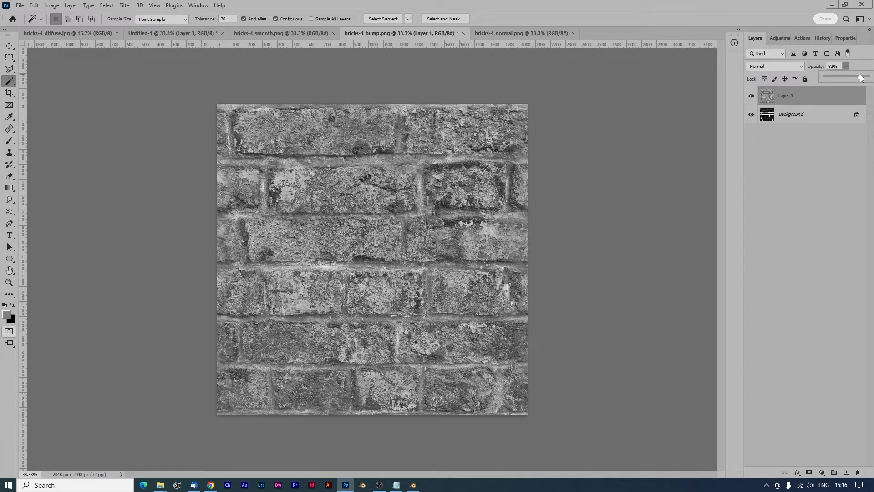
{"action": "left_click", "coordinate": [798, 138]}
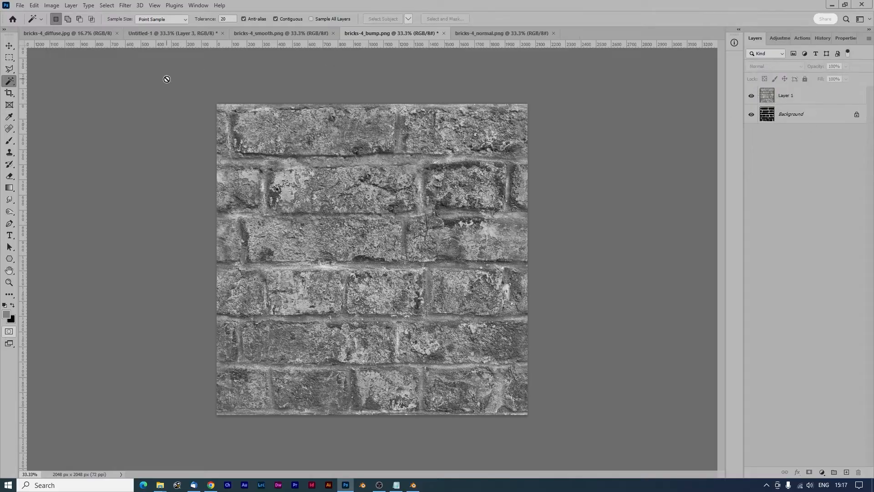
{"action": "left_click", "coordinate": [155, 5]}
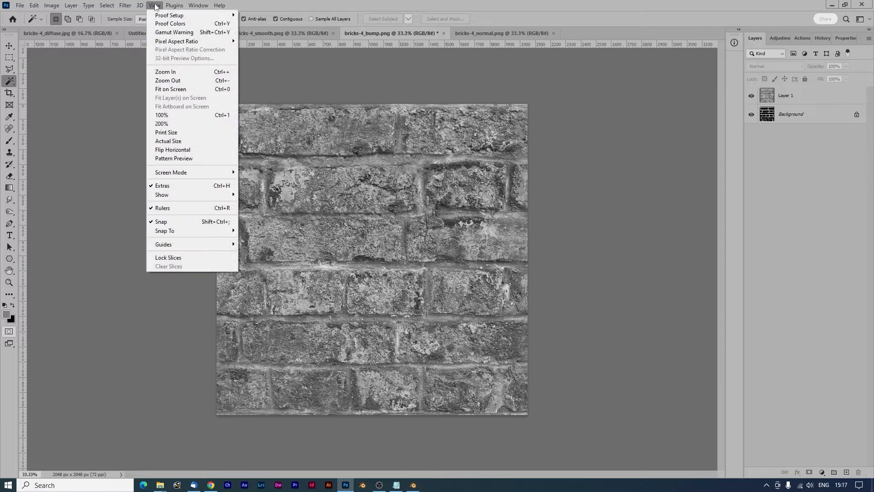
{"action": "left_click", "coordinate": [164, 159]}
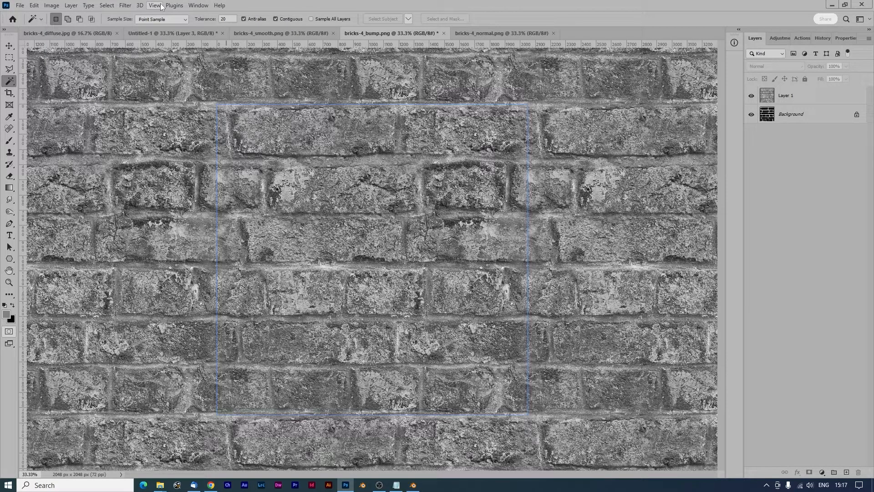
Apply a Gaussian Blur with a 0.5-pixel radius to Layer 1 of the bump map
{"action": "left_click", "coordinate": [125, 6]}
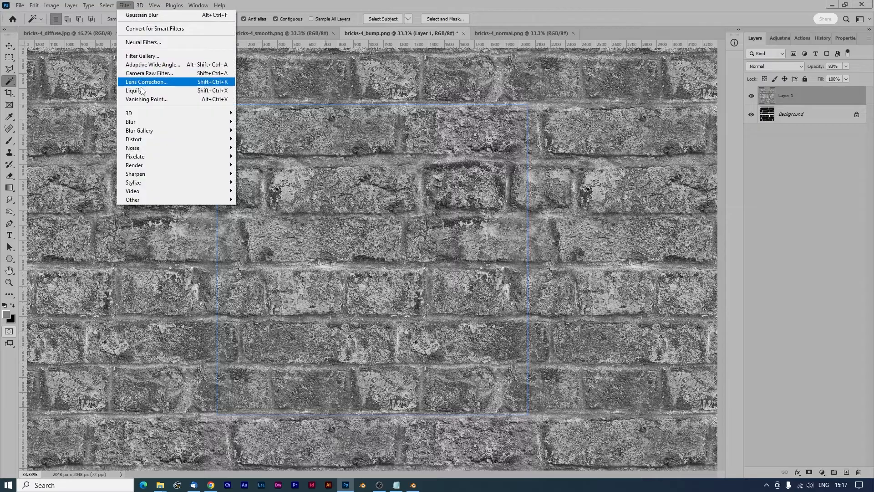
{"action": "mouse_move", "coordinate": [142, 122]}
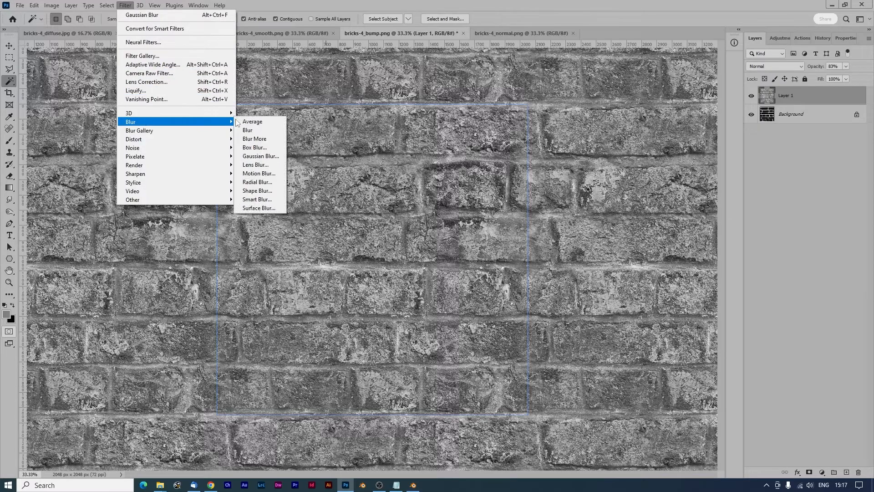
{"action": "left_click", "coordinate": [281, 156]}
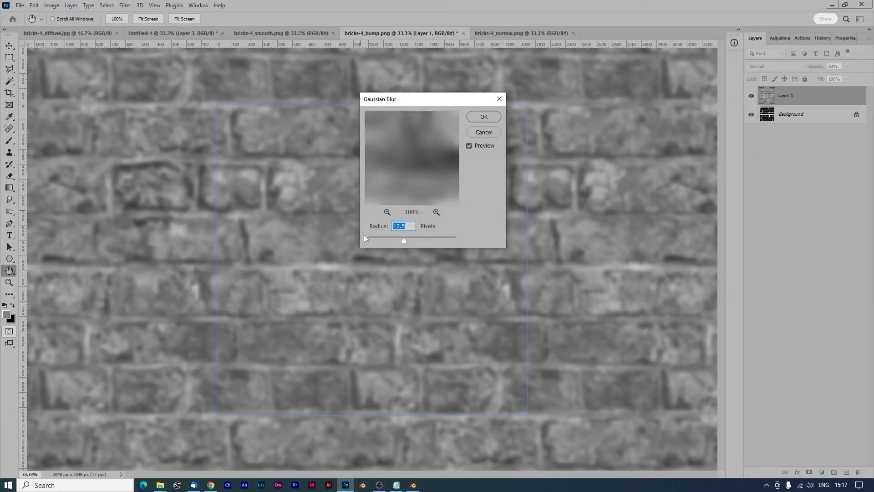
{"action": "left_click", "coordinate": [371, 239]}
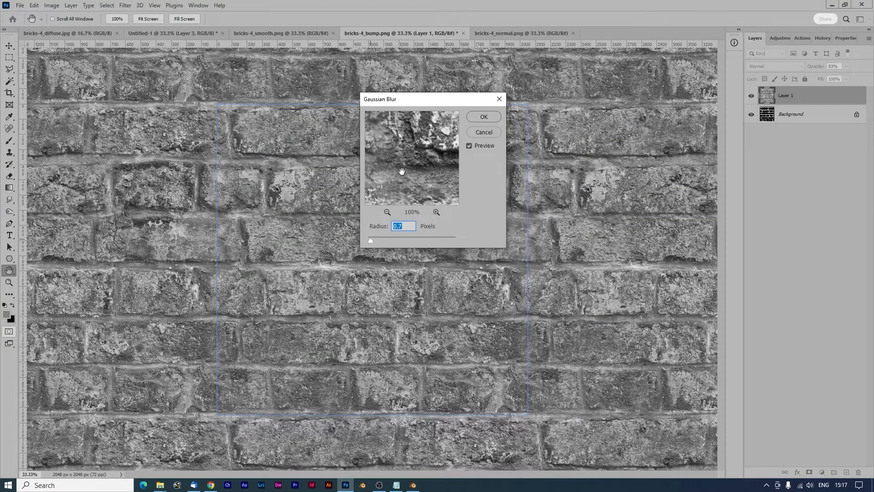
{"action": "type", "text": ".5"}
{"action": "left_click_drag", "start_coordinate": [438, 148], "coordinate": [425, 159]}
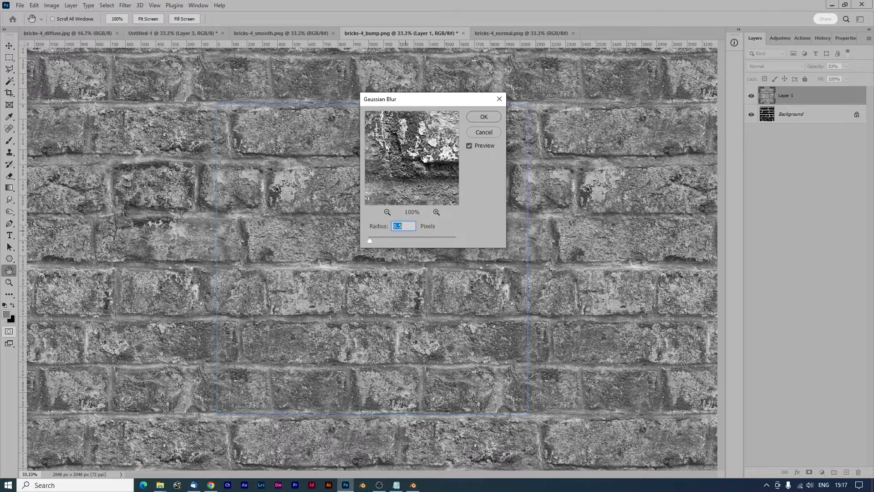
{"action": "left_click", "coordinate": [479, 117]}
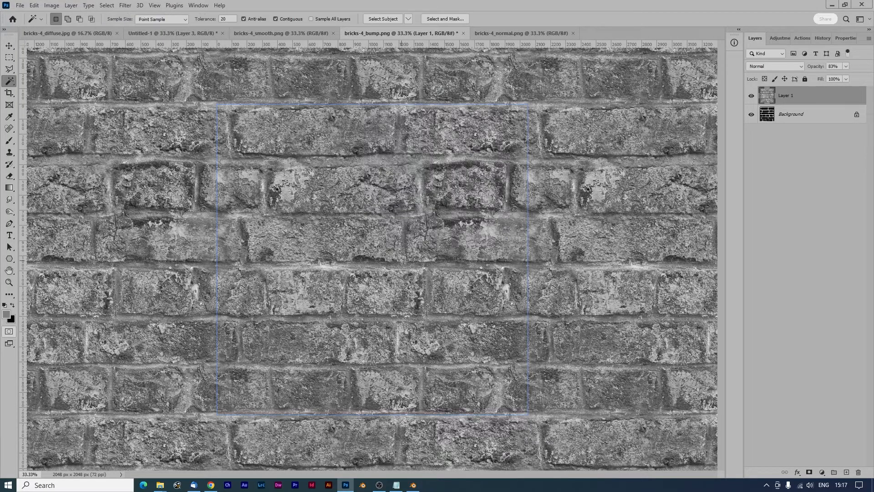
Flatten and save bricks-4_bump.png, and switch back to Blender
{"action": "left_click", "coordinate": [72, 6]}
{"action": "left_click", "coordinate": [88, 361]}
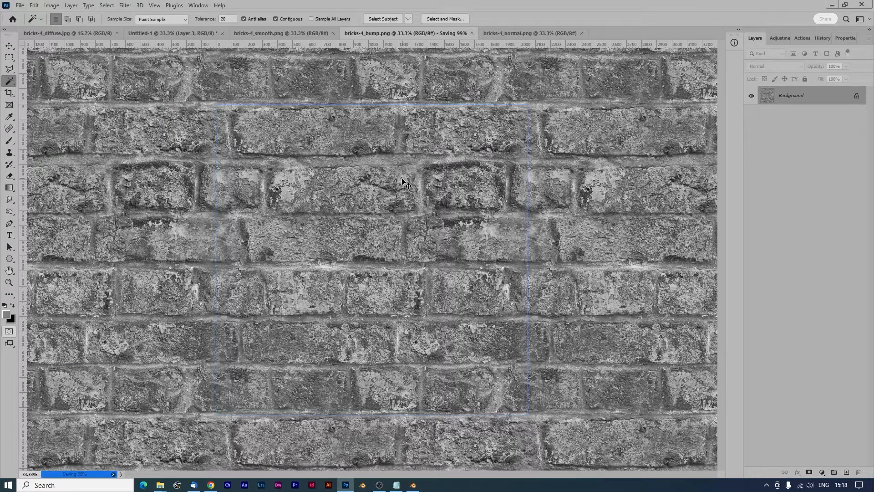
{"action": "key", "text": "alt+Tab"}
Duplicate the bricks-4_height texture node above the original and load bricks-4_bump.png into the copy with Non-Color colour space
{"action": "scroll", "coordinate": [143, 312], "scroll_direction": "down", "scroll_amount": 3}
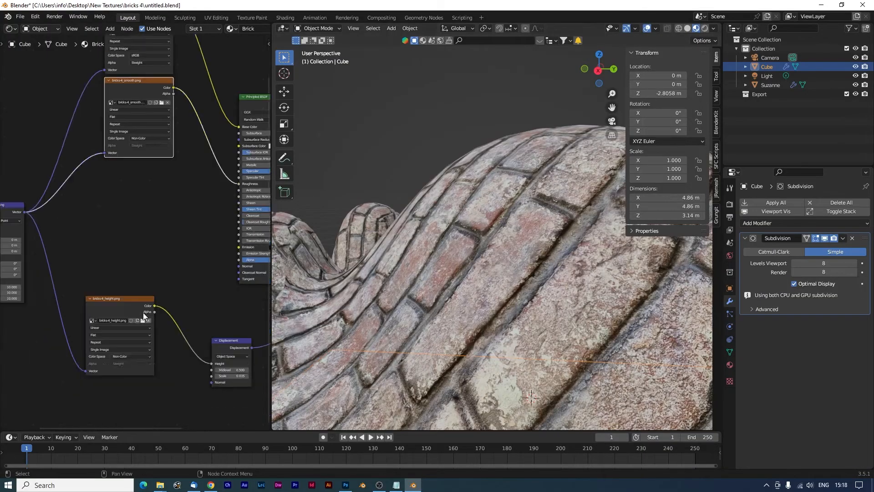
{"action": "left_click", "coordinate": [131, 299]}
{"action": "key", "text": "shift+d"}
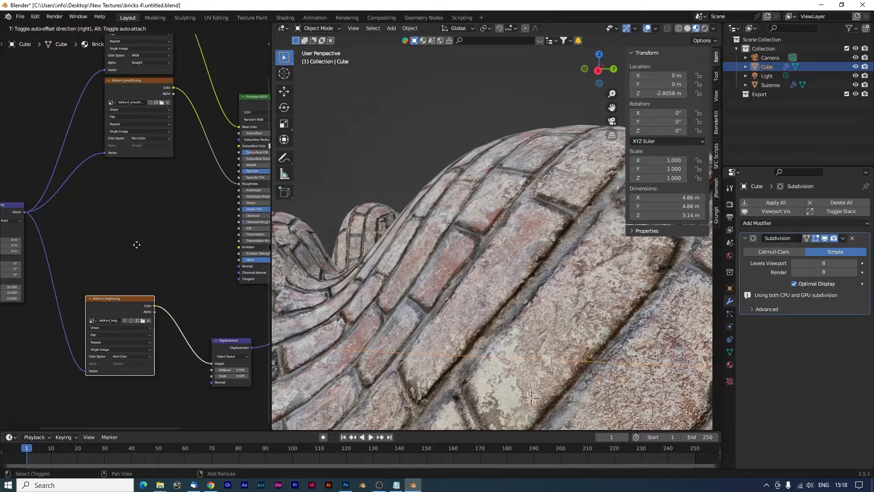
{"action": "left_click", "coordinate": [160, 271]}
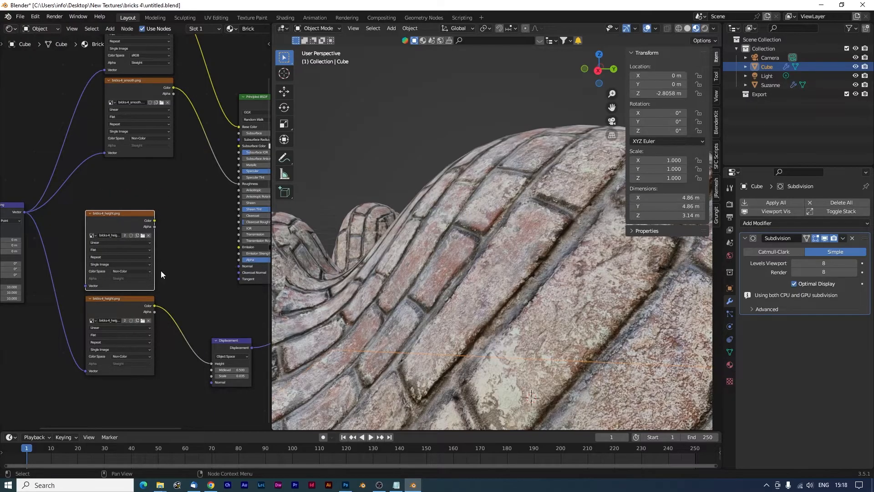
{"action": "left_click", "coordinate": [143, 235]}
{"action": "left_click", "coordinate": [184, 61]}
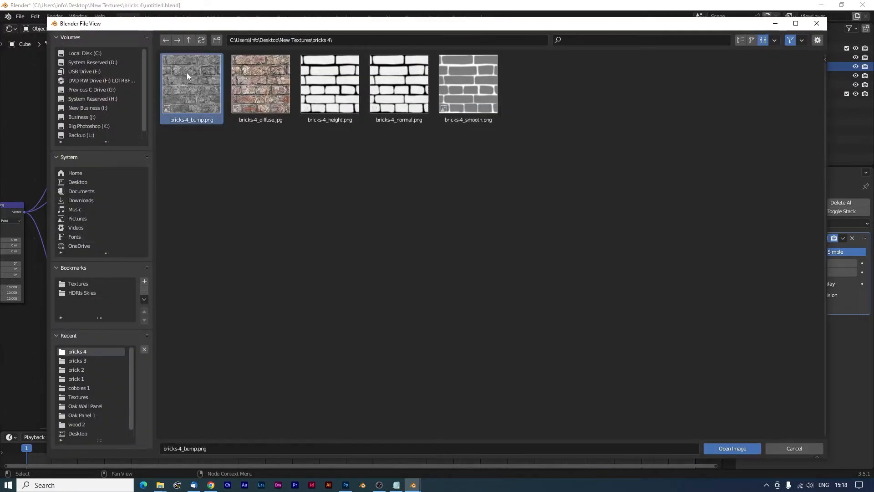
{"action": "double_click", "coordinate": [186, 72]}
{"action": "left_click", "coordinate": [130, 271]}
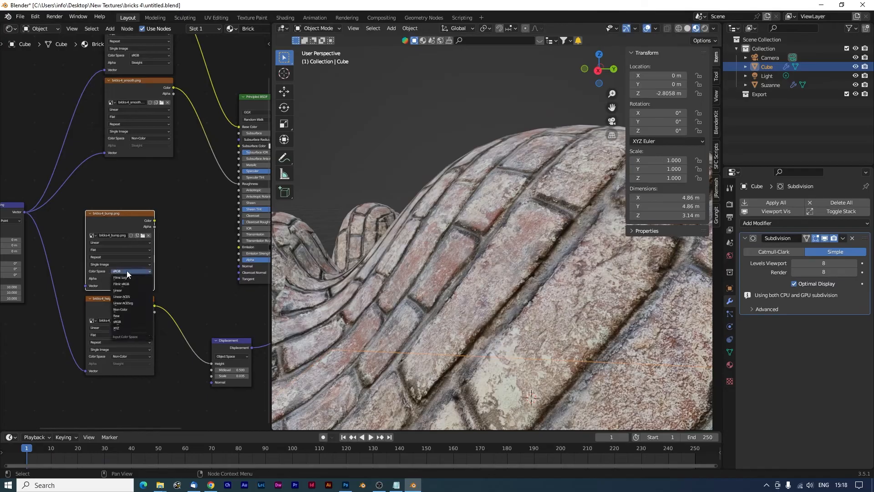
{"action": "left_click", "coordinate": [130, 309]}
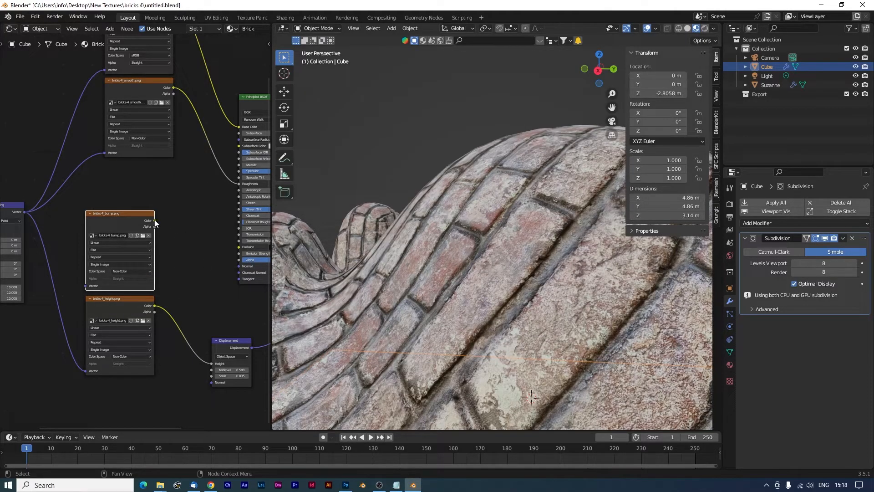
Feed the bump texture's colour into the Height of a new Bump node and connect its output to the Principled BSDF Normal
{"action": "left_click_drag", "start_coordinate": [154, 221], "coordinate": [184, 247]}
{"action": "type", "text": "bump"}
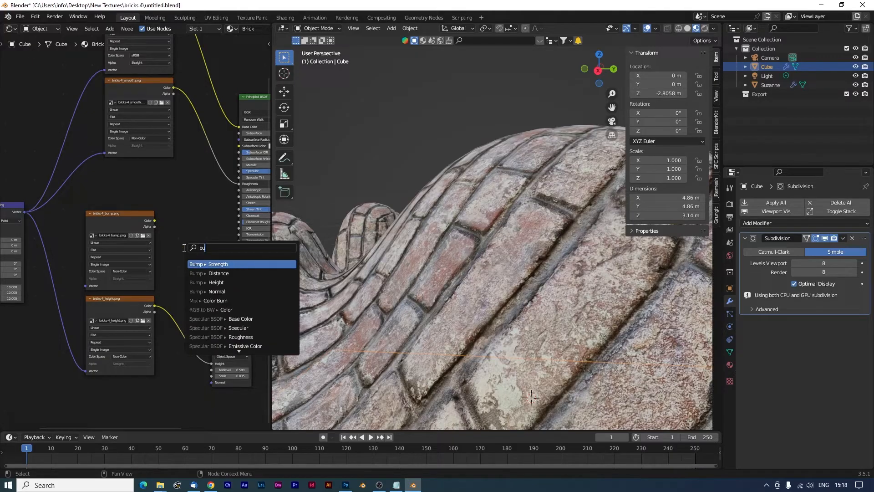
{"action": "left_click", "coordinate": [211, 283]}
{"action": "left_click", "coordinate": [199, 279]}
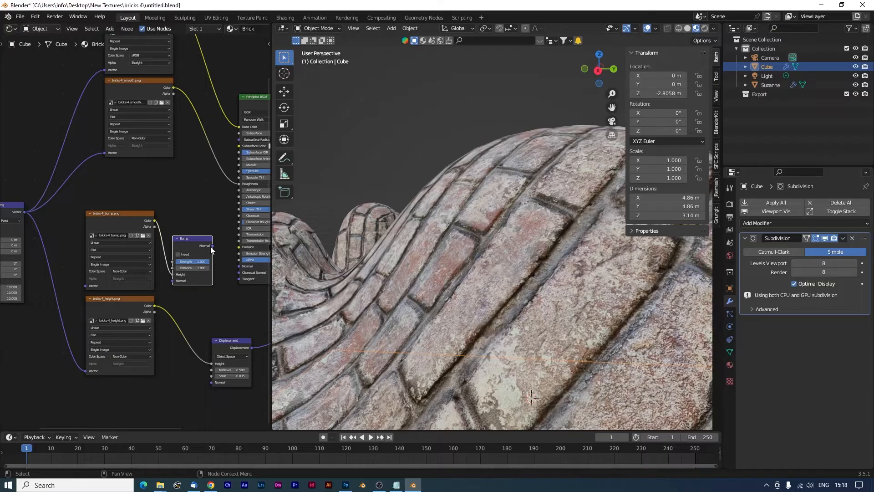
{"action": "left_click_drag", "start_coordinate": [213, 246], "coordinate": [236, 266]}
{"action": "left_click_drag", "start_coordinate": [211, 184], "coordinate": [149, 200]}
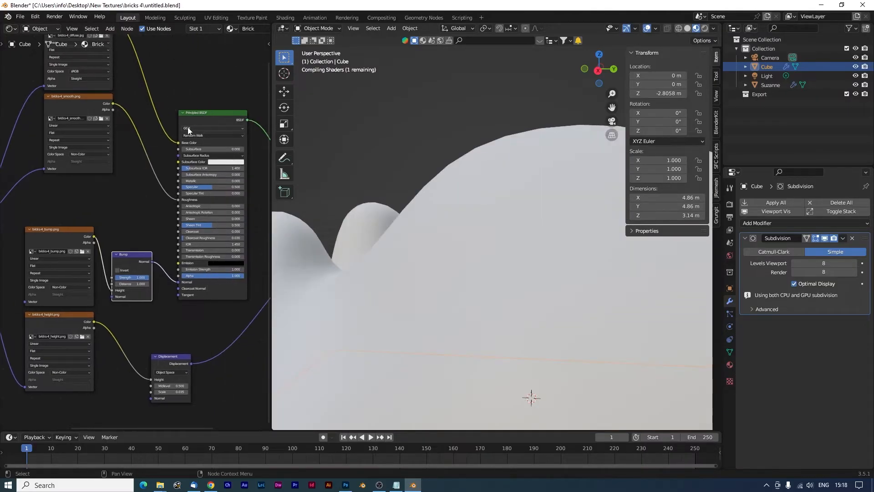
{"action": "left_click_drag", "start_coordinate": [487, 245], "coordinate": [565, 296]}
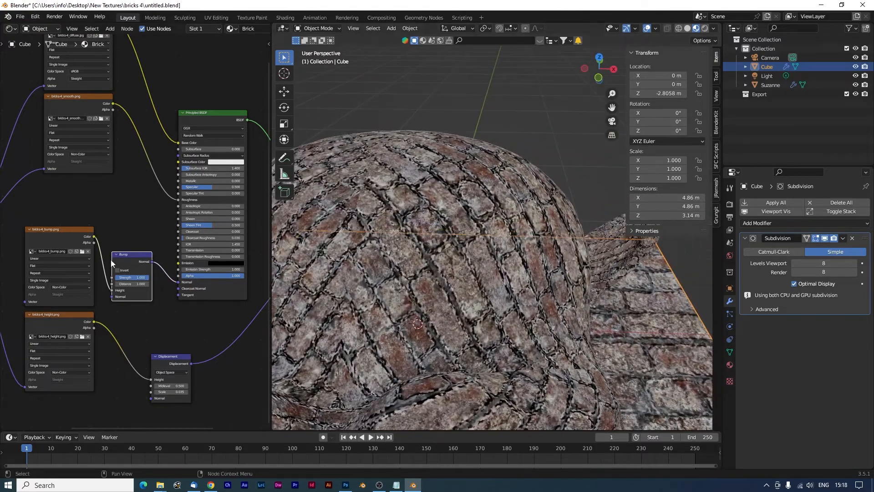
Connect the Mapping node's vector output to the bricks-4_bump texture node and inspect the brick surface up close
{"action": "left_click_drag", "start_coordinate": [111, 261], "coordinate": [207, 222]}
{"action": "left_click_drag", "start_coordinate": [60, 191], "coordinate": [120, 263]}
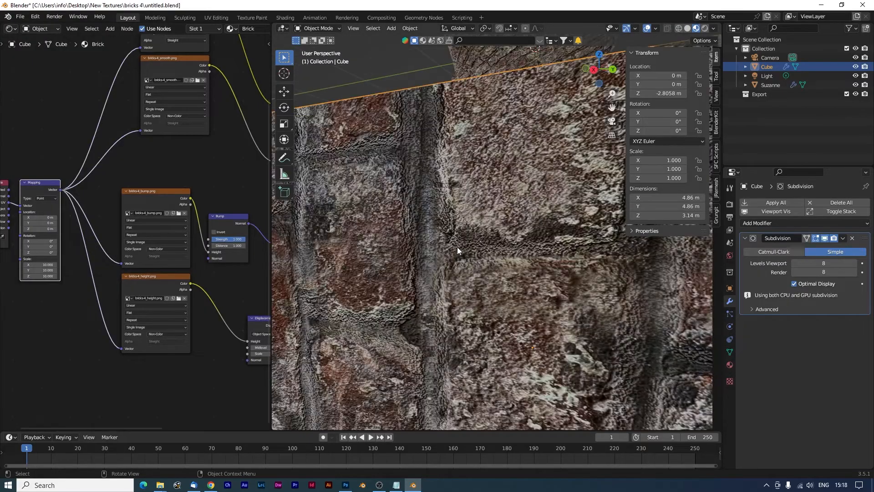
{"action": "left_click_drag", "start_coordinate": [457, 246], "coordinate": [457, 267]}
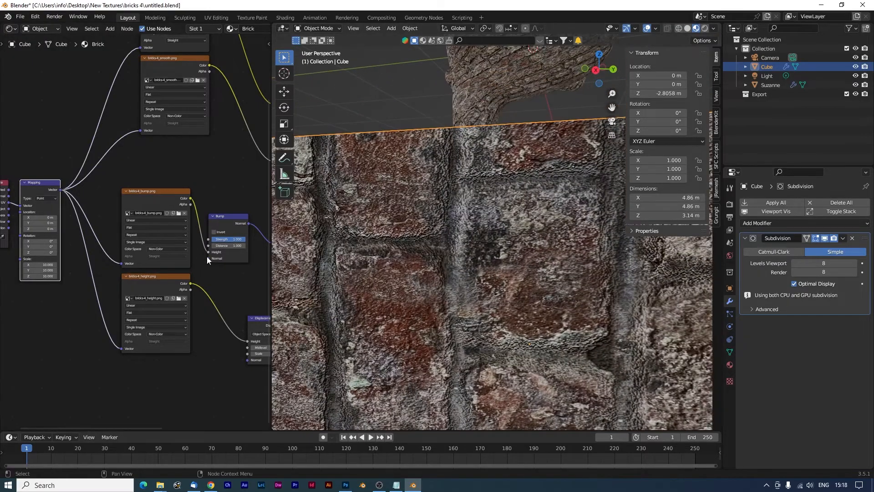
Set the Bump node's strength to 0.1 and inspect the bricks on the monkey head and the plane
{"action": "scroll", "coordinate": [205, 259], "scroll_direction": "up", "scroll_amount": 5}
{"action": "scroll", "coordinate": [227, 287], "scroll_direction": "right", "scroll_amount": 3}
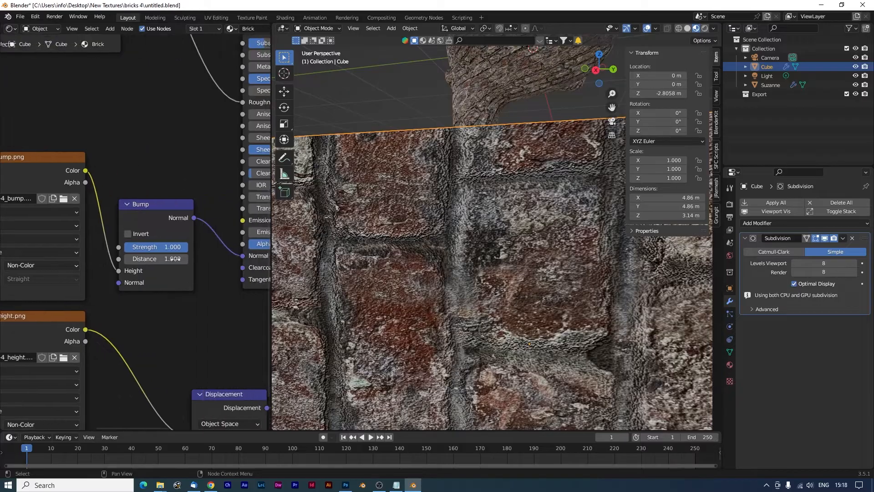
{"action": "left_click", "coordinate": [168, 248]}
{"action": "key", "text": "BackSpace"}
{"action": "type", "text": ".1"}
{"action": "key", "text": "Return"}
{"action": "left_click_drag", "start_coordinate": [533, 291], "coordinate": [439, 231]}
{"action": "scroll", "coordinate": [526, 302], "scroll_direction": "down", "scroll_amount": 5}
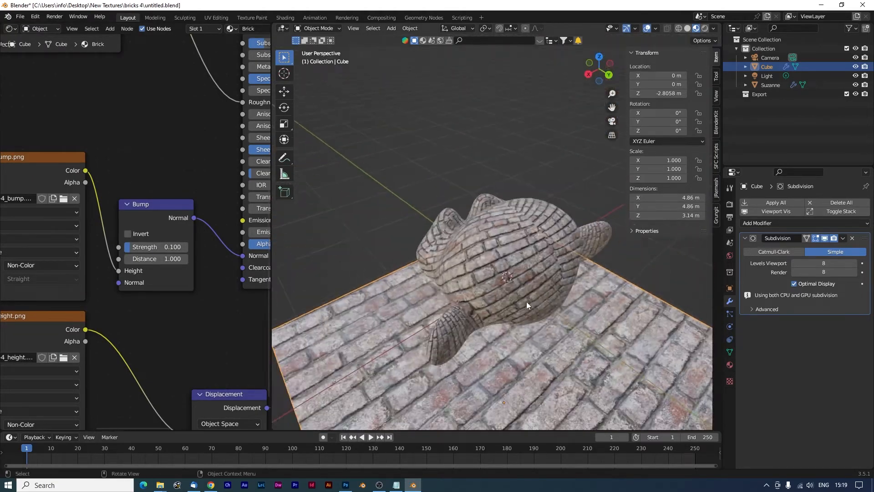
Set the Bump node's strength to 0.2 and inspect the brick surface on the monkey head
{"action": "scroll", "coordinate": [527, 301], "scroll_direction": "up", "scroll_amount": 6}
{"action": "scroll", "coordinate": [526, 301], "scroll_direction": "up", "scroll_amount": 5}
{"action": "mouse_move", "coordinate": [526, 301]}
{"action": "left_mouse_down"}
{"action": "mouse_move", "coordinate": [526, 308]}
{"action": "mouse_move", "coordinate": [561, 288]}
{"action": "mouse_move", "coordinate": [482, 280]}
{"action": "mouse_move", "coordinate": [520, 291]}
{"action": "mouse_move", "coordinate": [501, 271]}
{"action": "mouse_move", "coordinate": [560, 299]}
{"action": "mouse_move", "coordinate": [563, 272]}
{"action": "mouse_move", "coordinate": [368, 277]}
{"action": "left_mouse_up"}
{"action": "left_click", "coordinate": [174, 246]}
{"action": "type", "text": ".2"}
{"action": "key", "text": "Return"}
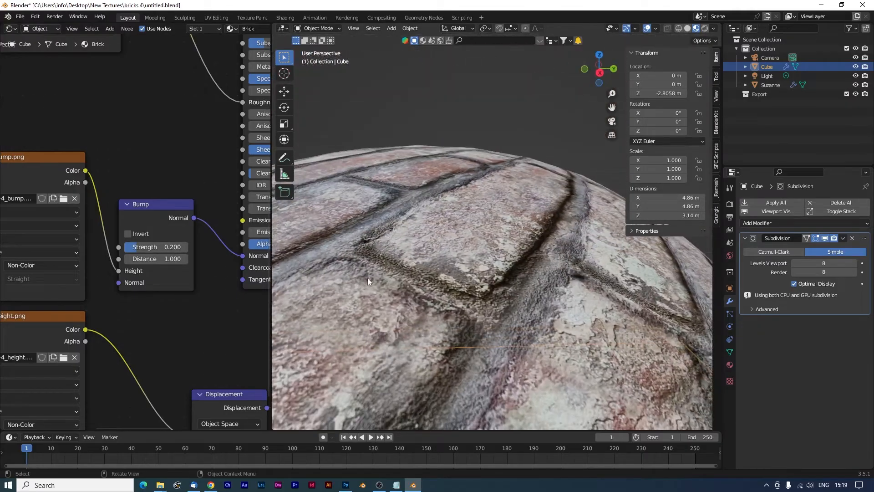
{"action": "scroll", "coordinate": [547, 300], "scroll_direction": "down", "scroll_amount": 5}
{"action": "left_click_drag", "start_coordinate": [548, 297], "coordinate": [560, 311]}
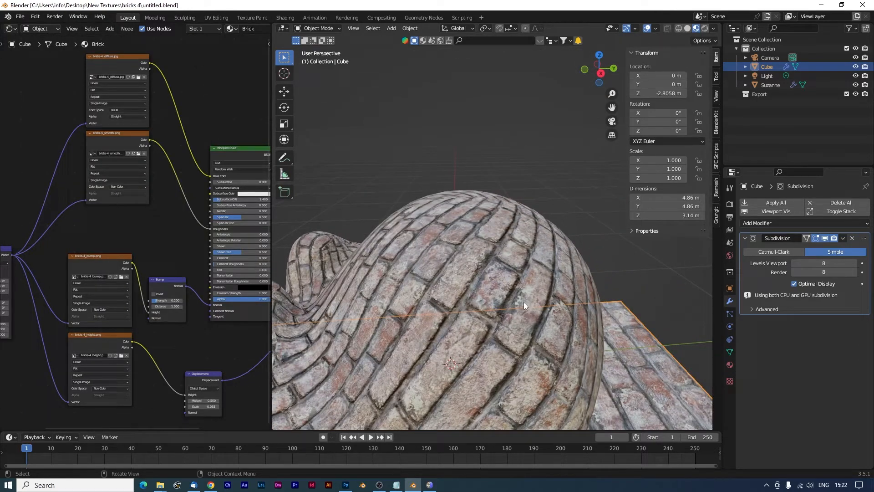
Switch to Photoshop and copy the whole bricks-4_bump.png image into bricks-4_normal.png as a new layer
{"action": "left_click", "coordinate": [345, 484]}
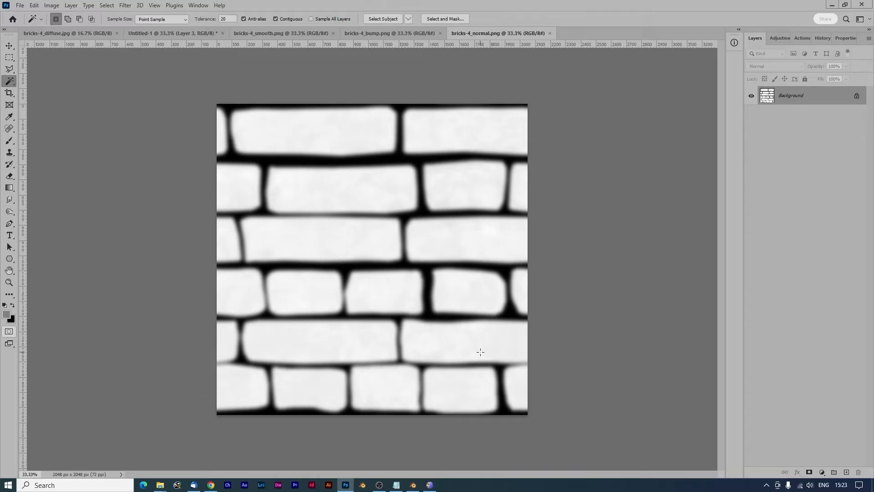
{"action": "left_click", "coordinate": [368, 34]}
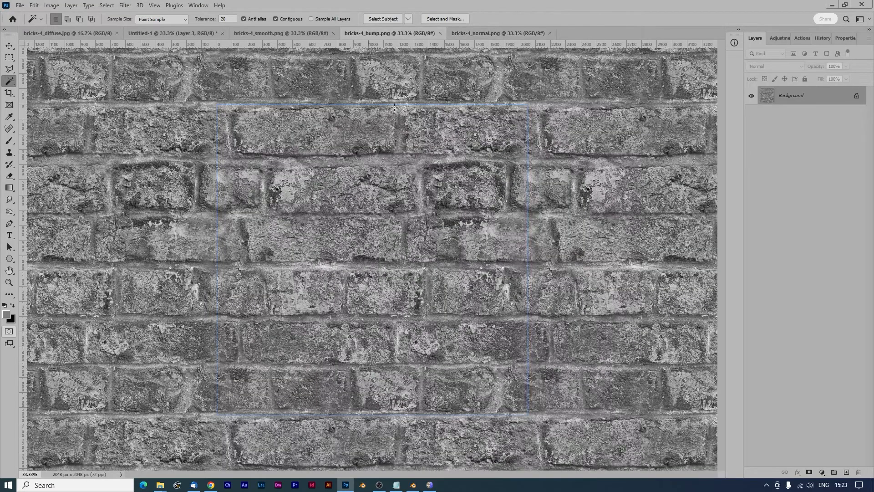
{"action": "key", "text": "ctrl+a"}
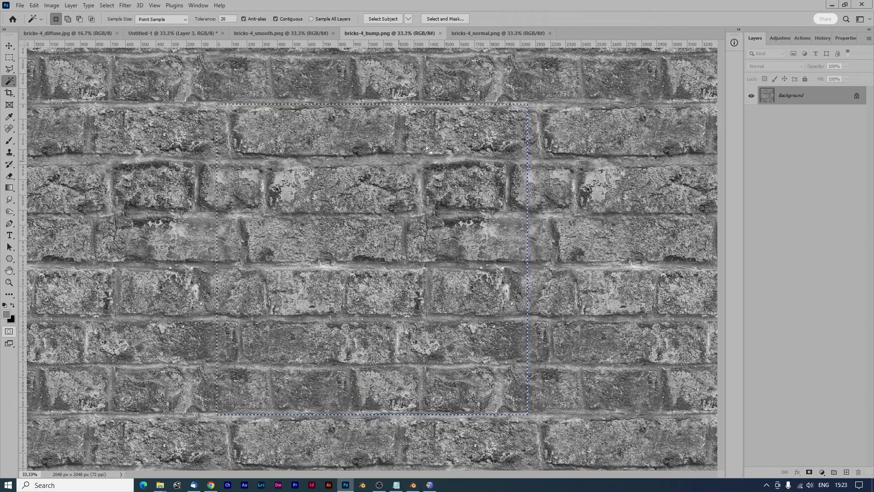
{"action": "left_click", "coordinate": [488, 32]}
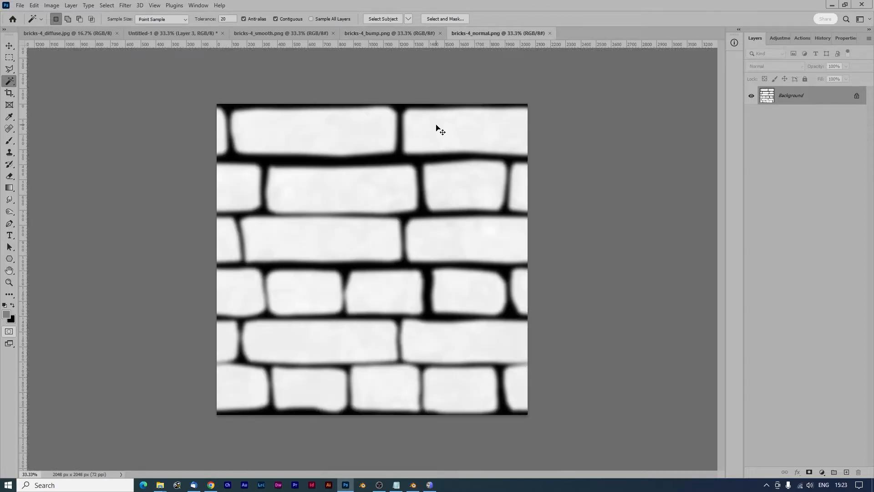
{"action": "key", "text": "ctrl+v"}
Lower the pasted bump layer's opacity to 30%, merge it into the background and save bricks-4_normal.png
{"action": "left_click", "coordinate": [846, 66]}
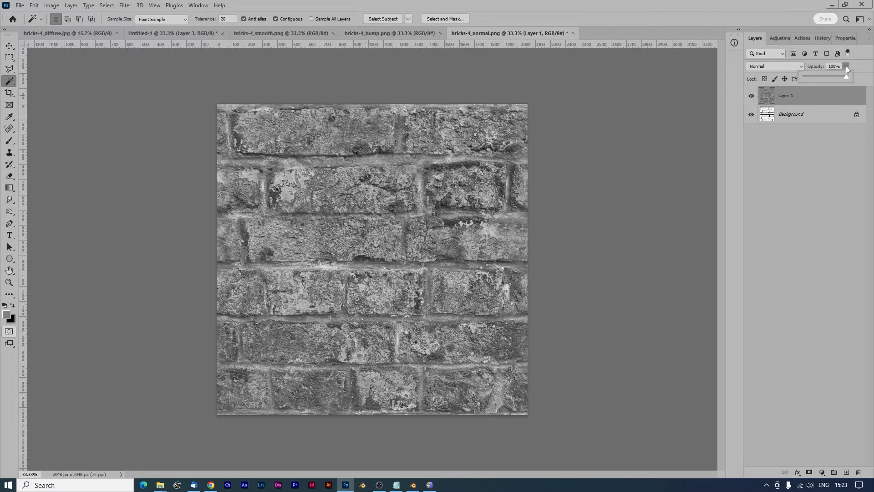
{"action": "left_click_drag", "start_coordinate": [827, 80], "coordinate": [818, 80]}
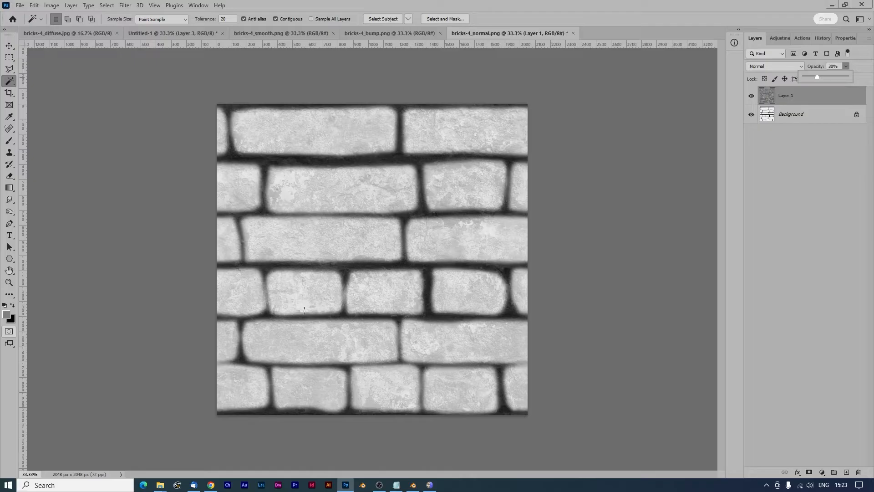
{"action": "key", "text": "Delete"}
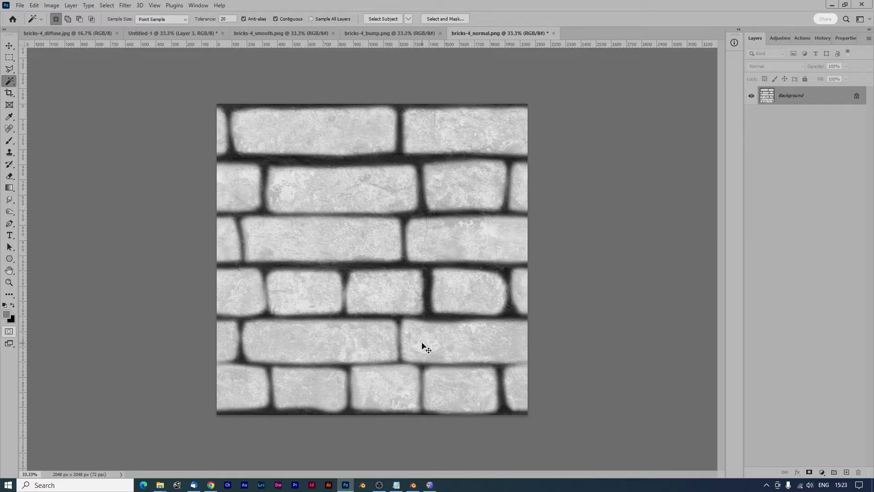
{"action": "key", "text": "ctrl+s"}
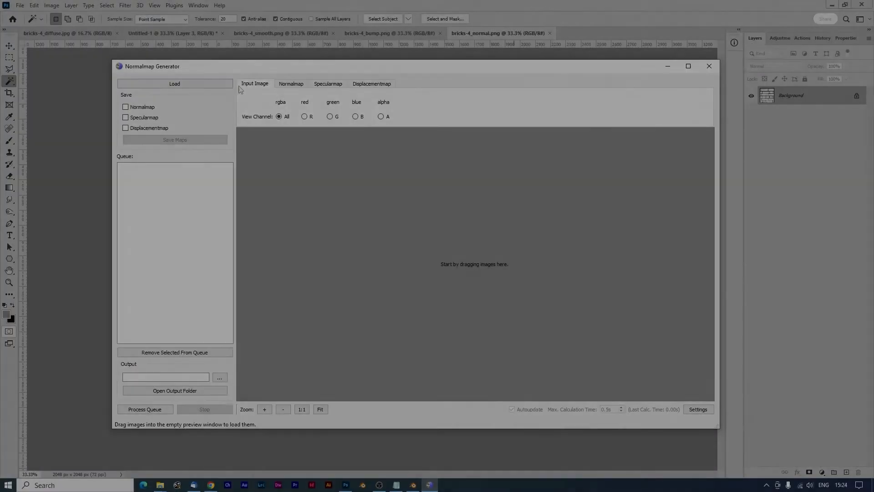
Load bricks-4_normal from the bricks 4 folder into Normalmap Generator and display its normal map
{"action": "left_click", "coordinate": [184, 86]}
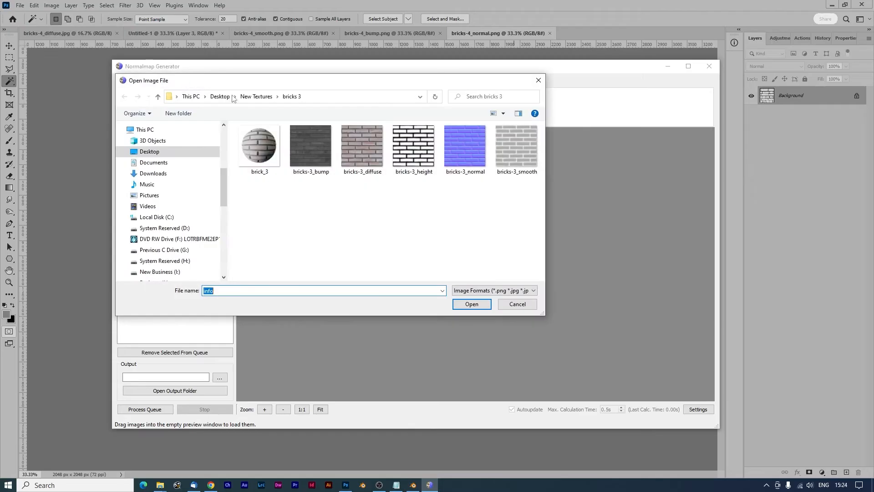
{"action": "left_click", "coordinate": [425, 143]}
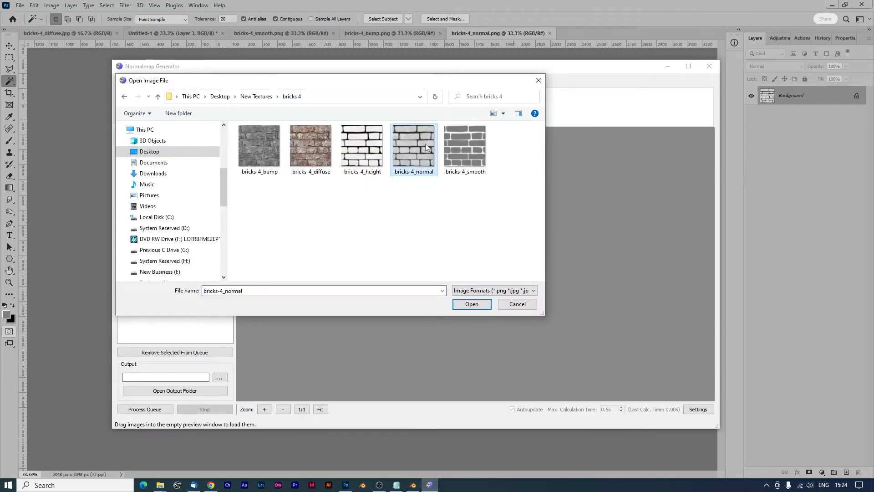
{"action": "left_click", "coordinate": [474, 304]}
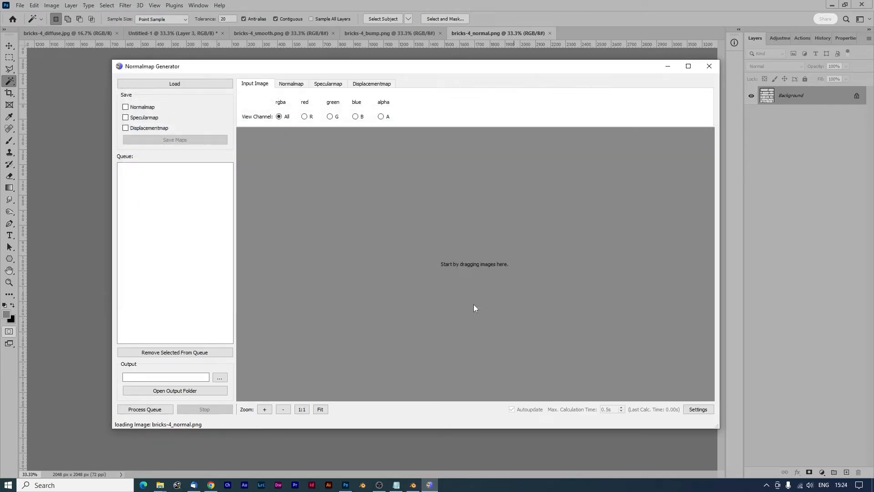
{"action": "left_click", "coordinate": [292, 85]}
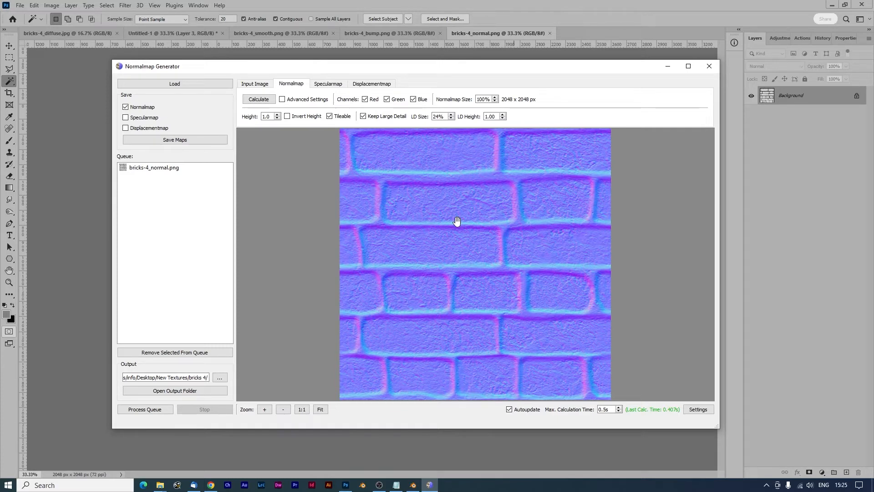
Enable the advanced normal map settings, set the method to Prewitt and invert the height
{"action": "left_click", "coordinate": [282, 99]}
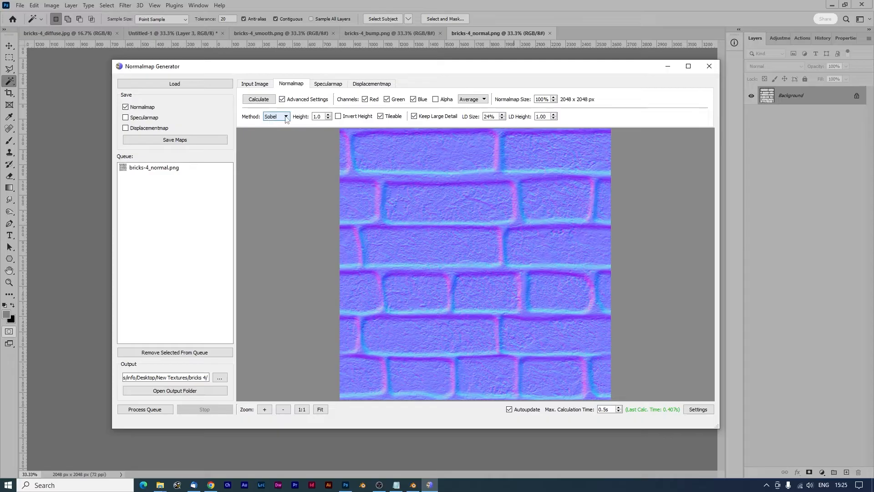
{"action": "left_click", "coordinate": [286, 117]}
{"action": "left_click", "coordinate": [276, 128]}
{"action": "left_click", "coordinate": [338, 117]}
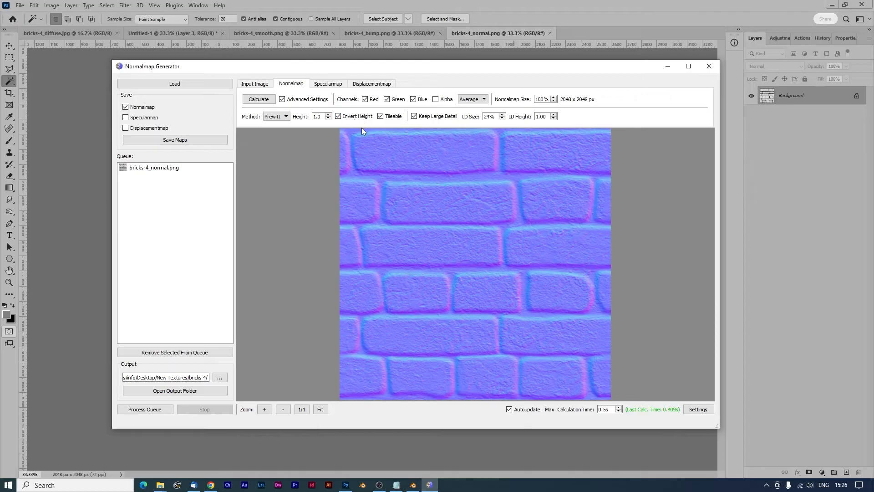
Try an LD Height of 5.00 on the normal map, then set it back to 1.00
{"action": "left_click", "coordinate": [536, 117]}
{"action": "left_click_drag", "start_coordinate": [539, 116], "coordinate": [520, 119]}
{"action": "type", "text": "5"}
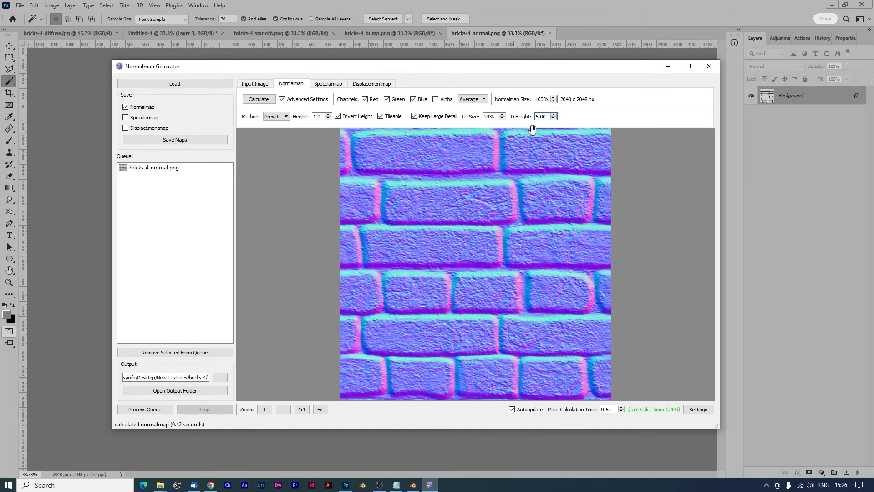
{"action": "key", "text": "BackSpace"}
{"action": "type", "text": "1"}
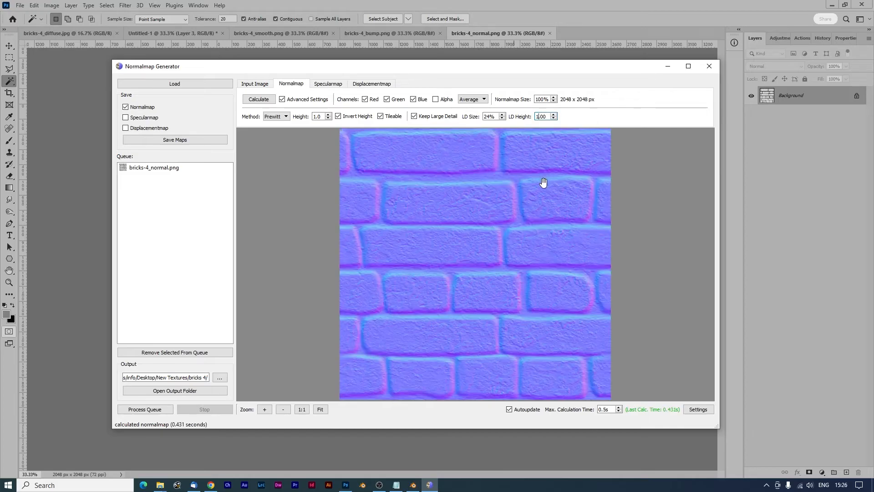
Save the generated normal map in the bricks 4 folder, removing the normal ending from the suggested file name
{"action": "left_click", "coordinate": [173, 140]}
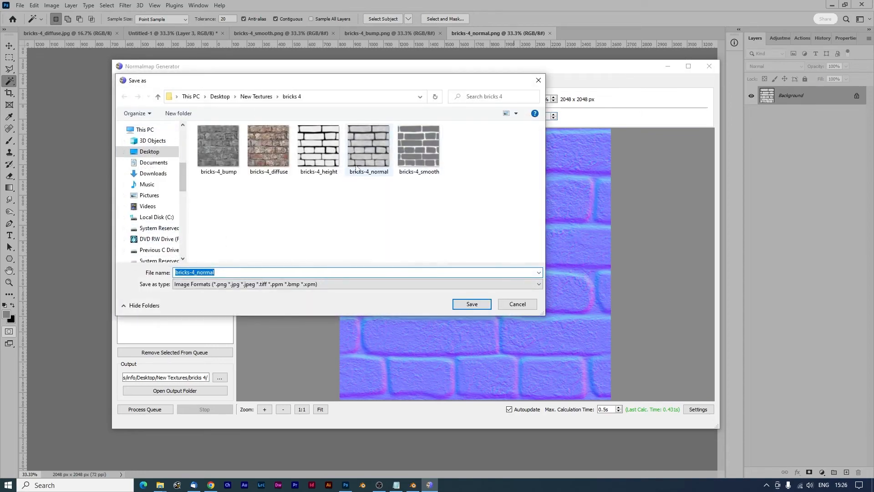
{"action": "left_click", "coordinate": [197, 272]}
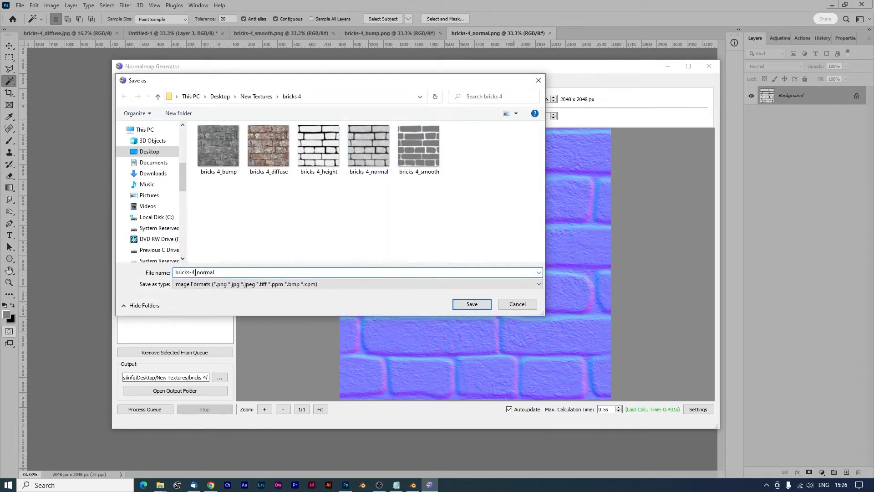
{"action": "left_click_drag", "start_coordinate": [197, 272], "coordinate": [305, 272]}
{"action": "key", "text": "Delete"}
{"action": "left_click", "coordinate": [468, 304]}
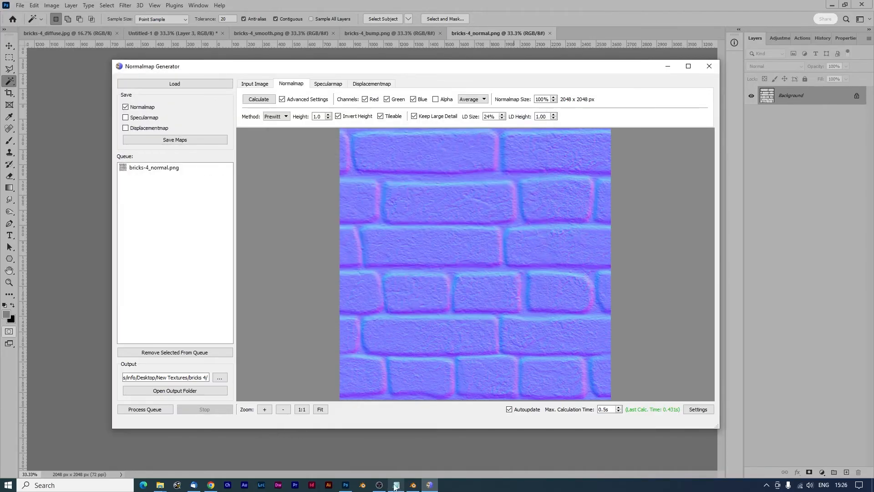
Switch to Blender, duplicate the bricks-4_height texture node above the original and load bricks-4_normal.png into the copy
{"action": "left_click", "coordinate": [413, 485]}
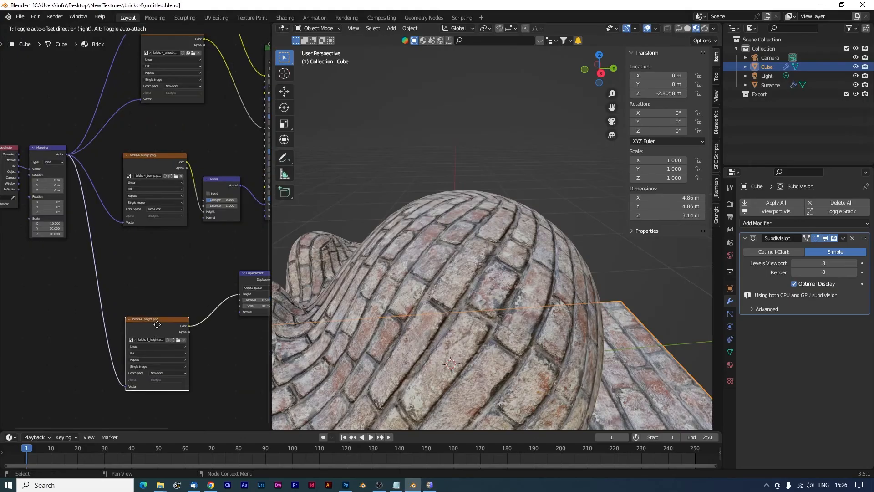
{"action": "key", "text": "shift+d"}
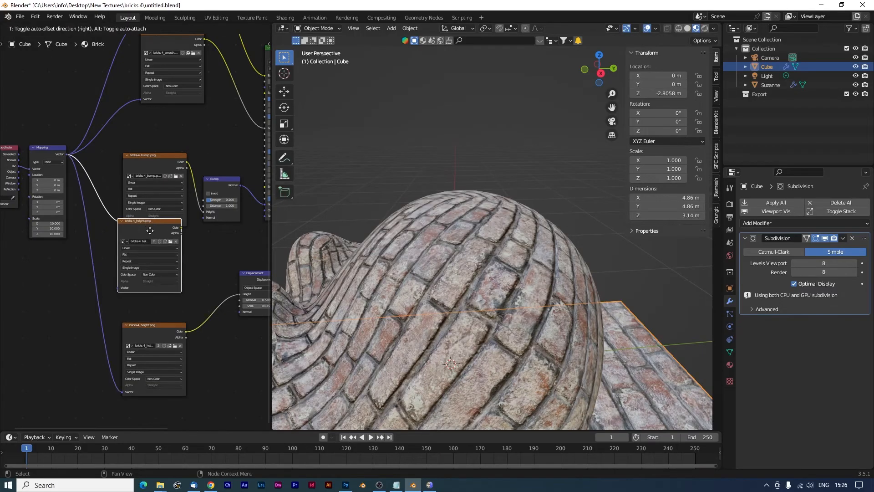
{"action": "left_click", "coordinate": [154, 246]}
{"action": "left_click", "coordinate": [176, 258]}
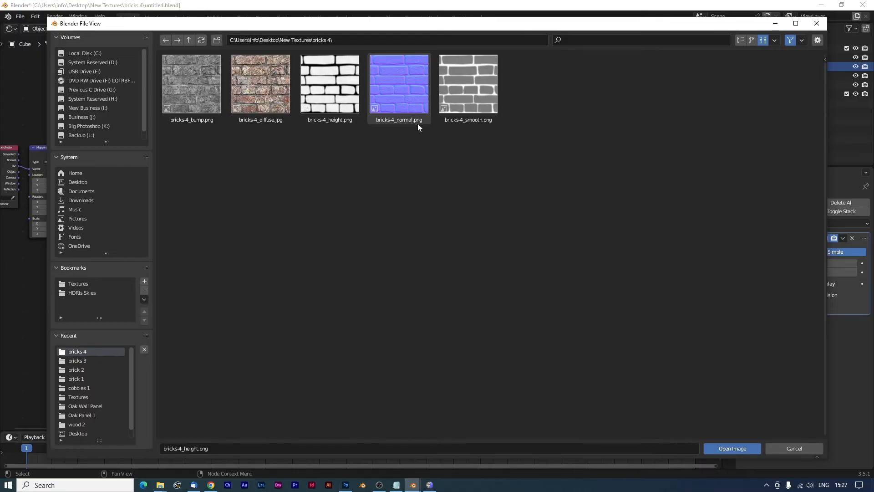
{"action": "left_click", "coordinate": [409, 86]}
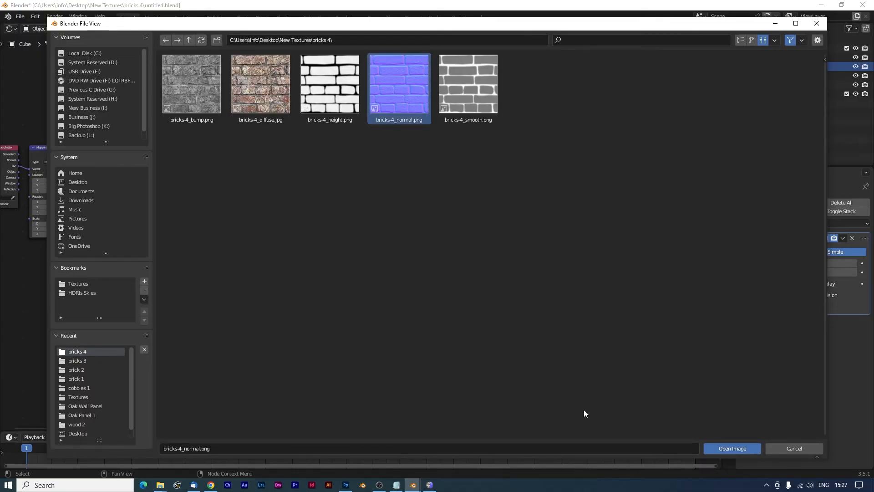
{"action": "left_click", "coordinate": [734, 446]}
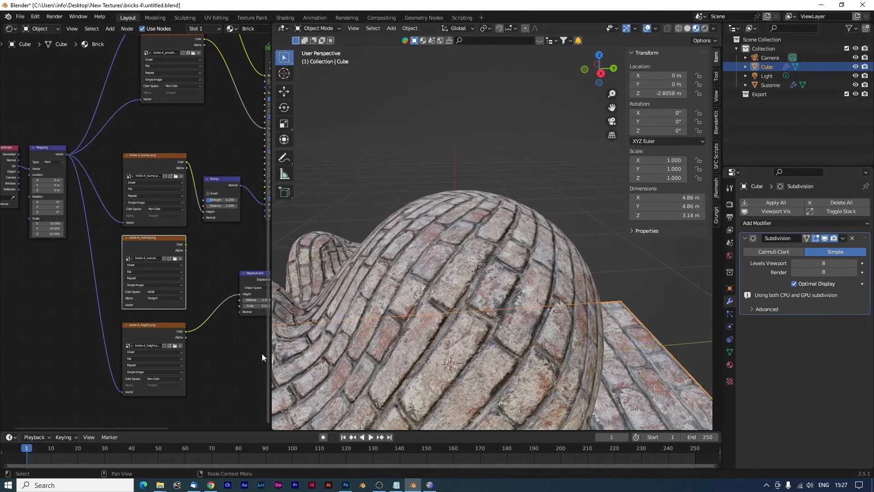
Connect the Mapping node's vector output to the bricks-4_normal texture node and set its colour space to Non-Color
{"action": "left_click_drag", "start_coordinate": [67, 154], "coordinate": [123, 305]}
{"action": "left_click_drag", "start_coordinate": [181, 295], "coordinate": [143, 294]}
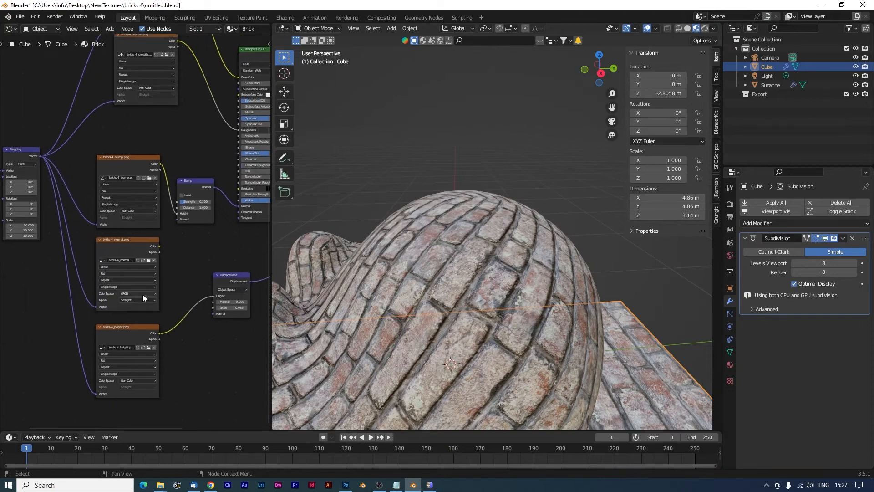
{"action": "left_click", "coordinate": [141, 293]}
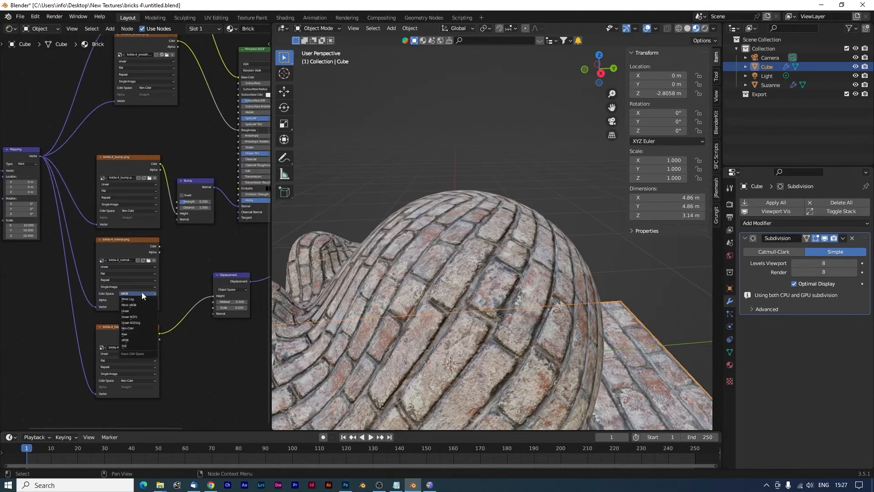
{"action": "left_click", "coordinate": [132, 328]}
Feed the bricks-4_normal texture's colour into the Bump node's Normal input and insert a Normal Map node on that link
{"action": "left_click_drag", "start_coordinate": [171, 281], "coordinate": [107, 308]}
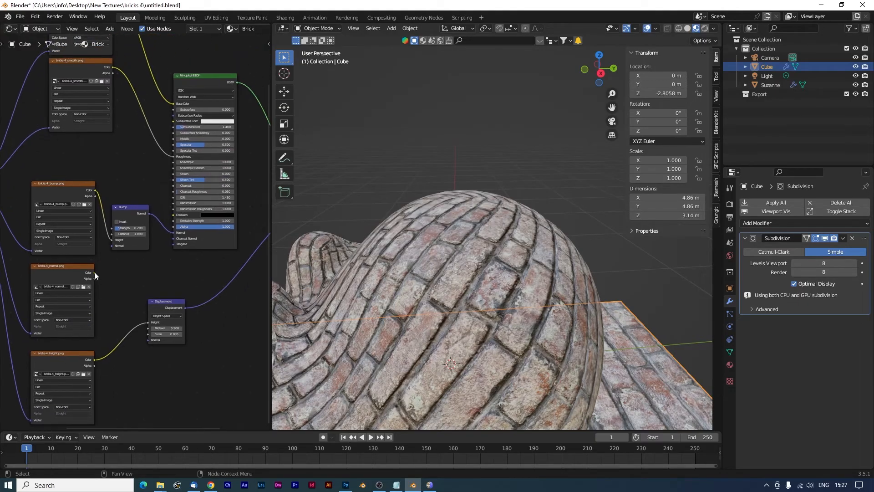
{"action": "left_click_drag", "start_coordinate": [94, 273], "coordinate": [112, 246]}
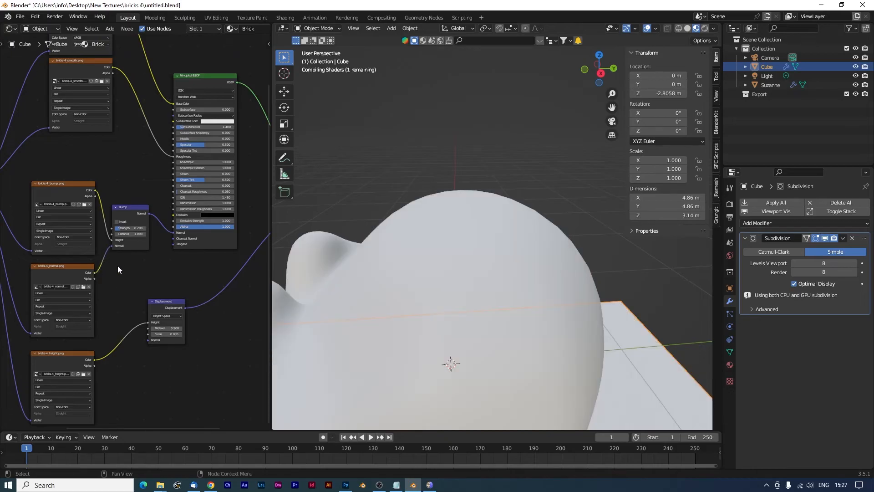
{"action": "key", "text": "shift+a"}
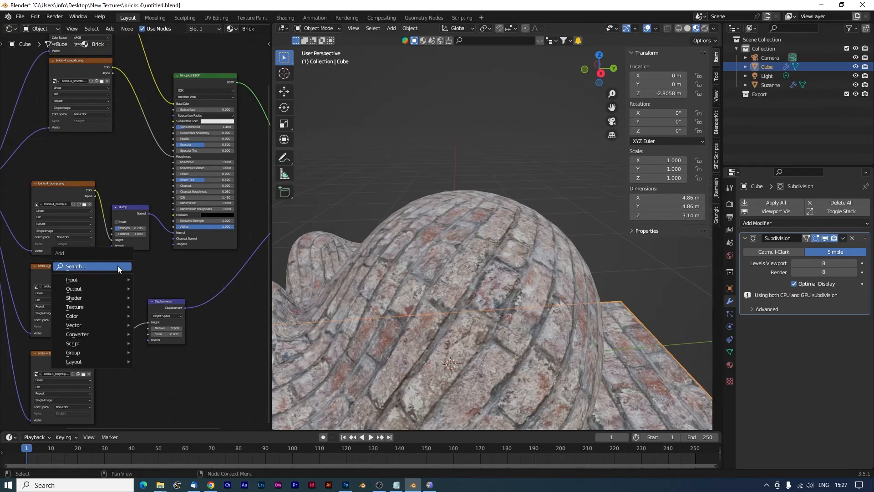
{"action": "left_click", "coordinate": [117, 266]}
{"action": "type", "text": "norm"}
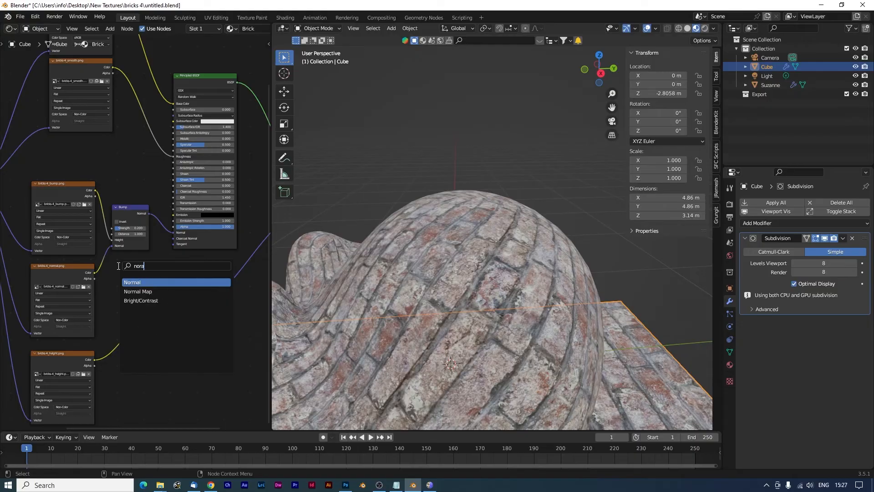
{"action": "key", "text": "Down"}
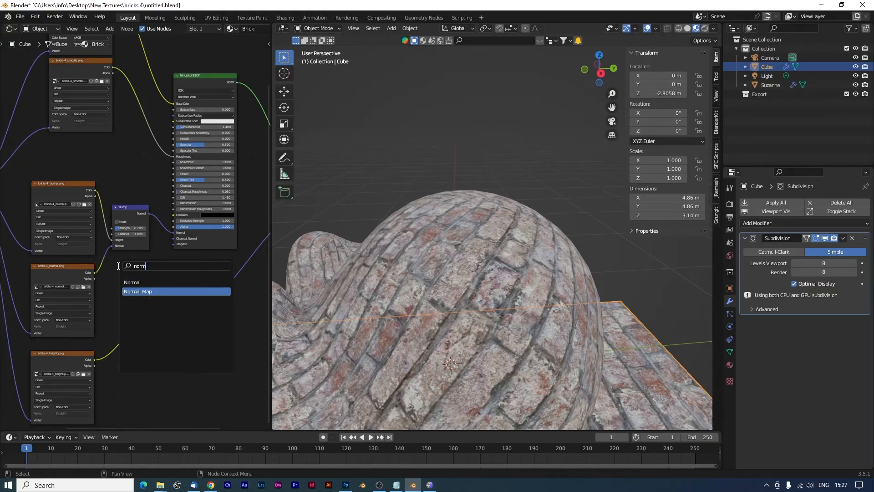
{"action": "key", "text": "Return"}
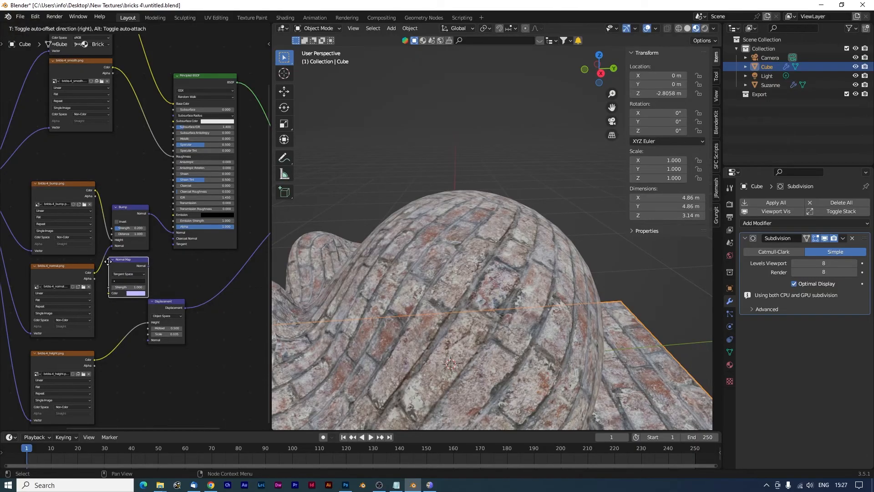
{"action": "left_click", "coordinate": [120, 284]}
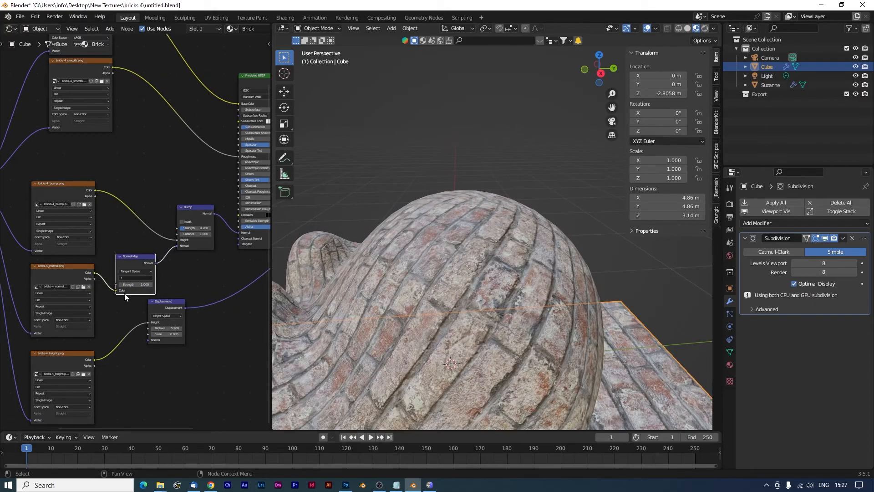
Try a strength of 5 on the Normal Map node and check its effect on the brick surfaces
{"action": "scroll", "coordinate": [477, 369], "scroll_direction": "down", "scroll_amount": 5}
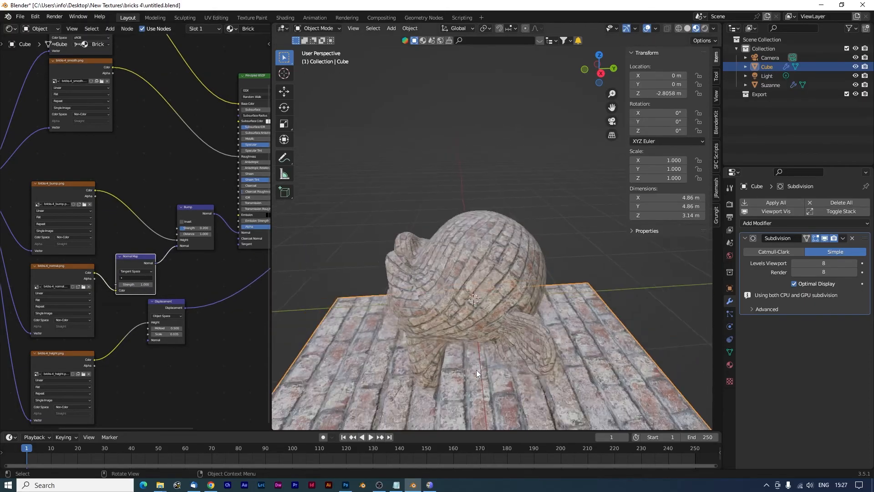
{"action": "left_click_drag", "start_coordinate": [477, 370], "coordinate": [549, 144]}
{"action": "left_click_drag", "start_coordinate": [419, 249], "coordinate": [447, 278]}
{"action": "left_click", "coordinate": [139, 284]}
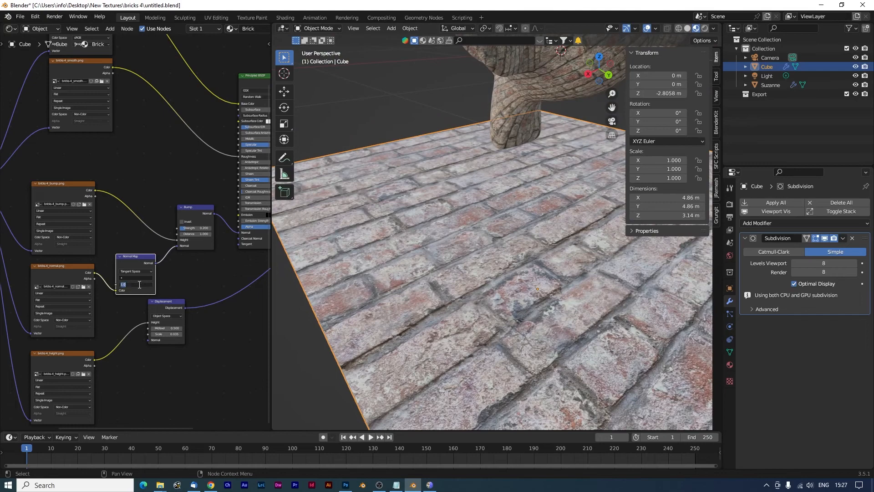
{"action": "type", "text": "5"}
{"action": "key", "text": "Return"}
{"action": "left_click_drag", "start_coordinate": [437, 291], "coordinate": [507, 329]}
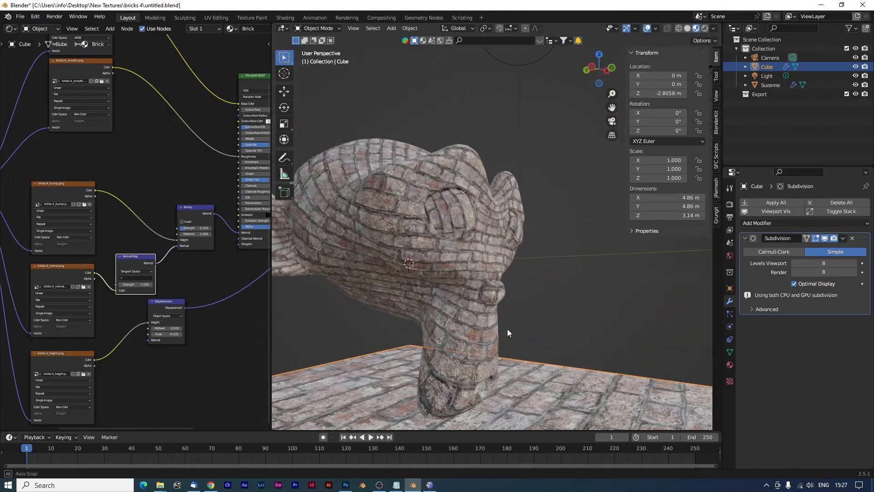
Set the Normal Map node's strength to 1 and save the Blender file
{"action": "left_click", "coordinate": [144, 285]}
{"action": "type", "text": "1"}
{"action": "key", "text": "Return"}
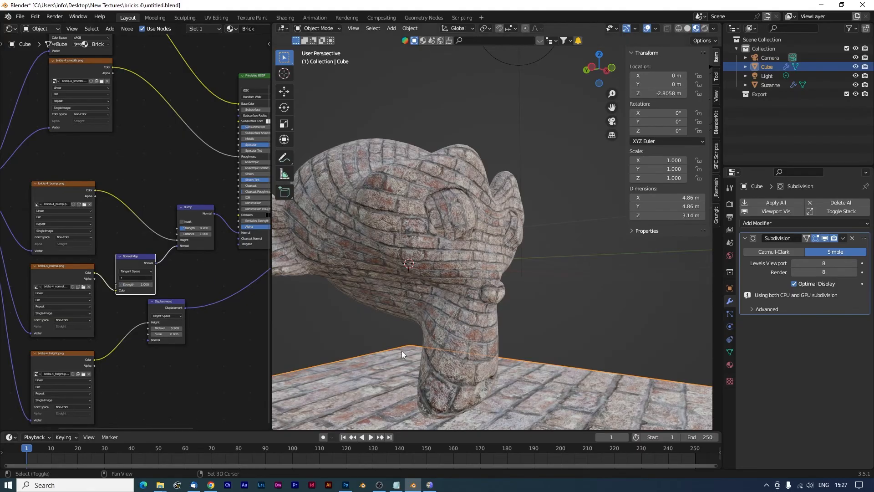
{"action": "left_click_drag", "start_coordinate": [402, 350], "coordinate": [446, 350]}
{"action": "scroll", "coordinate": [466, 370], "scroll_direction": "up", "scroll_amount": 3}
{"action": "scroll", "coordinate": [496, 336], "scroll_direction": "down", "scroll_amount": 4}
{"action": "key", "text": "ctrl+s"}
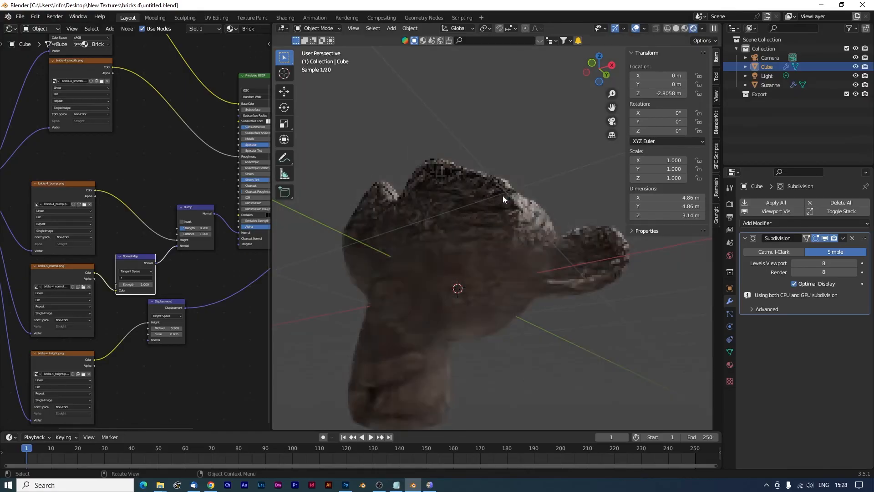
Examine the rendered brick material on the monkey head and the cube, up close and from a distance
{"action": "left_click_drag", "start_coordinate": [577, 230], "coordinate": [556, 255]}
{"action": "scroll", "coordinate": [550, 303], "scroll_direction": "up", "scroll_amount": 2}
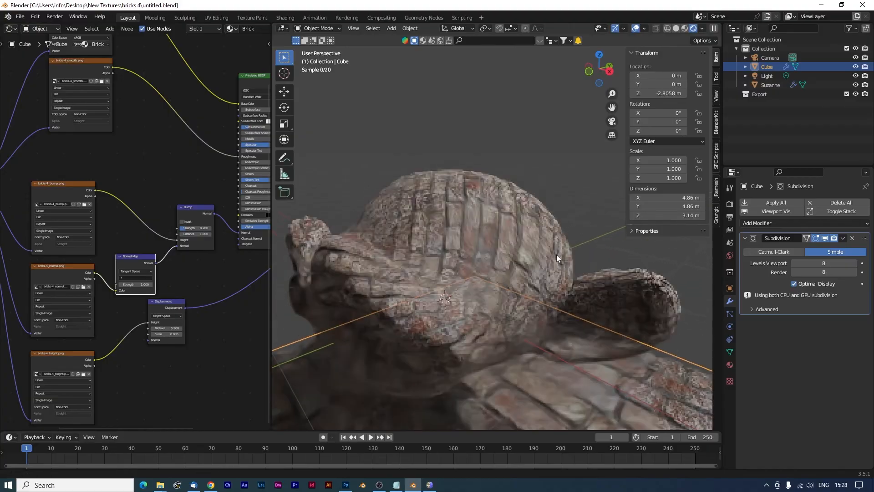
{"action": "scroll", "coordinate": [556, 256], "scroll_direction": "up", "scroll_amount": 2}
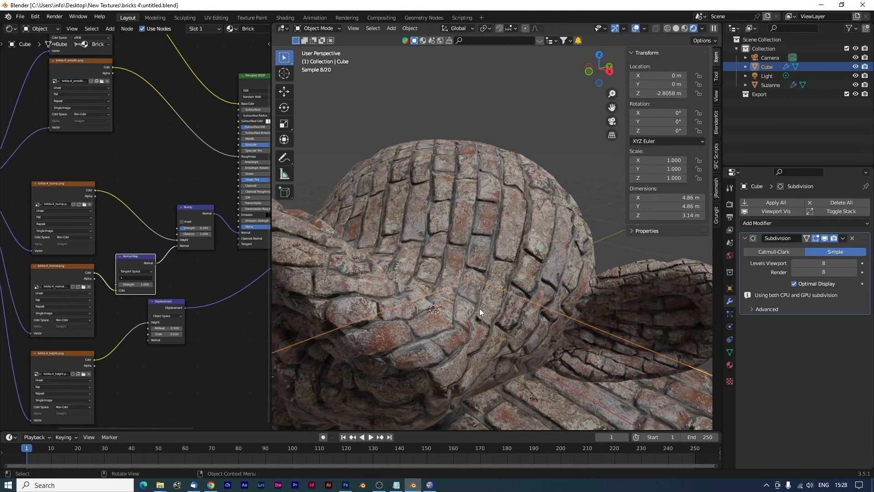
{"action": "left_click_drag", "start_coordinate": [480, 308], "coordinate": [365, 315]}
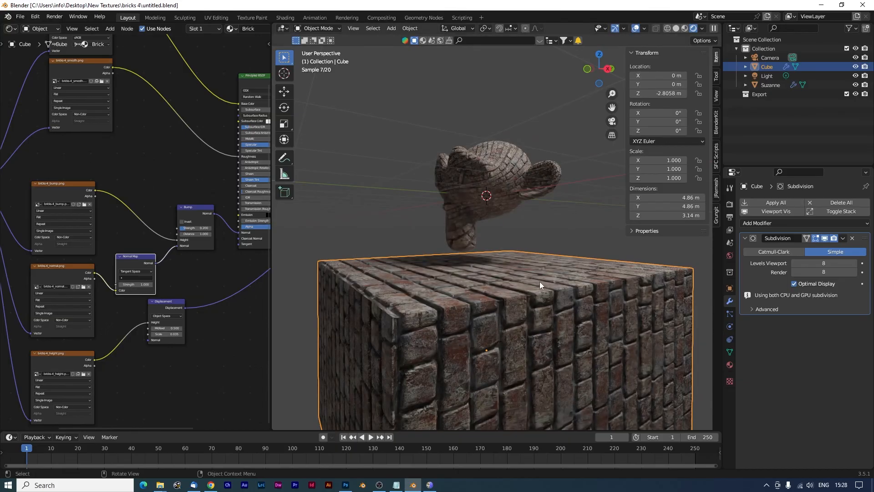
{"action": "scroll", "coordinate": [540, 281], "scroll_direction": "down", "scroll_amount": 1}
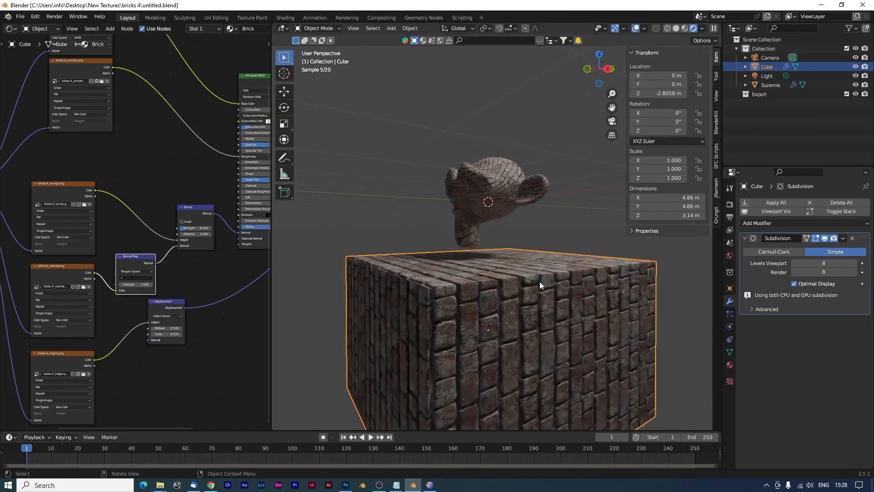